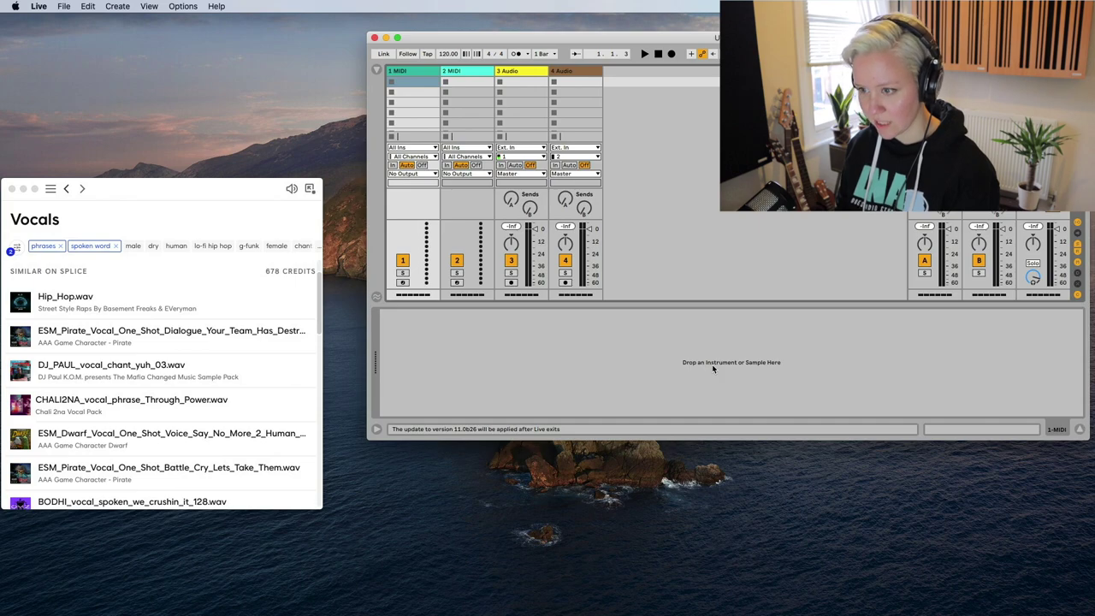
Switch to Splice and preview the CHALI2NA_vocal_phrase_Through_Power sample in the vocals list
click(253, 460)
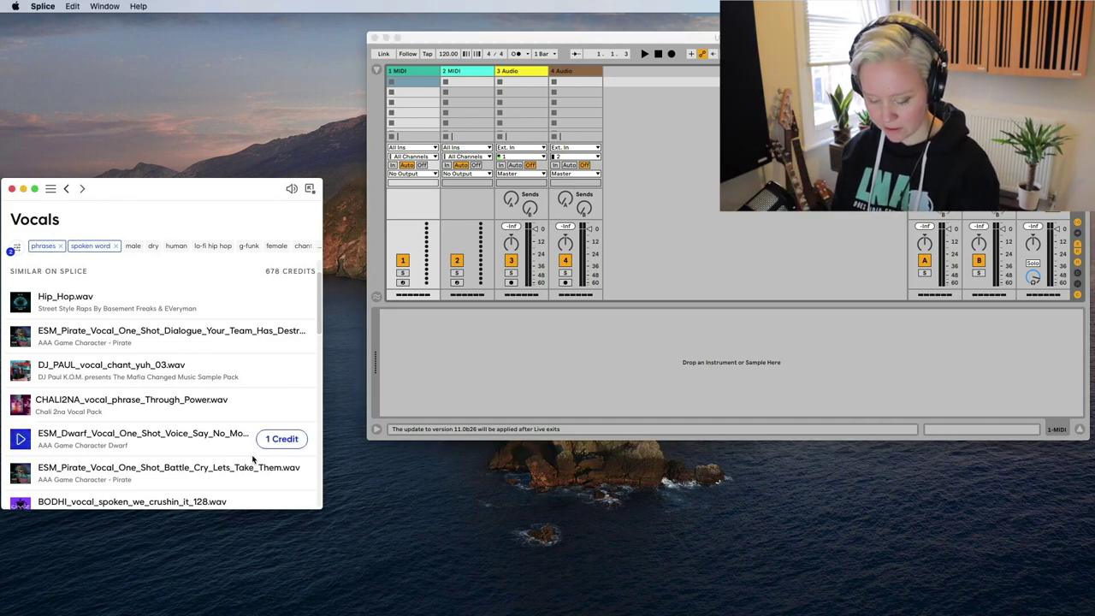
scroll(252, 460, down, 2)
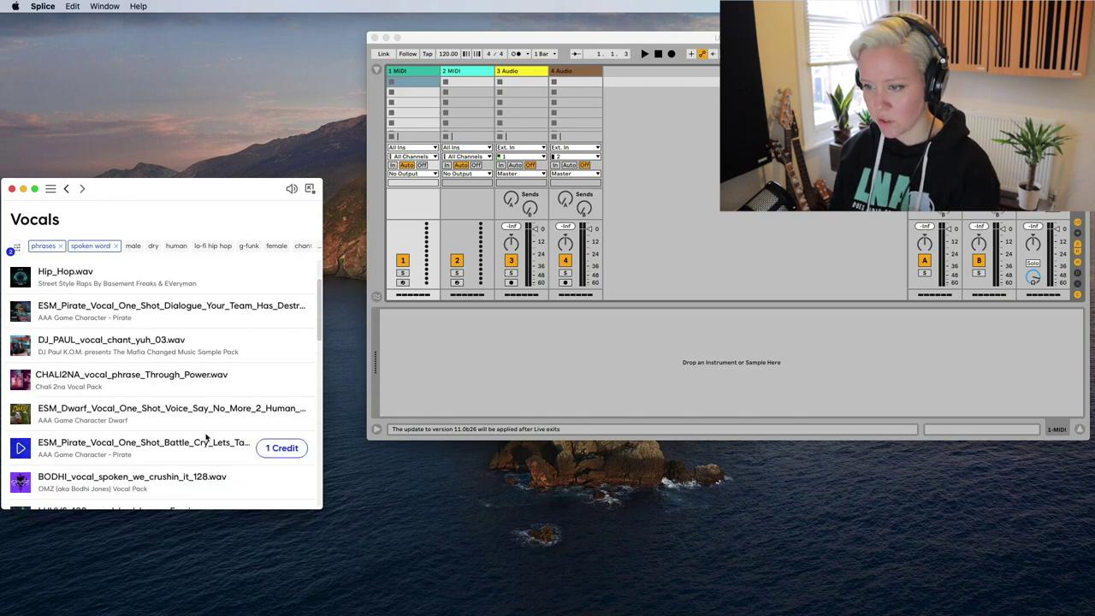
click(22, 381)
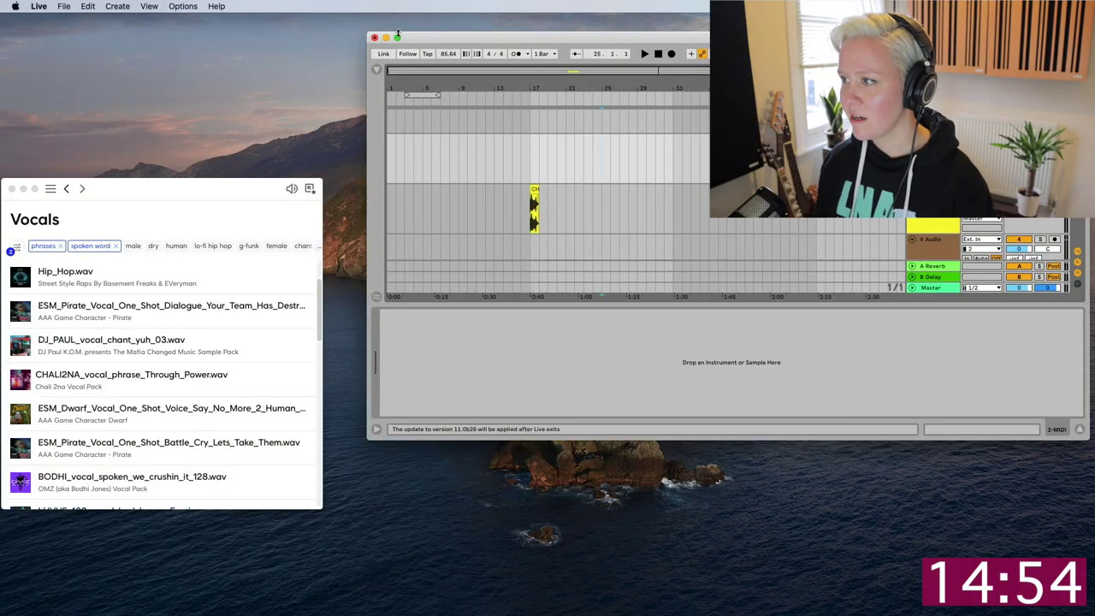
Enlarge the Live window to full screen and audition the vocal clip from bar 17
click(397, 37)
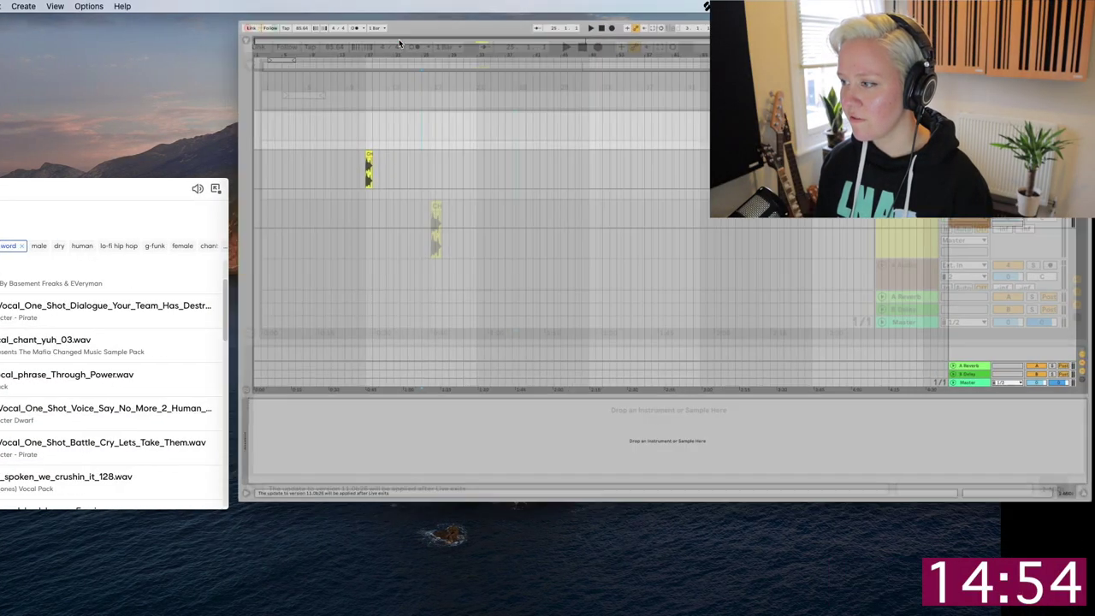
scroll(141, 199, up, 10)
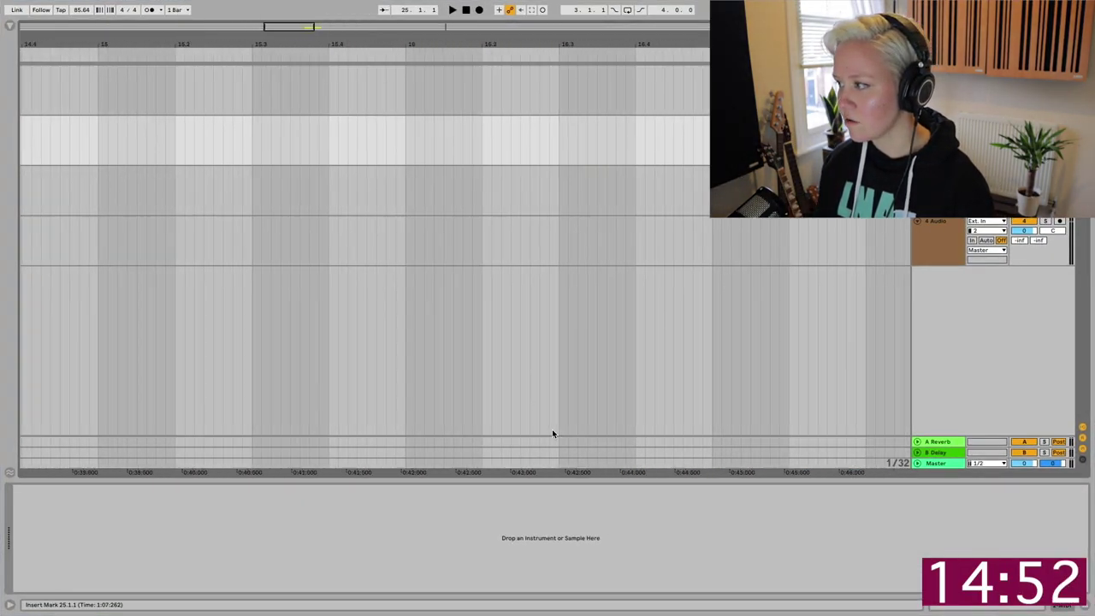
scroll(552, 428, right, 5)
click(347, 200)
key(space)
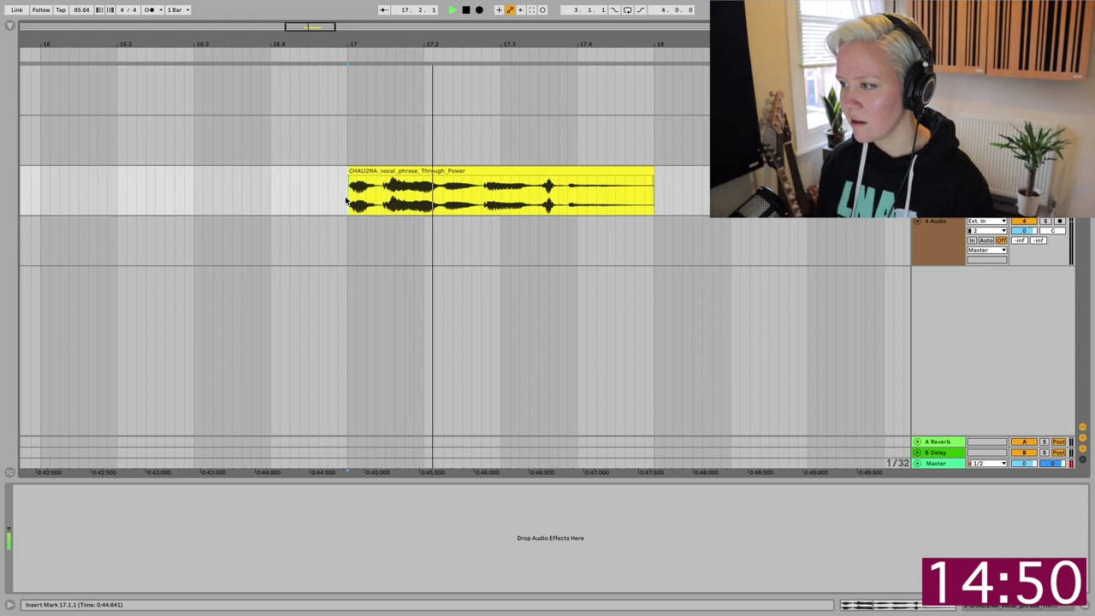
key(space)
Copy the first slice of the vocal clip, from 17.1.1 to 17.1.2
drag(346, 201, 373, 200)
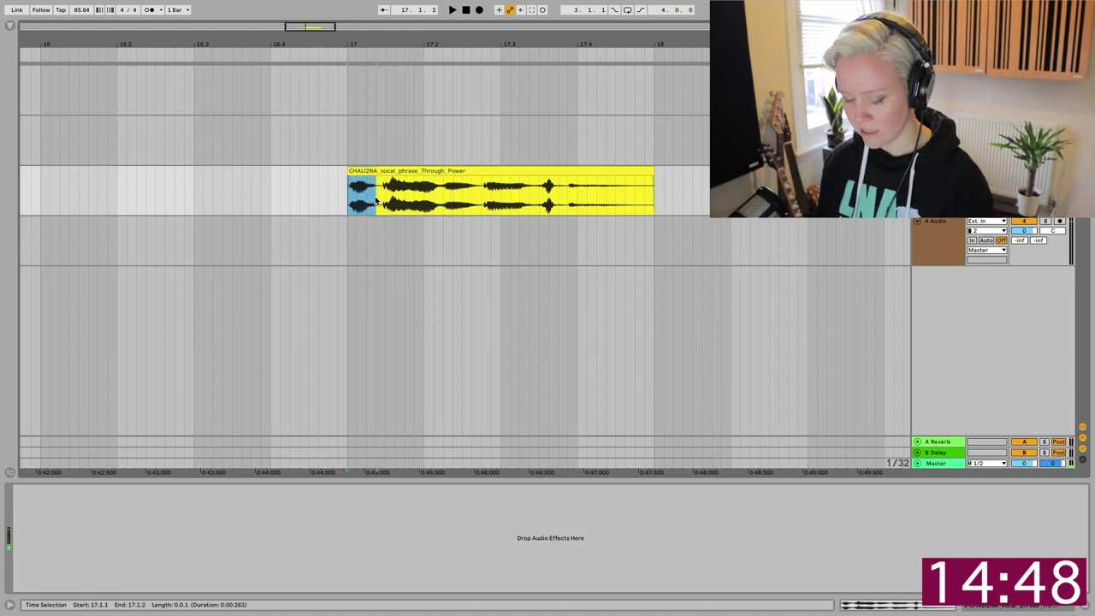
scroll(374, 200, right, 1)
scroll(367, 200, down, 10)
scroll(447, 139, left, 5)
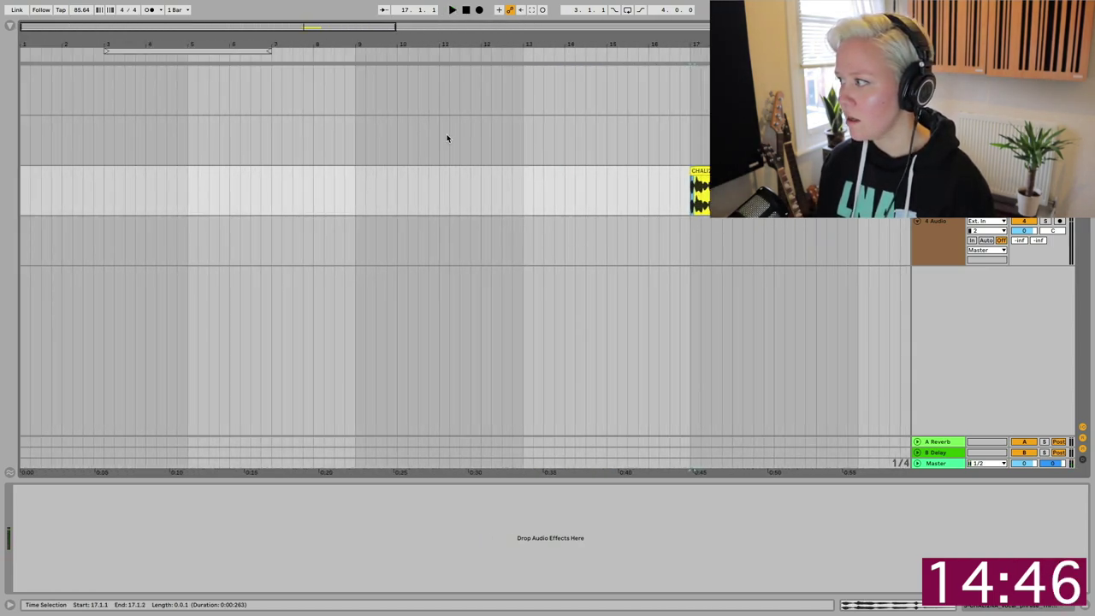
Delete the two empty MIDI tracks and select the empty audio track below the vocal track
click(938, 70)
key(Delete)
key(Delete)
click(937, 120)
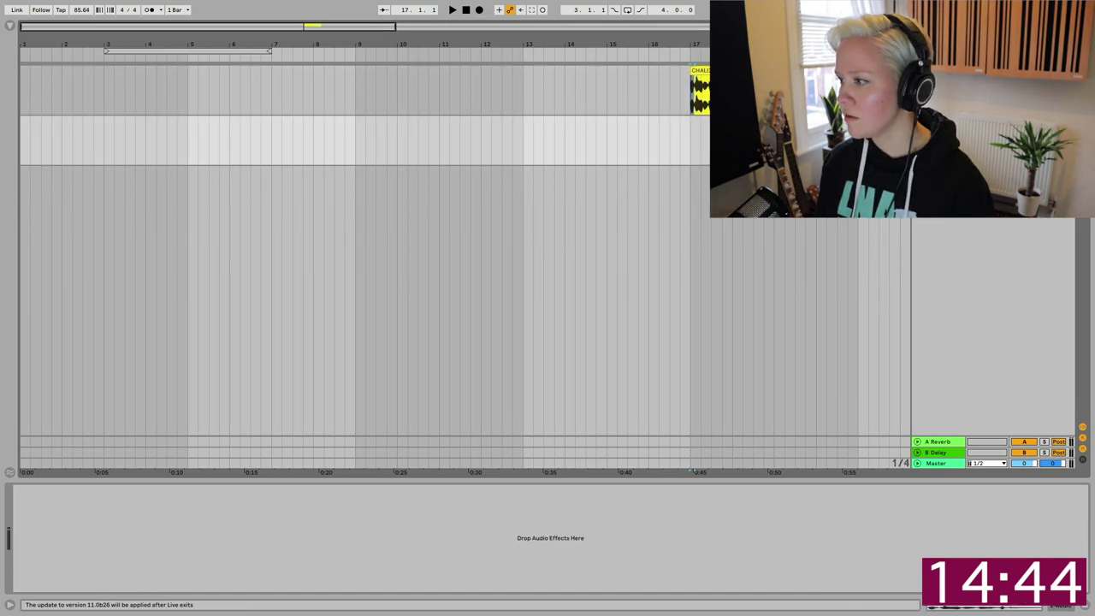
Paste the vocal slice at the start of the empty audio track, trim the silence before its attack and audition it
scroll(72, 190, up, 6)
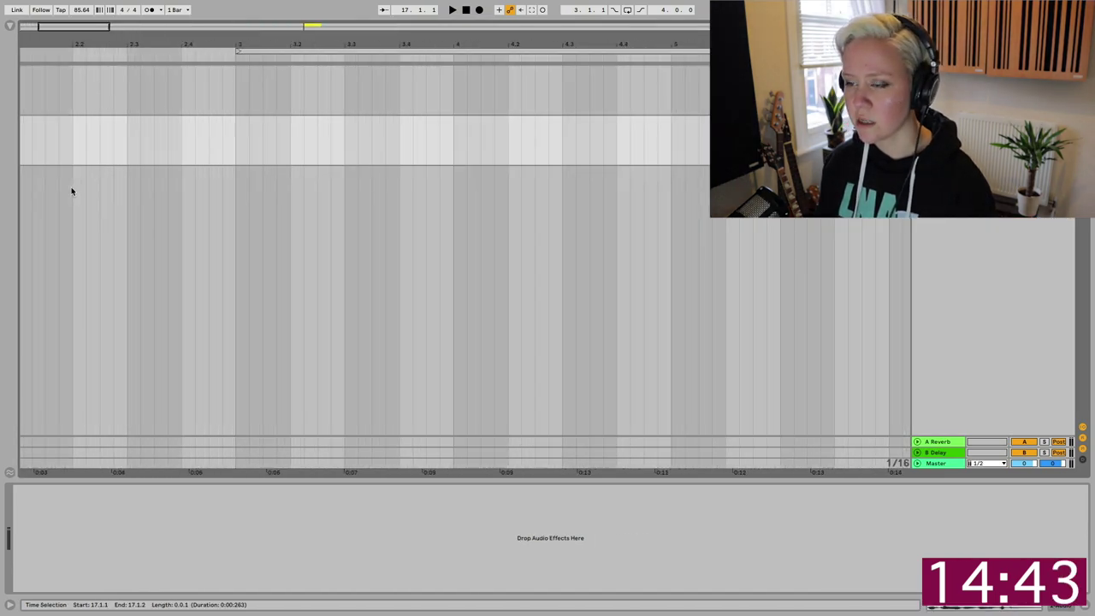
click(21, 143)
scroll(21, 142, up, 5)
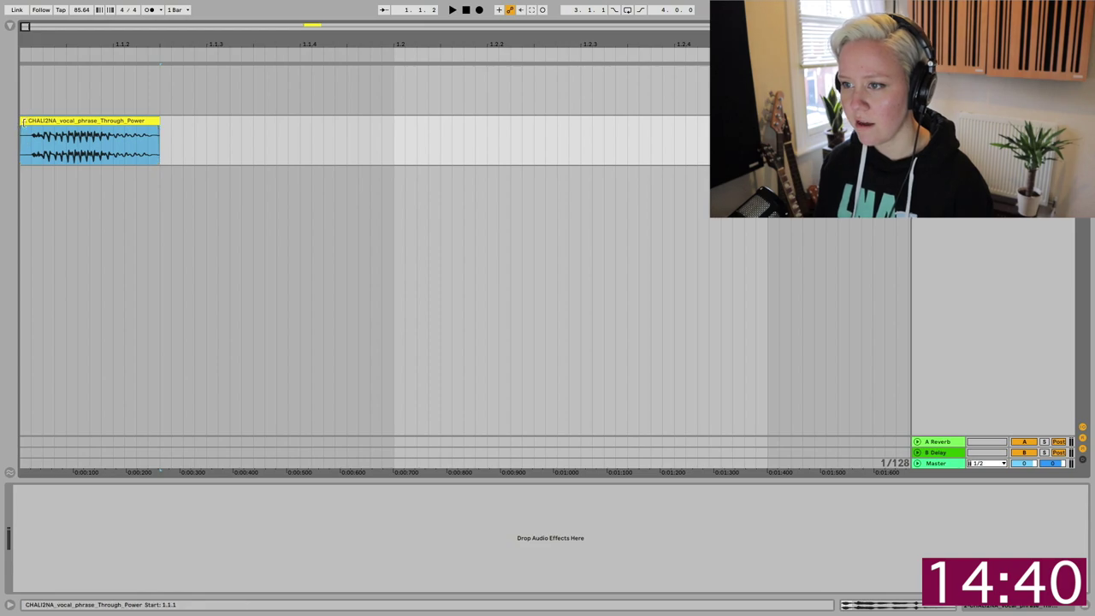
drag(24, 121, 55, 124)
click(58, 147)
key(space)
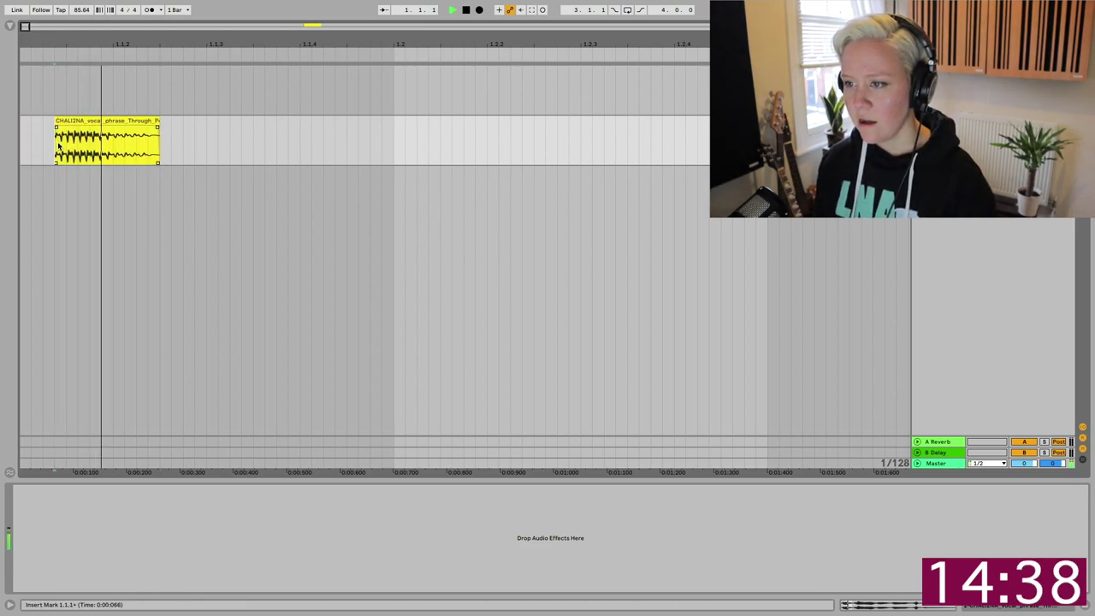
Open the vocal slice's clip settings and set its warp mode to Complex Pro
double_click(58, 147)
key(space)
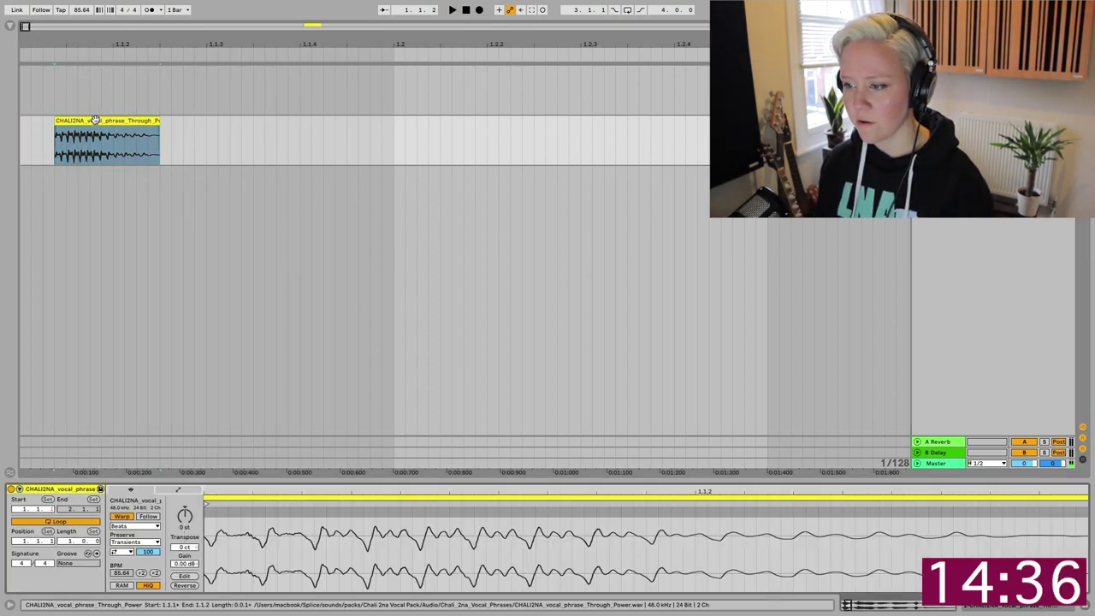
click(147, 529)
click(147, 581)
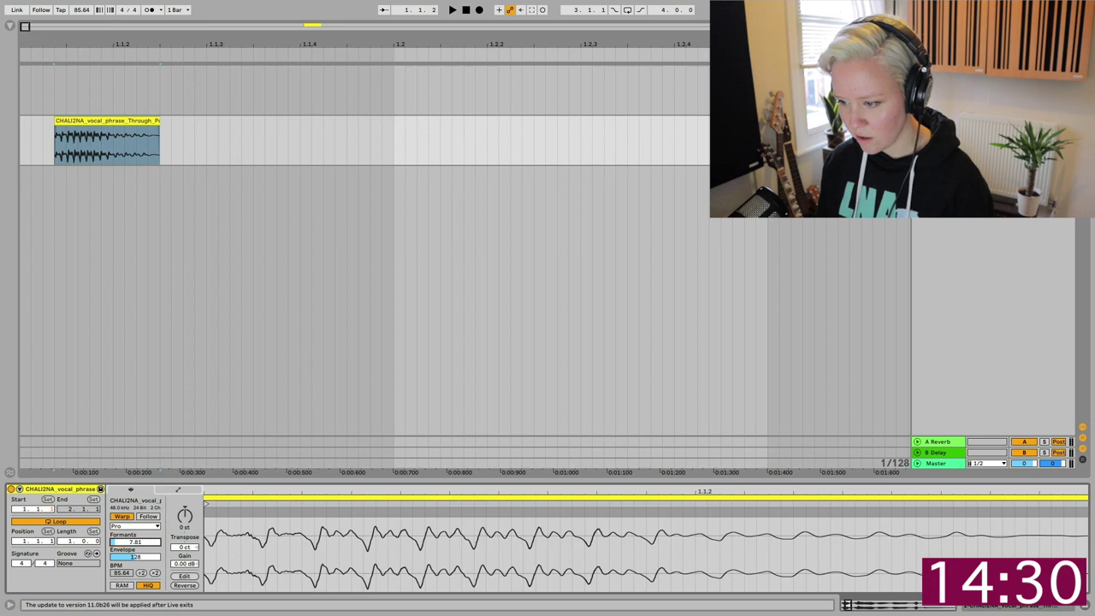
Set the slice's Formants to 0 and audition it
drag(150, 542, 151, 554)
key(space)
key(space)
key(space)
key(space)
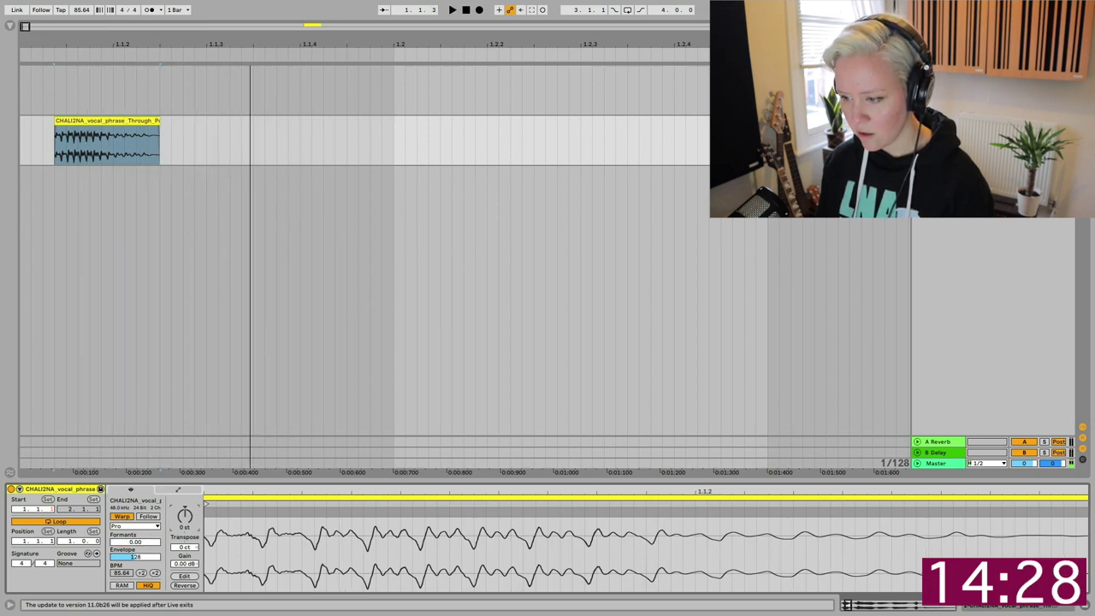
Transpose the vocal slice down to -6 st, auditioning it while adjusting
drag(189, 513, 189, 509)
key(space)
key(space)
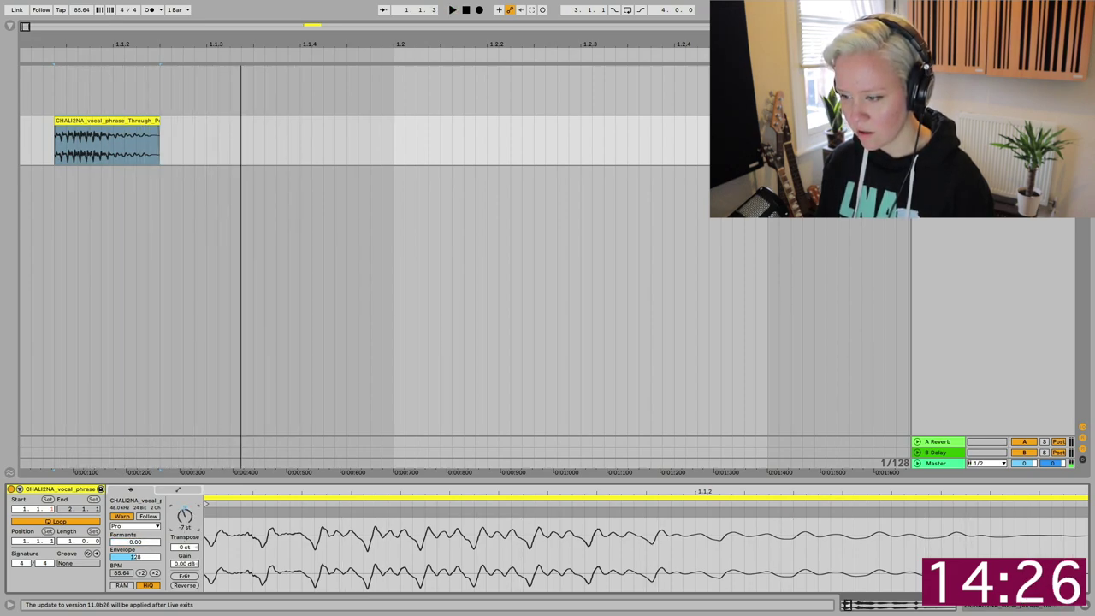
key(space)
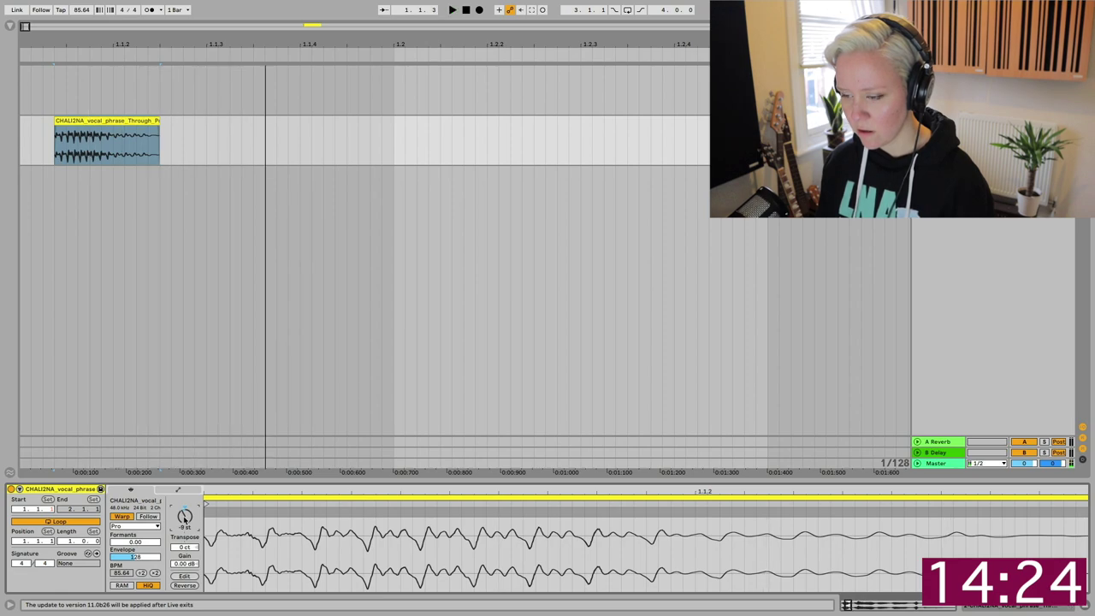
key(space)
key(space)
key(space)
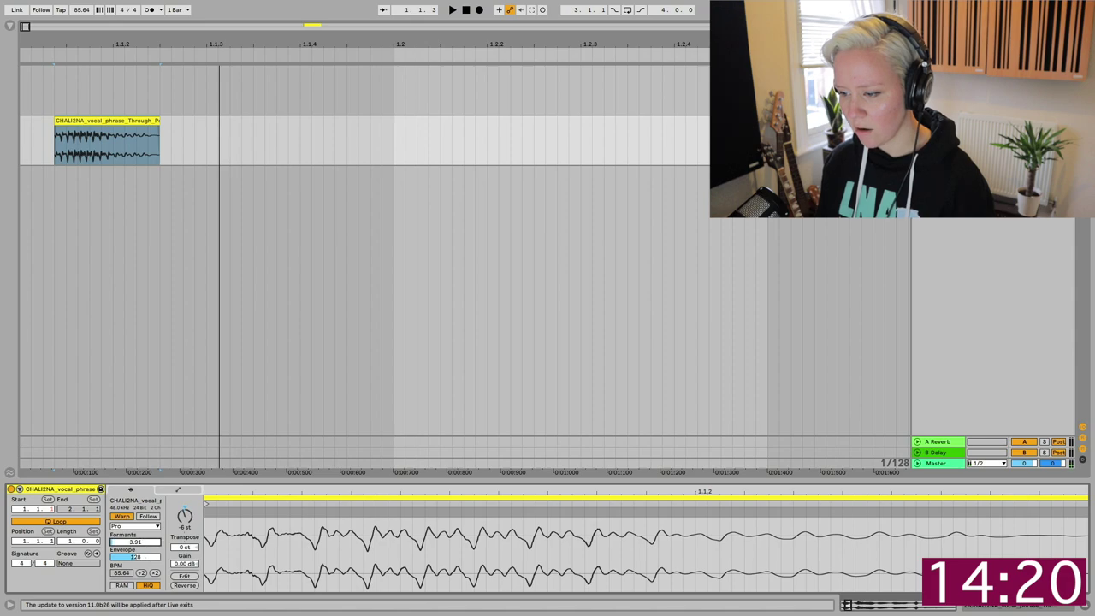
Raise the slice's Formants to 100 and audition it
drag(131, 542, 132, 461)
key(space)
key(space)
key(space)
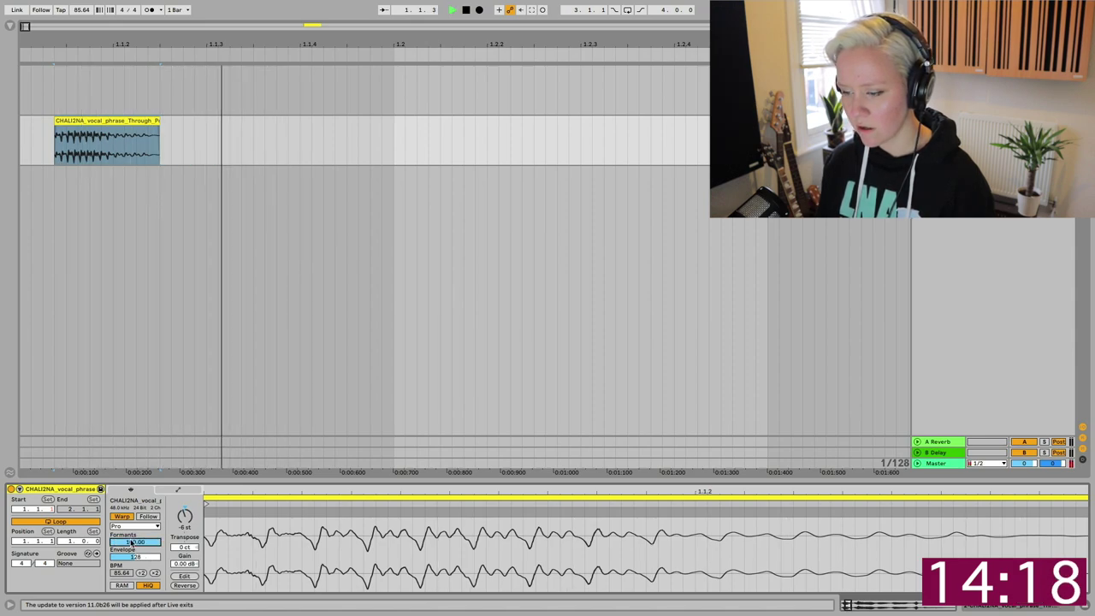
key(space)
key(space)
Set the slice's Envelope to 256 and audition it
drag(131, 560, 136, 548)
key(space)
key(space)
key(space)
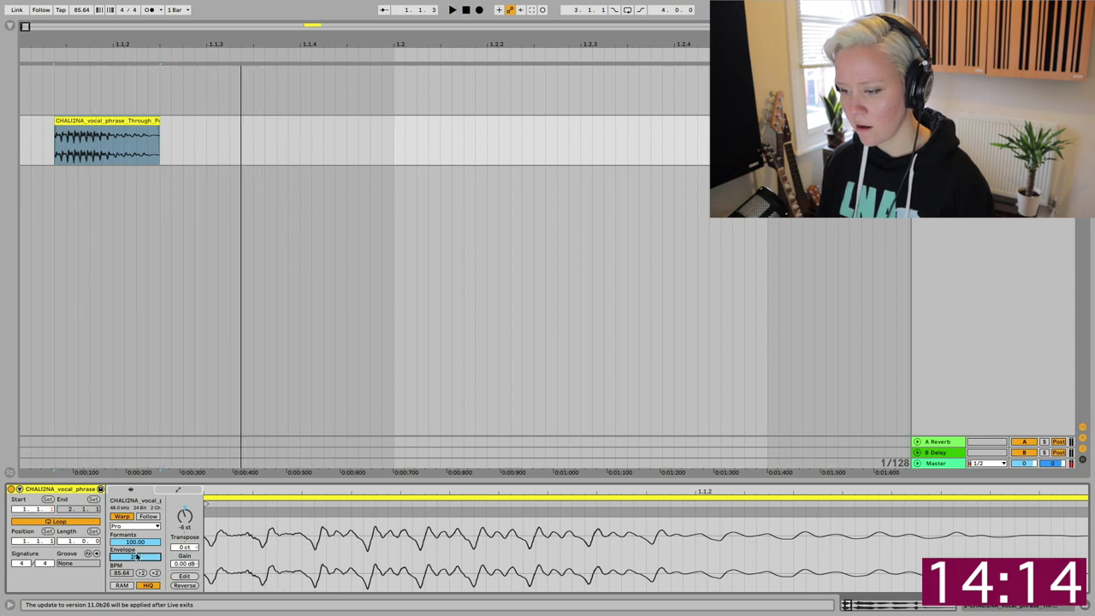
key(space)
key(space)
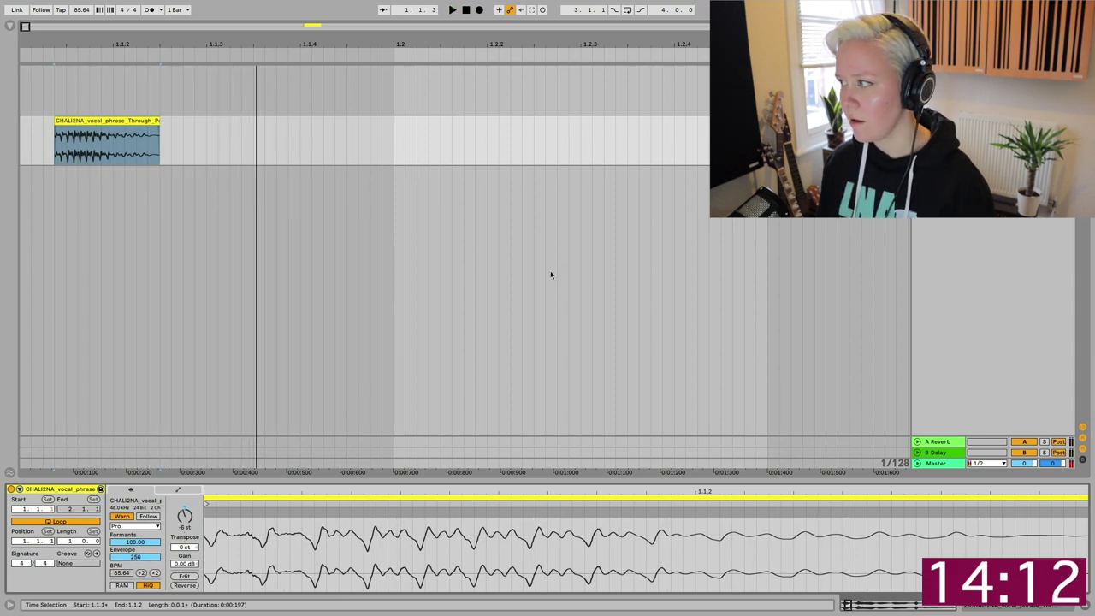
Freeze and flatten the track holding the pitched vocal slice, and extend the resulting clip over its tail
key(minus)
key(minus)
right_click(46, 120)
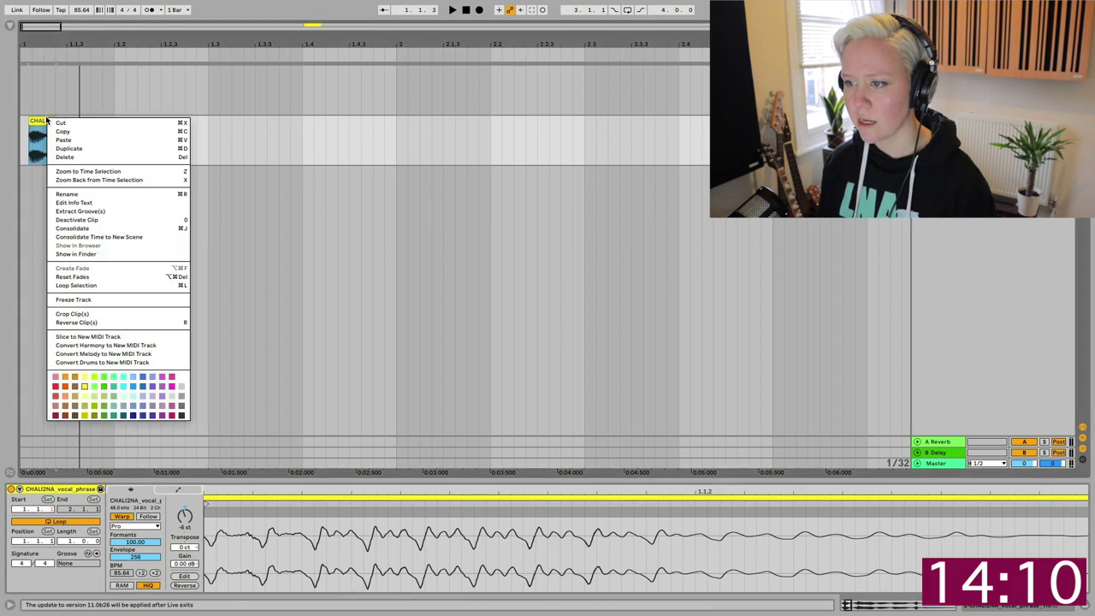
click(117, 306)
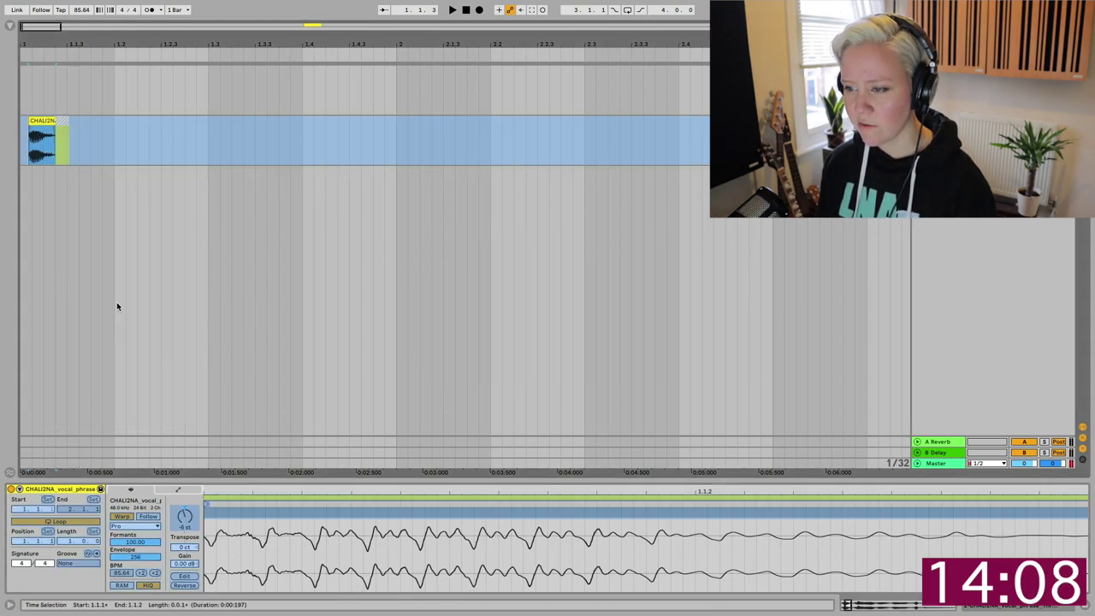
right_click(43, 125)
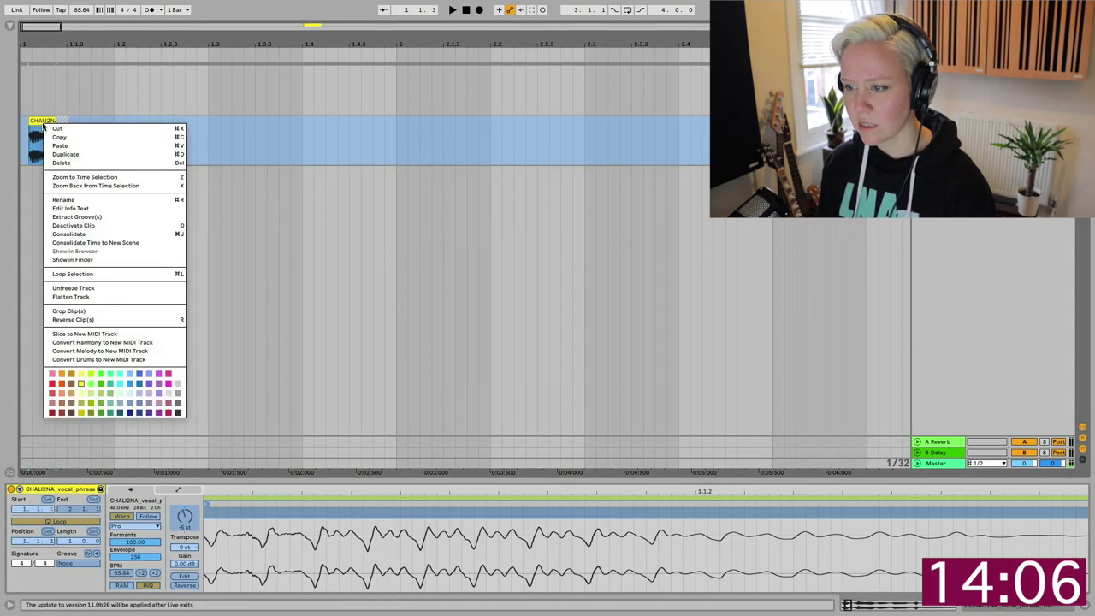
click(115, 298)
scroll(197, 227, right, 15)
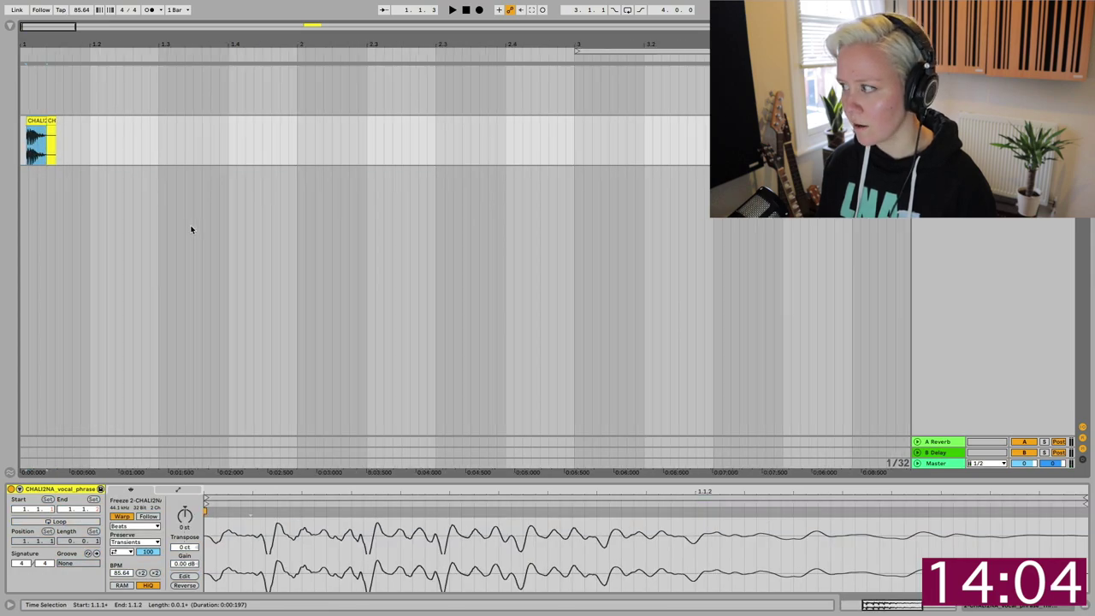
scroll(204, 228, left, 15)
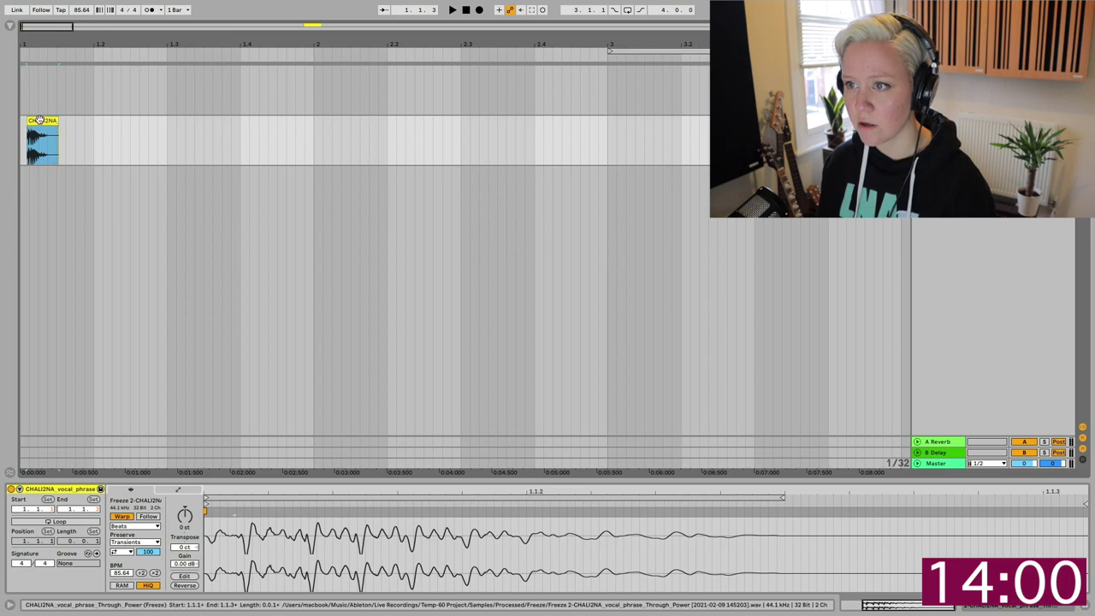
Add Drum Buss from the Favorites collection to the vocal slice's track and hide the browser
key(super+alt+b)
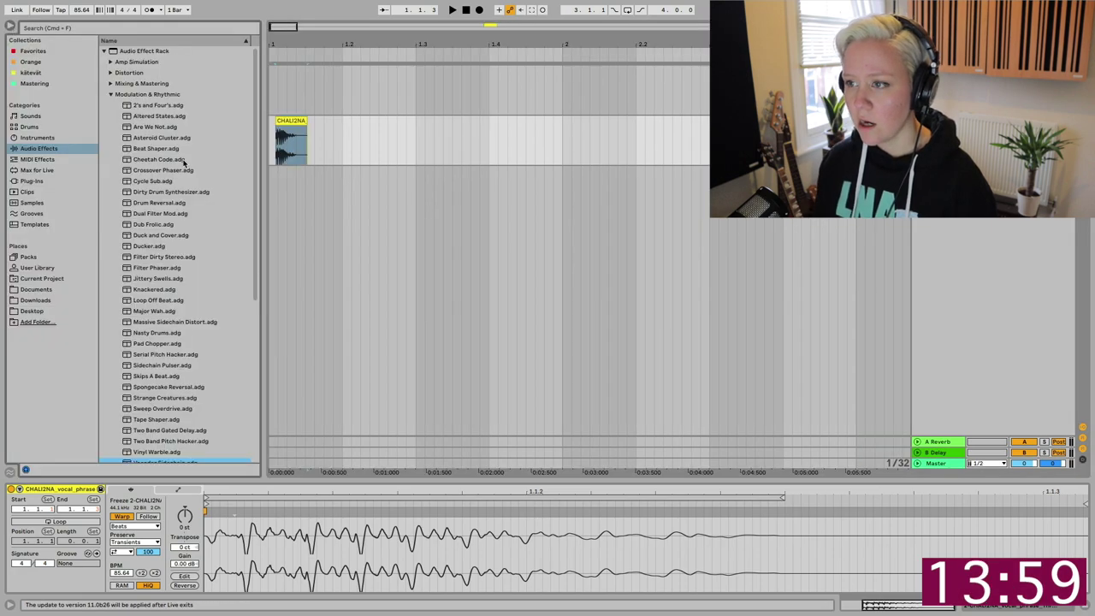
click(106, 51)
click(36, 84)
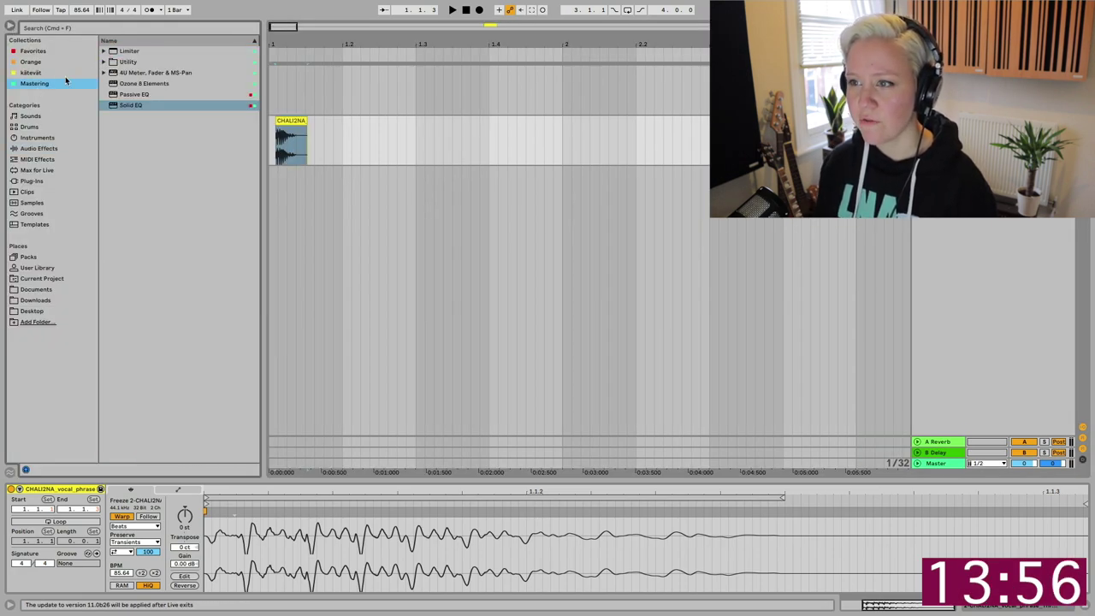
click(49, 53)
double_click(126, 63)
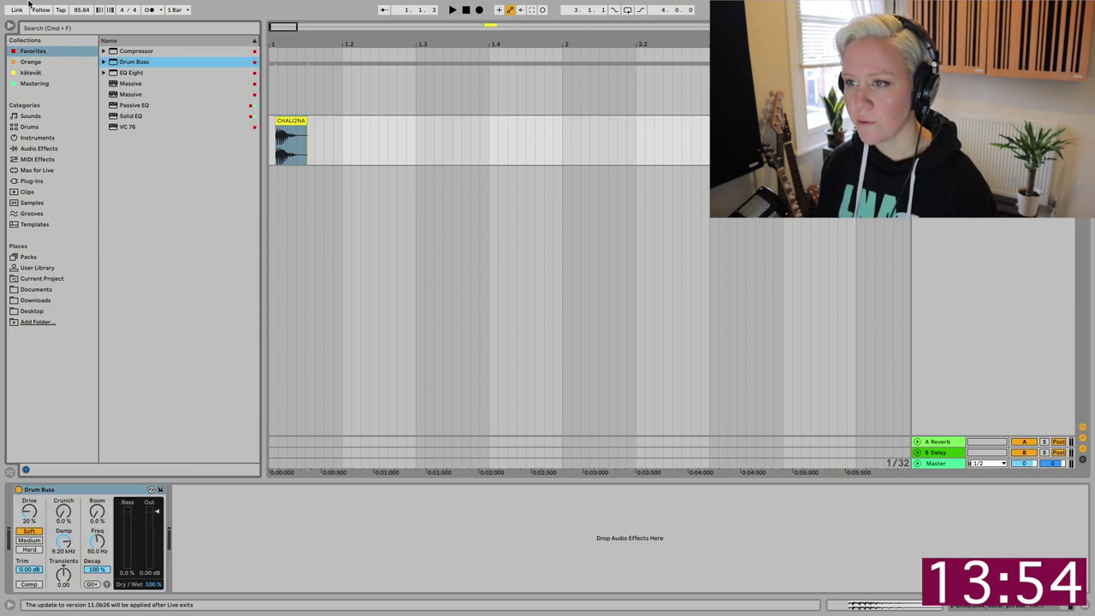
click(12, 28)
Set the Drum Buss Boom amount to 63% and audition the slice
scroll(145, 334, up, 5)
scroll(144, 335, left, 5)
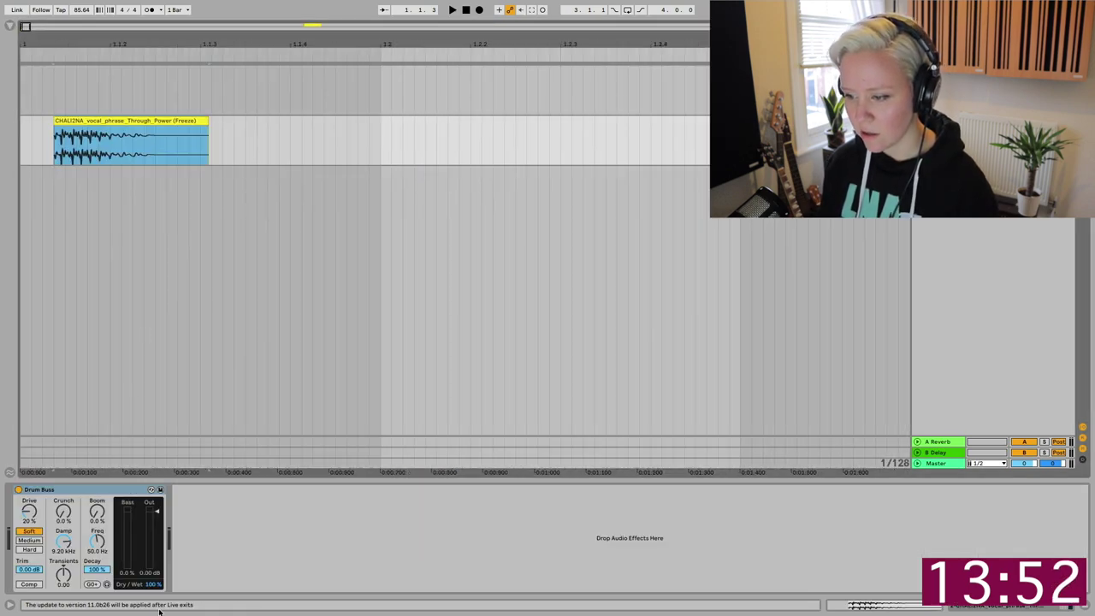
drag(97, 514, 96, 462)
key(space)
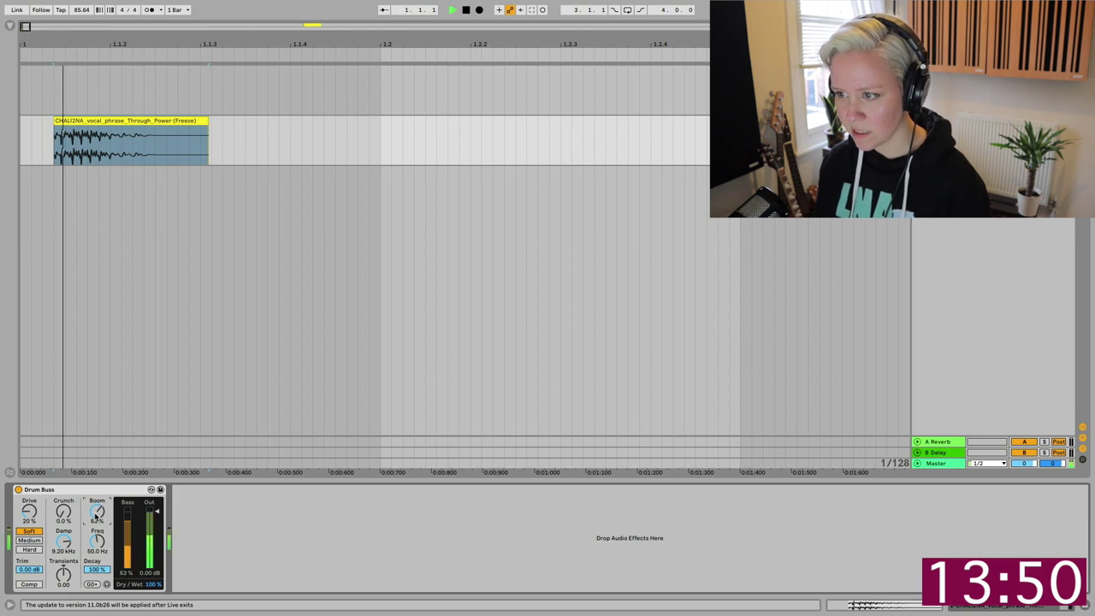
key(space)
key(space)
key(space)
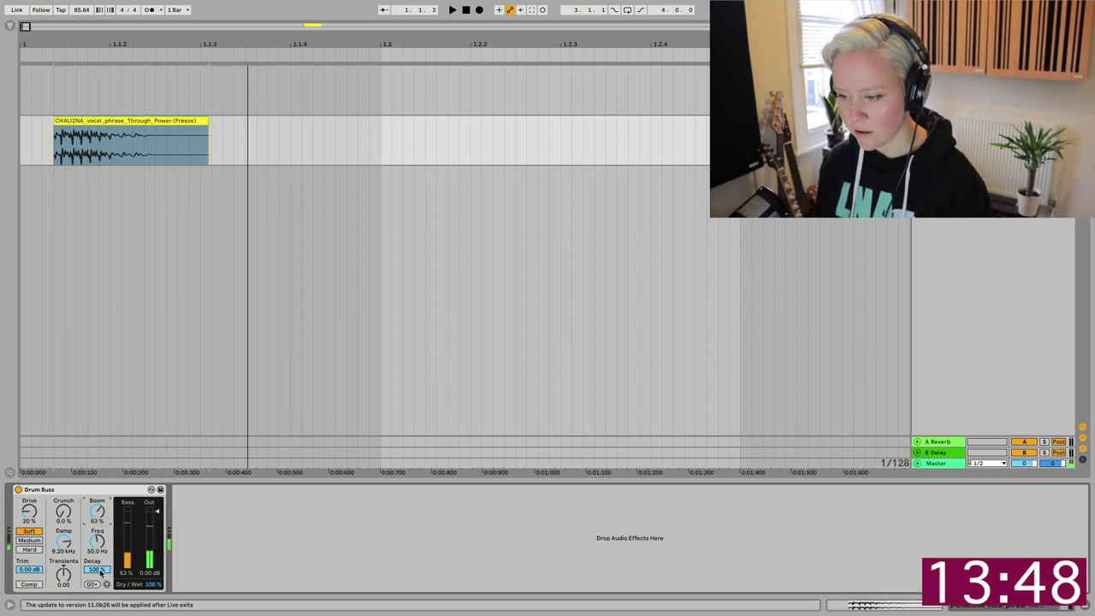
Set the Drum Buss Crunch to 87%, Trim to -12.8 dB and Drive to 100%, auditioning the slice
key(space)
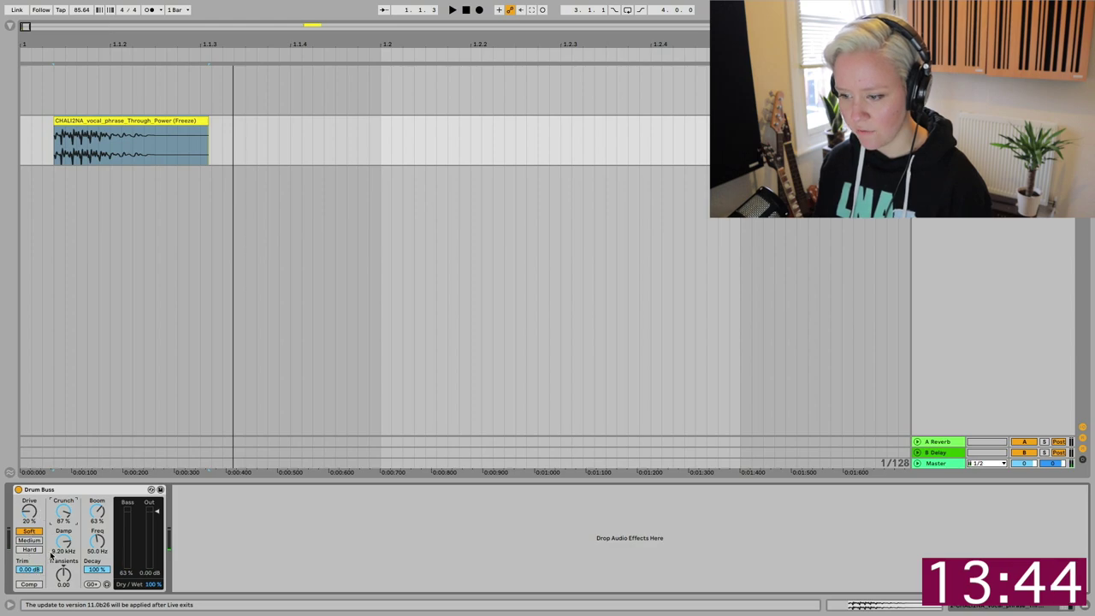
key(space)
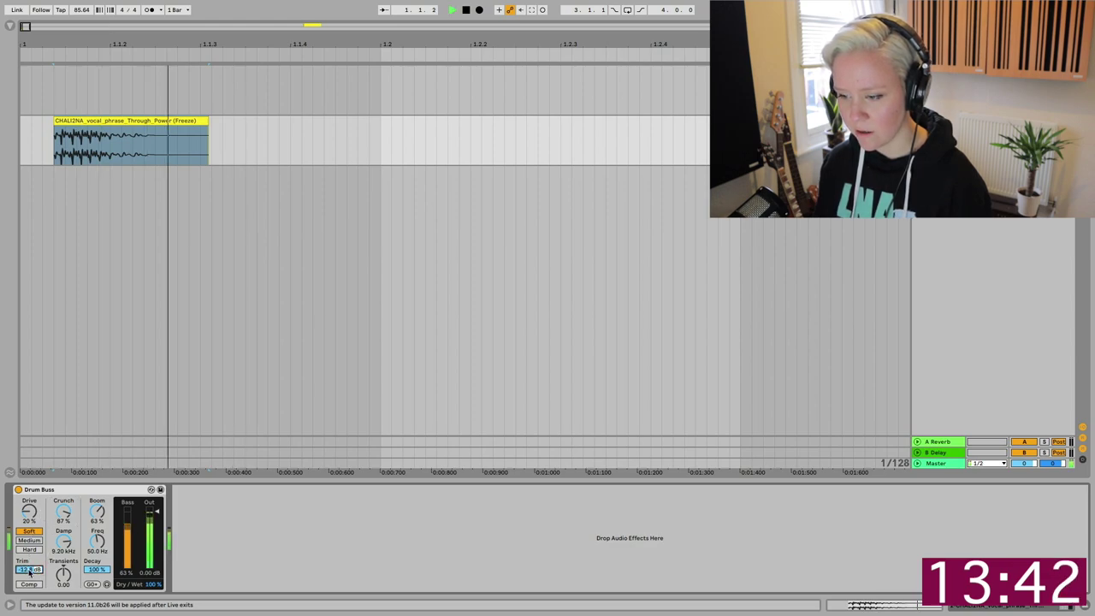
drag(29, 515, 29, 440)
key(space)
key(space)
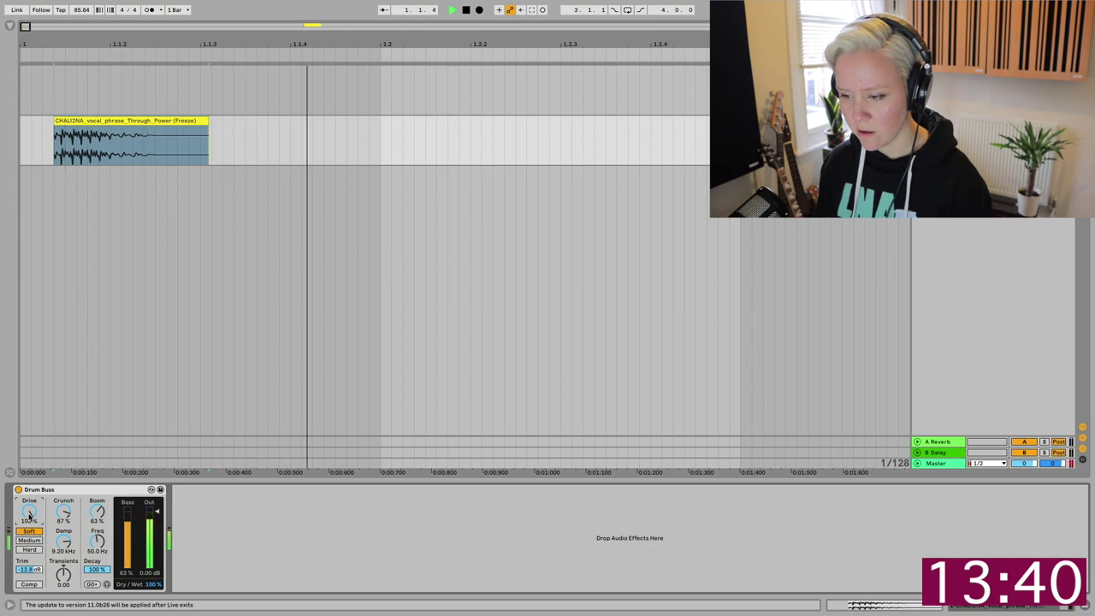
Compare the Medium, Hard and Soft distortion types of Drum Buss while auditioning the slice
key(space)
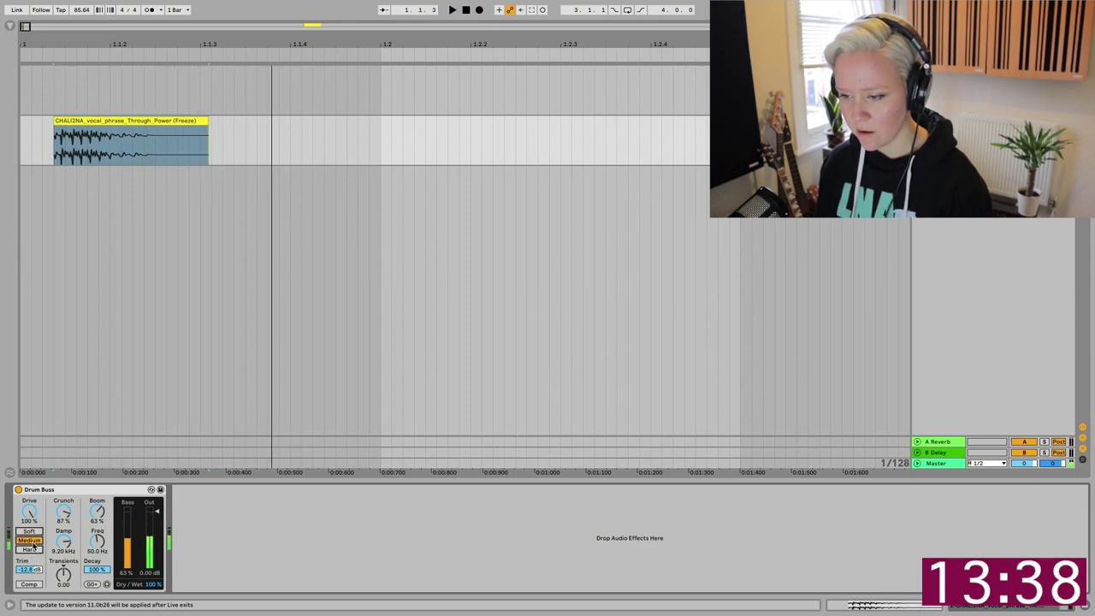
click(29, 549)
key(space)
click(30, 531)
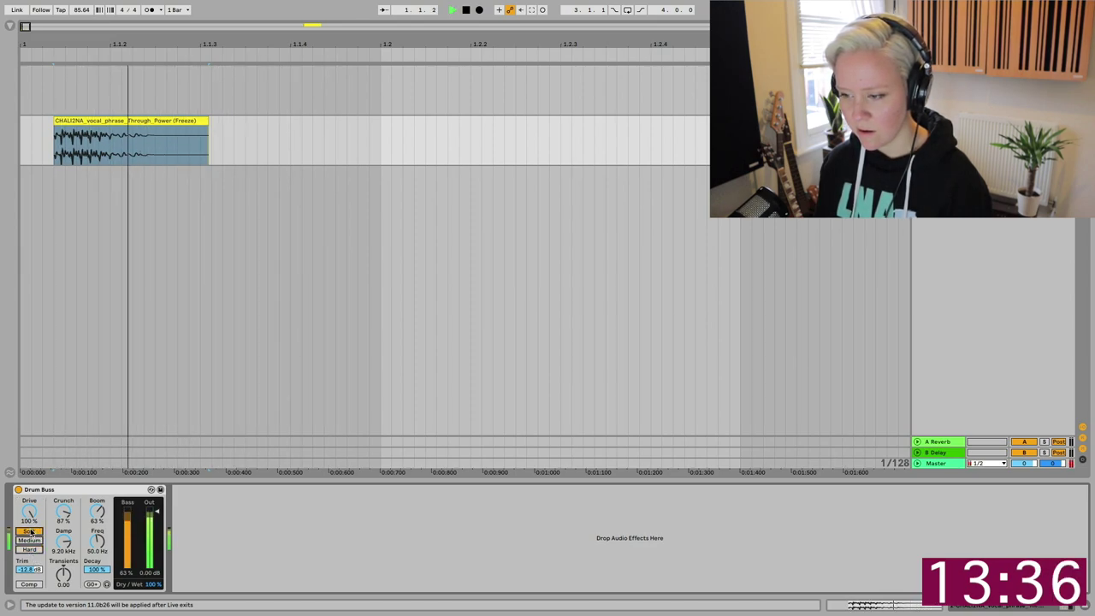
Lower the Master volume to -12 dB in the Session View mixer and return to the arrangement
key(Tab)
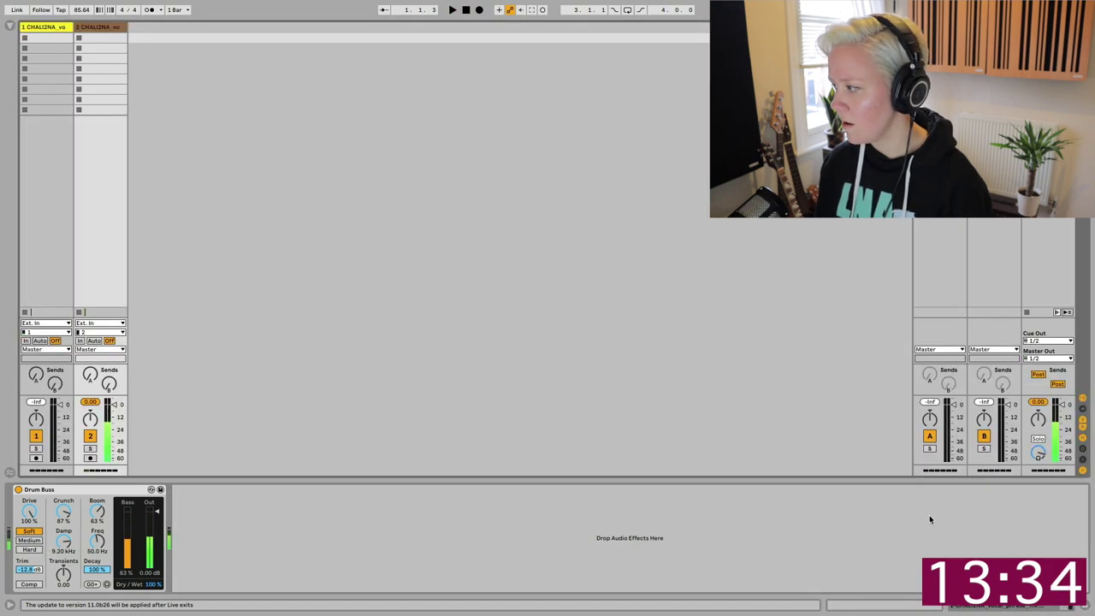
key(Tab)
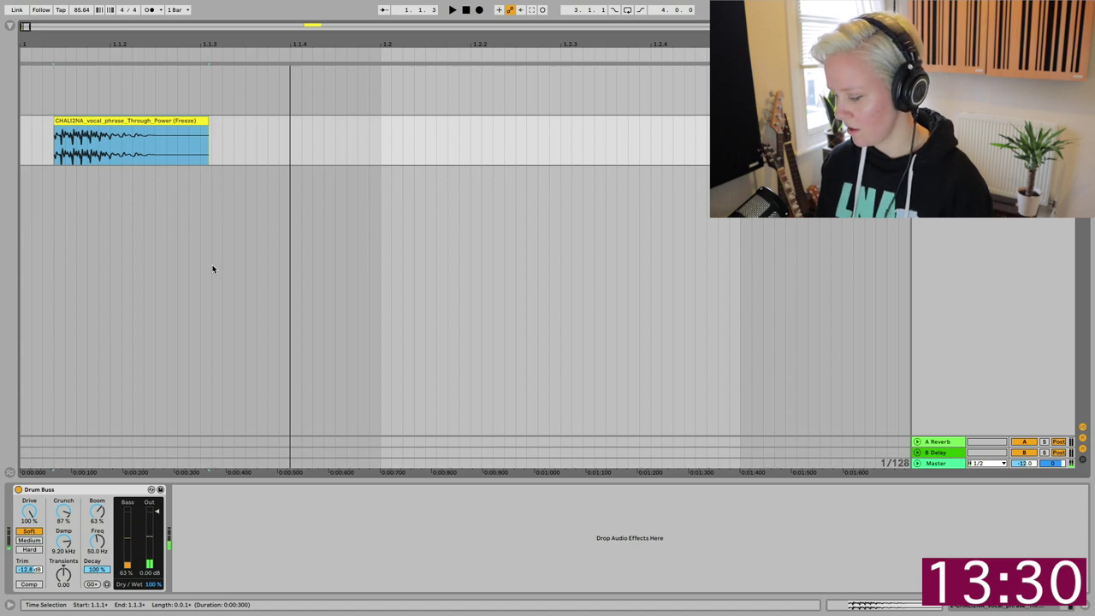
key(Tab)
key(Tab)
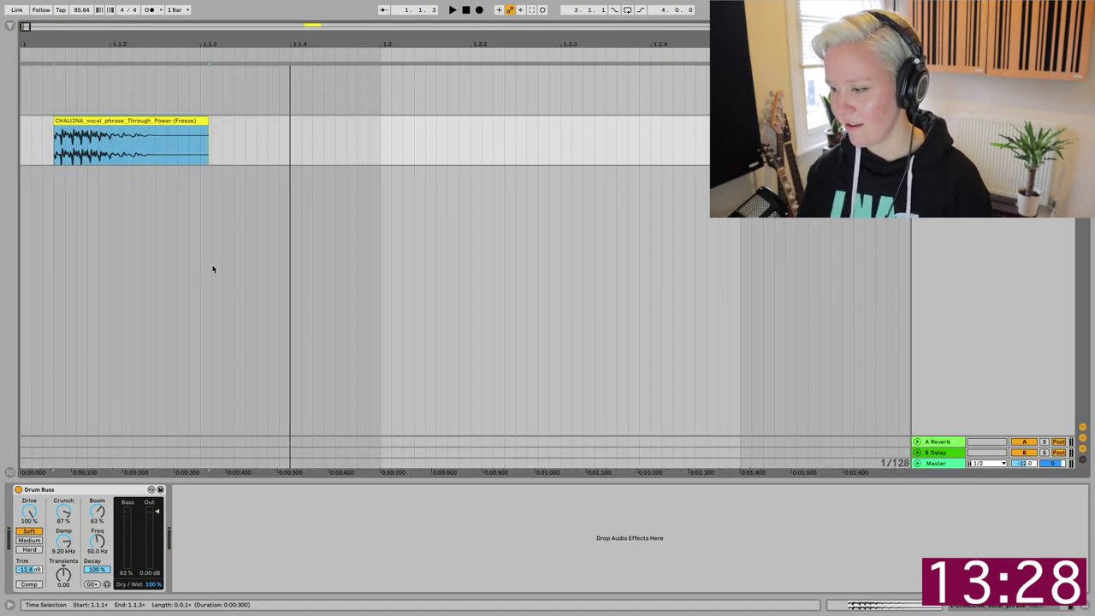
Set Drum Buss to Medium distortion with Drive 85%, Damp 3.77 kHz and Transients -0.67 while auditioning the slice
key(space)
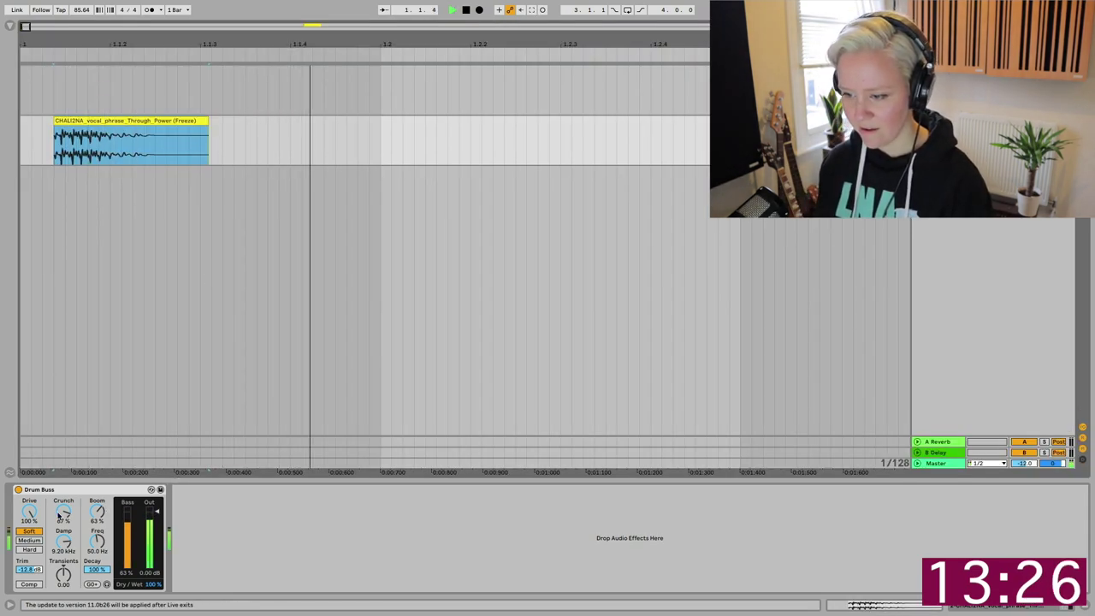
click(31, 541)
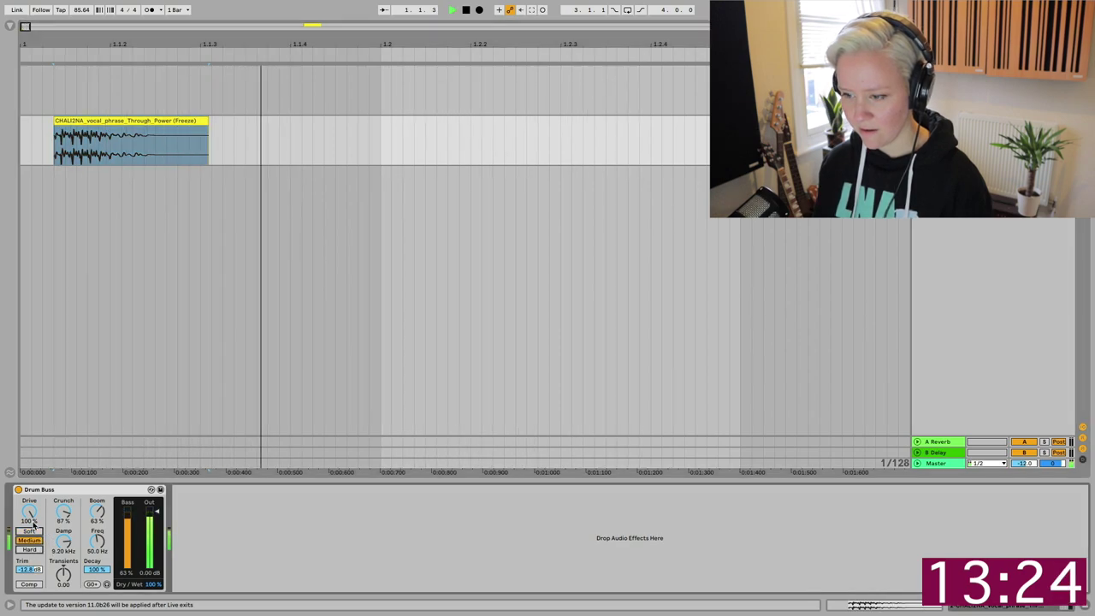
drag(31, 513, 30, 531)
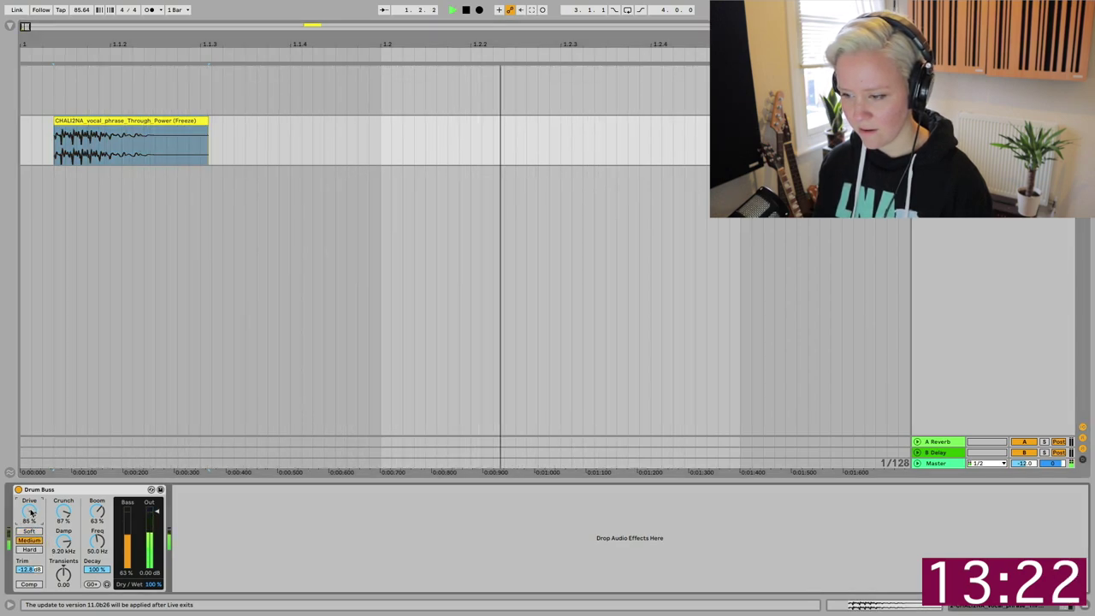
click(63, 541)
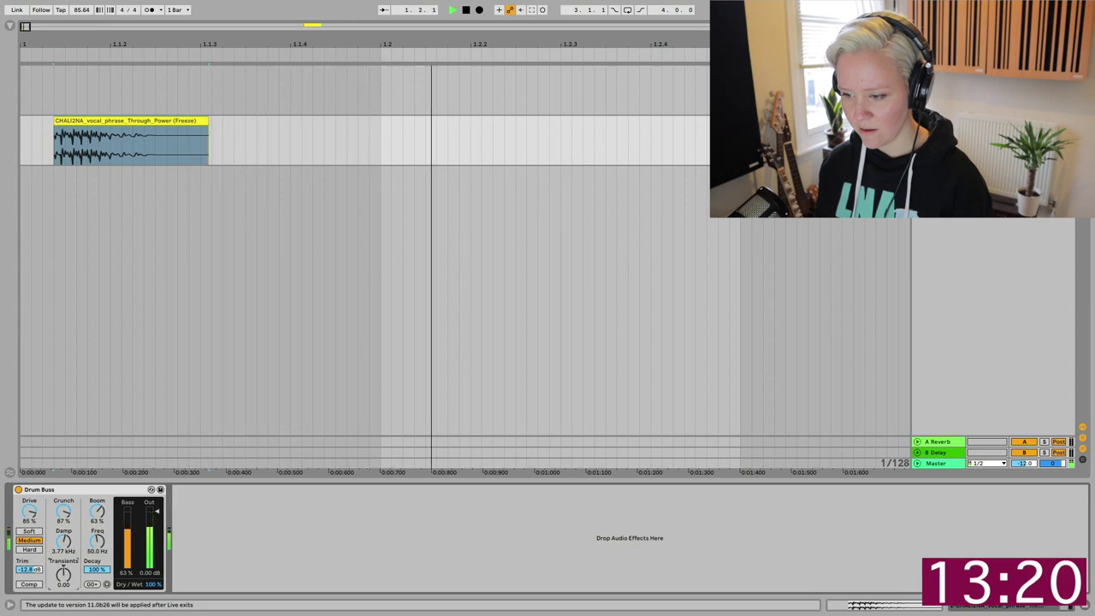
drag(63, 575, 64, 566)
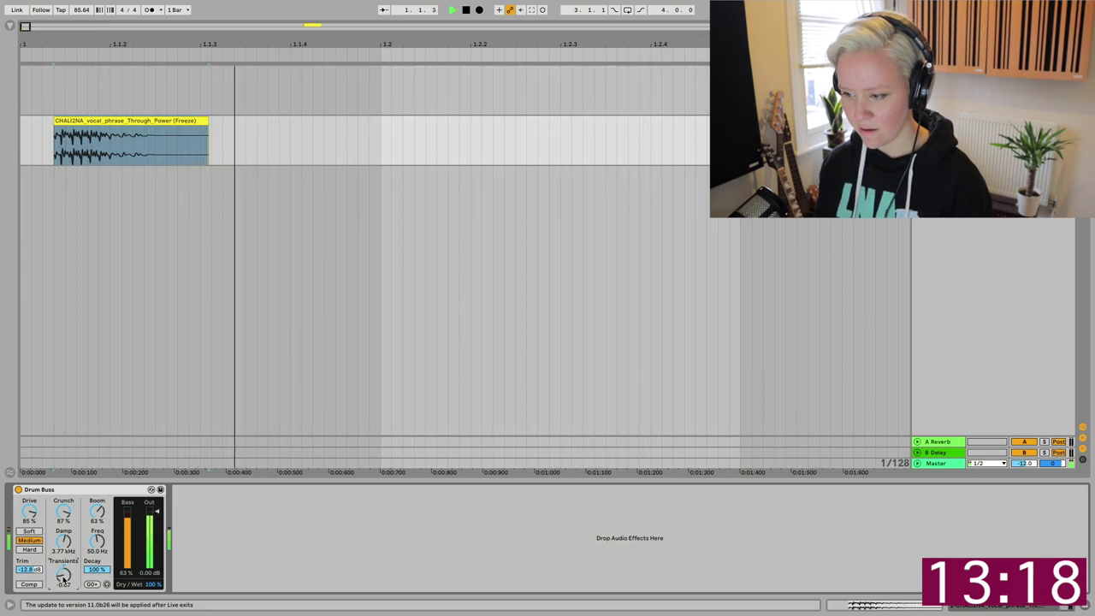
scroll(230, 305, down, 10)
key(space)
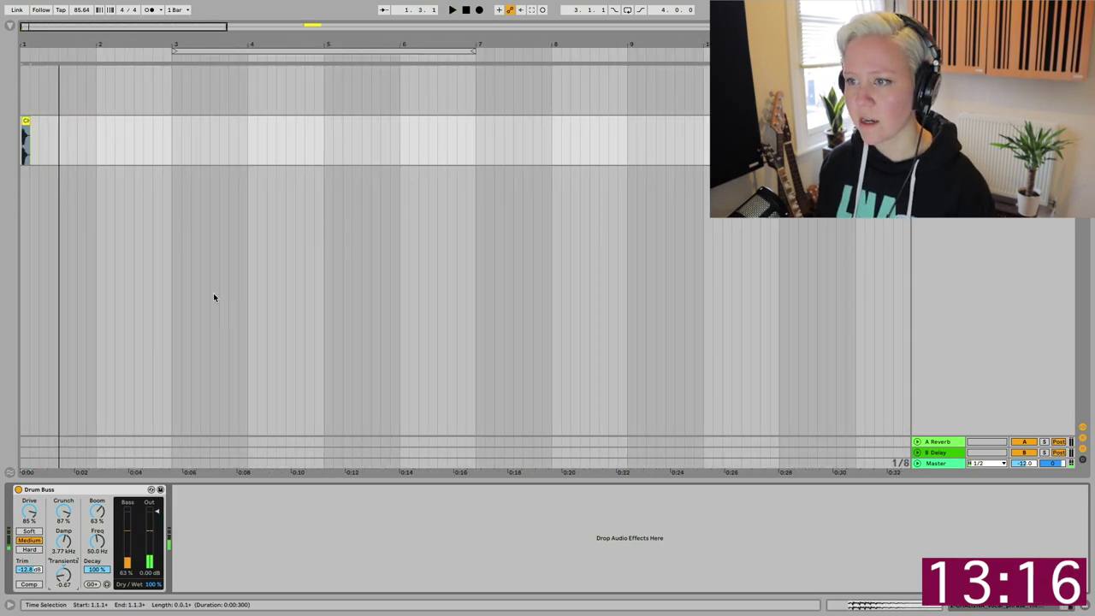
Turn on the metronome and set the project tempo to 120 BPM
scroll(91, 215, up, 5)
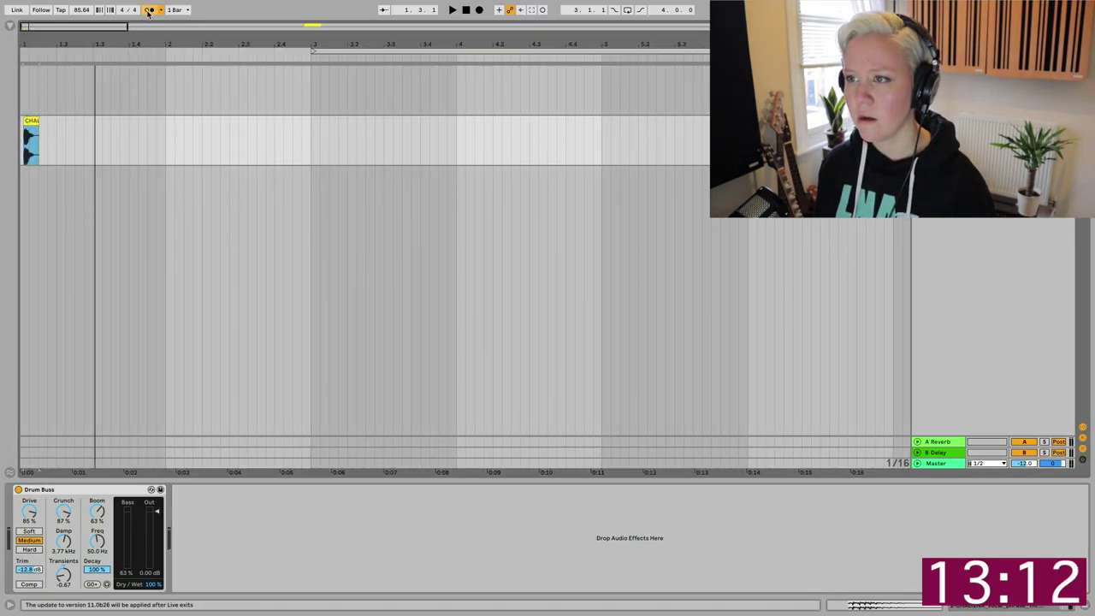
drag(81, 14, 81, 13)
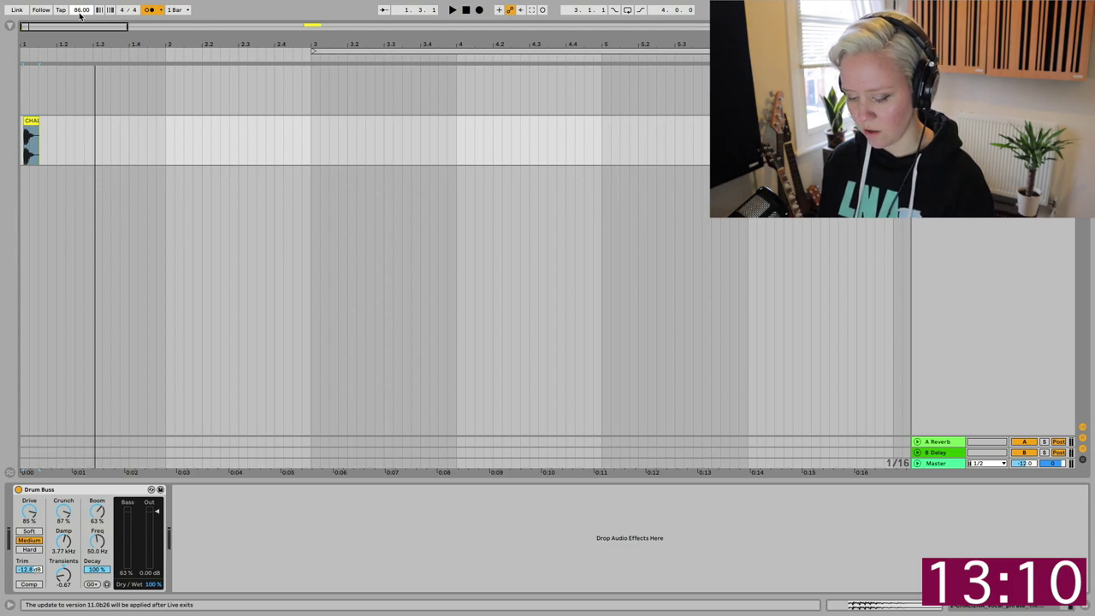
text(120)
key(Return)
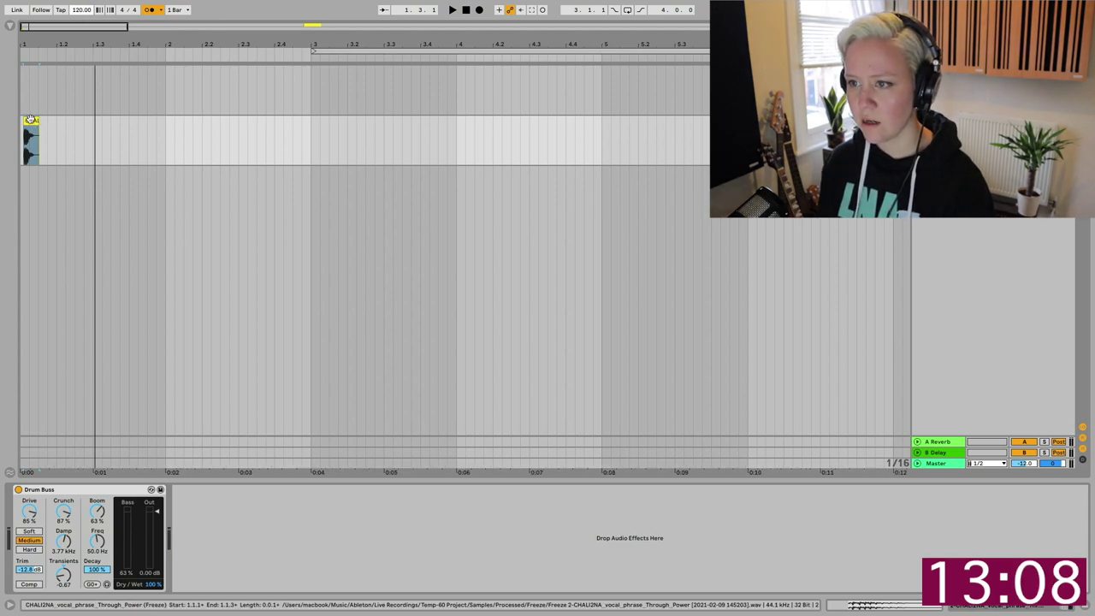
Move the processed slice to the very start of bar 1 and play it
drag(31, 119, 27, 119)
scroll(27, 119, up, 3)
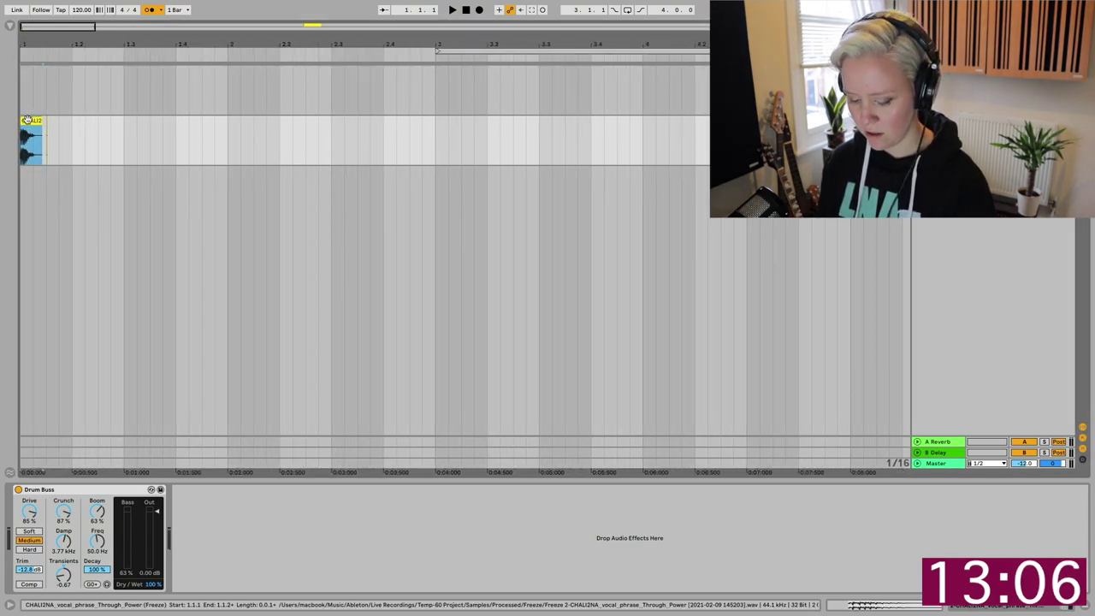
key(space)
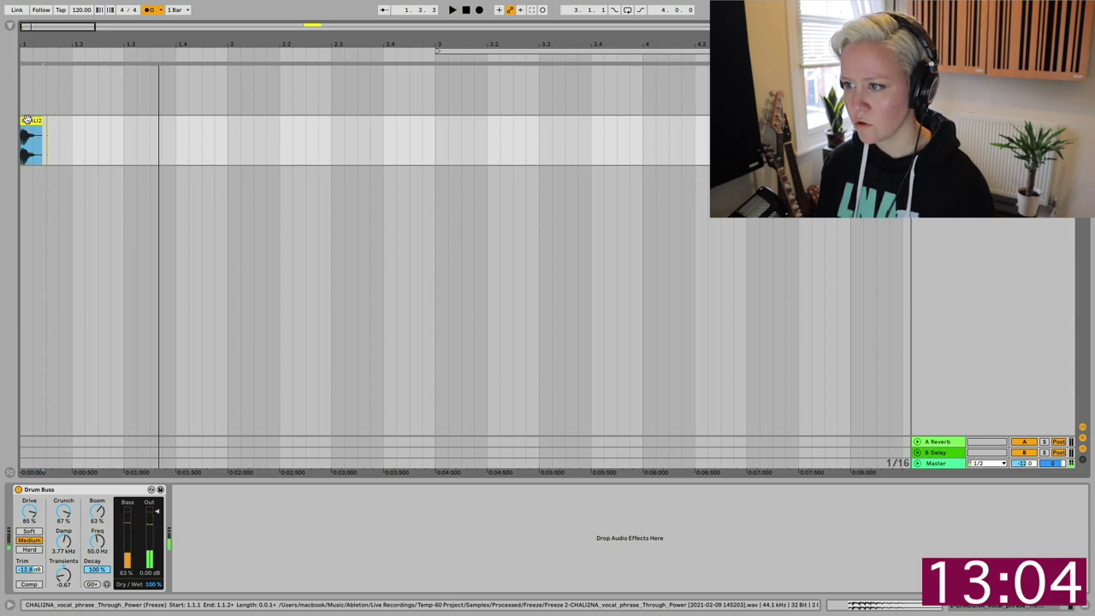
Paste copies of the slice at 1.3.2 and 1.4.1 and play the pattern
click(137, 142)
key(ctrl+v)
click(188, 142)
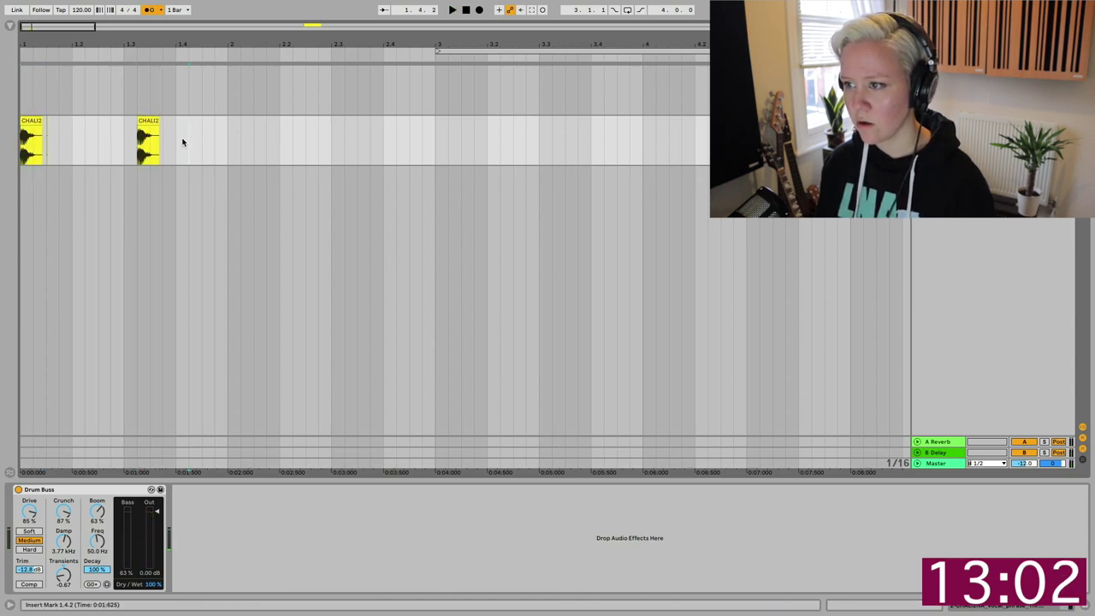
key(ctrl+v)
drag(195, 133, 183, 134)
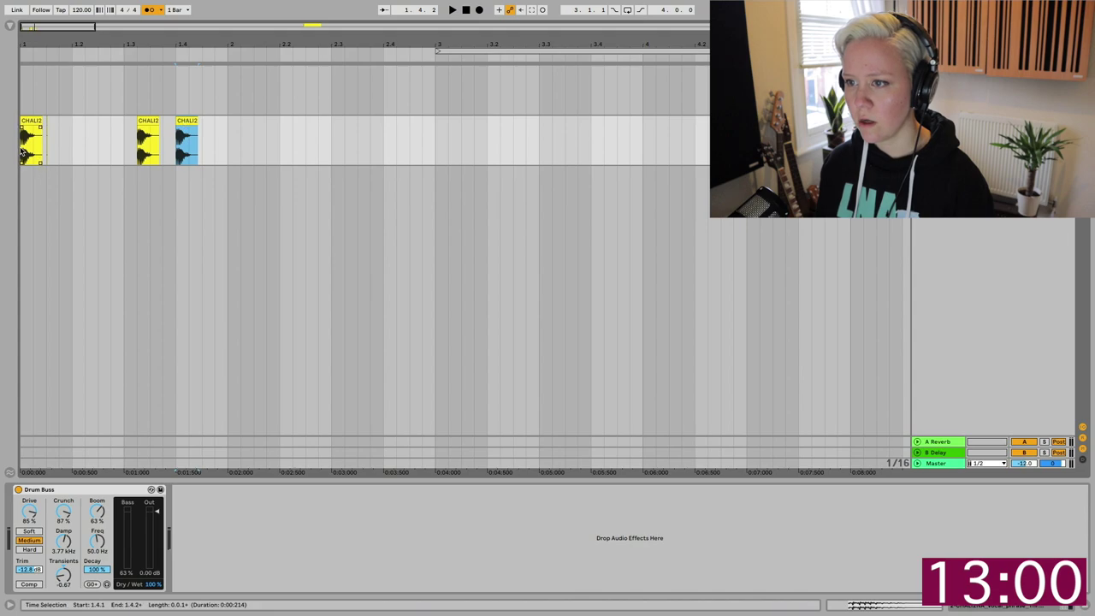
key(space)
click(23, 90)
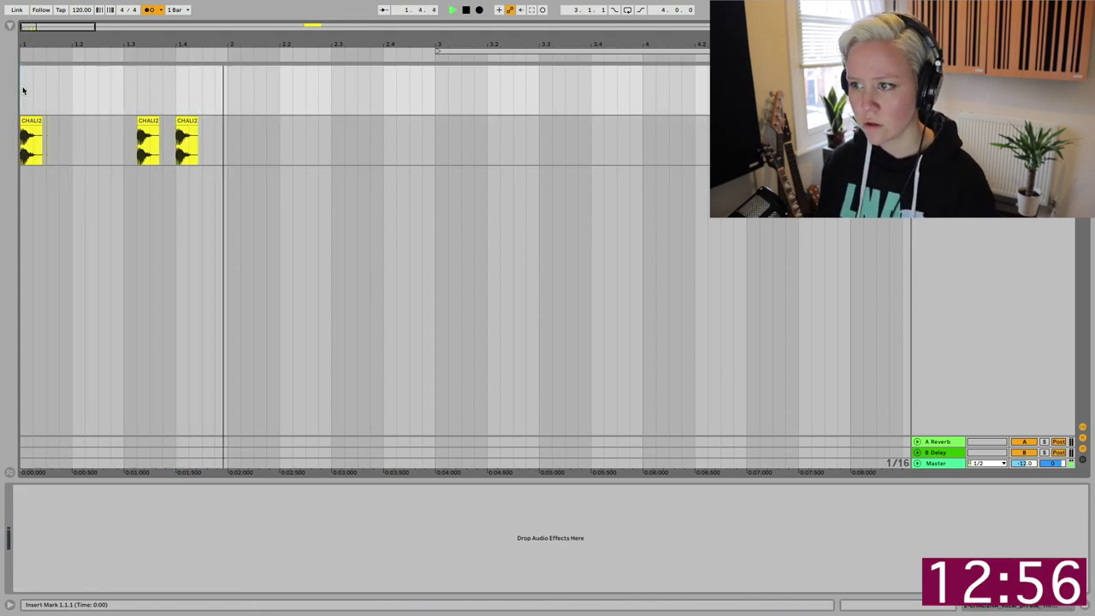
Shift the second hit to 1.3.3 and the third to 1.4.2, auditioning the pattern after each move
drag(152, 122, 167, 123)
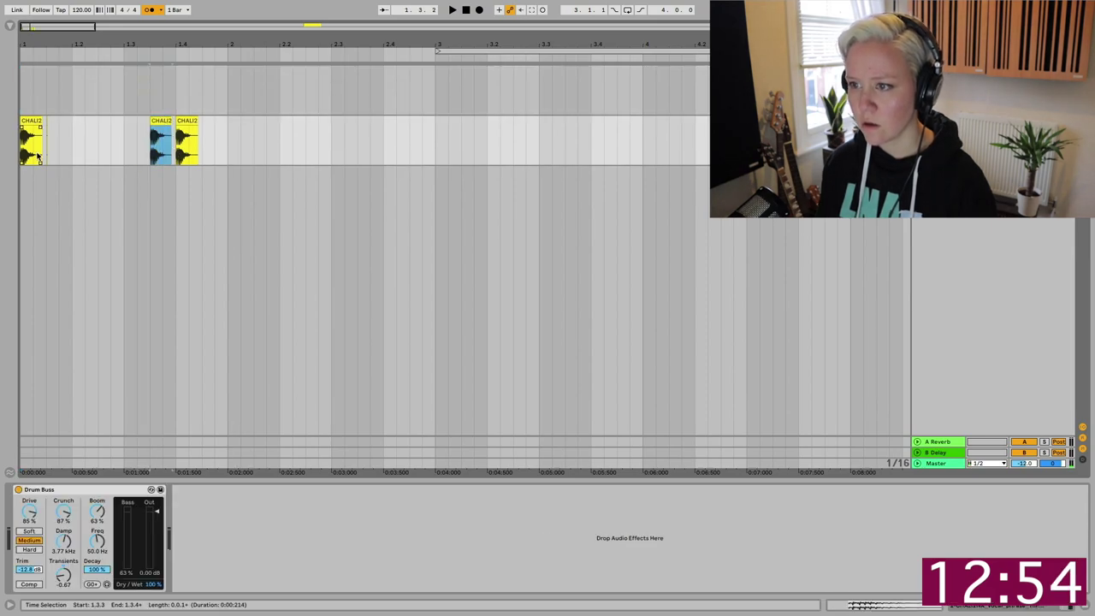
click(23, 151)
key(space)
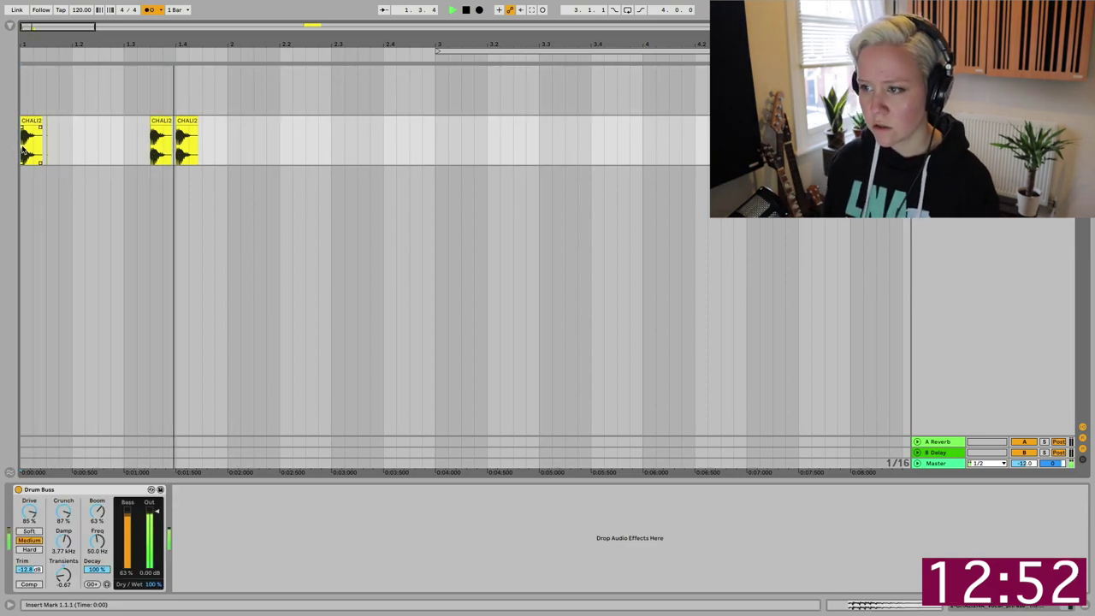
key(space)
mouse_move(183, 121)
mouse_down()
mouse_move(206, 121)
mouse_move(195, 122)
mouse_up()
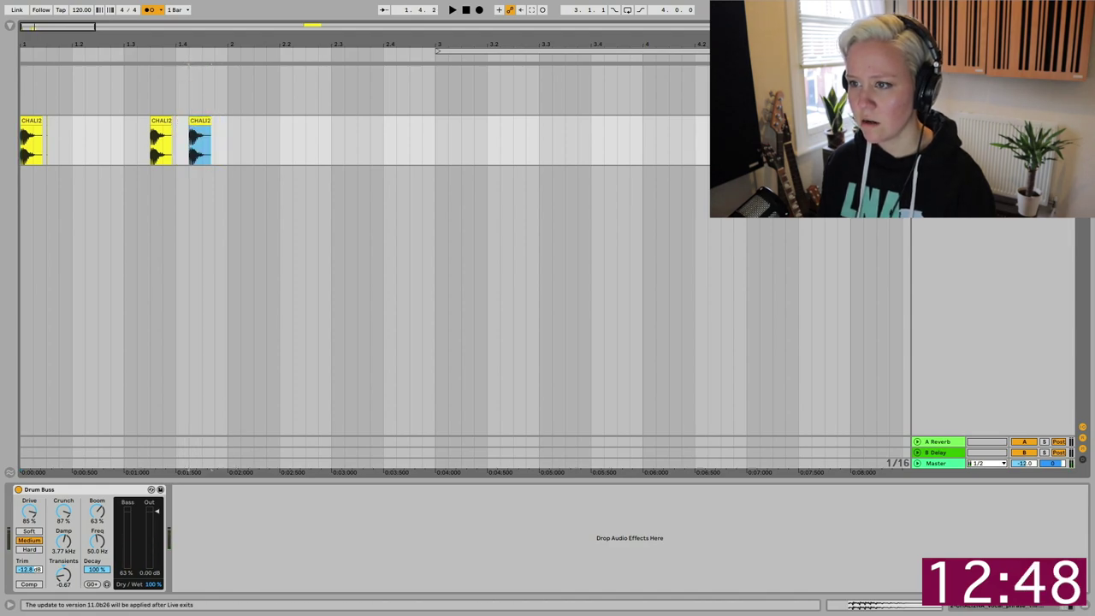
click(23, 152)
key(space)
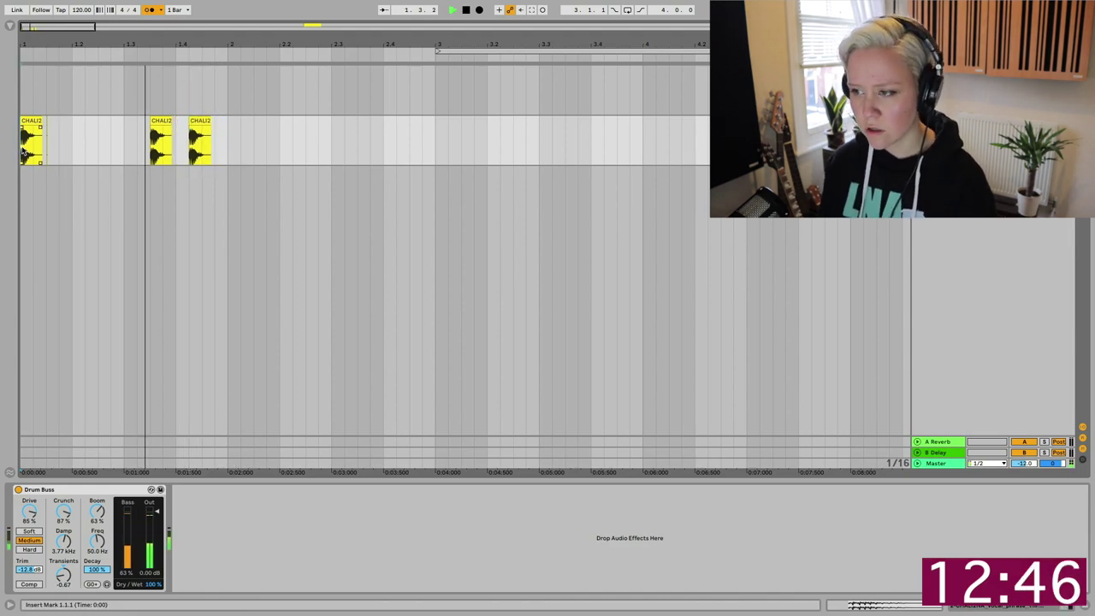
key(space)
Paste further copies of the slice at 2.1.1, 2.2.3, 2.3.3 and 2.4.3 to fill the second bar
click(228, 151)
key(ctrl+v)
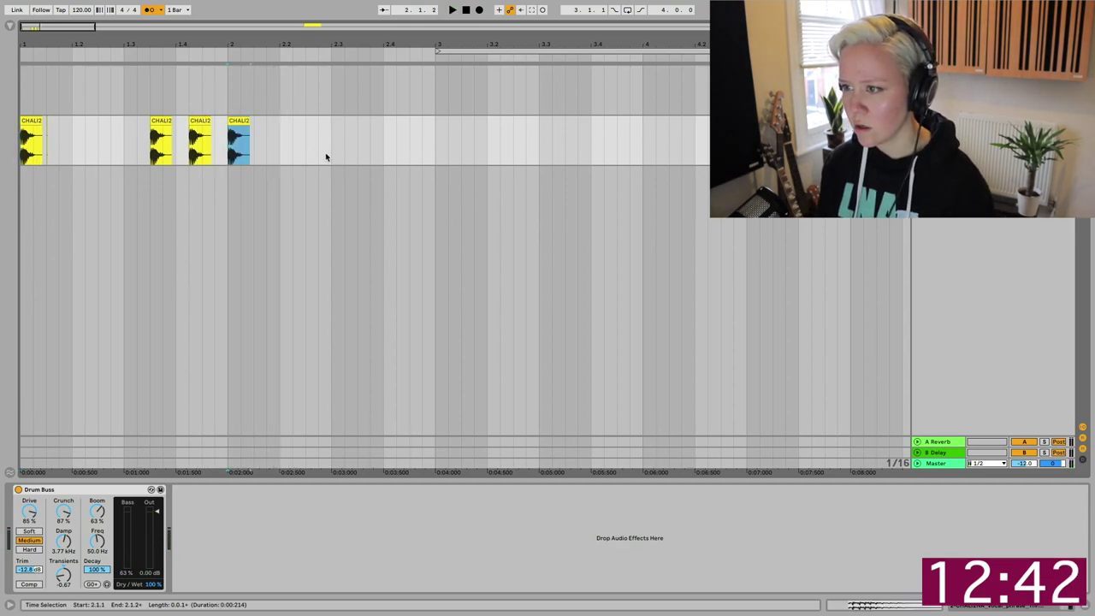
click(308, 142)
key(ctrl+v)
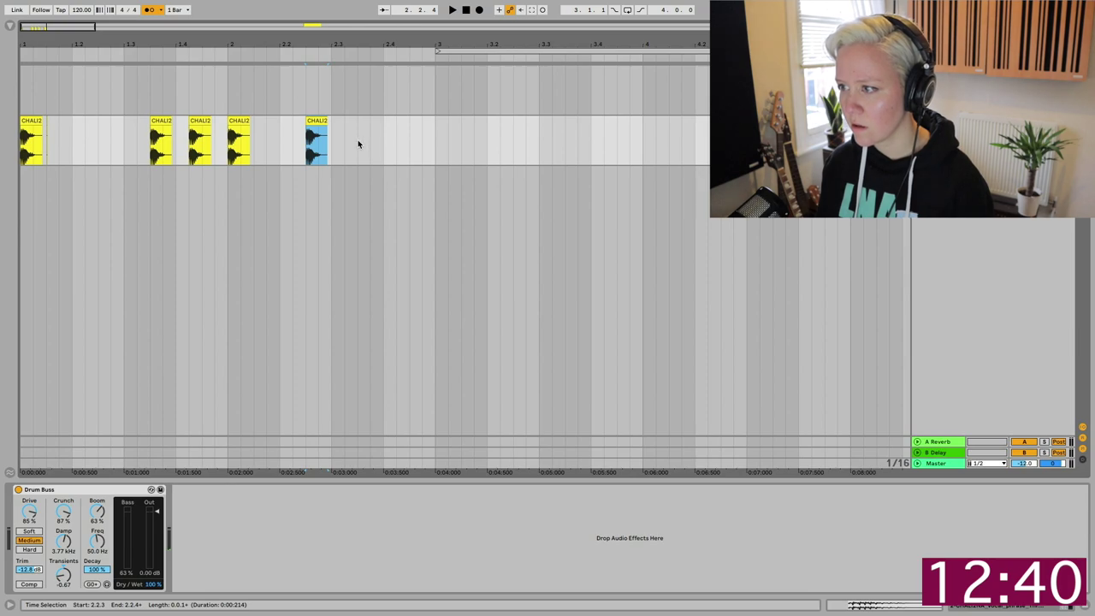
click(360, 143)
key(ctrl+v)
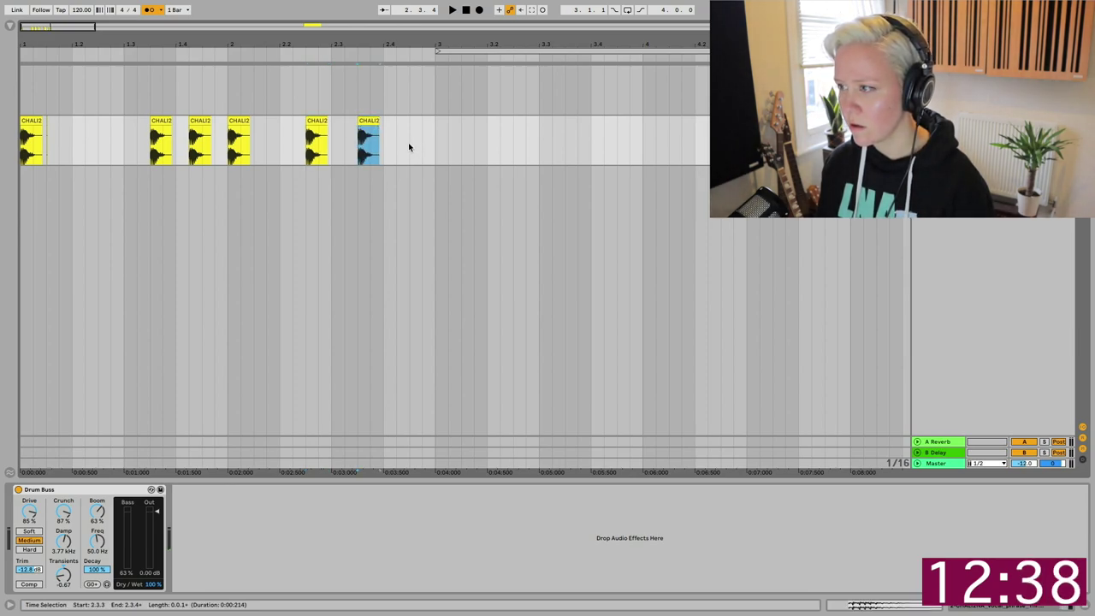
click(409, 147)
key(ctrl+v)
Consolidate the two-bar pattern of slices into a single clip and play it
drag(433, 146, 21, 142)
key(ctrl+j)
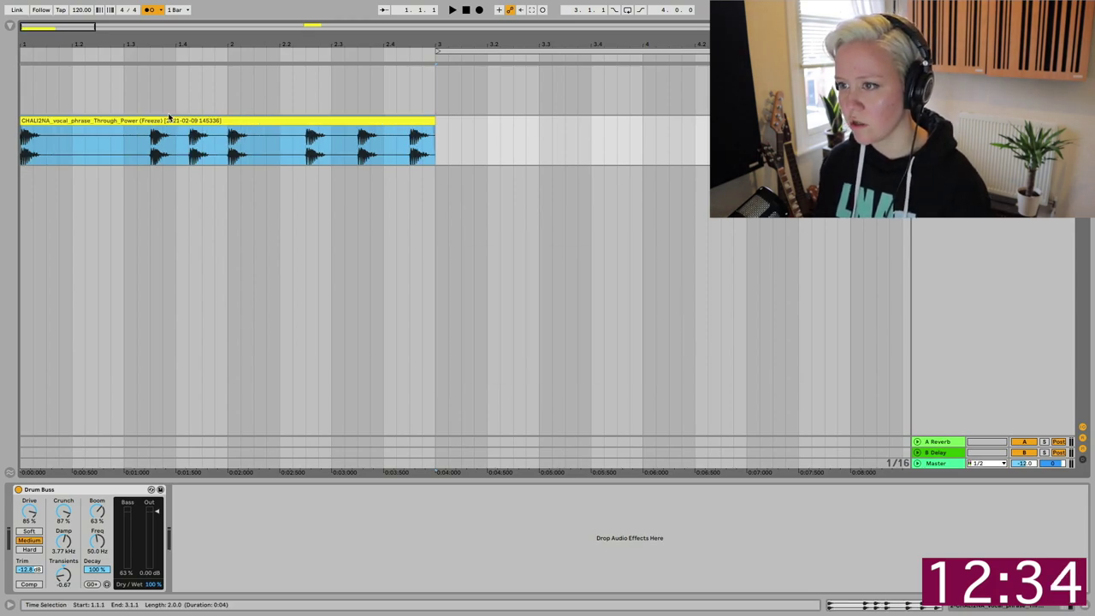
key(space)
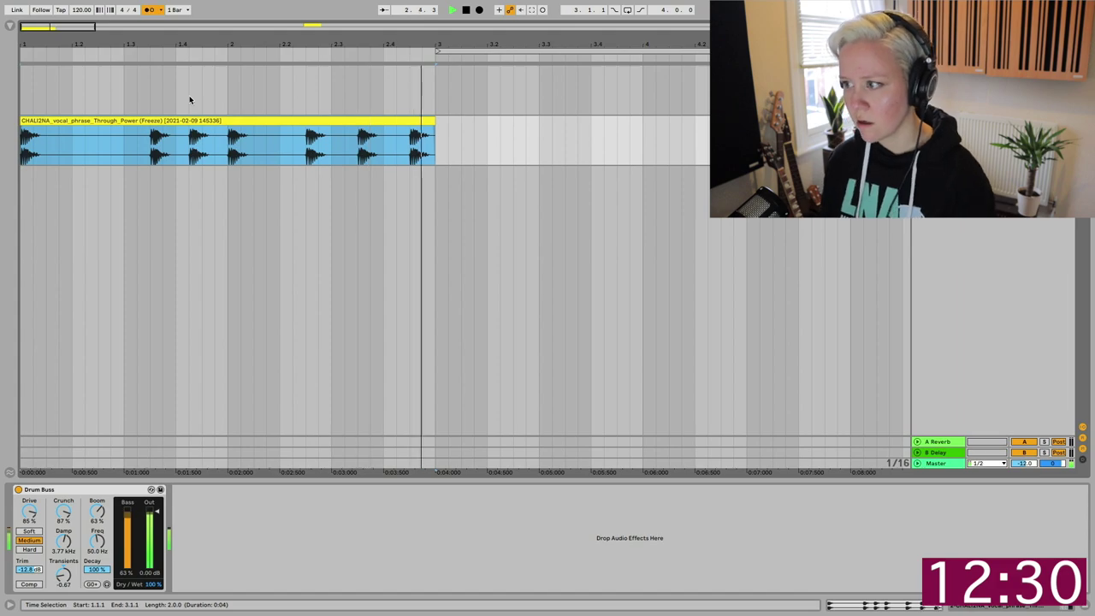
key(space)
Set the arrangement loop to start at 1.1.1 and last two bars, matching the consolidated clip
drag(500, 52, 30, 101)
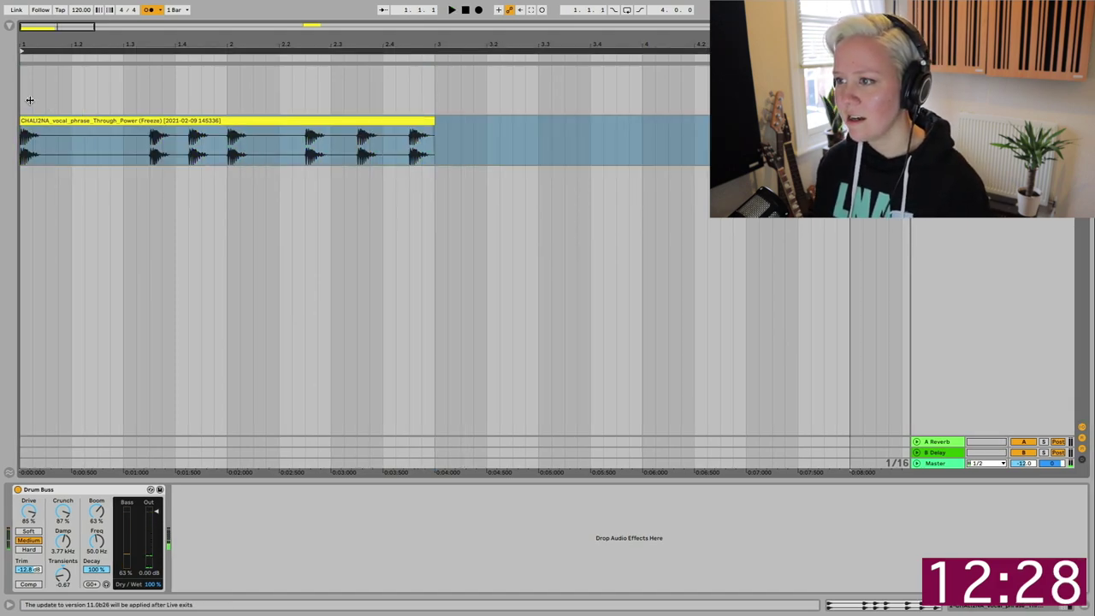
key(minus)
key(minus)
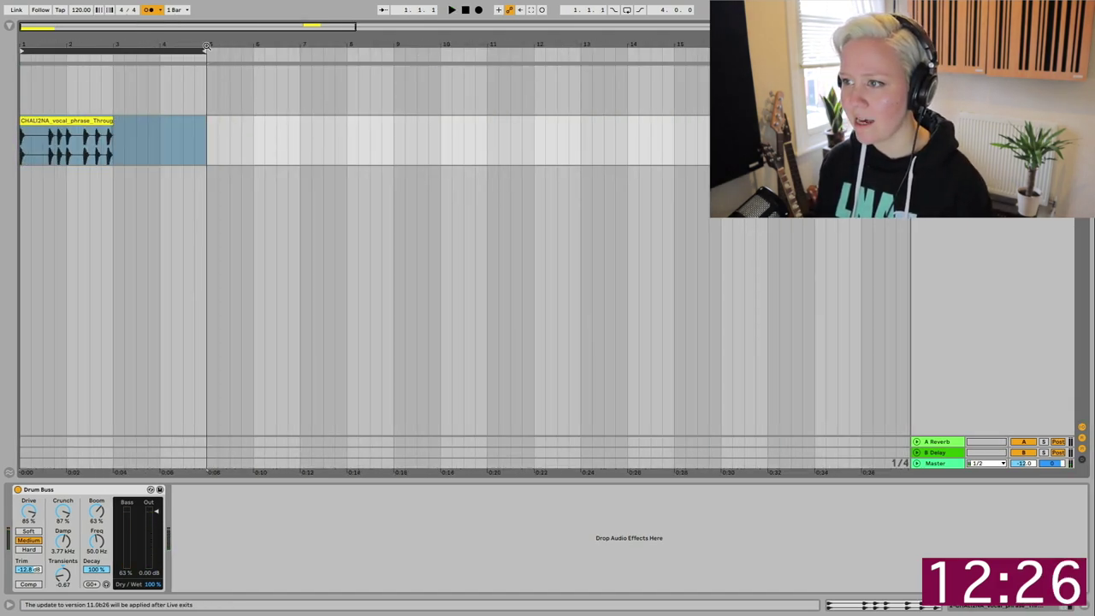
drag(206, 47, 112, 48)
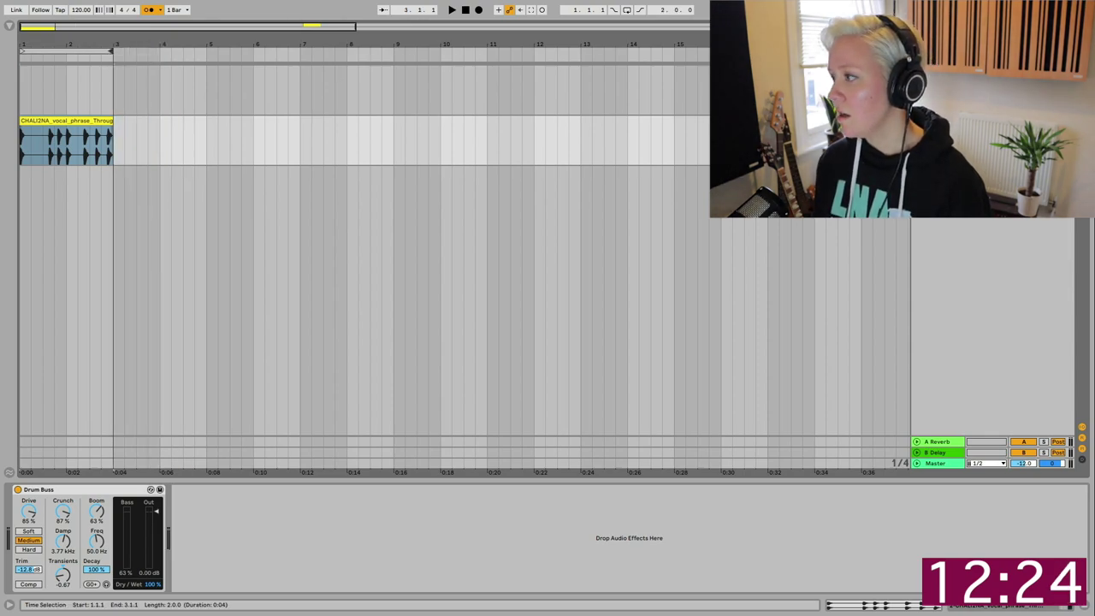
Turn off warping for the original vocal phrase clip at bar 17 and audition it
drag(805, 44, 576, 164)
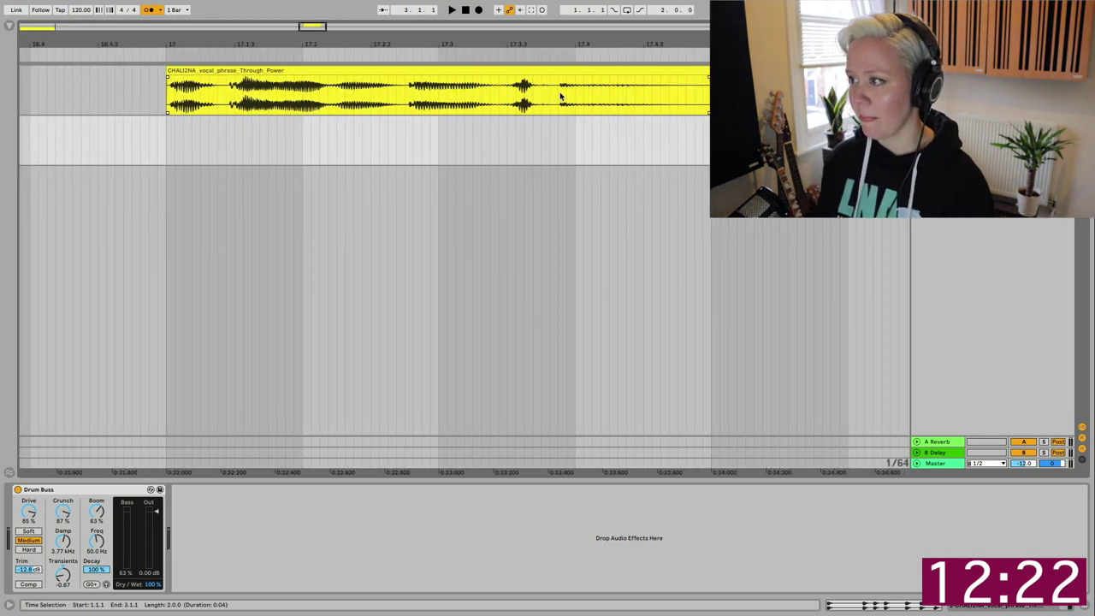
click(181, 106)
key(space)
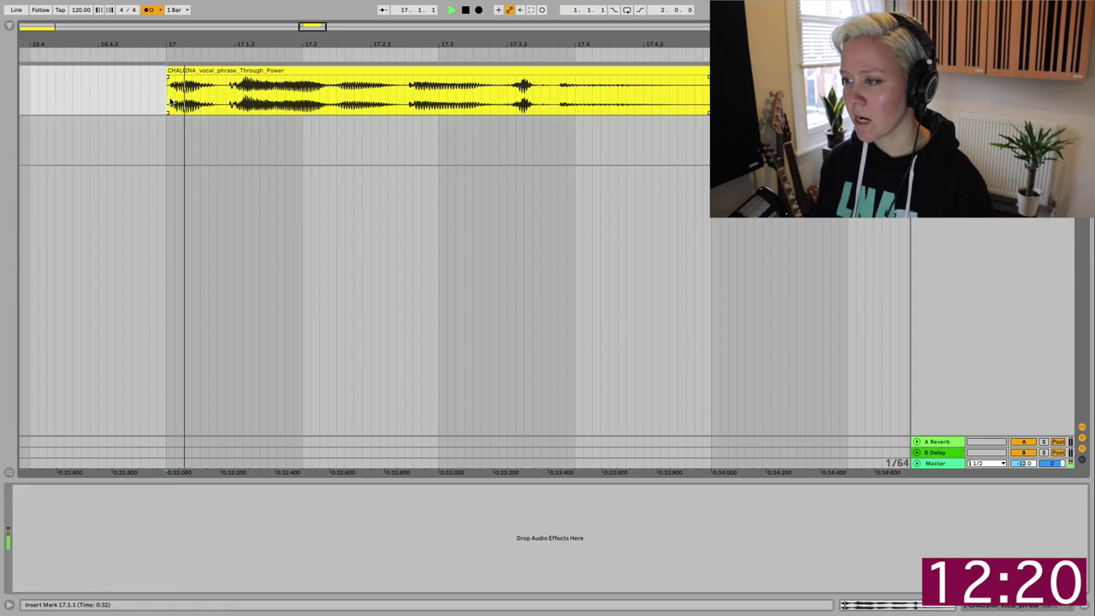
click(243, 68)
click(198, 130)
key(space)
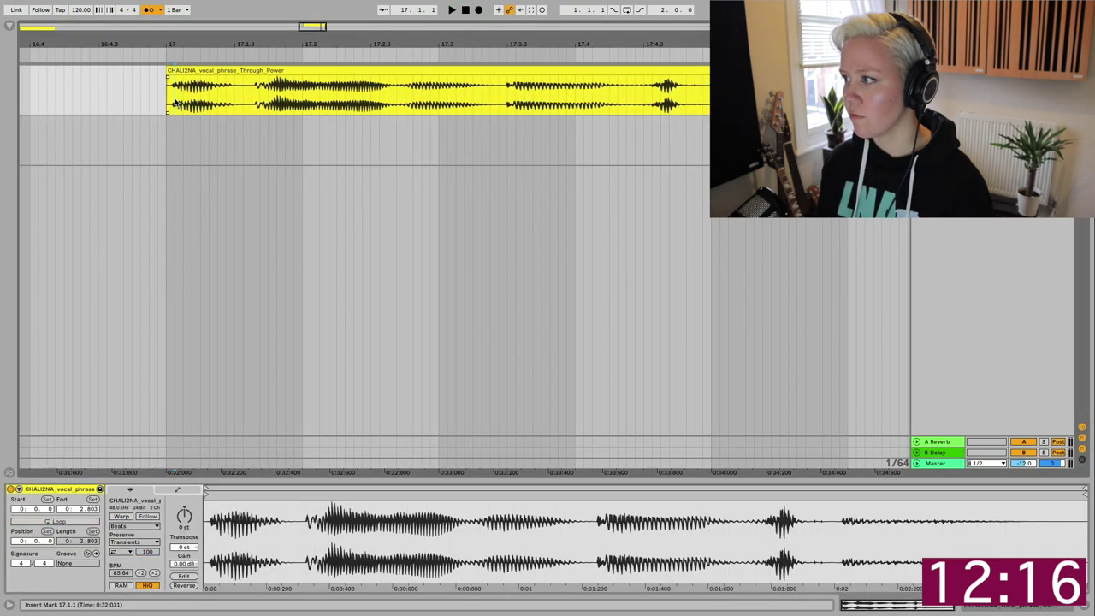
scroll(462, 210, down, 3)
scroll(463, 205, down, 1)
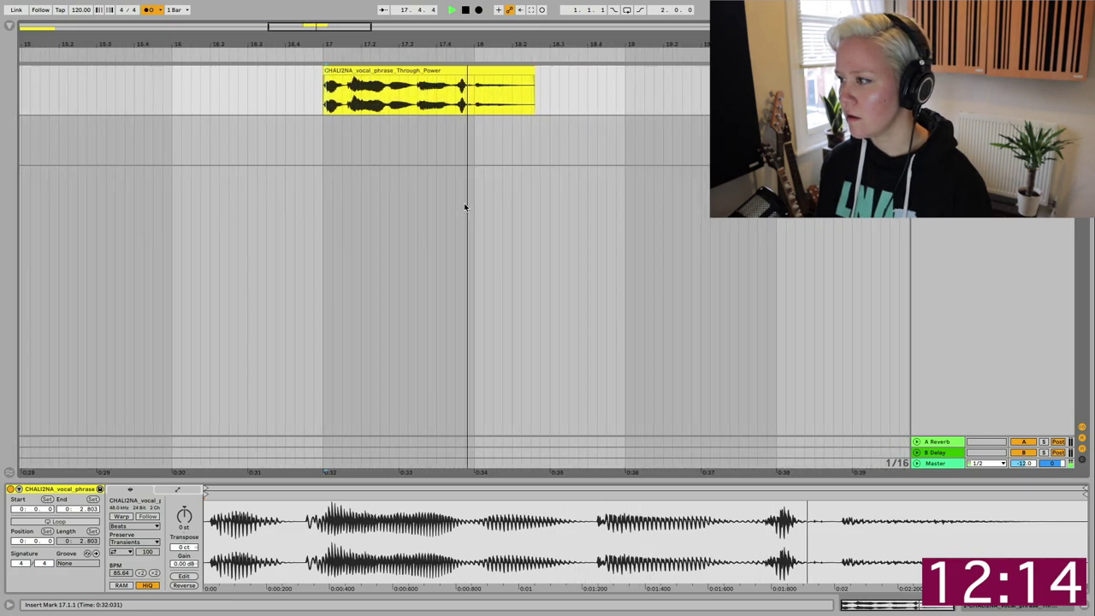
Audition the end of the vocal phrase clip from 17.4.3 and from about 18.1.1 to find another short sound
scroll(464, 203, up, 4)
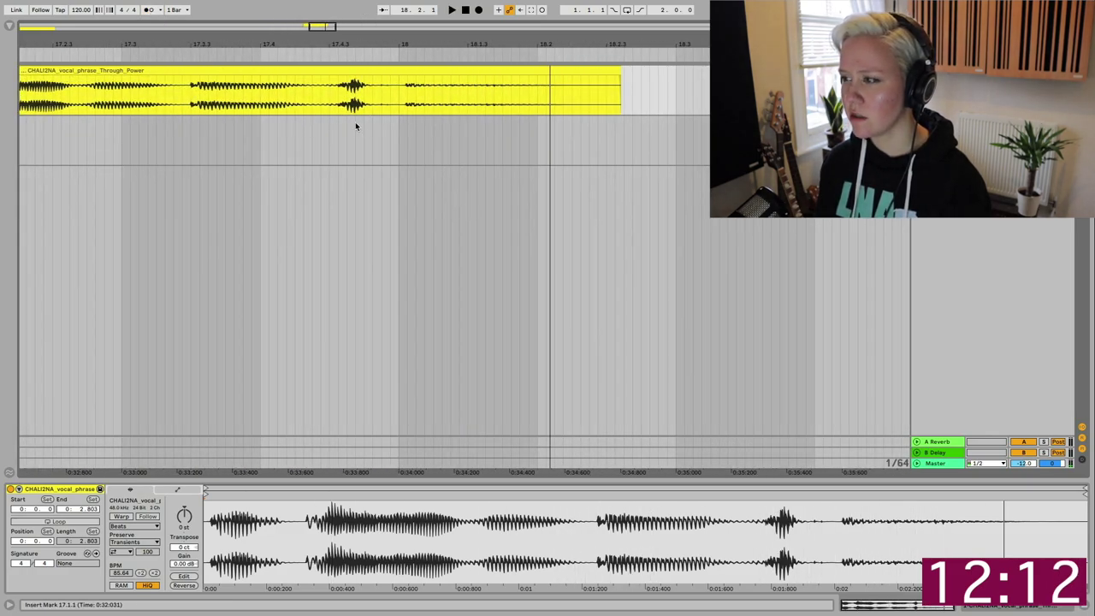
click(348, 100)
key(space)
key(space)
key(space)
key(space)
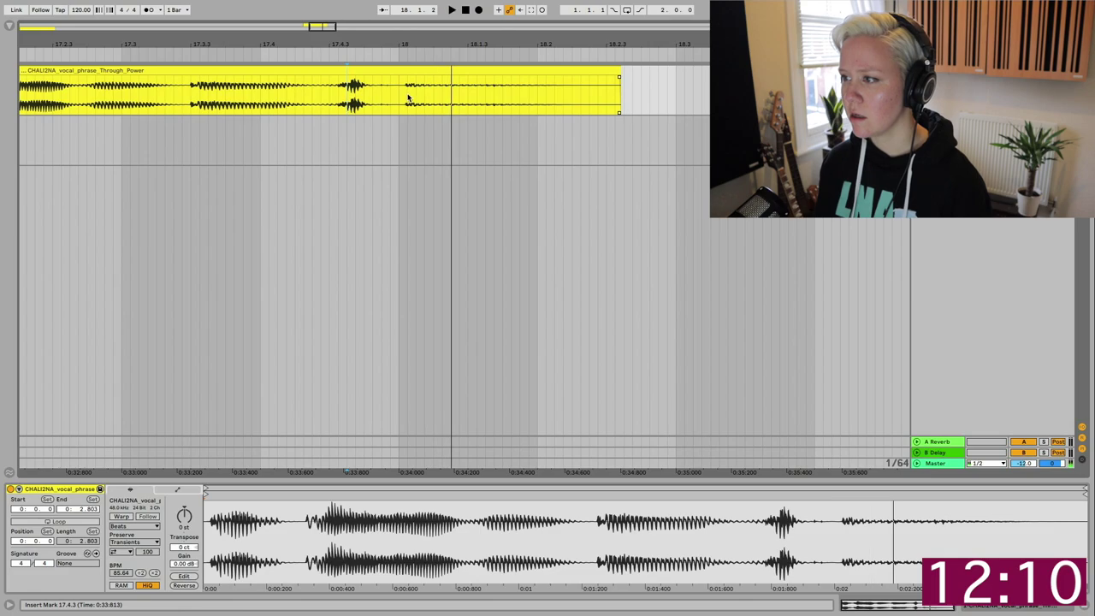
click(408, 98)
key(space)
key(space)
key(space)
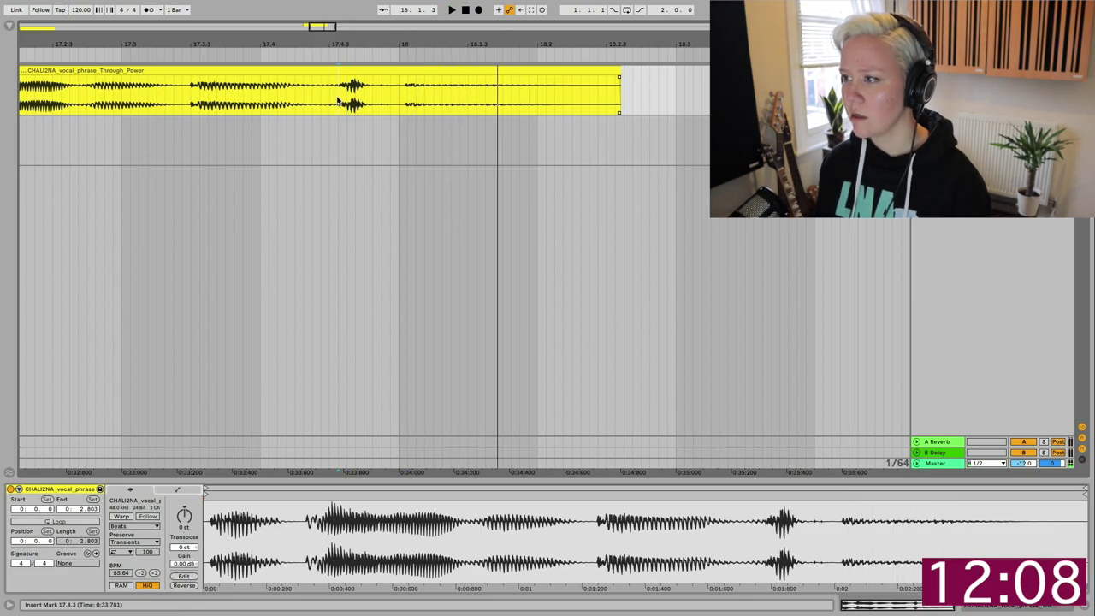
Copy the slice from 17.4.3 to 17.4.4 of the vocal phrase and add a new audio track
drag(339, 100, 383, 97)
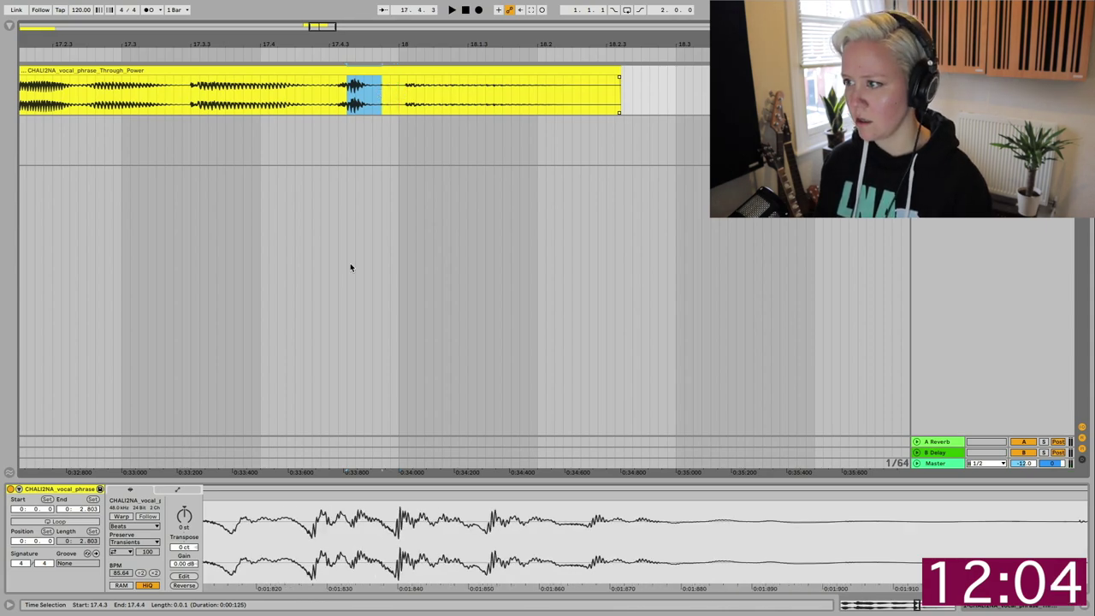
scroll(350, 267, down, 10)
key(Down)
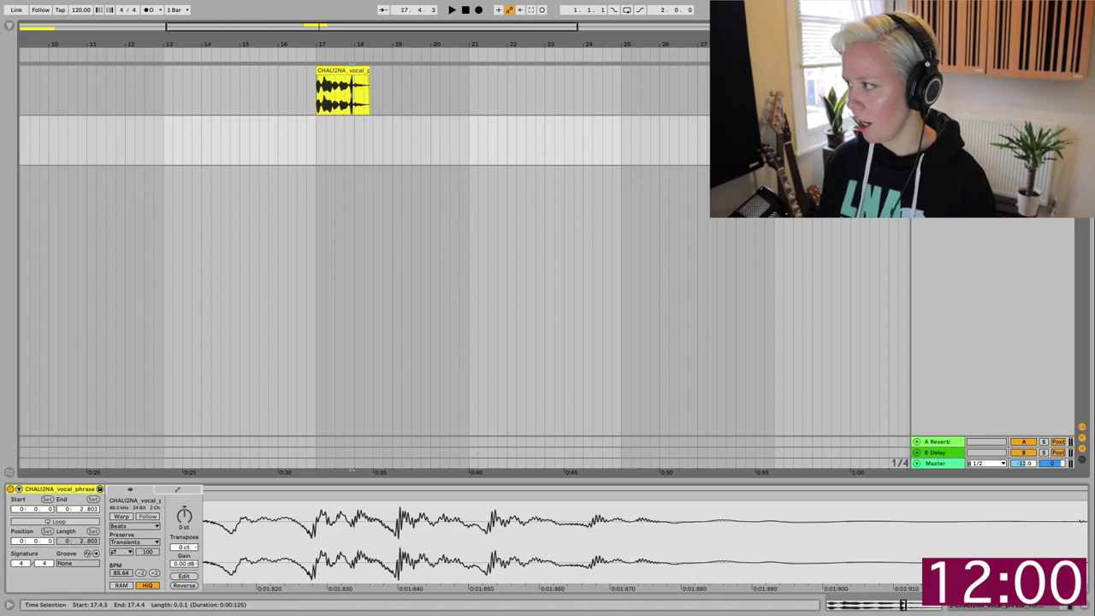
click(907, 469)
key(super+t)
scroll(608, 224, left, 5)
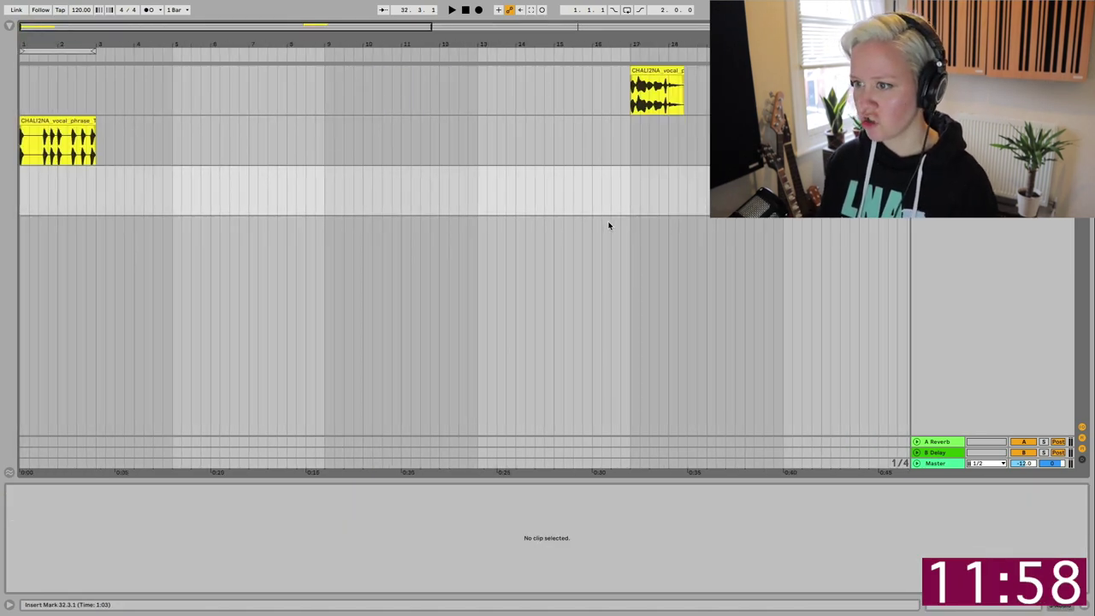
Paste the copied slice at 1.2.1 on the new track below the kick pattern
scroll(62, 198, up, 8)
scroll(62, 198, up, 3)
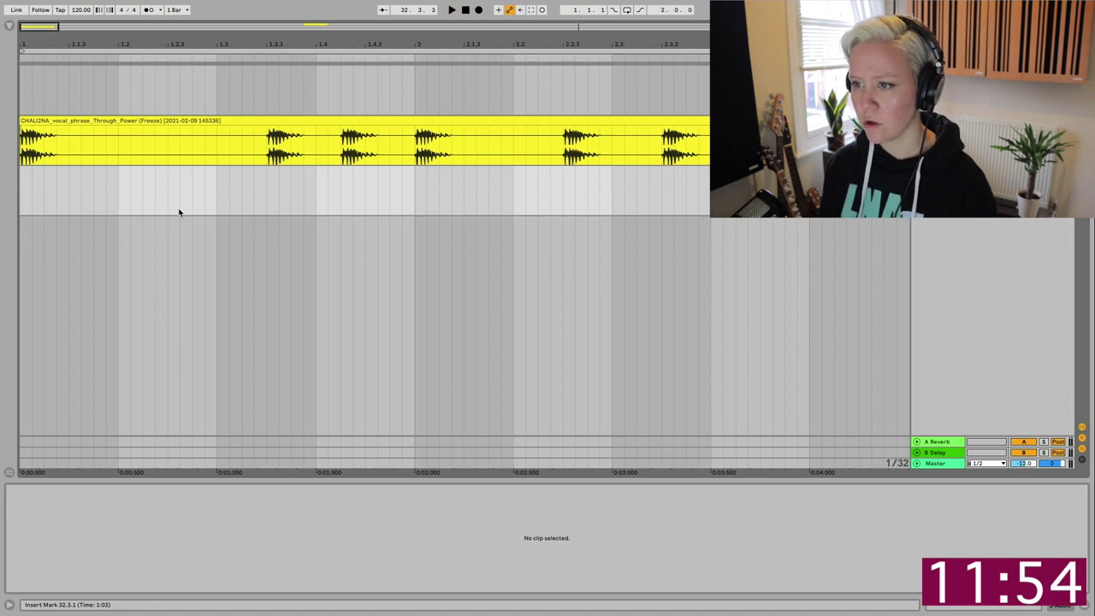
key(space)
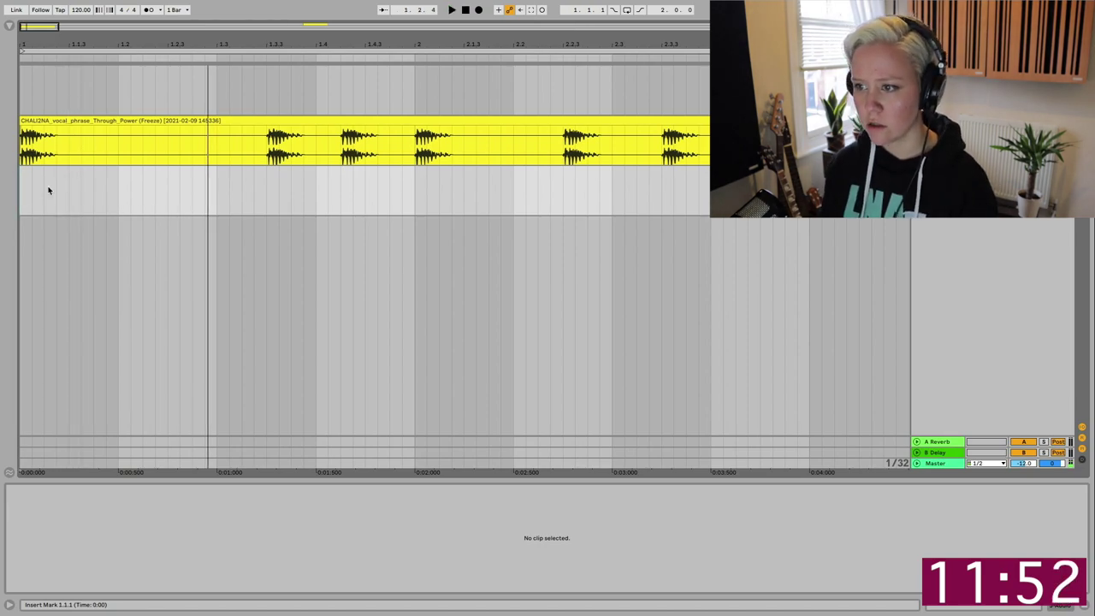
key(super+v)
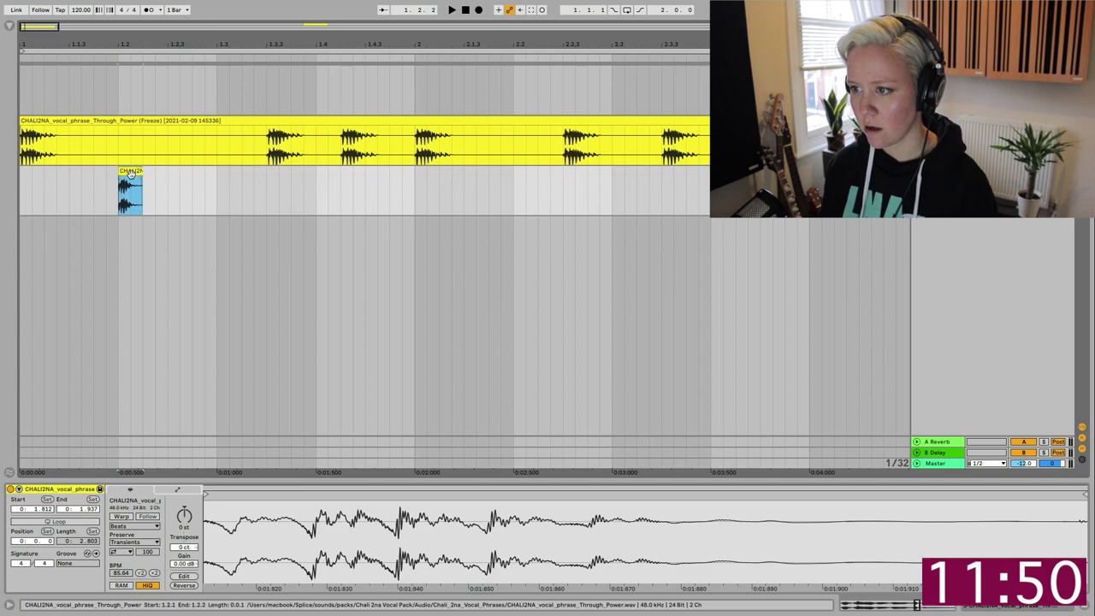
Turn on warping for the pasted slice, transpose it up 13 semitones and audition it
click(121, 517)
drag(184, 516, 184, 494)
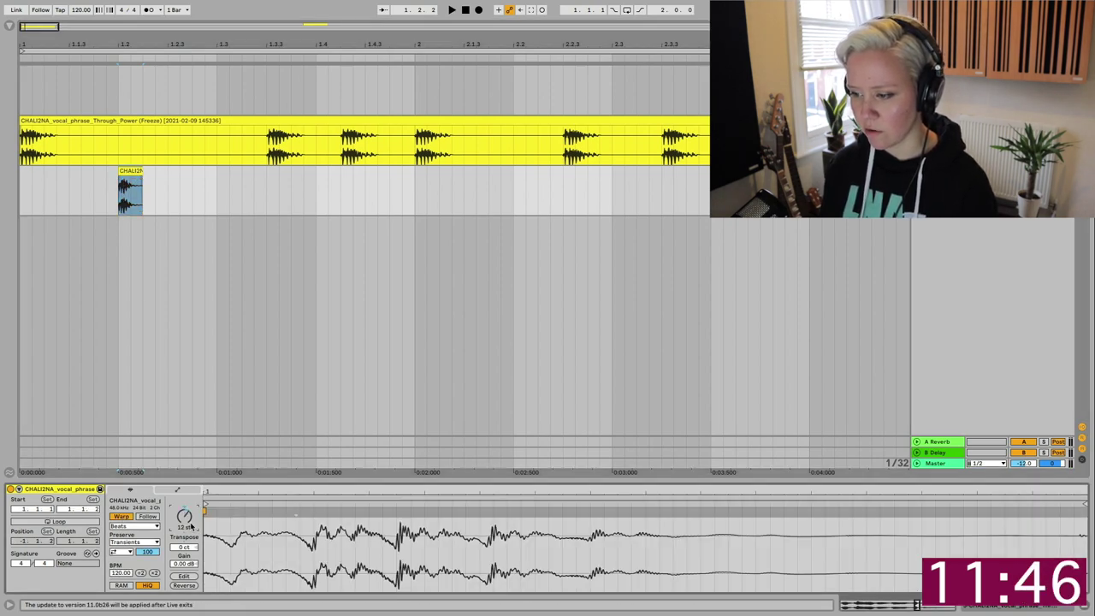
key(space)
key(space)
key(space)
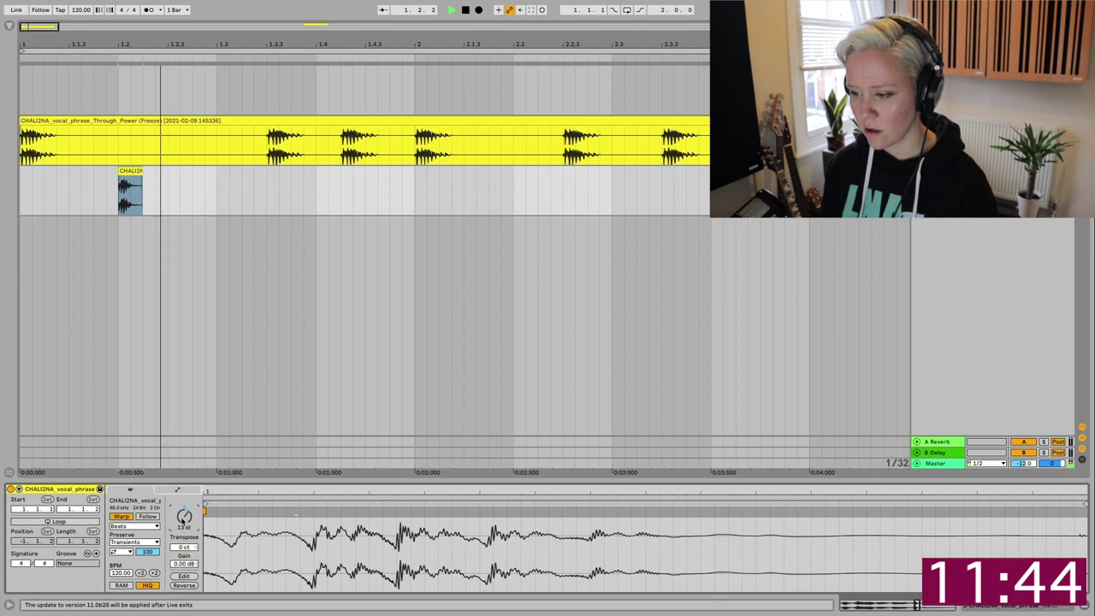
Change the slice's warp mode to Complex Pro and set formants to 96.09 and envelope to 226 while auditioning
click(124, 544)
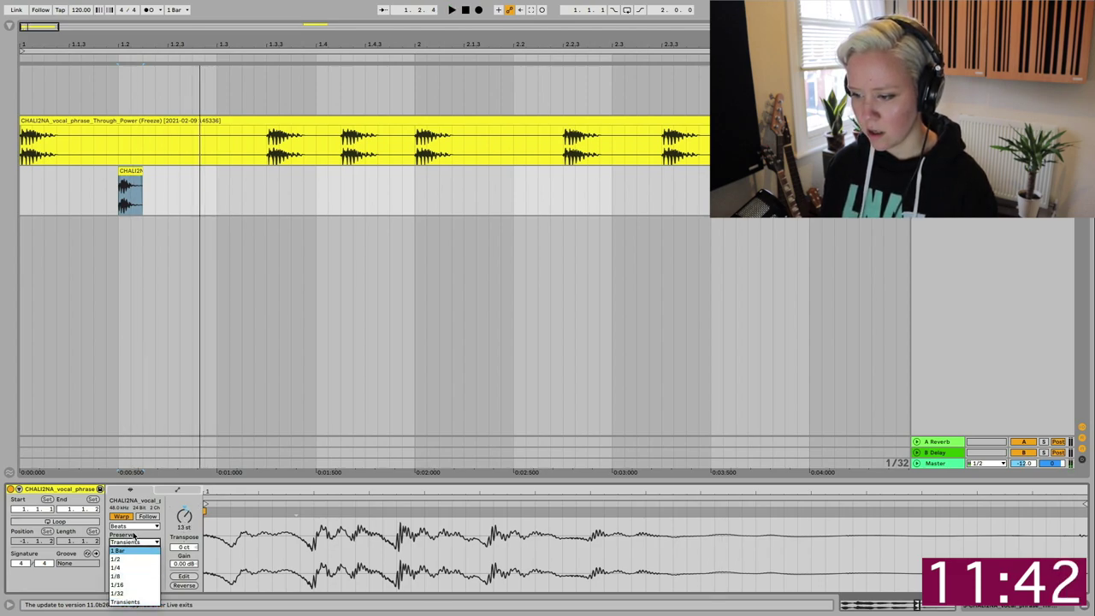
click(132, 527)
click(134, 577)
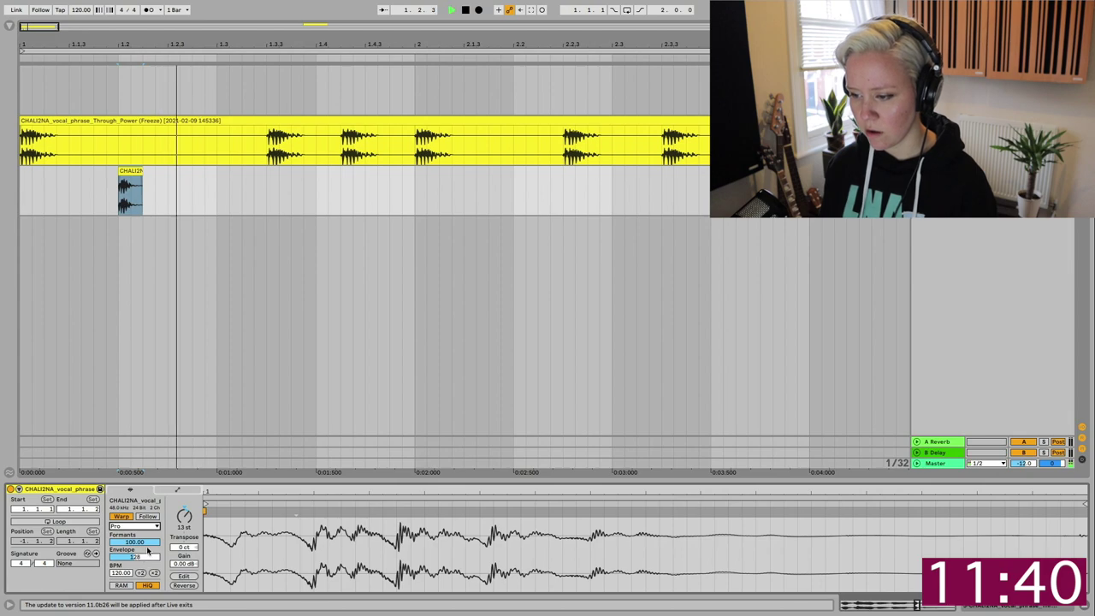
drag(134, 557, 134, 555)
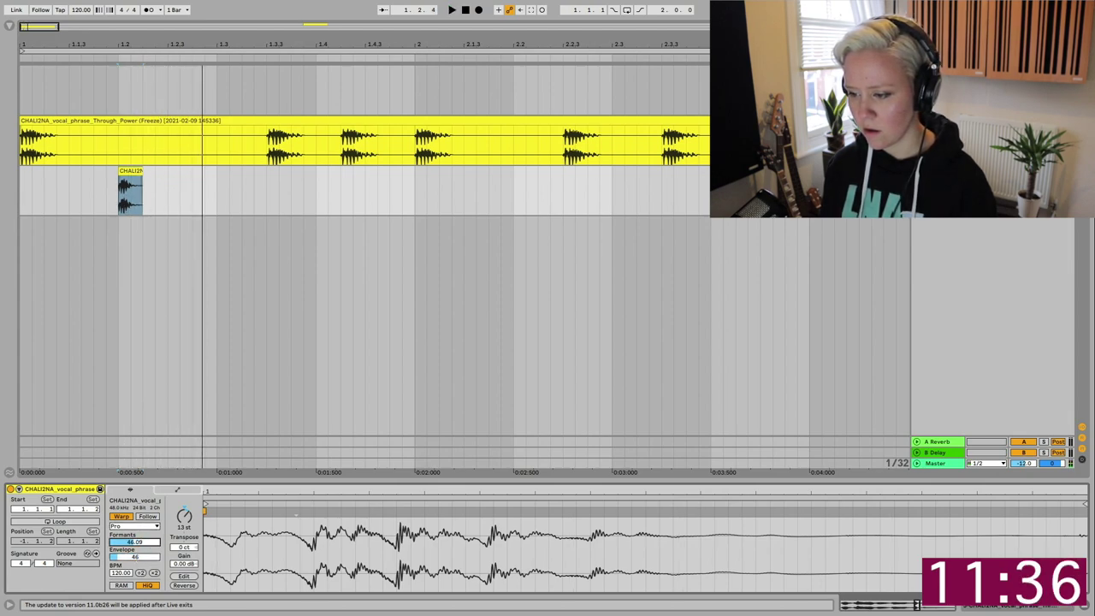
drag(134, 541, 134, 550)
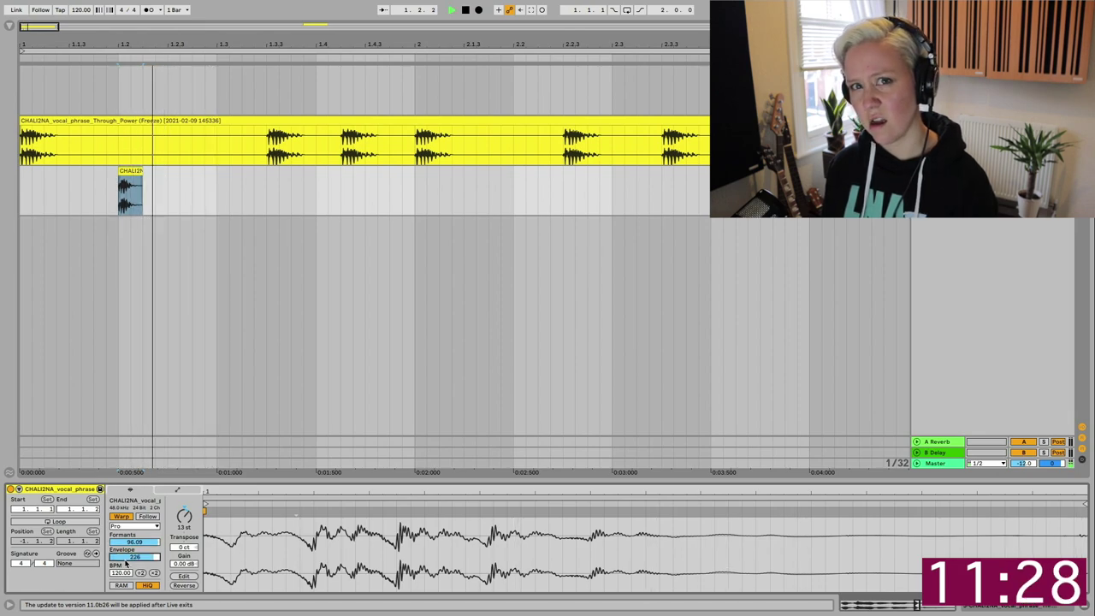
key(space)
Freeze and flatten the slice's track to render the transposed sound as audio
key(minus)
key(minus)
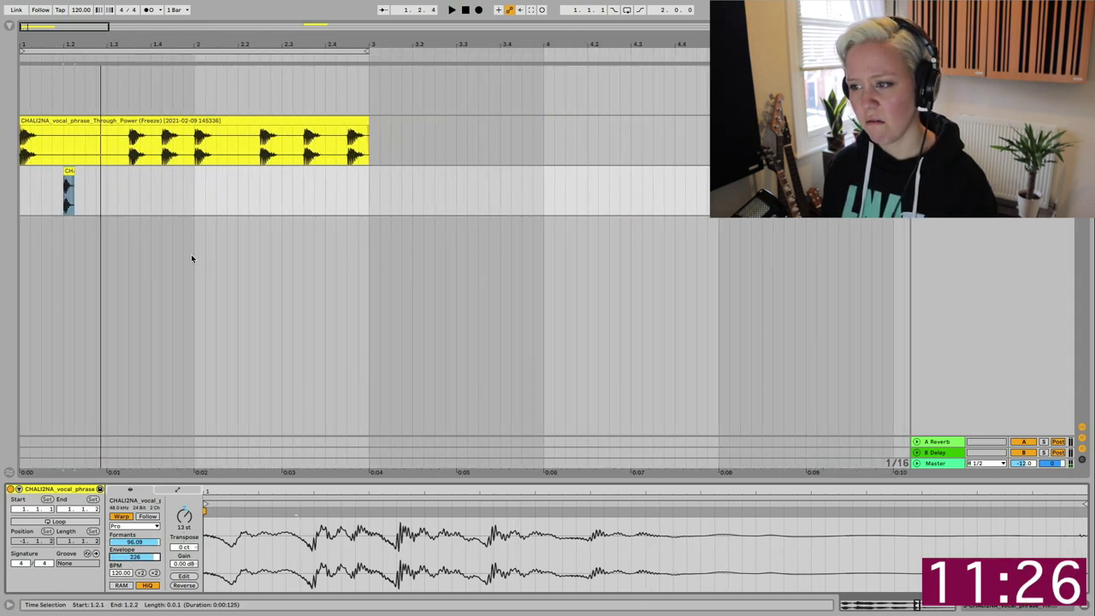
right_click(64, 182)
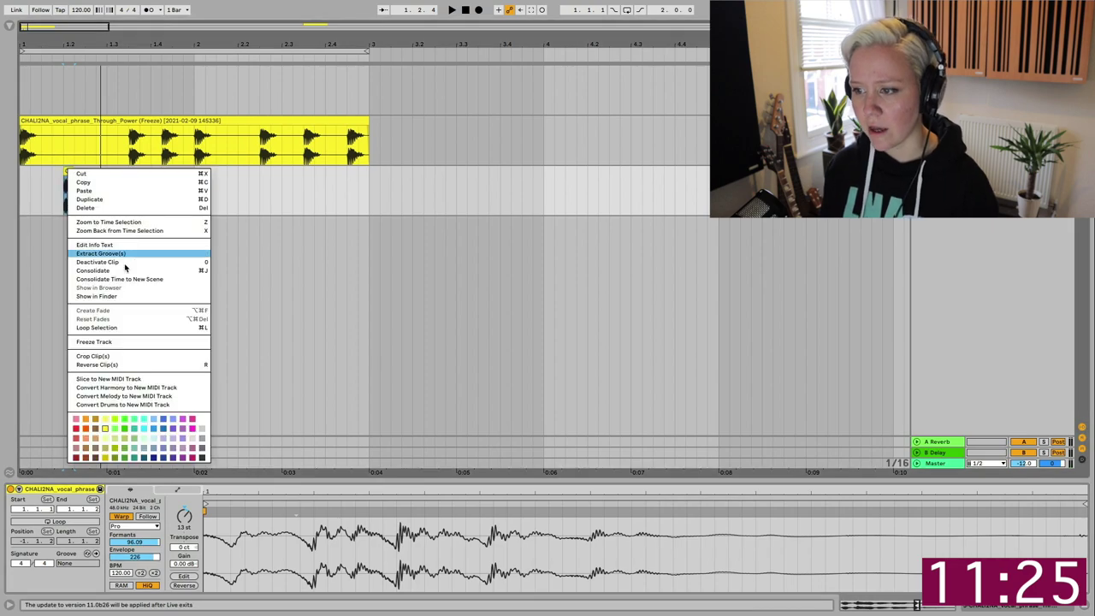
click(118, 342)
right_click(66, 171)
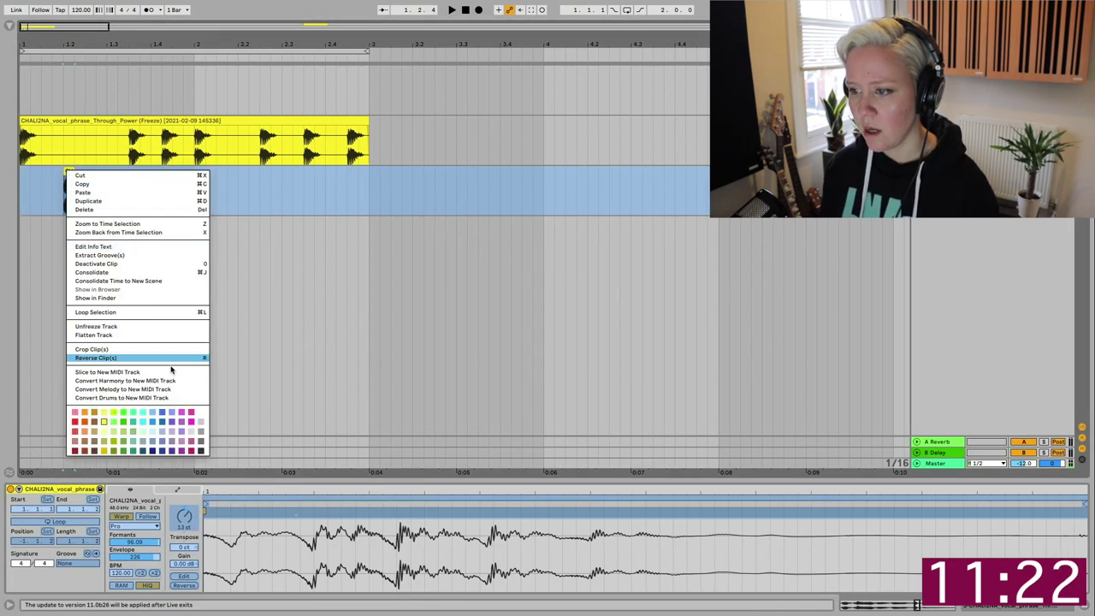
click(133, 335)
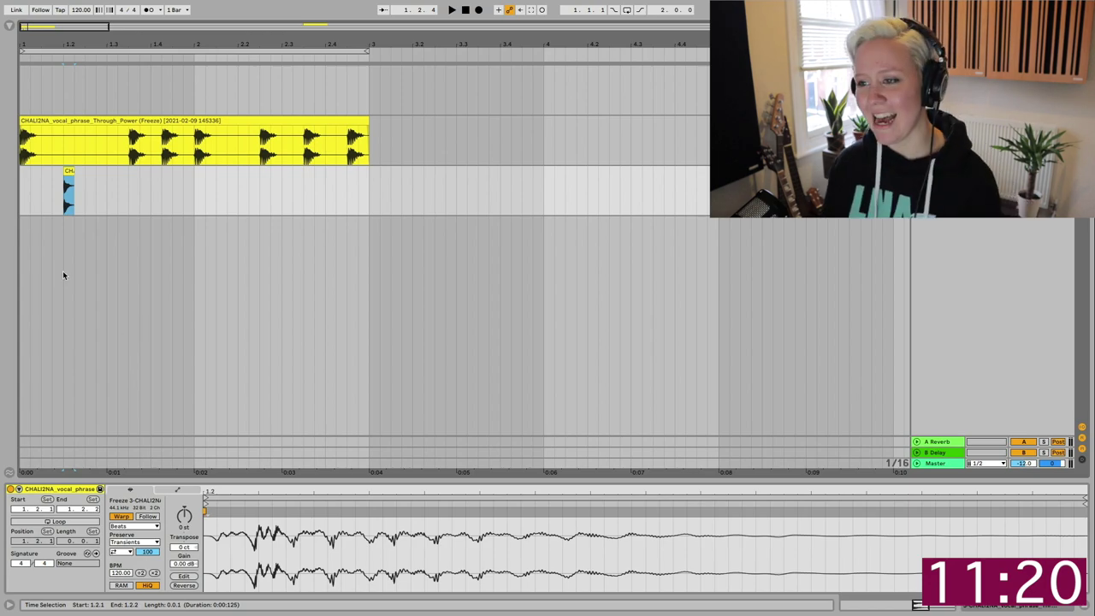
Add the Erosion audio effect from the Drive & Color category to the flattened slice's track
scroll(56, 204, up, 5)
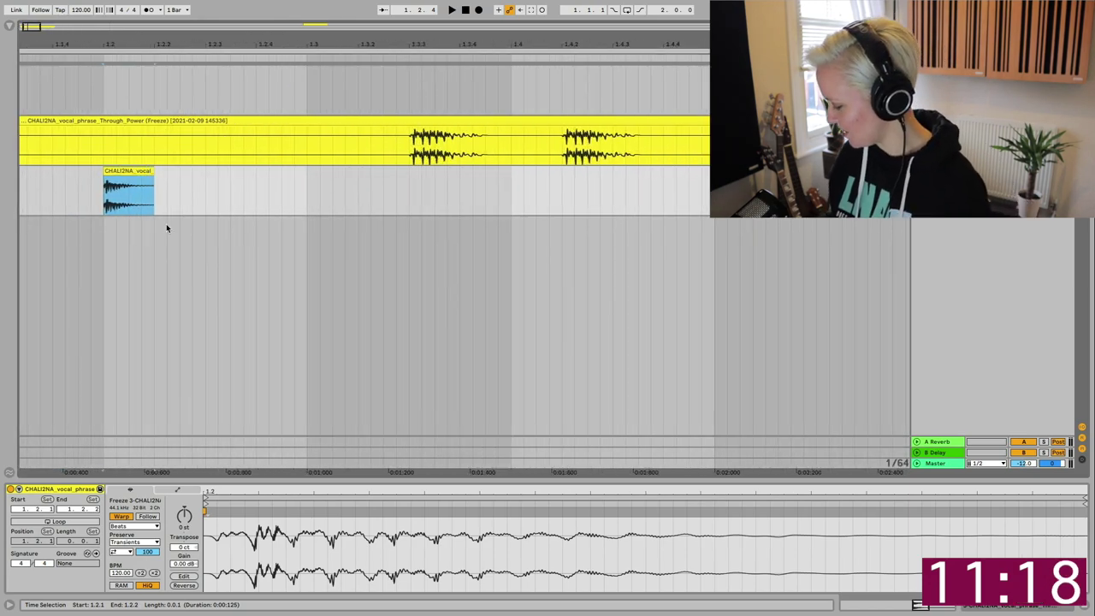
click(120, 182)
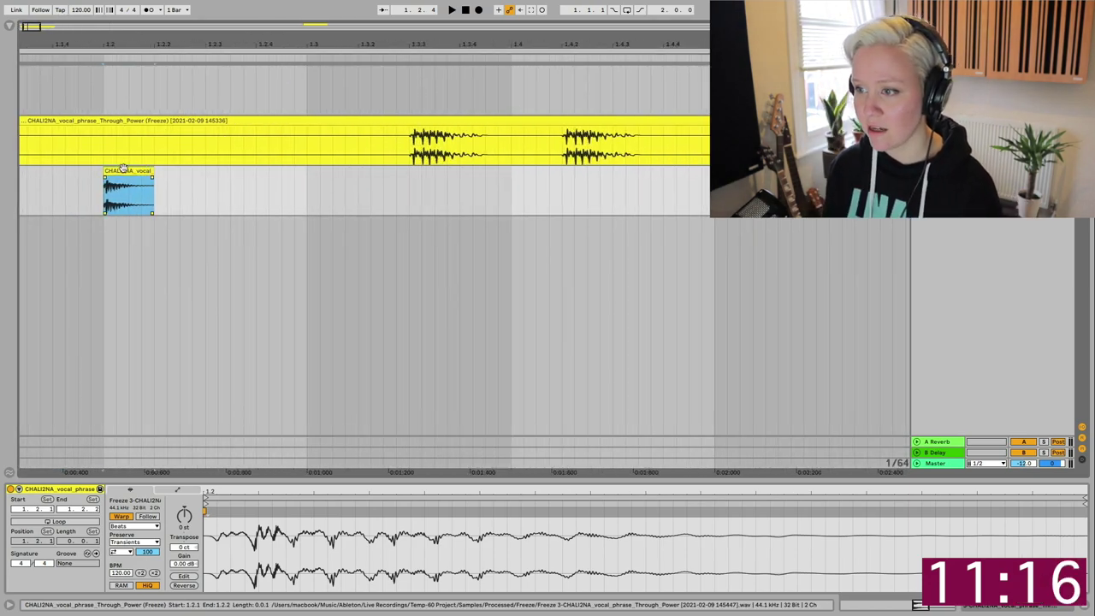
click(9, 26)
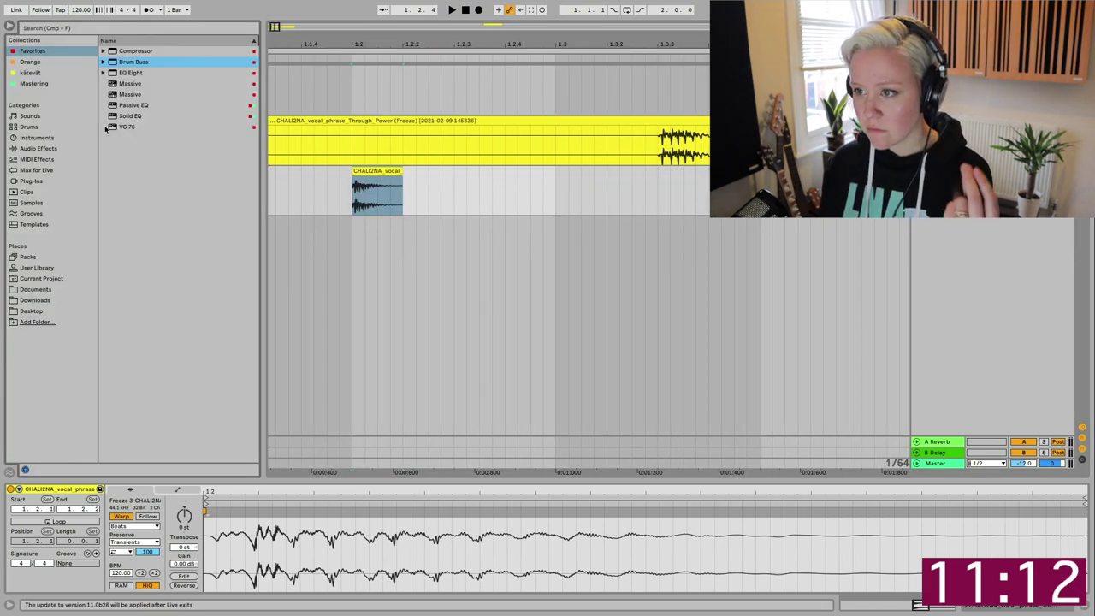
click(38, 148)
click(112, 74)
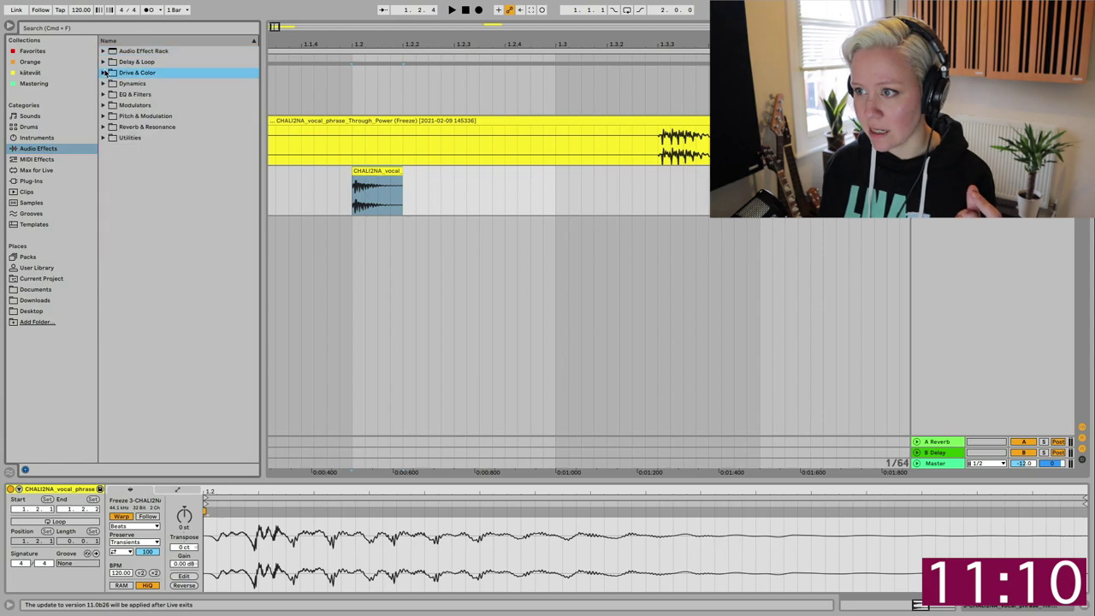
click(102, 73)
double_click(135, 128)
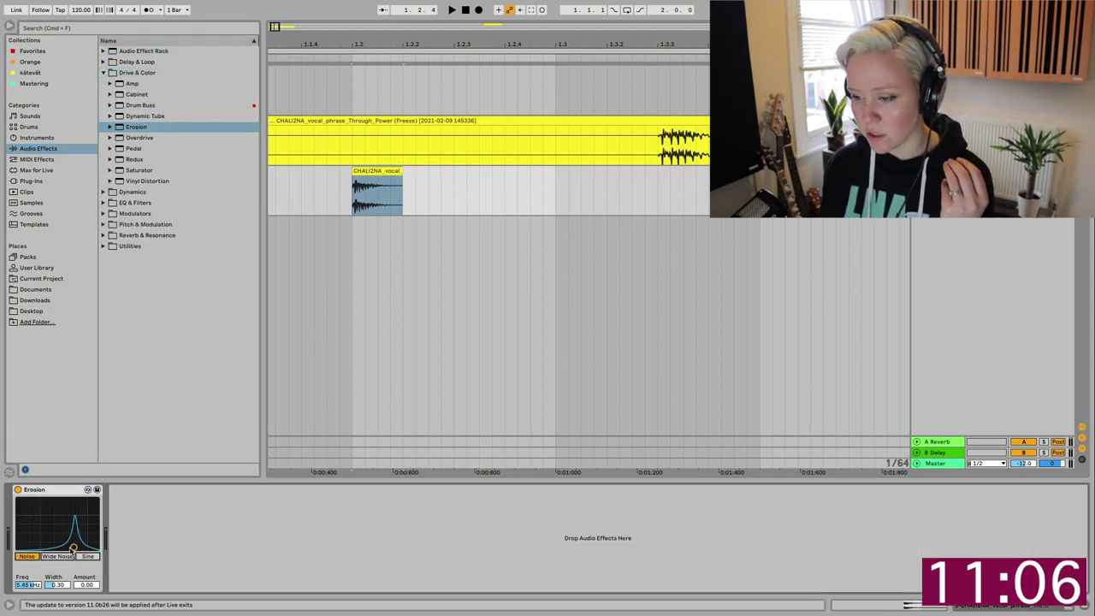
Set Erosion to Wide Noise at 5.52 kHz with an amount of about 43 while auditioning the slice
click(27, 556)
drag(41, 541, 44, 533)
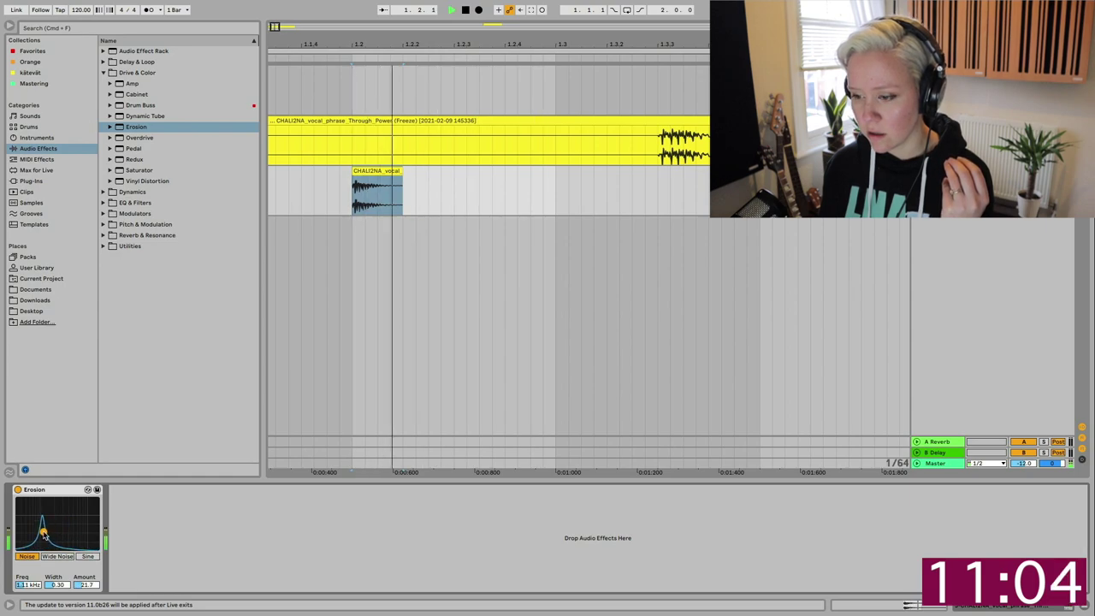
click(55, 558)
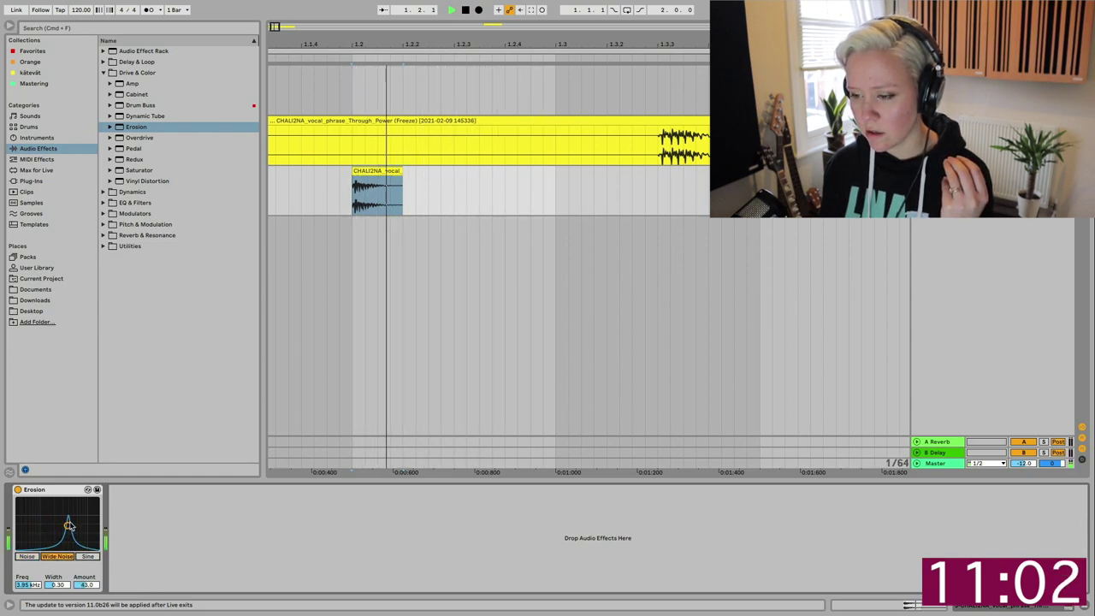
key(space)
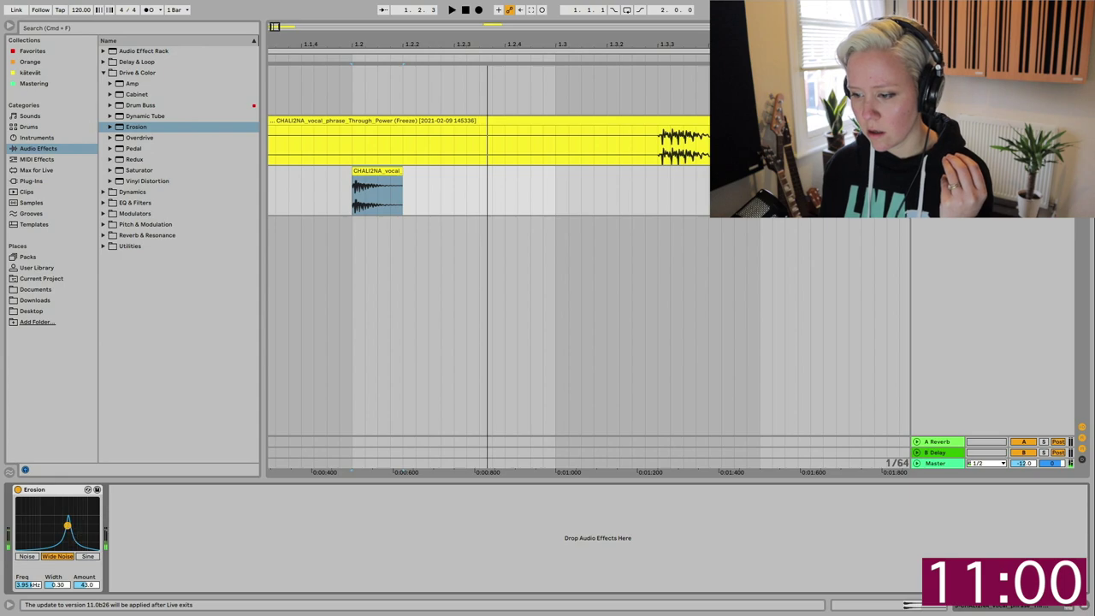
drag(68, 524, 74, 522)
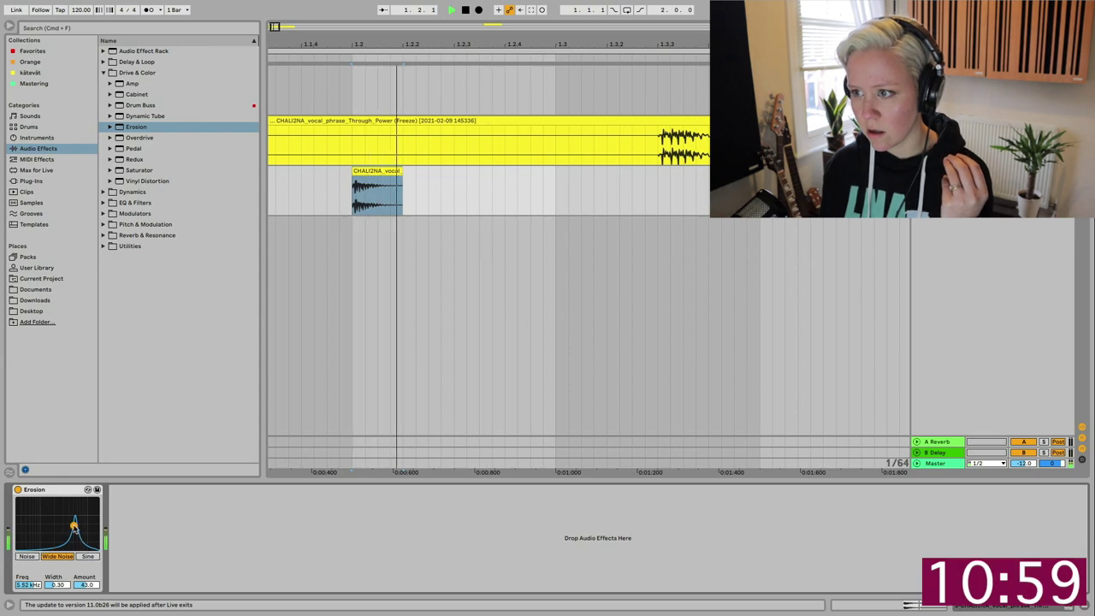
Add a Compressor after Erosion, lower its threshold to about -29 dB and switch it to the collapsed meter view
click(32, 51)
drag(125, 54, 241, 490)
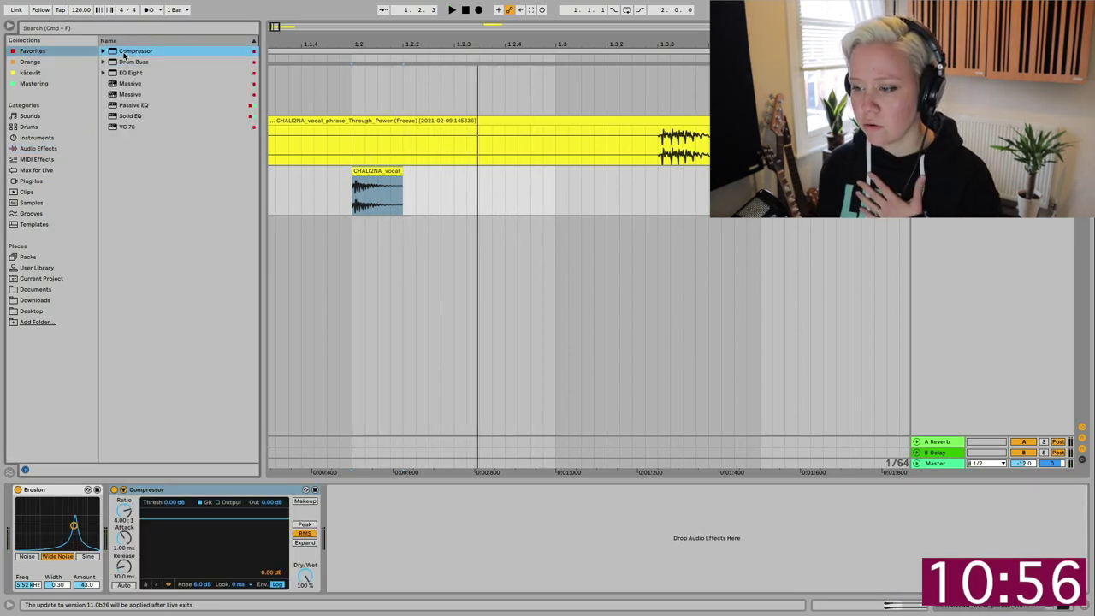
drag(169, 511, 170, 564)
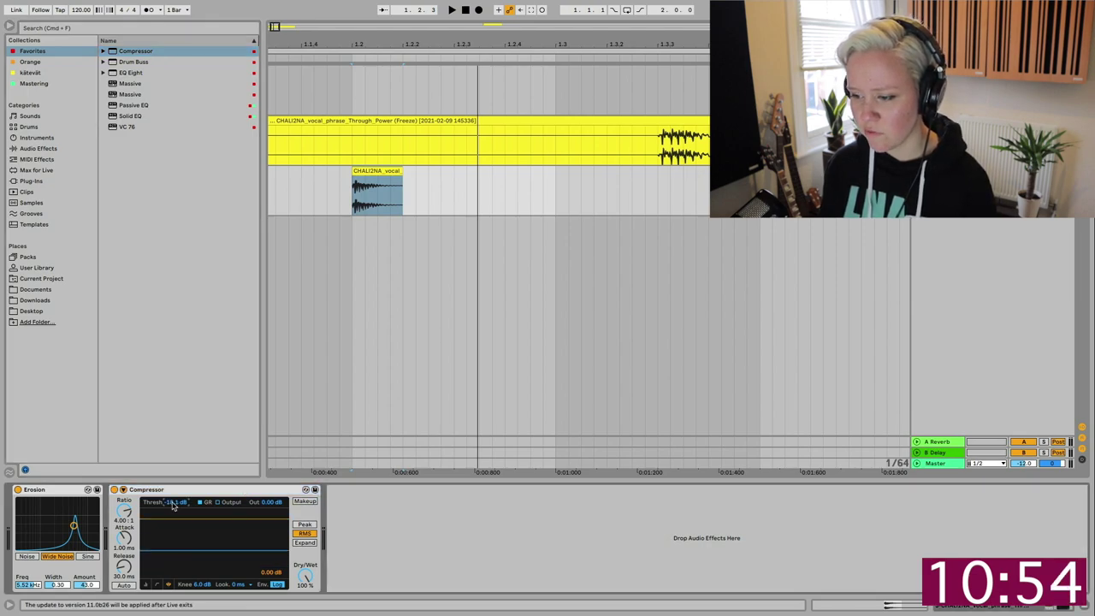
click(147, 586)
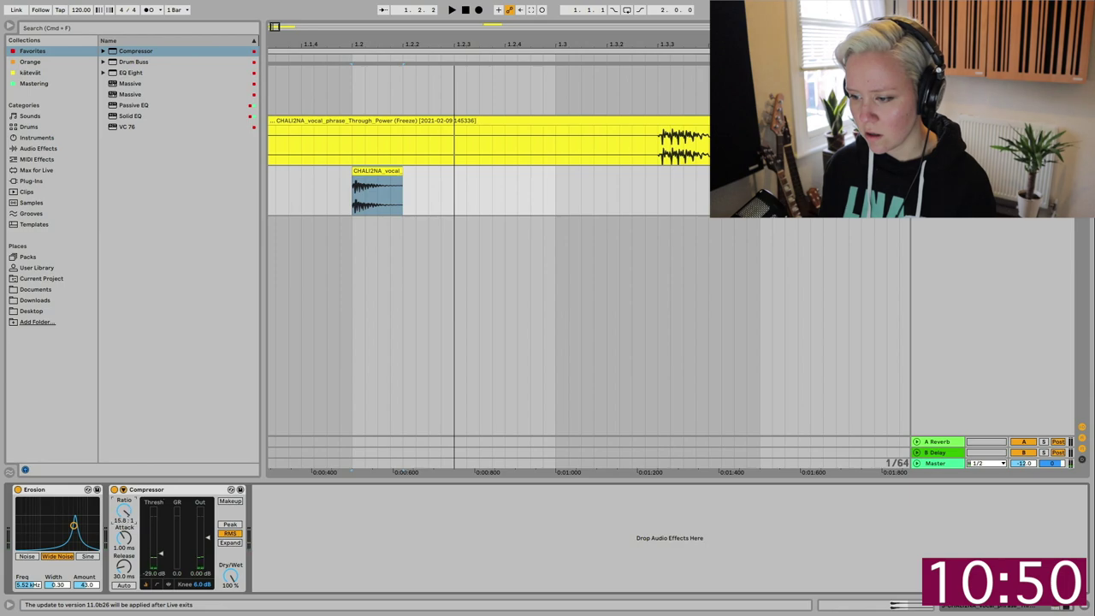
Set the Compressor's ratio to 3.71:1 and its attack to 0.06 ms while auditioning the slice
mouse_move(132, 509)
mouse_down()
mouse_move(132, 527)
mouse_move(126, 504)
mouse_up()
key(space)
key(space)
key(space)
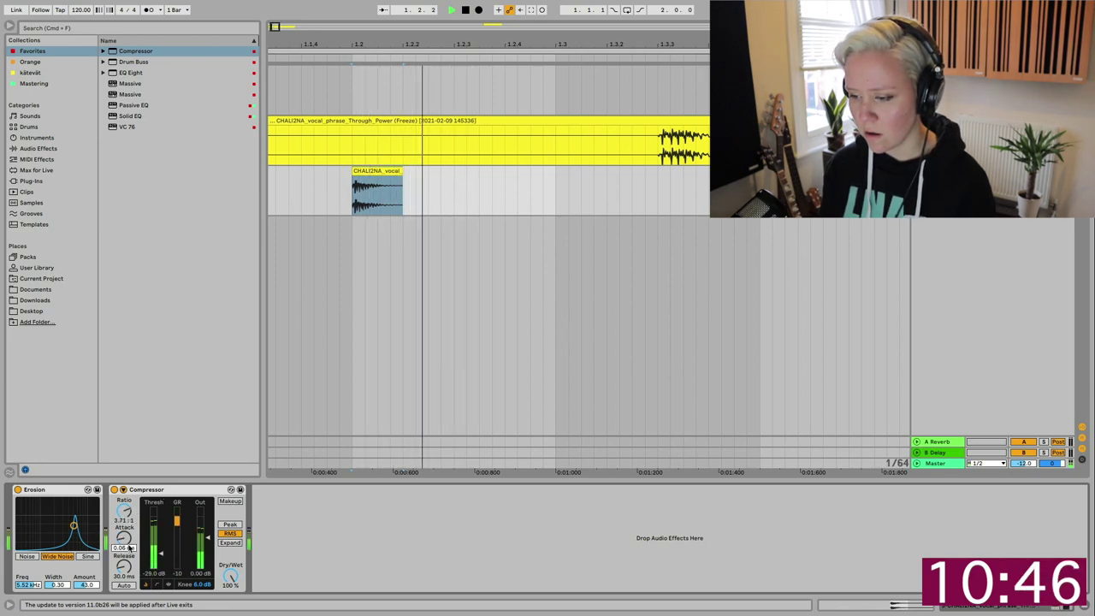
Set the Compressor's release to 1.96 s, threshold to -31 dB and attack to 93 ms while auditioning the slice
drag(124, 577, 125, 568)
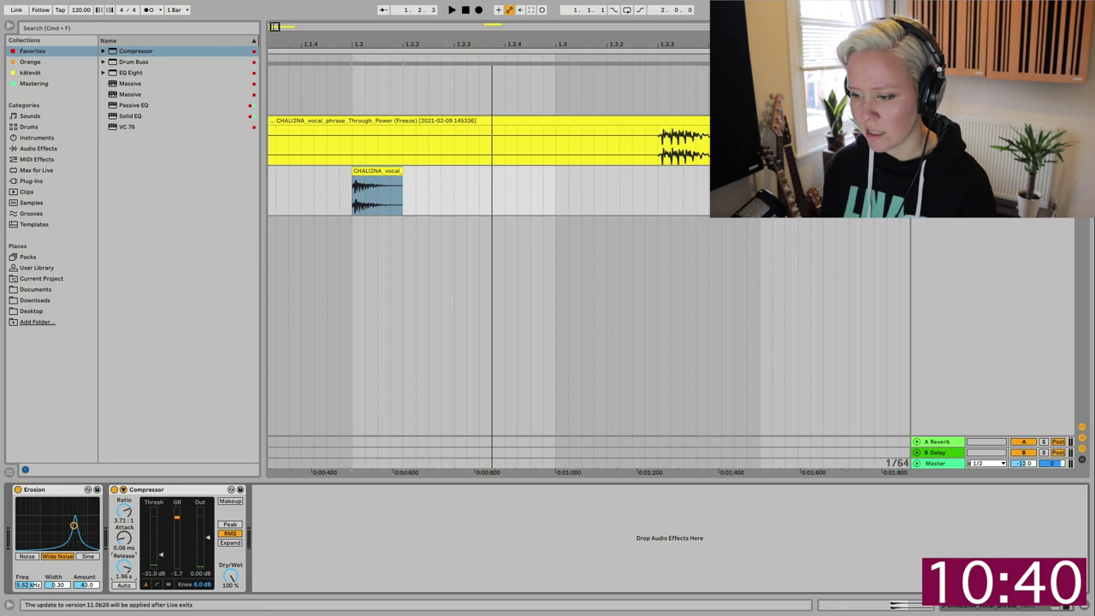
drag(120, 541, 129, 470)
key(space)
key(space)
key(space)
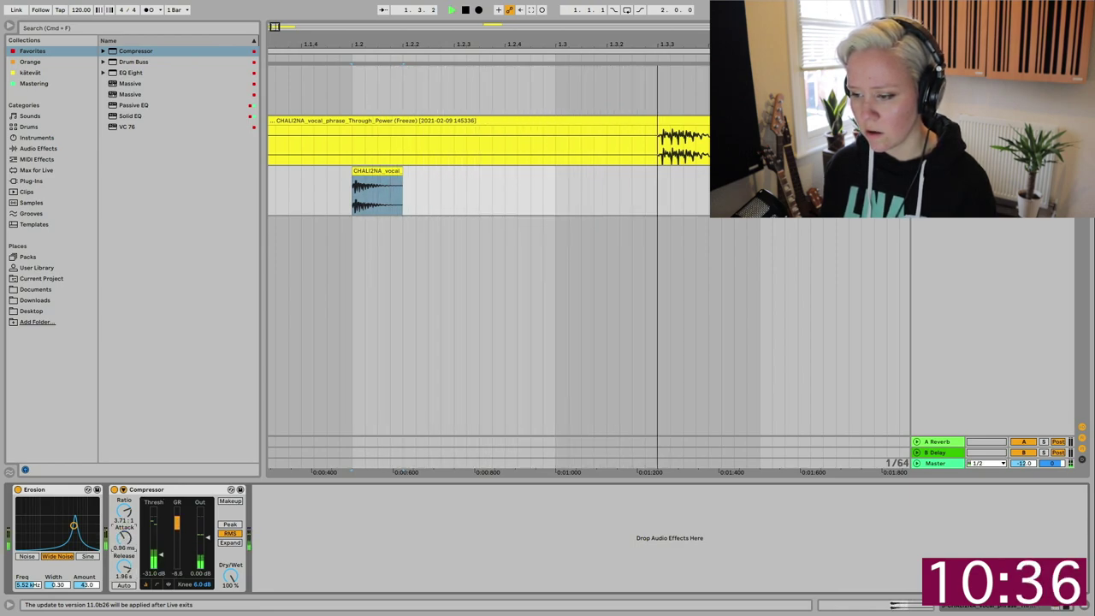
key(space)
key(space)
key(space)
key(space)
key(space)
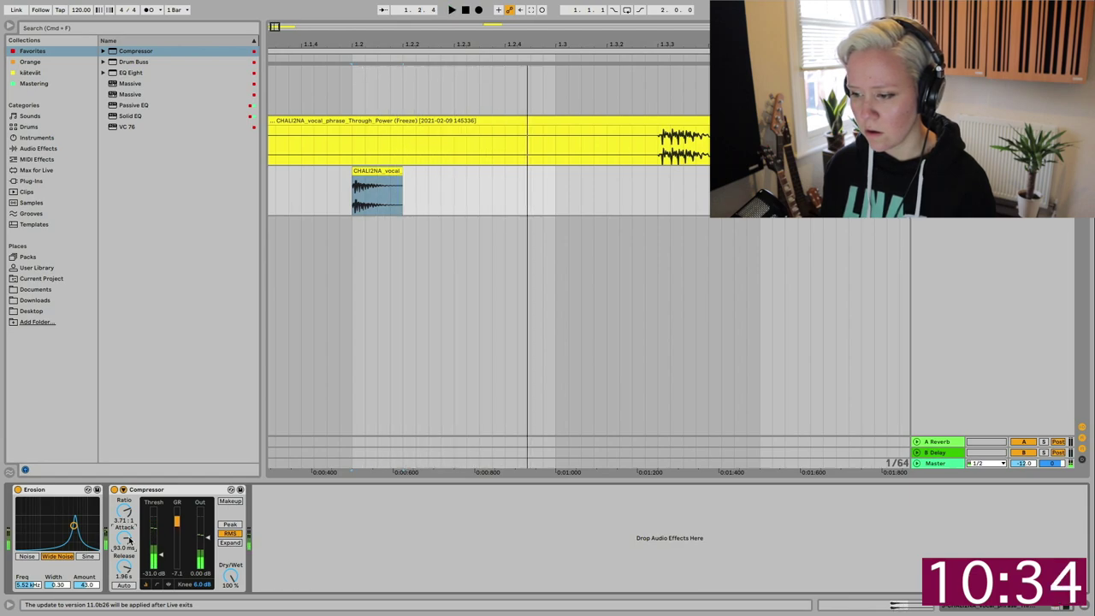
Set the Compressor's attack to 7.89 ms and Erosion to 8.18 kHz, width 0.91 and amount 77.4 while auditioning the slice
drag(66, 535, 55, 536)
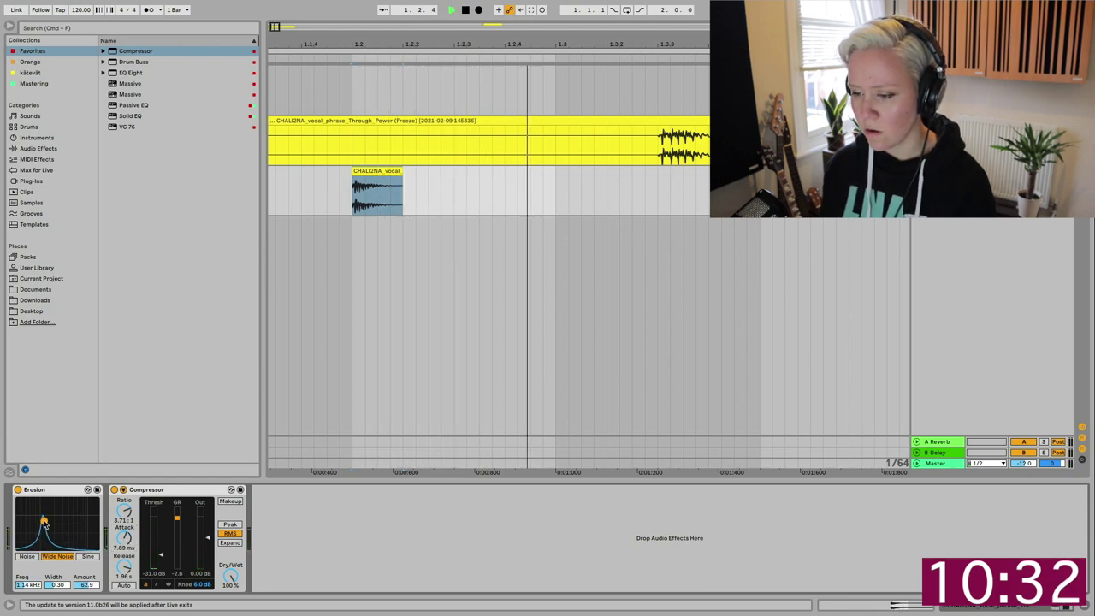
key(space)
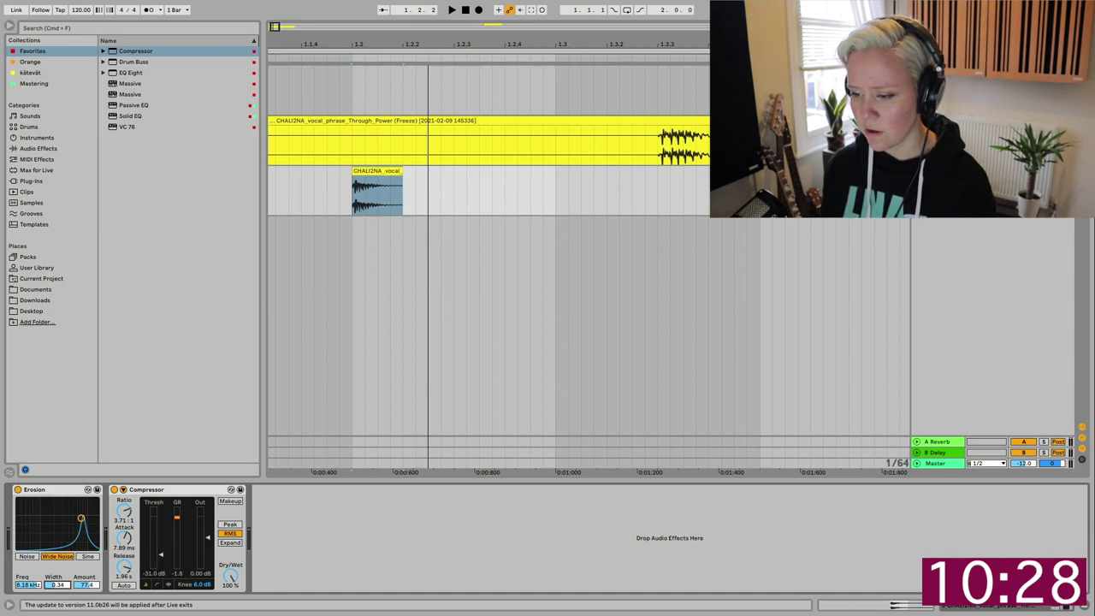
drag(56, 584, 57, 567)
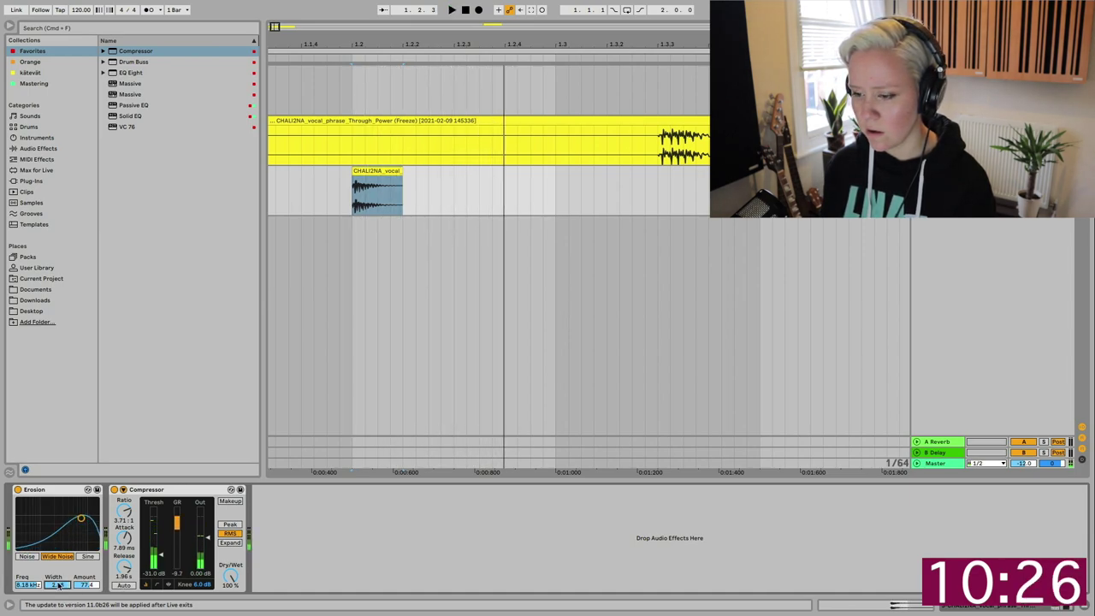
drag(57, 567, 57, 571)
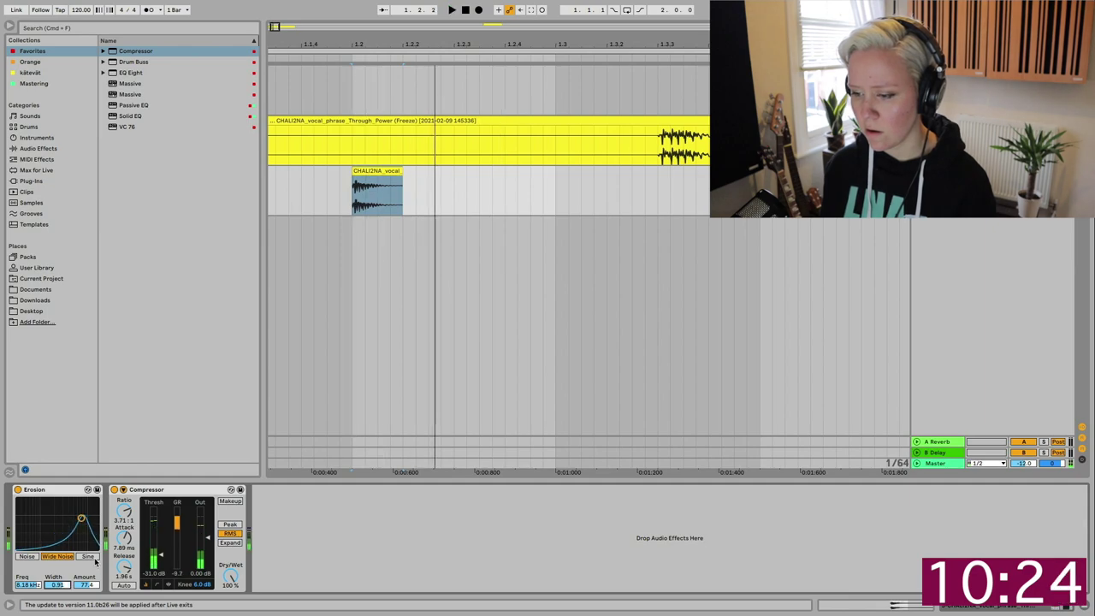
Compare Erosion's modes, choose Noise, and set it to 2.92 kHz with an amount of 200 while auditioning the slice
click(87, 557)
click(60, 559)
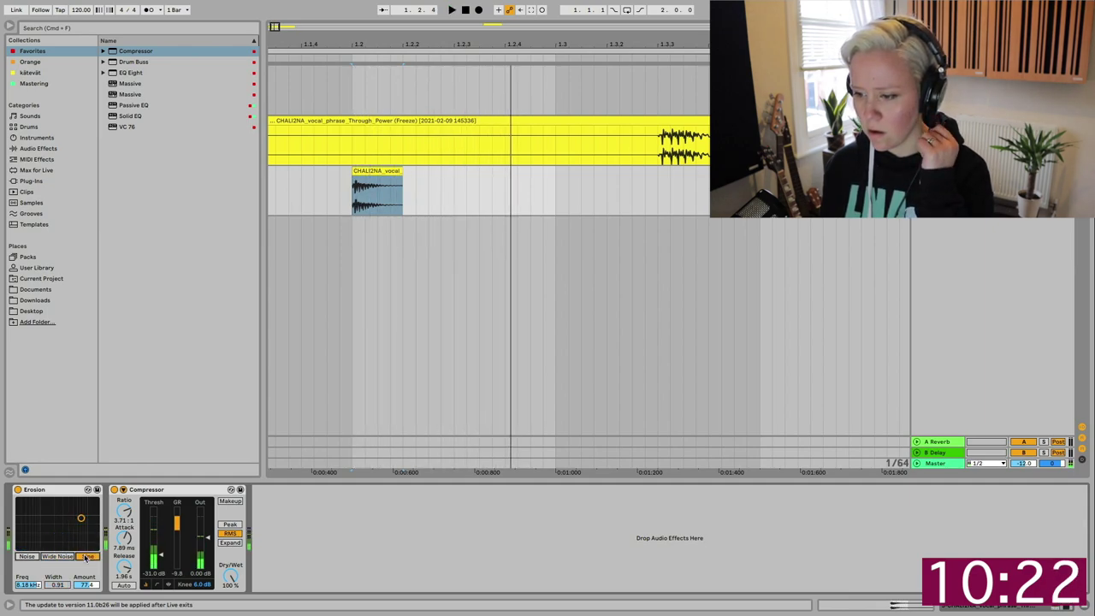
click(34, 556)
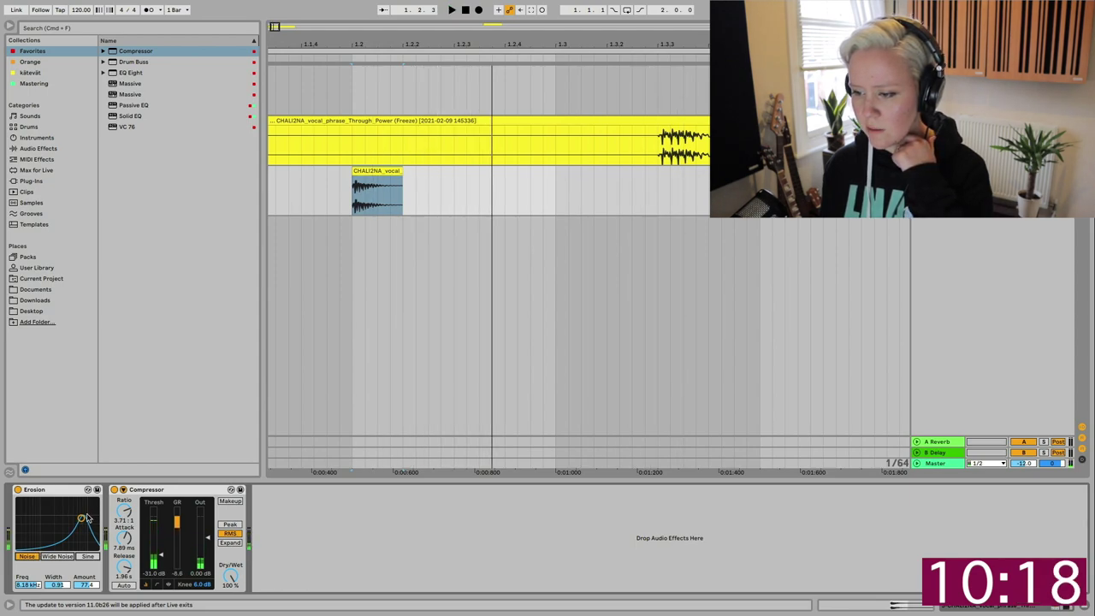
drag(85, 516, 82, 500)
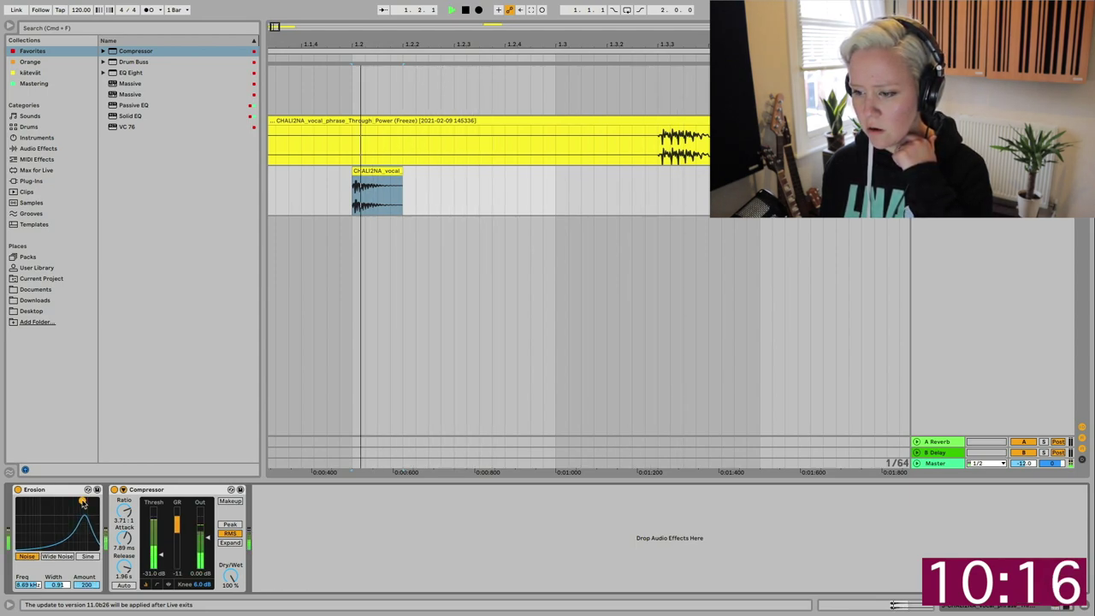
key(space)
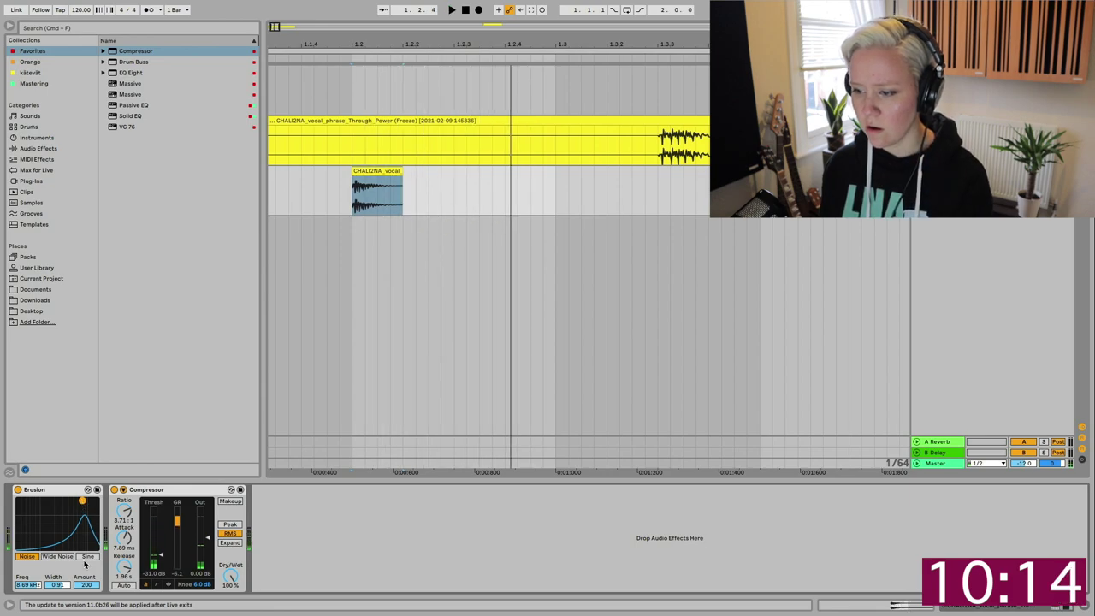
click(82, 499)
drag(83, 502, 62, 501)
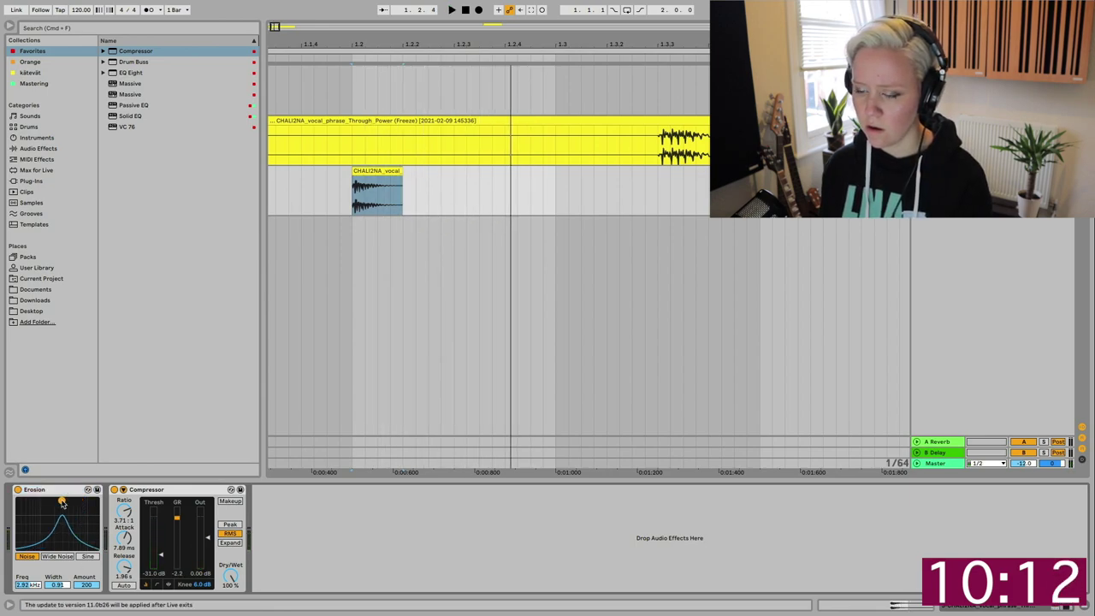
key(space)
key(space)
key(space)
key(space)
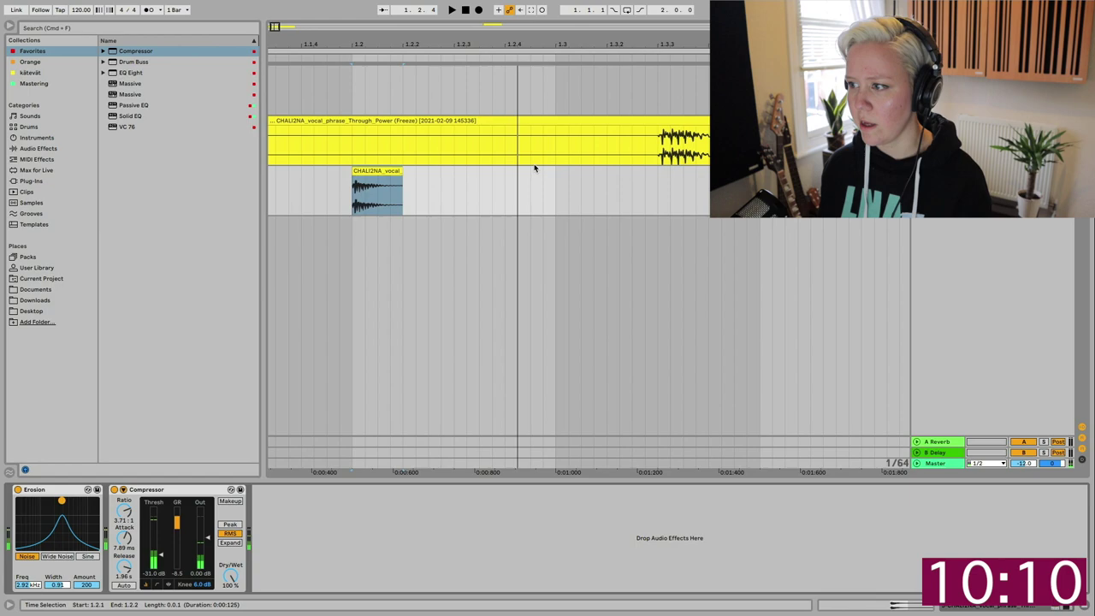
Freeze and flatten the percussion track to render Erosion and the Compressor into the slice
right_click(372, 183)
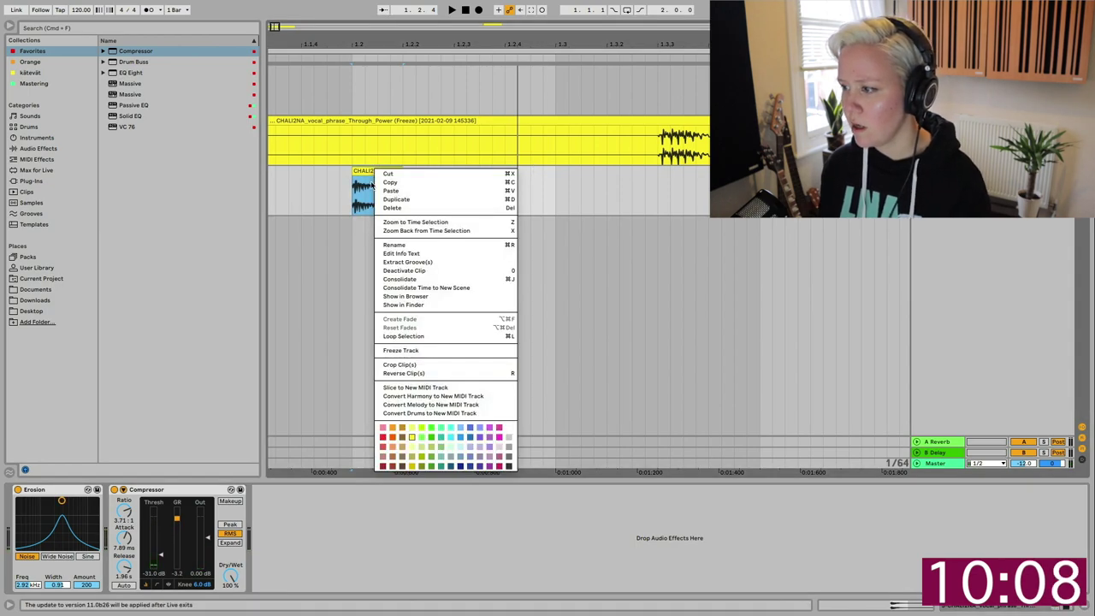
click(435, 351)
right_click(377, 179)
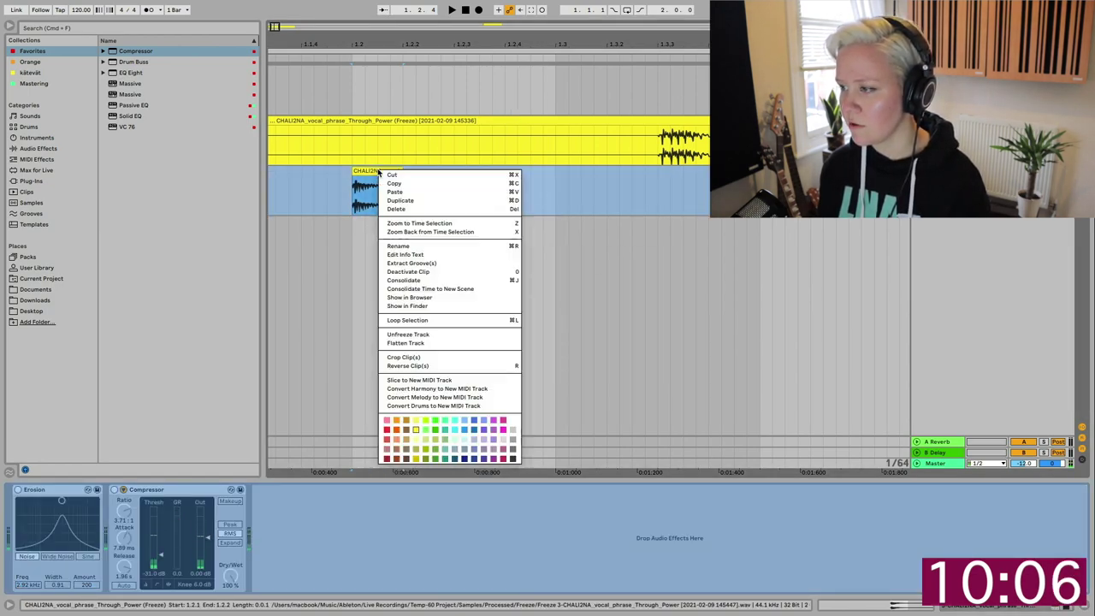
click(430, 345)
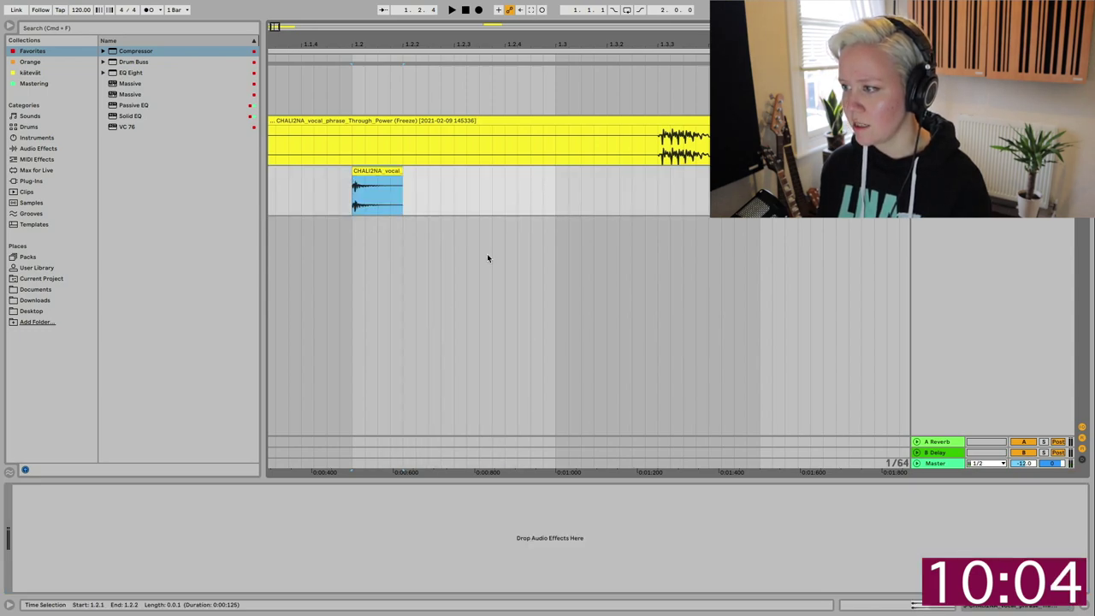
Add Drum Buss to the percussion track with Medium drive and Crunch at 83 % while auditioning the hit
key(minus)
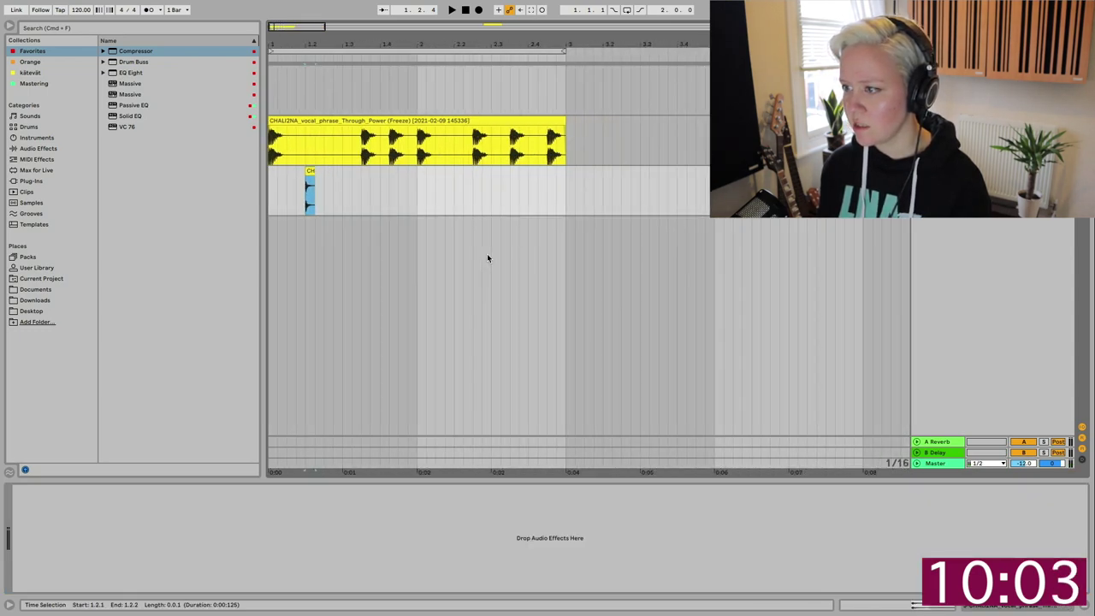
double_click(135, 63)
drag(63, 516, 63, 462)
key(space)
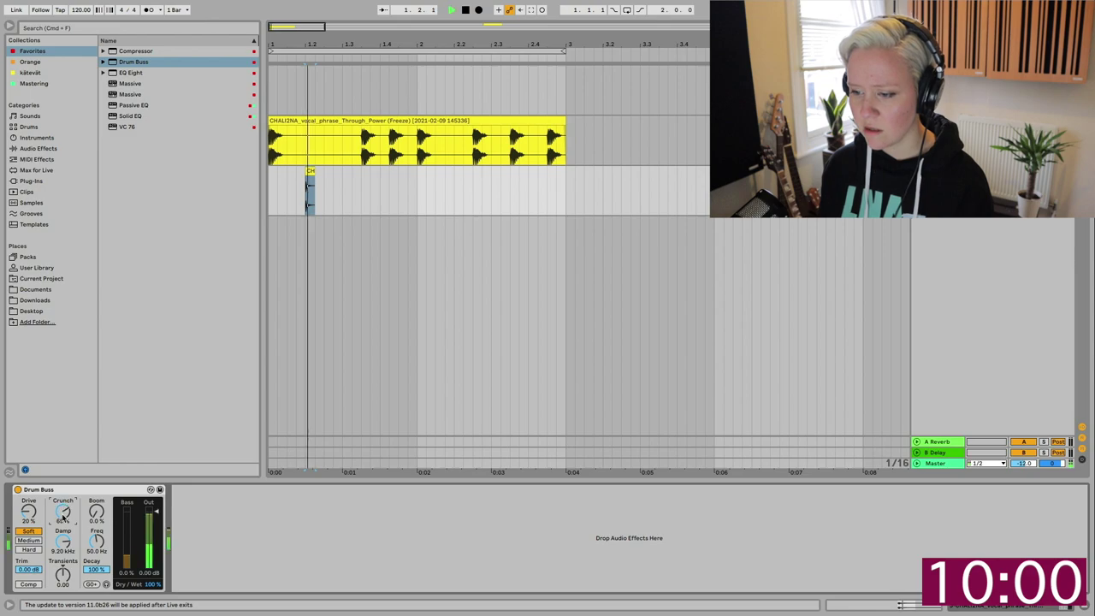
key(space)
key(space)
key(space)
click(29, 539)
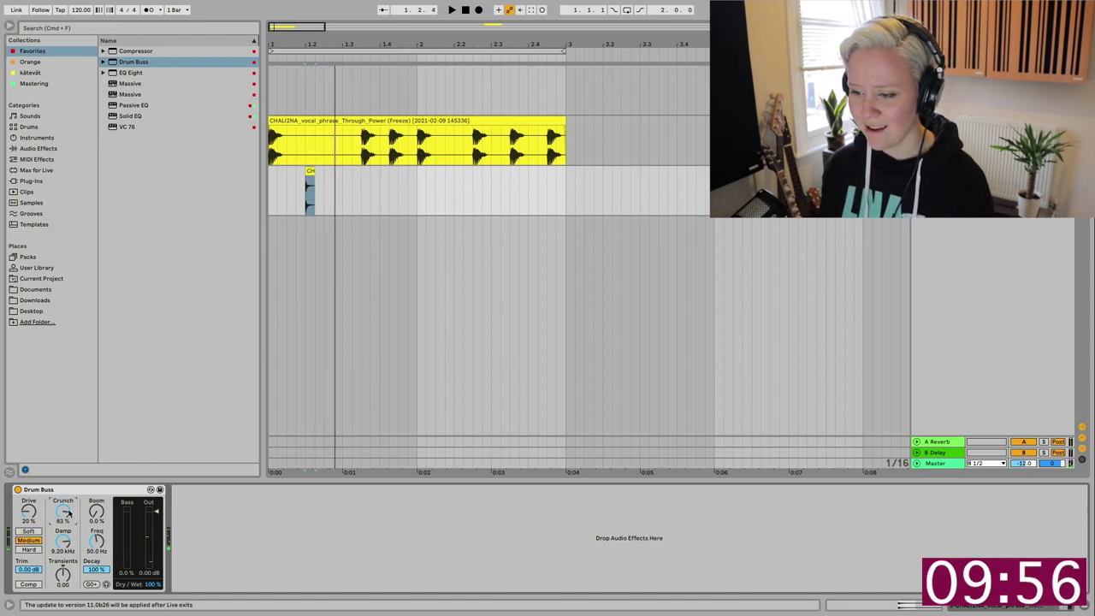
Set Drum Buss Damp to 12.2 kHz, Transients to 0.75 and Trim to -6.56 dB, and enable its compressor
key(space)
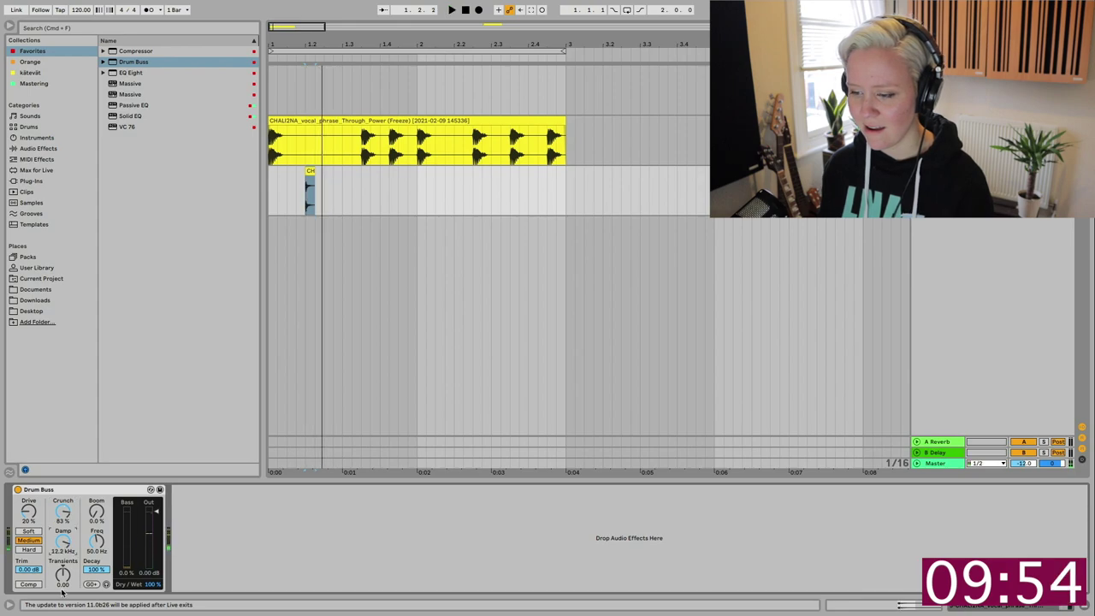
click(29, 584)
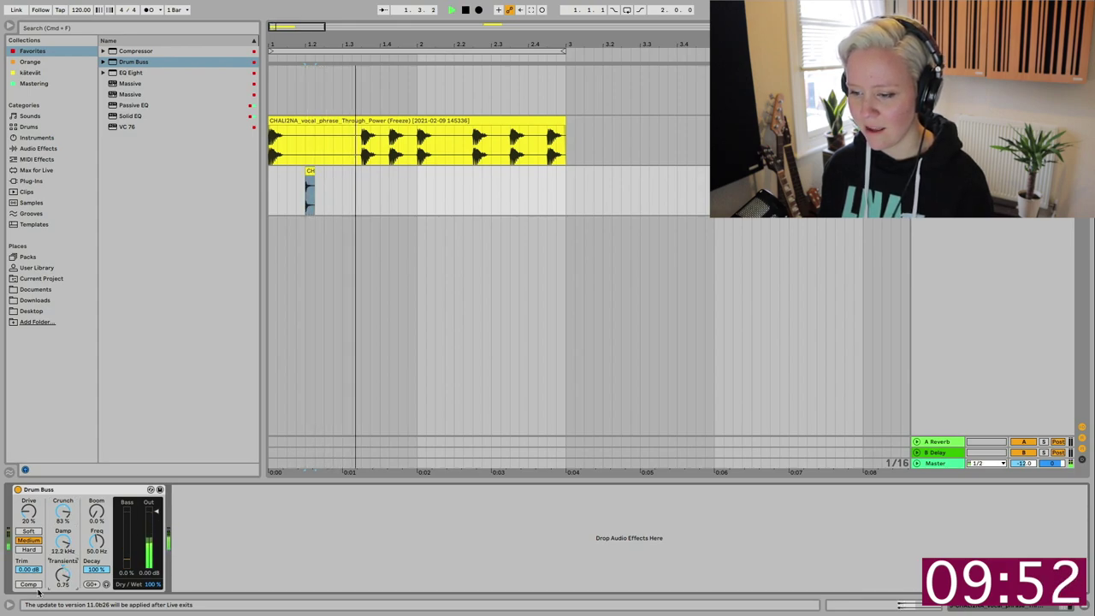
click(38, 568)
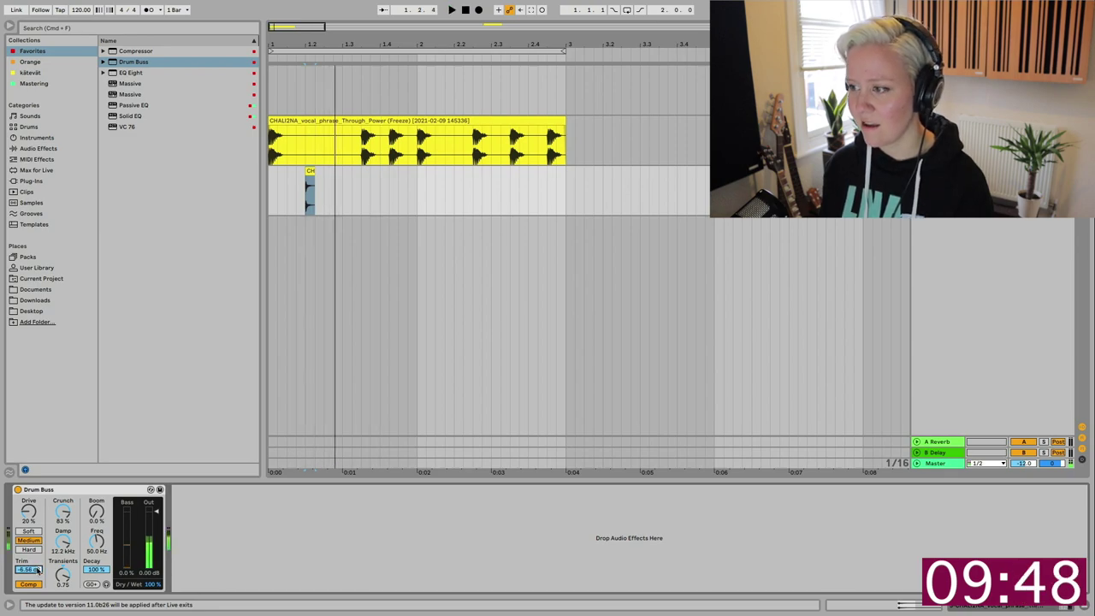
Play the arrangement from the start to check the processed hit against the kick pattern
click(316, 214)
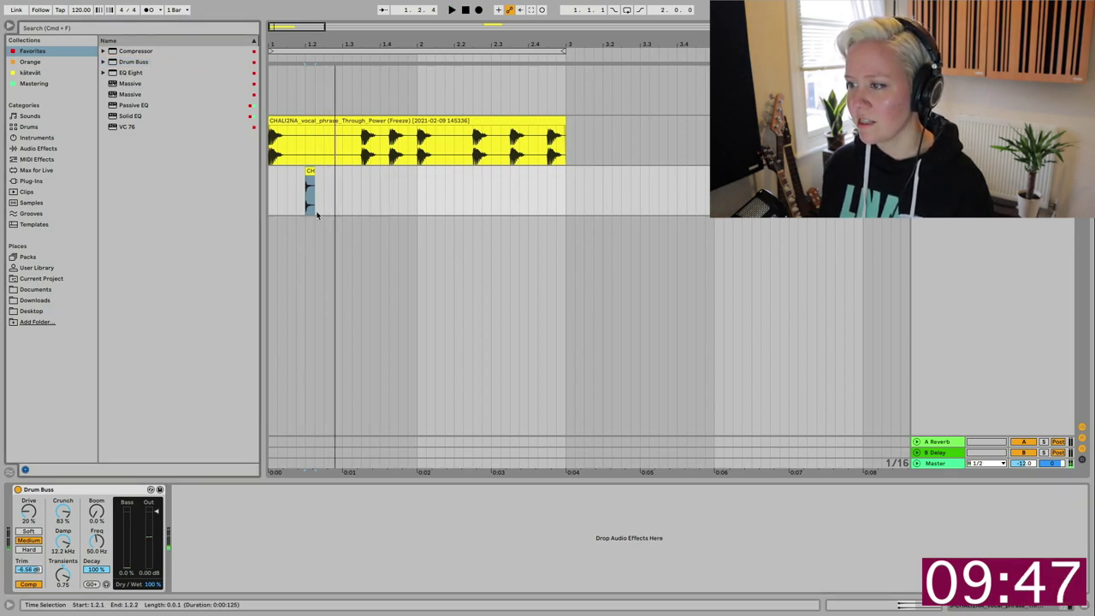
click(270, 190)
key(space)
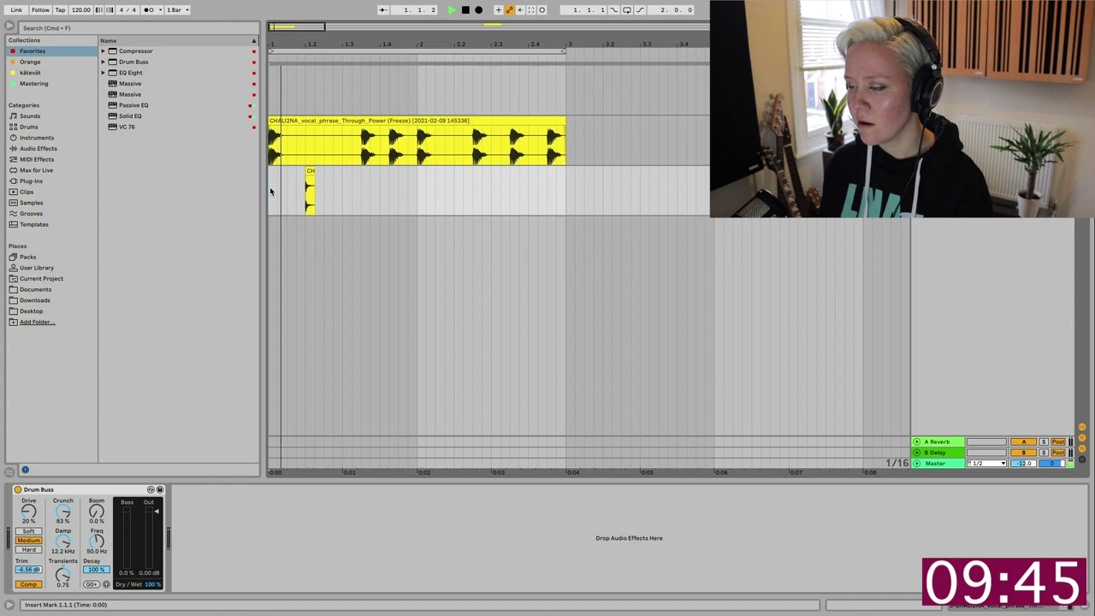
Copy the percussion hit from 1.2 to 1.4, 2.2 and 2.4, and play the two bars with the kick
click(310, 169)
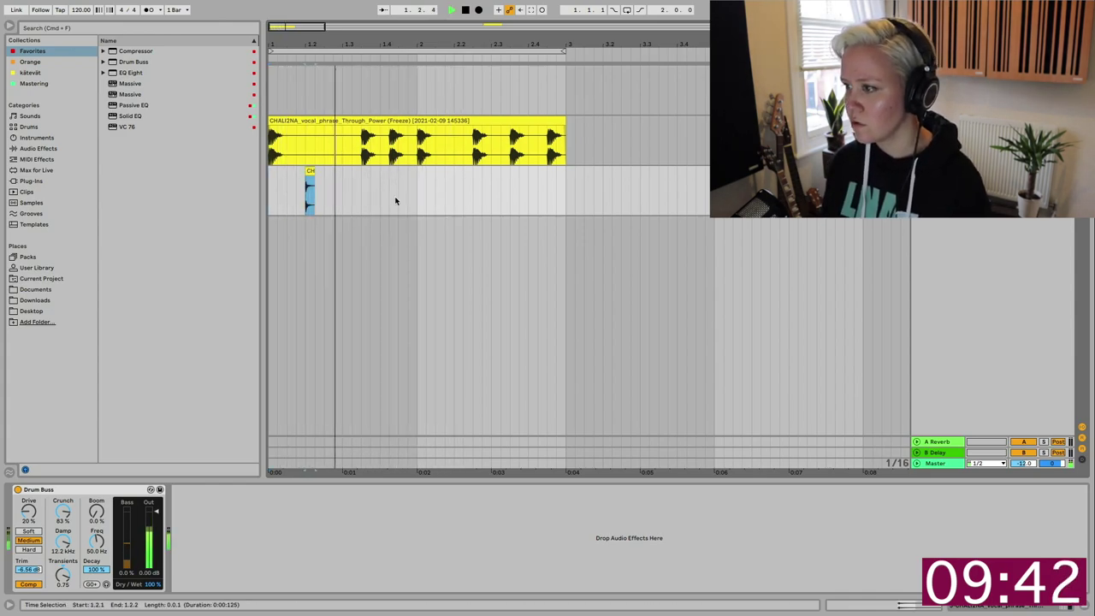
click(270, 195)
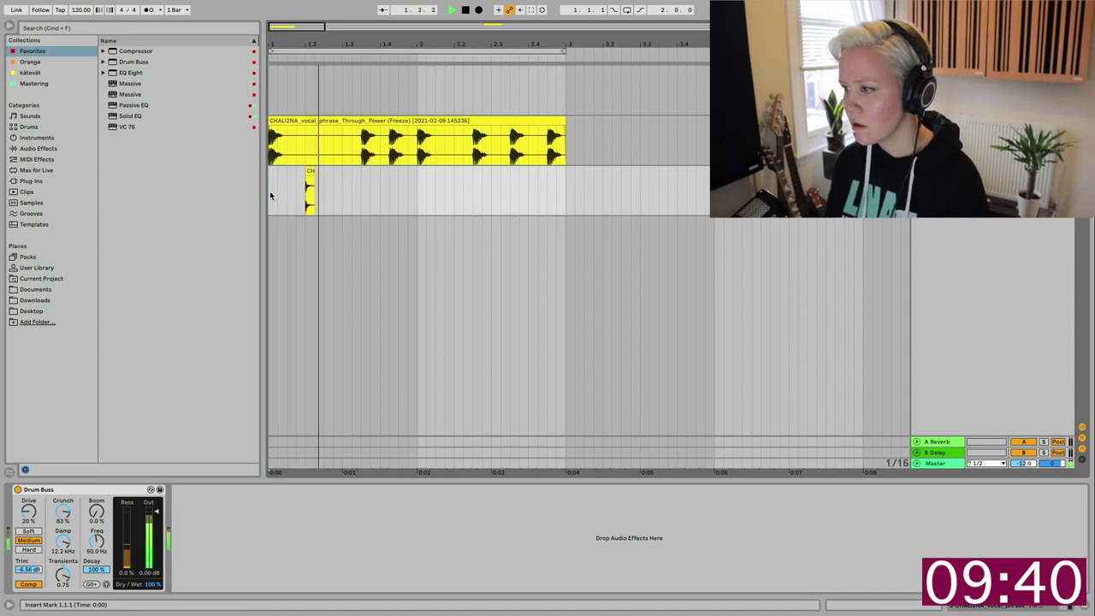
key(space)
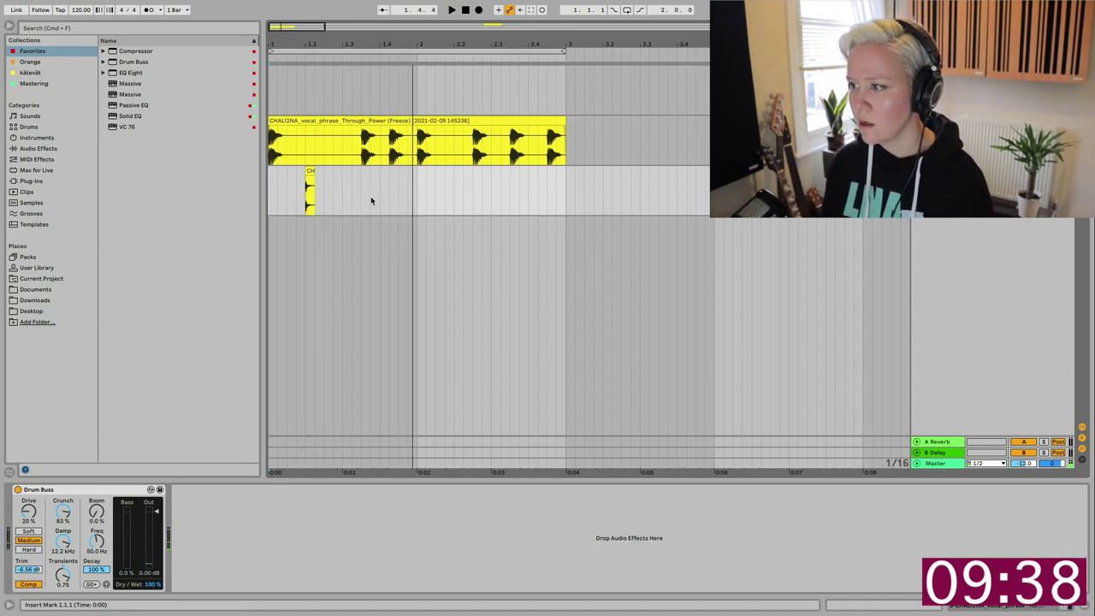
click(373, 195)
key(super+v)
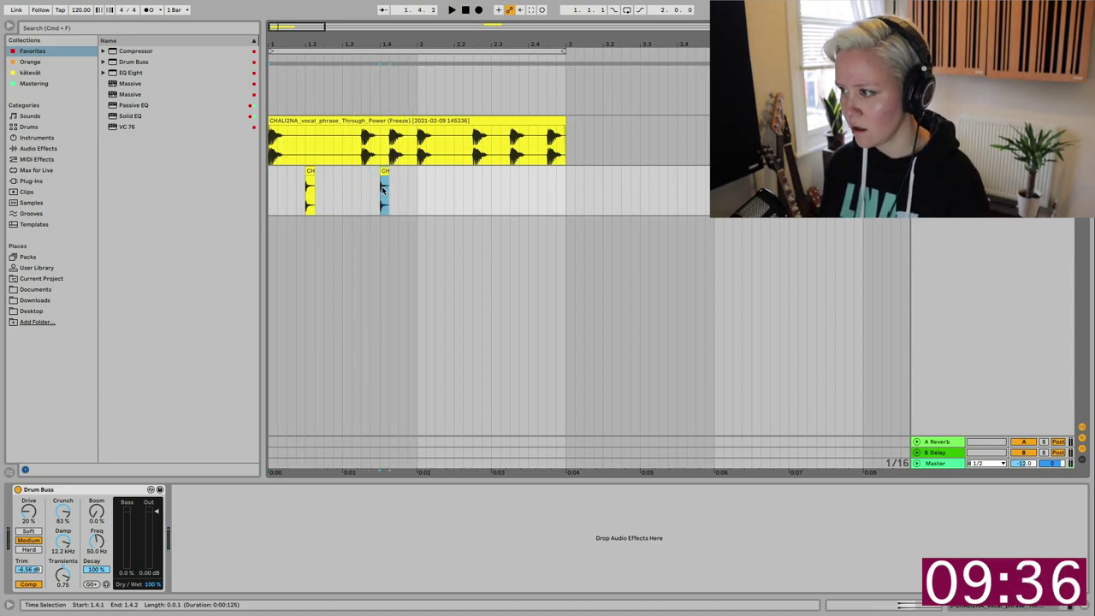
click(530, 193)
key(super+v)
click(274, 195)
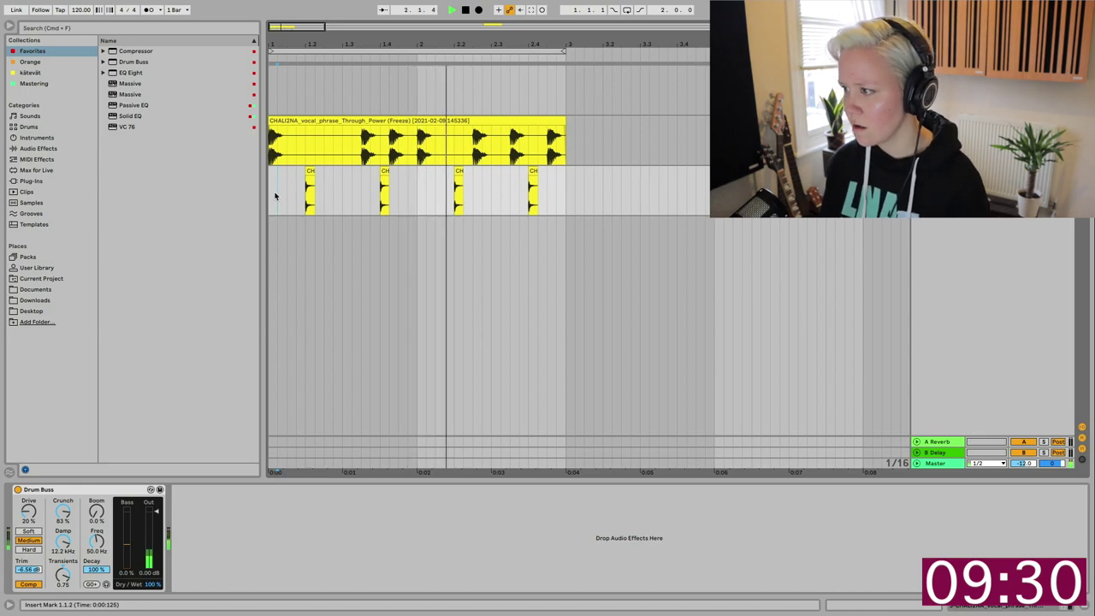
key(space)
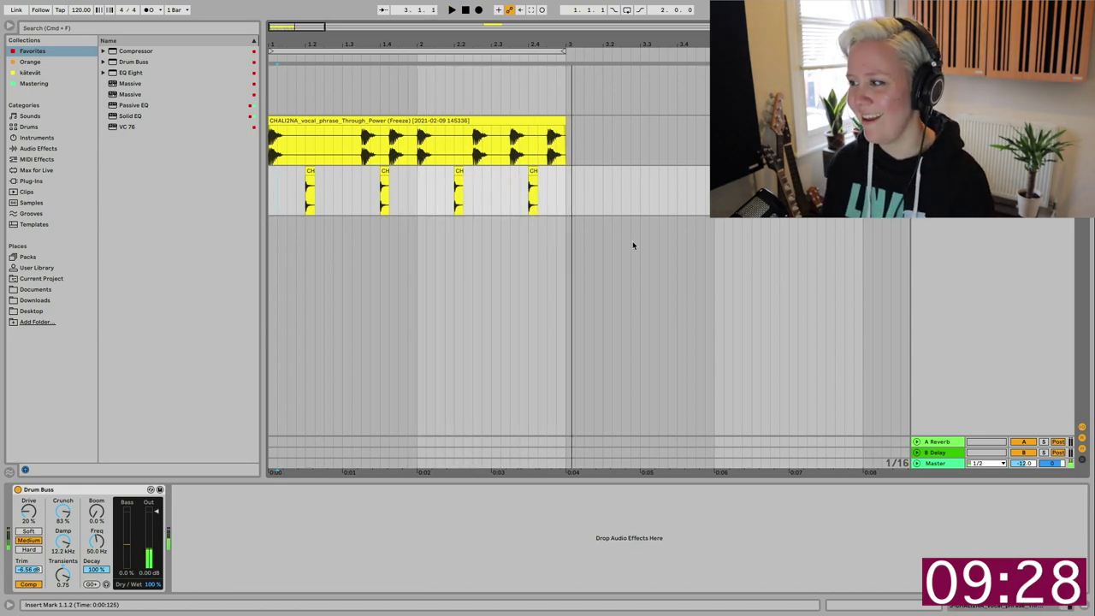
Consolidate the four percussion hits into one clip spanning bars 1 and 2, and turn on looping for it
drag(565, 198, 149, 257)
key(super+j)
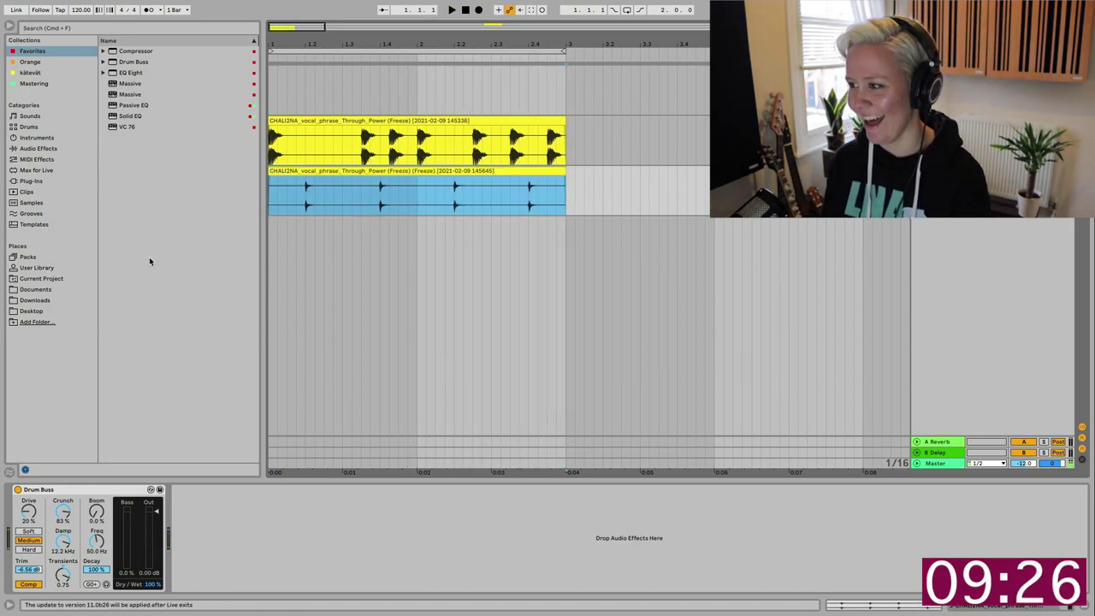
scroll(505, 260, down, 6)
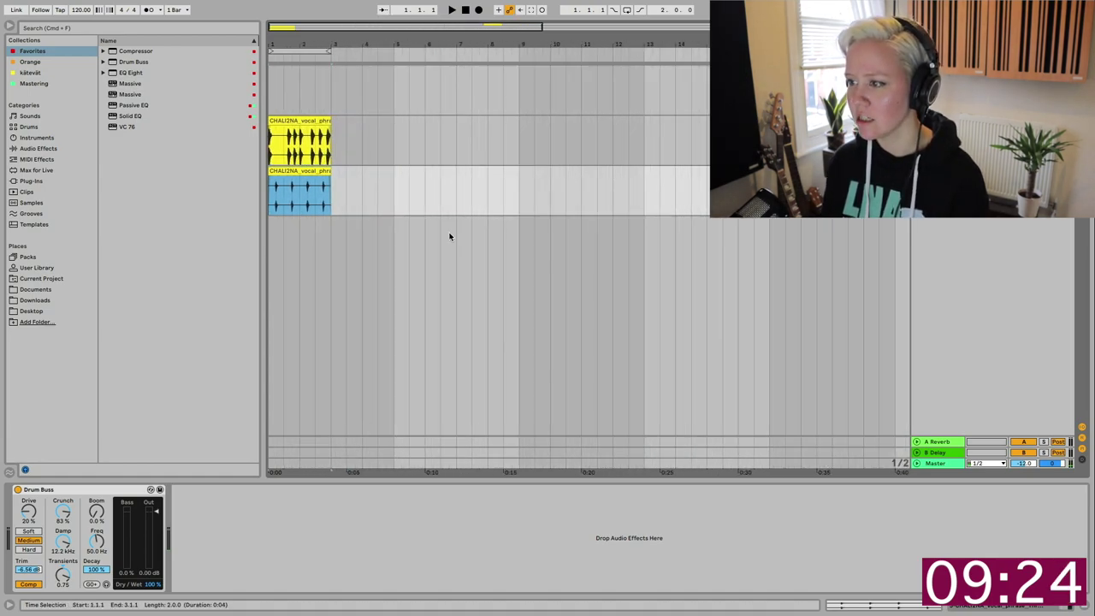
click(278, 170)
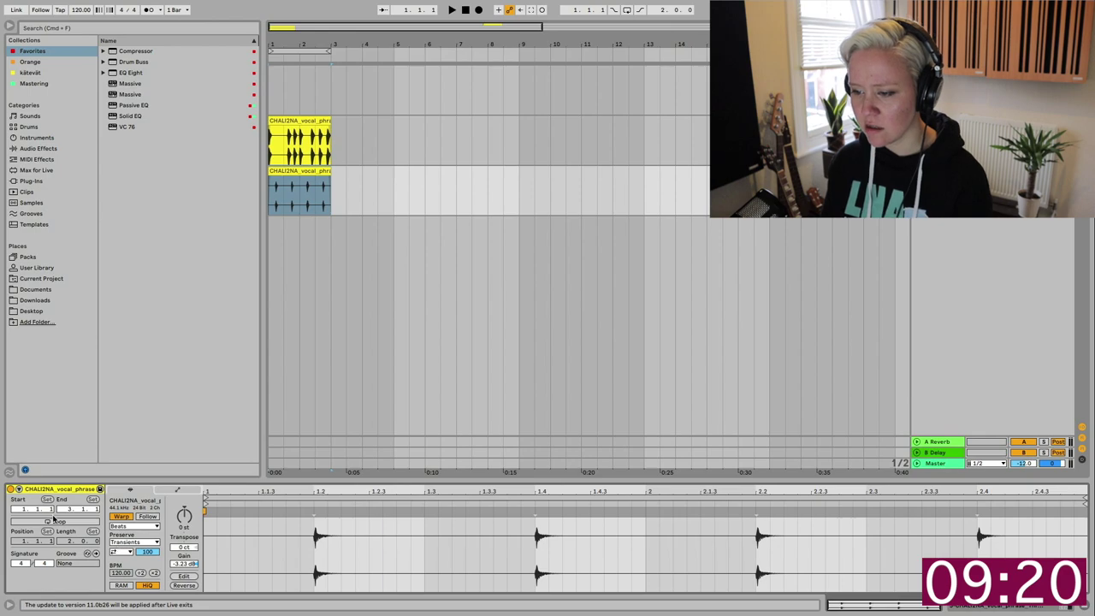
click(54, 520)
scroll(483, 303, down, 3)
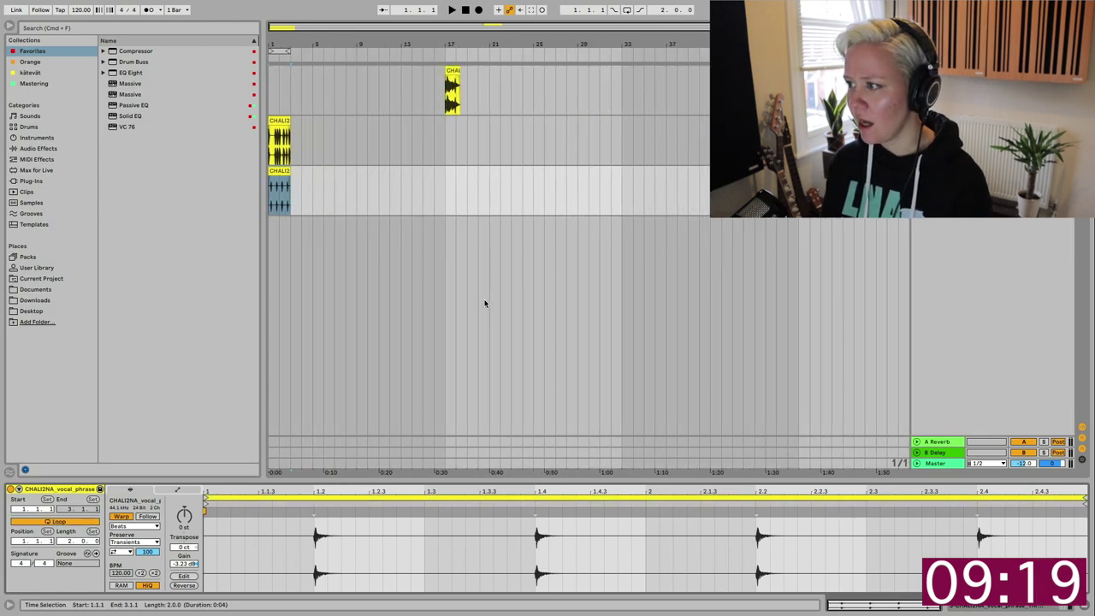
Turn on looping for the kick clip and extend both the kick and percussion clips to about bar 56
click(285, 135)
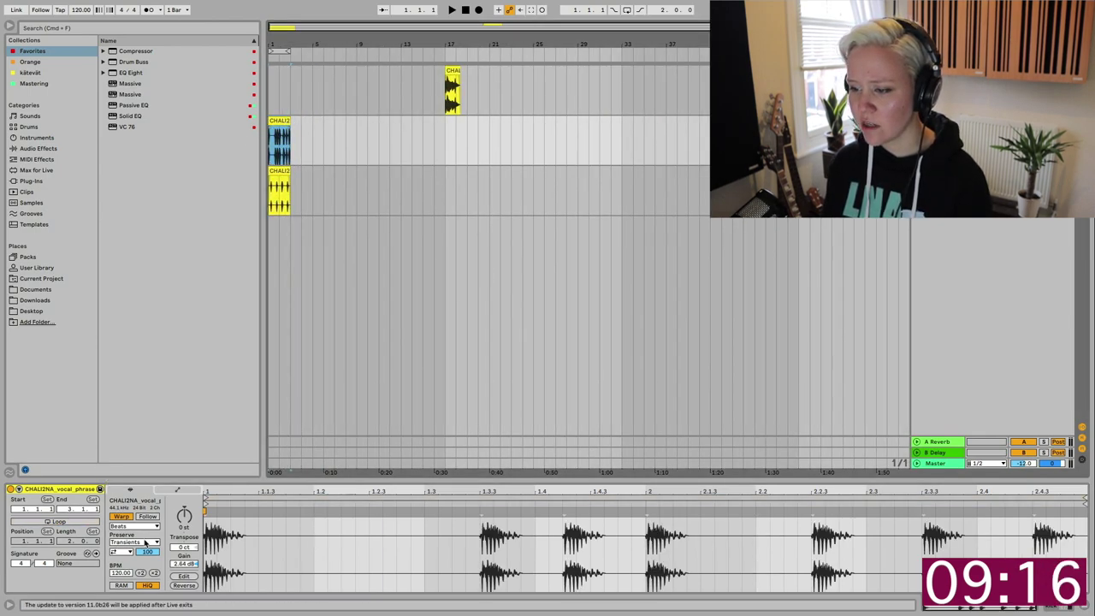
click(53, 520)
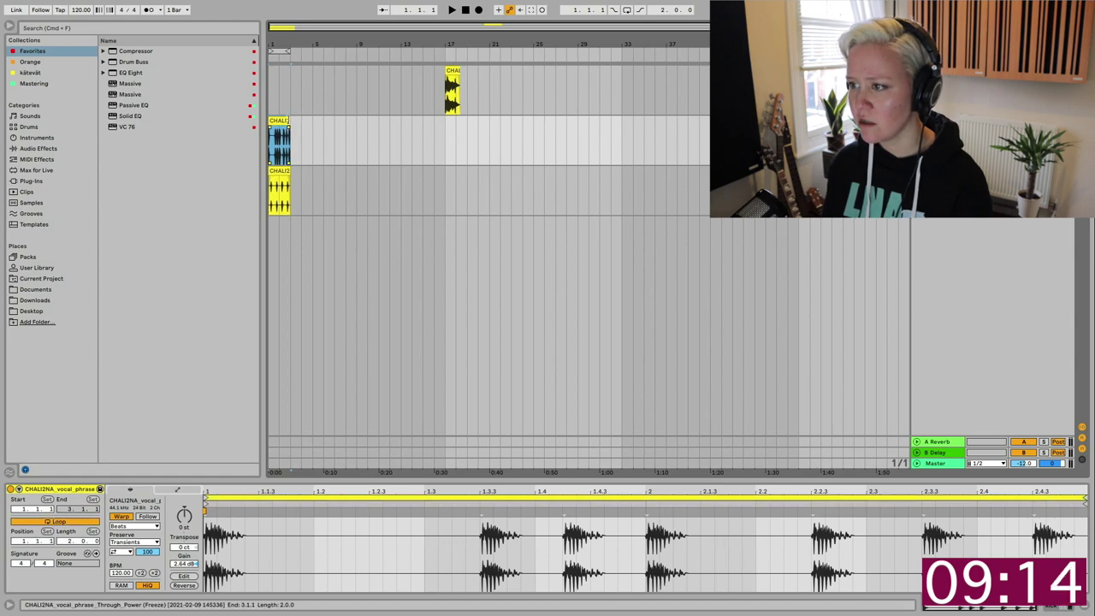
drag(290, 141, 883, 141)
scroll(598, 317, down, 1)
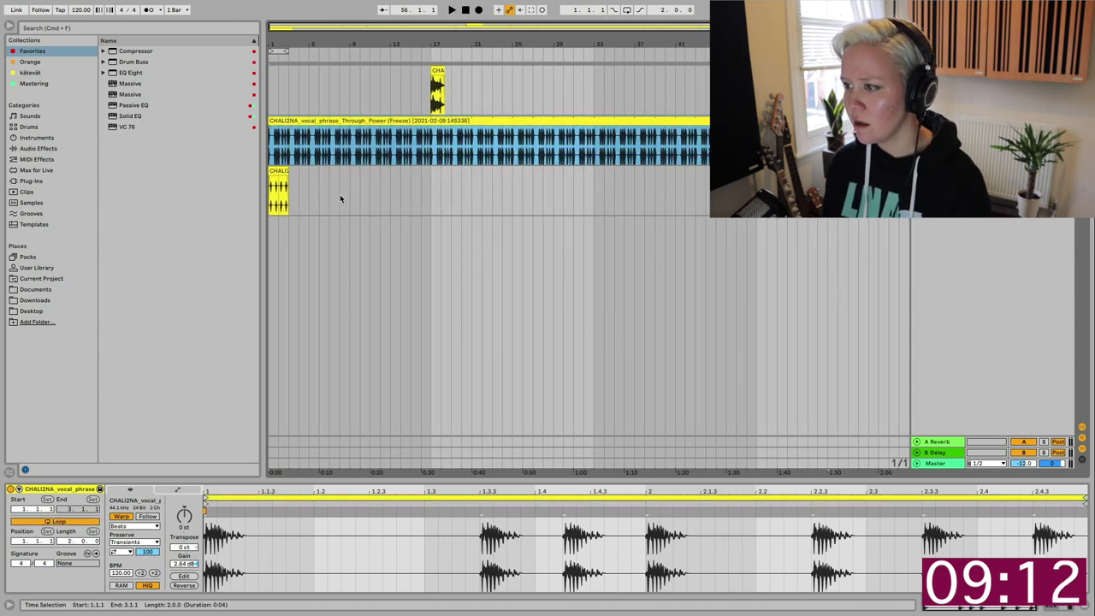
drag(287, 181, 827, 181)
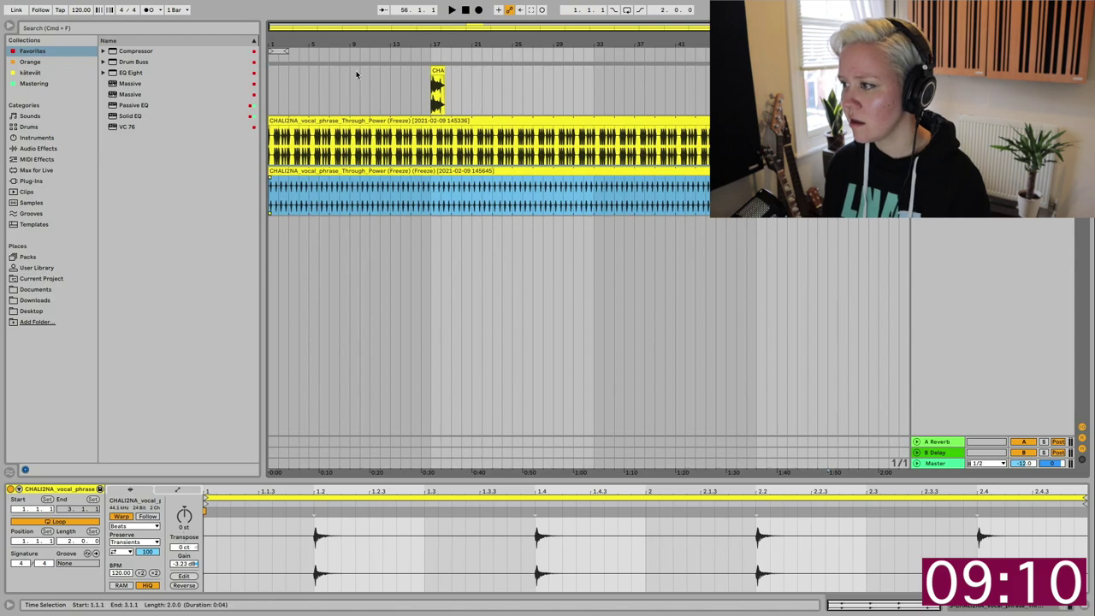
Move the original vocal clip to bar 24 and extend the looped percussion and kick clips to bar 105
drag(437, 86, 496, 91)
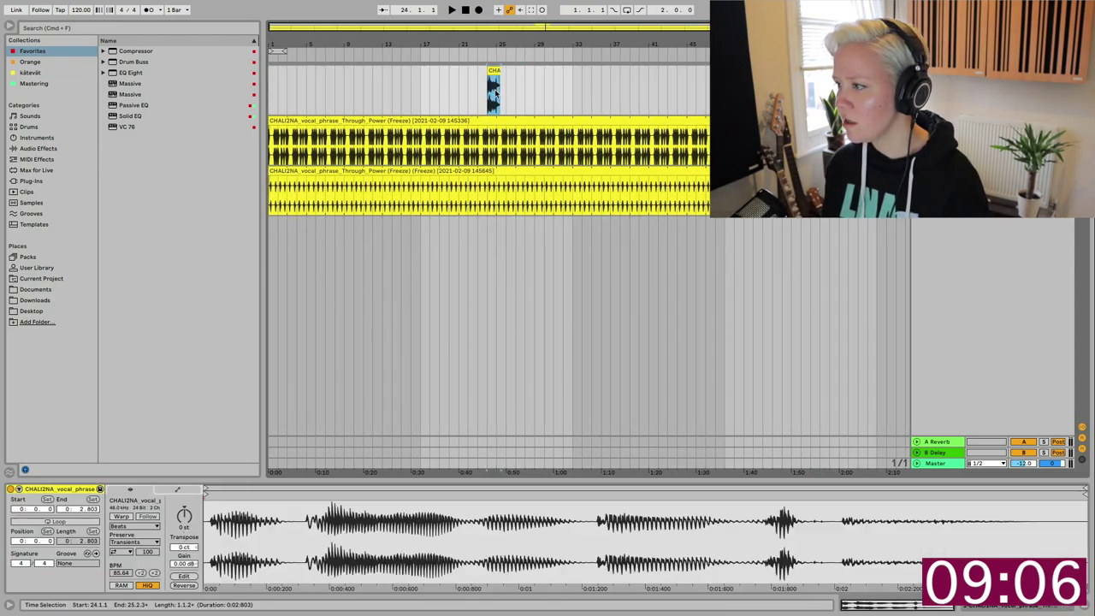
click(603, 141)
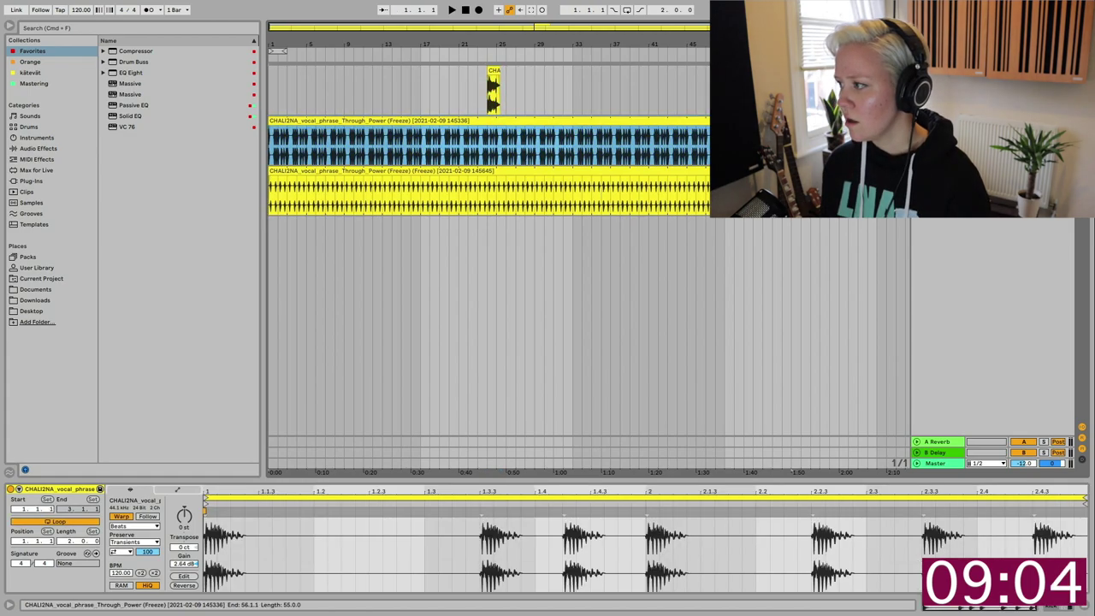
key(minus)
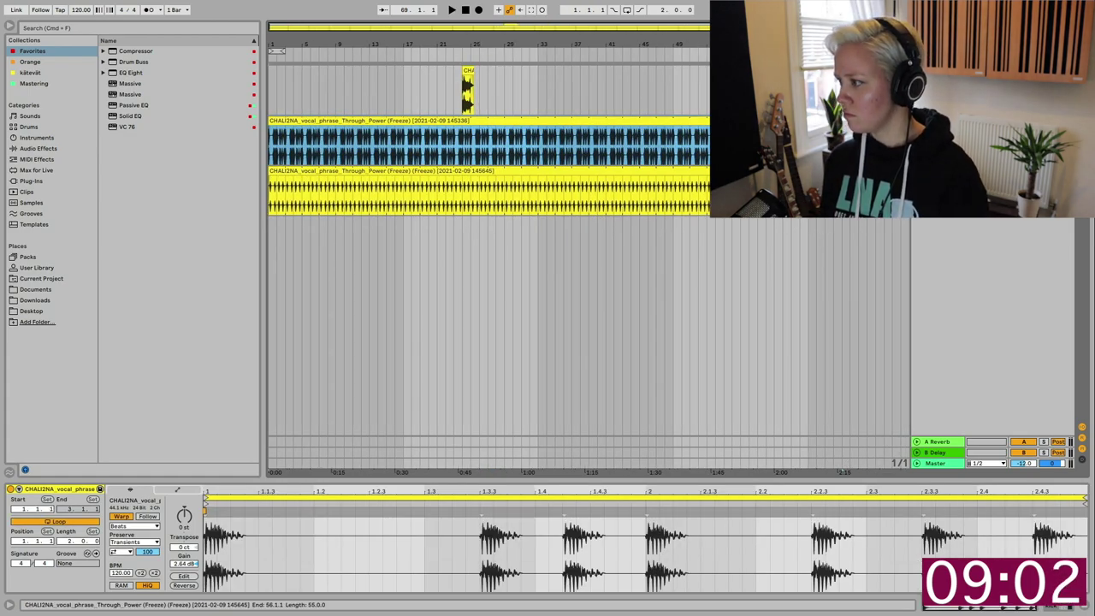
drag(778, 171, 1038, 171)
key(minus)
scroll(845, 322, right, 5)
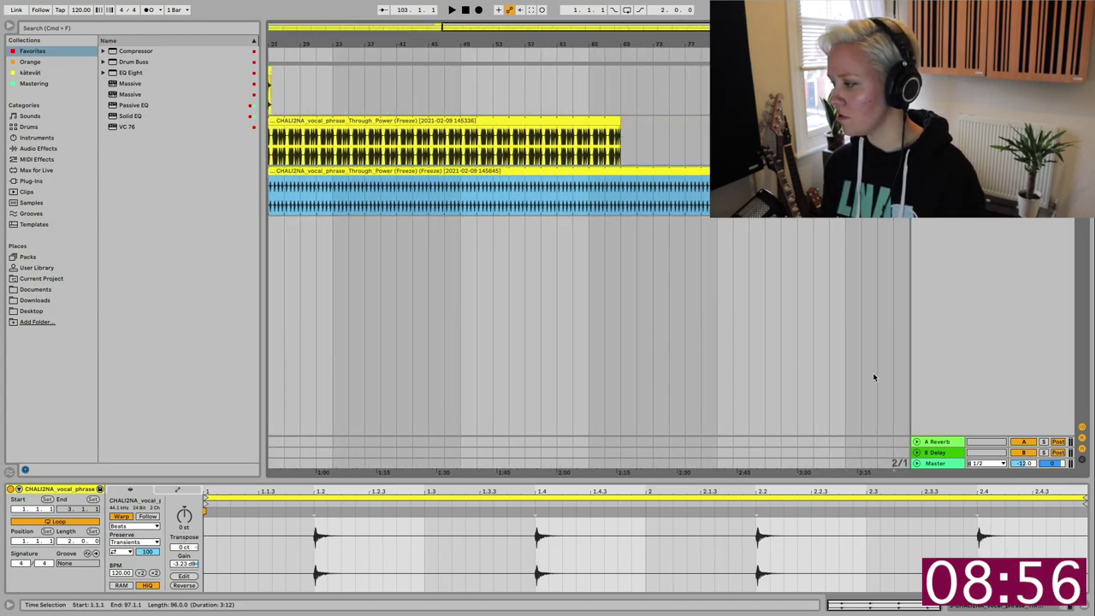
scroll(873, 377, right, 1)
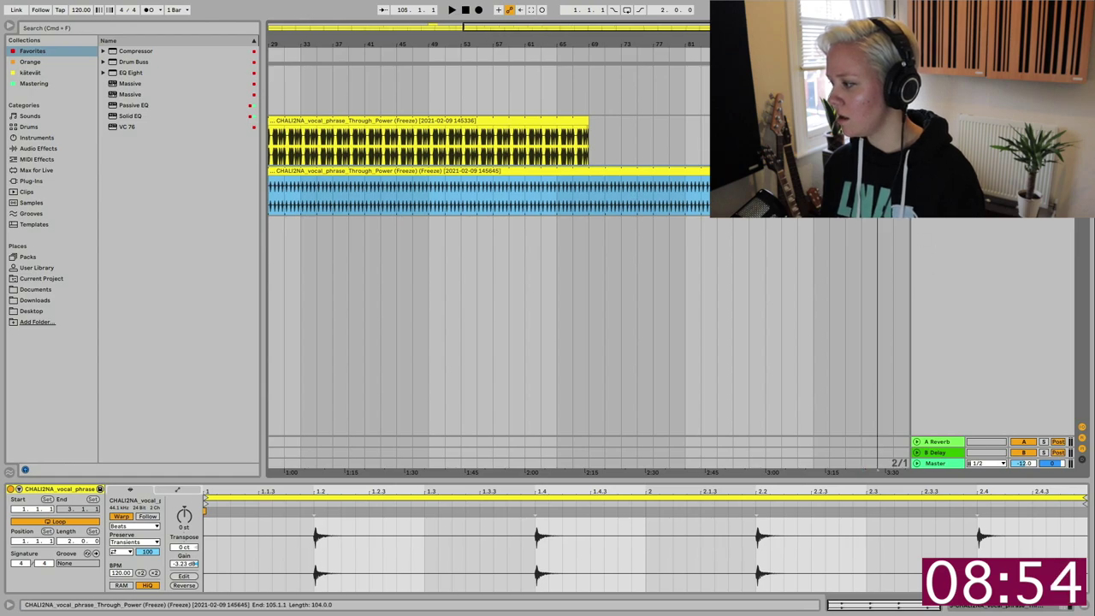
drag(588, 121, 877, 122)
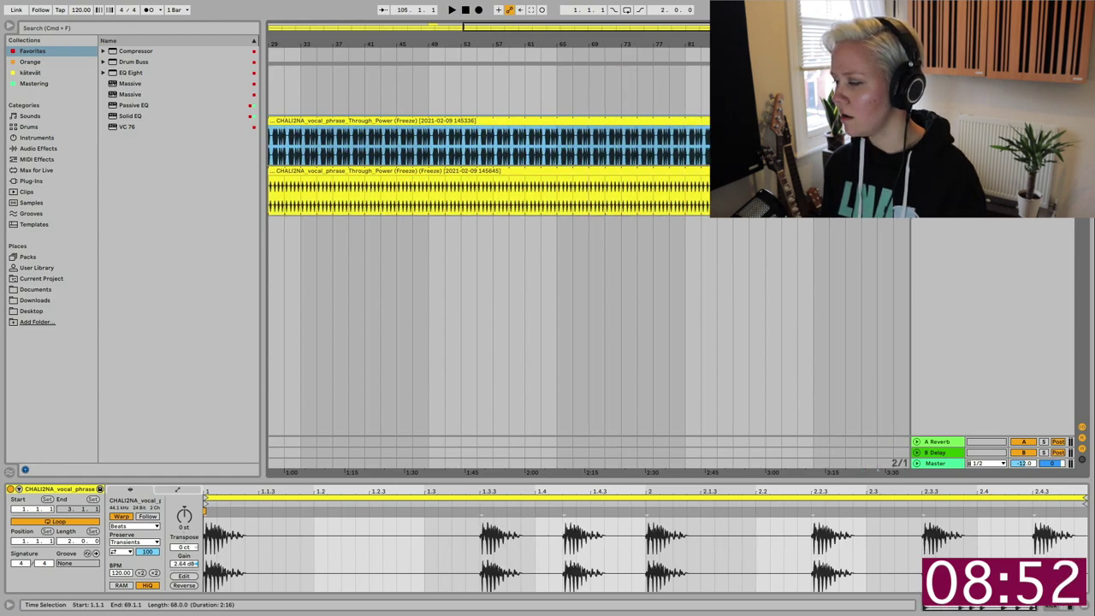
Move the original vocal clip to bar 53 on the first track and delete the extra audio track below the percussion
scroll(442, 319, left, 5)
click(460, 82)
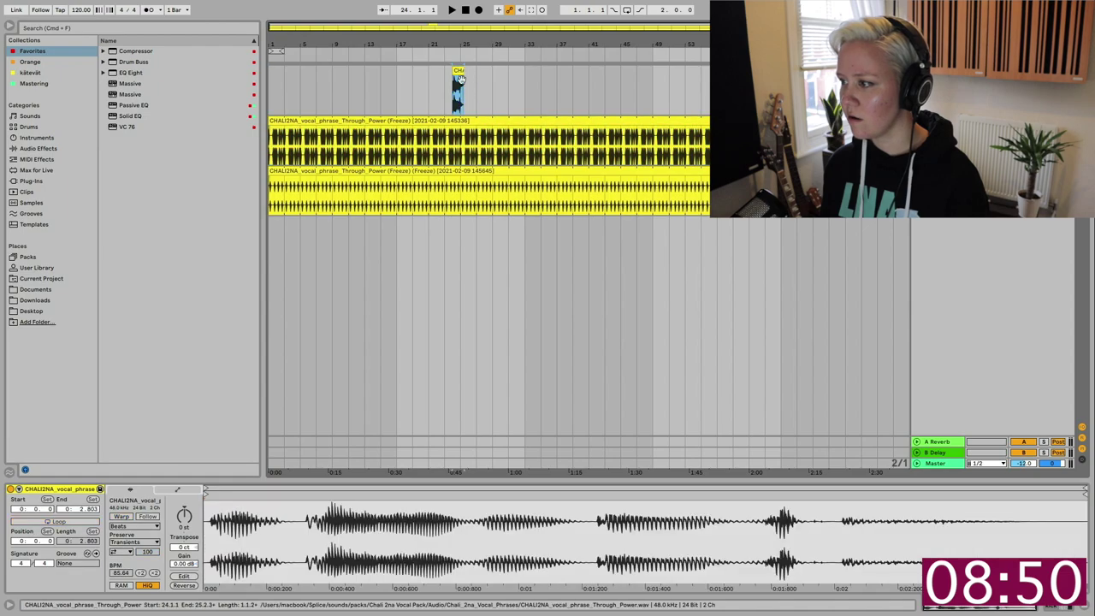
drag(461, 79, 711, 264)
scroll(710, 263, right, 5)
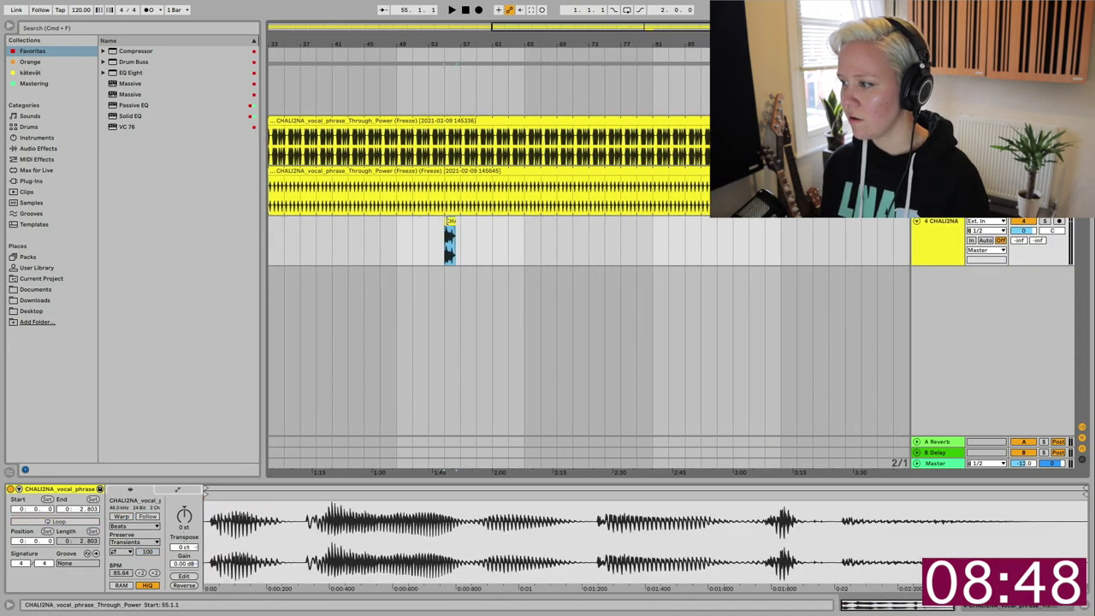
drag(450, 221, 437, 89)
scroll(405, 237, left, 5)
click(938, 250)
key(Delete)
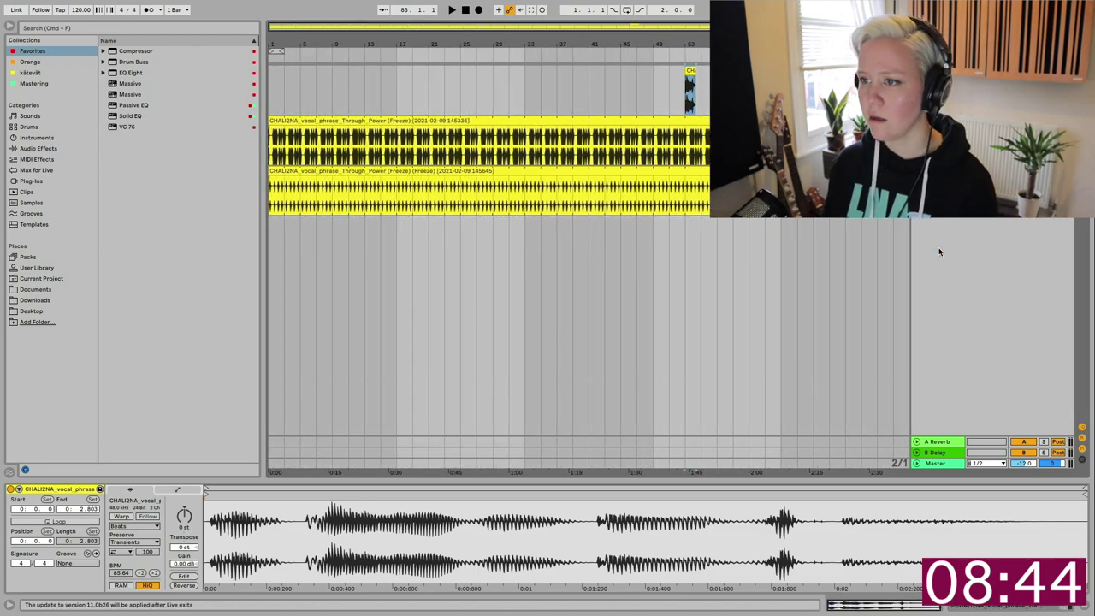
Add a Simpler on a new track, load the vocal phrase into it and narrow playback to a short section past the middle
click(34, 139)
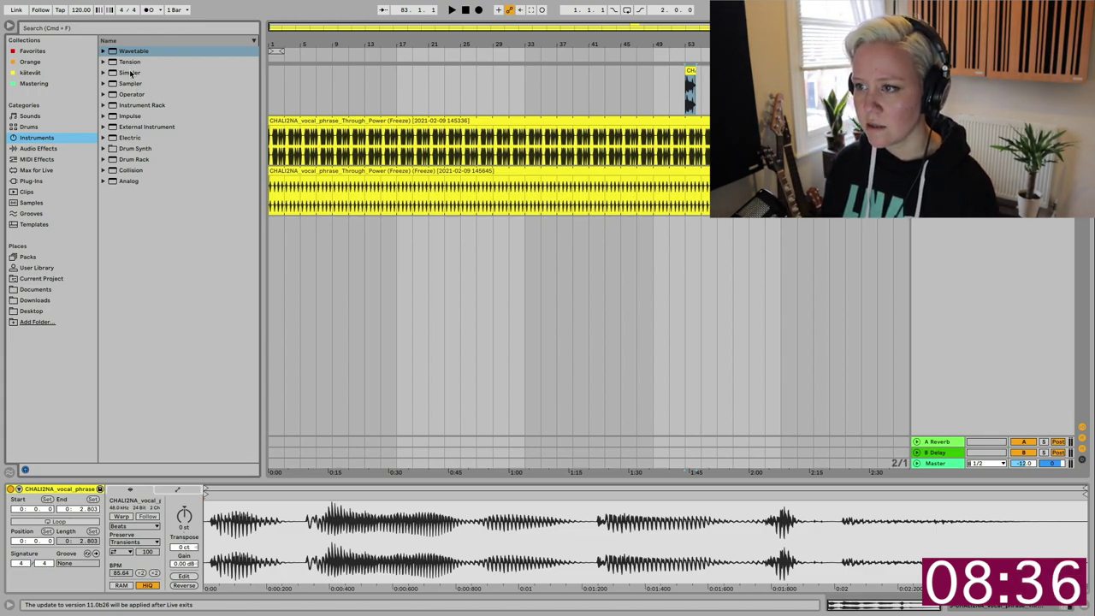
drag(131, 73, 342, 294)
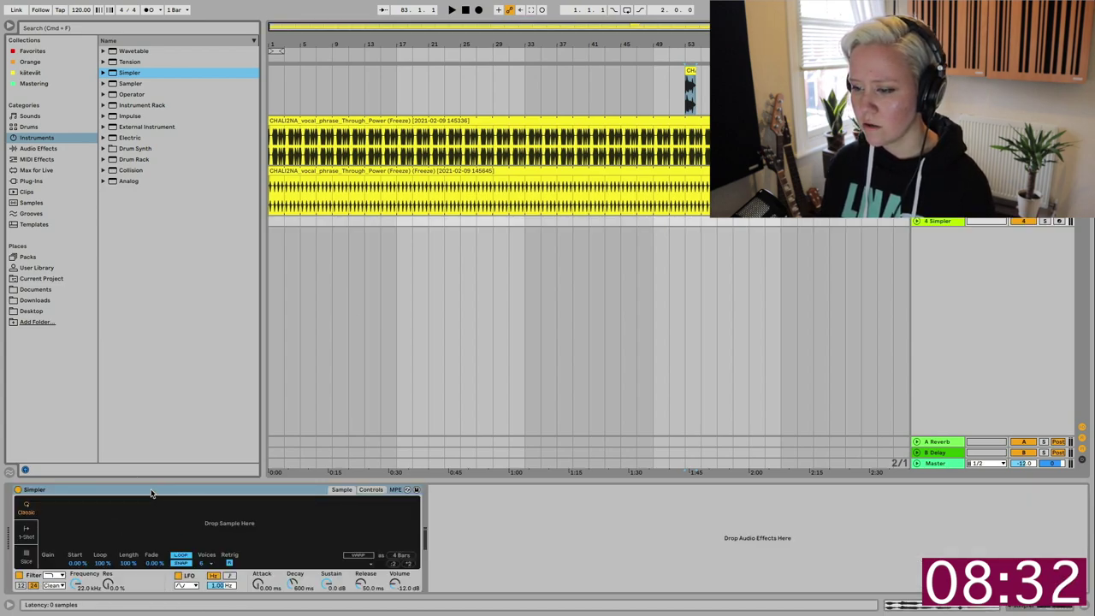
drag(687, 69, 194, 533)
drag(47, 506, 193, 506)
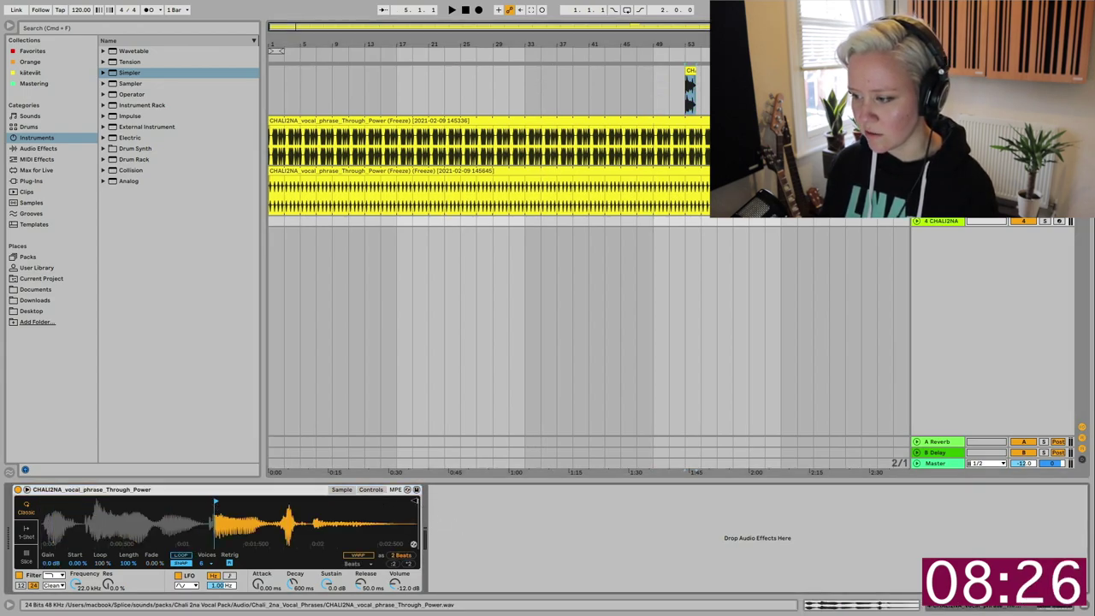
drag(416, 502, 254, 501)
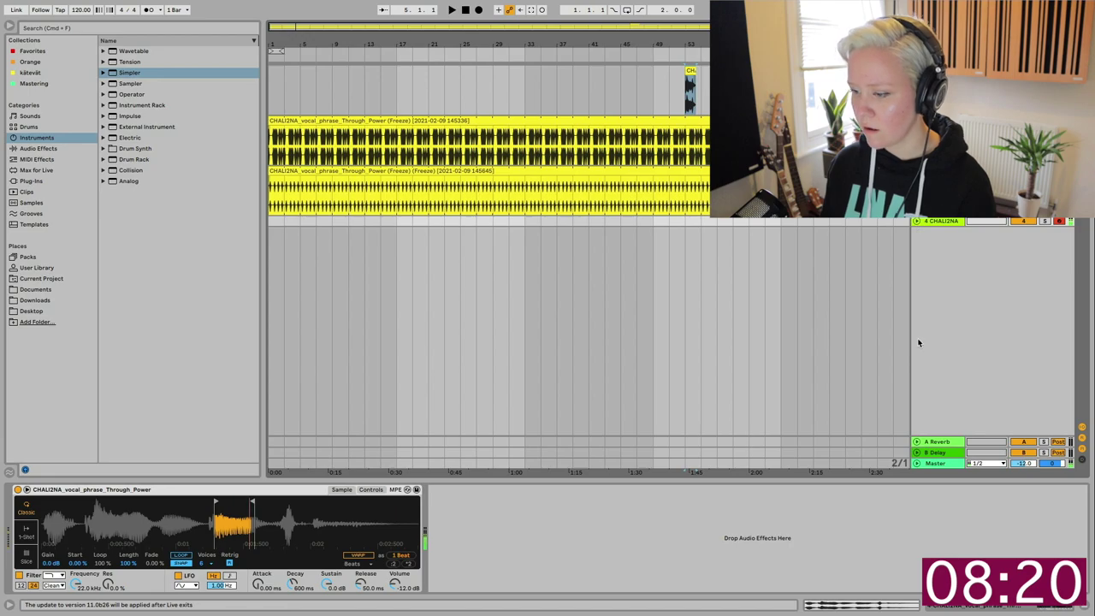
Turn on Simpler looping with 100% fade, shorten the sample region, and set attack to 1.37 ms and decay to 60.6 ms
click(181, 560)
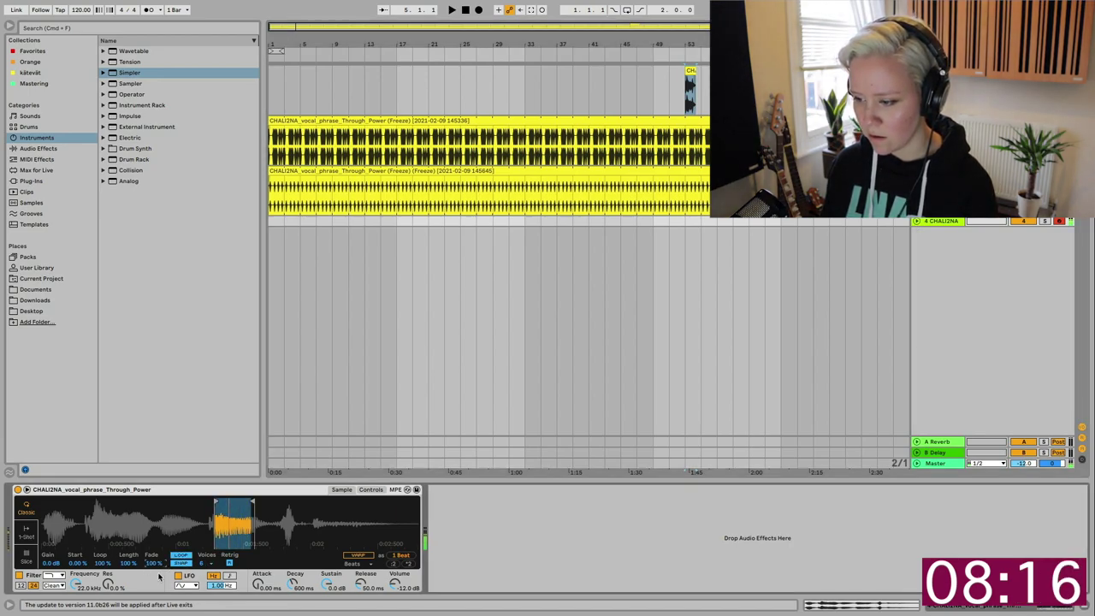
drag(252, 502, 229, 502)
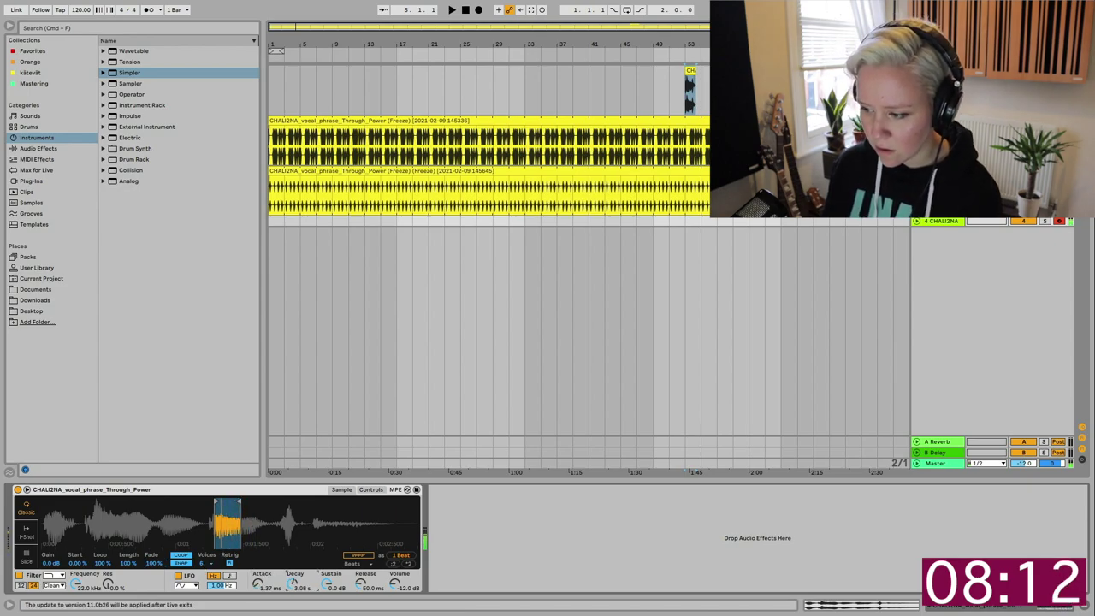
drag(291, 584, 292, 569)
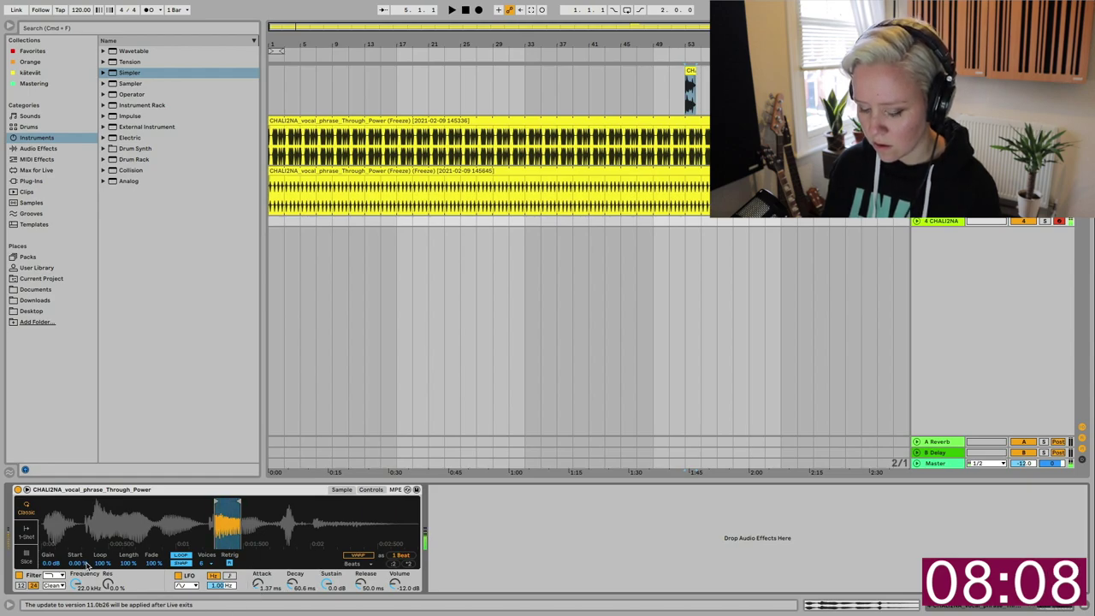
key(z)
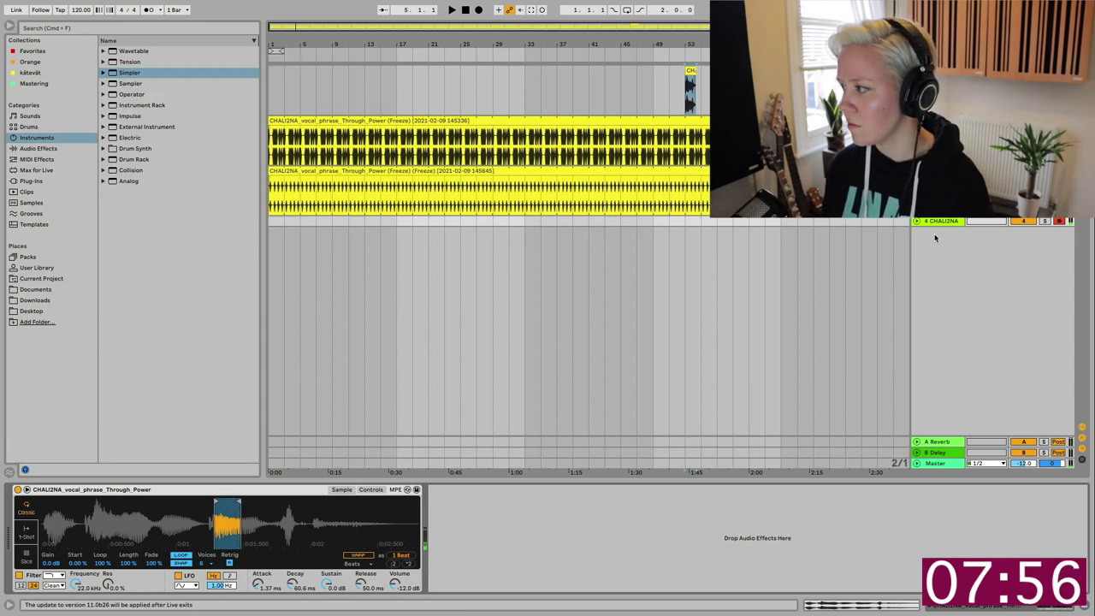
click(916, 221)
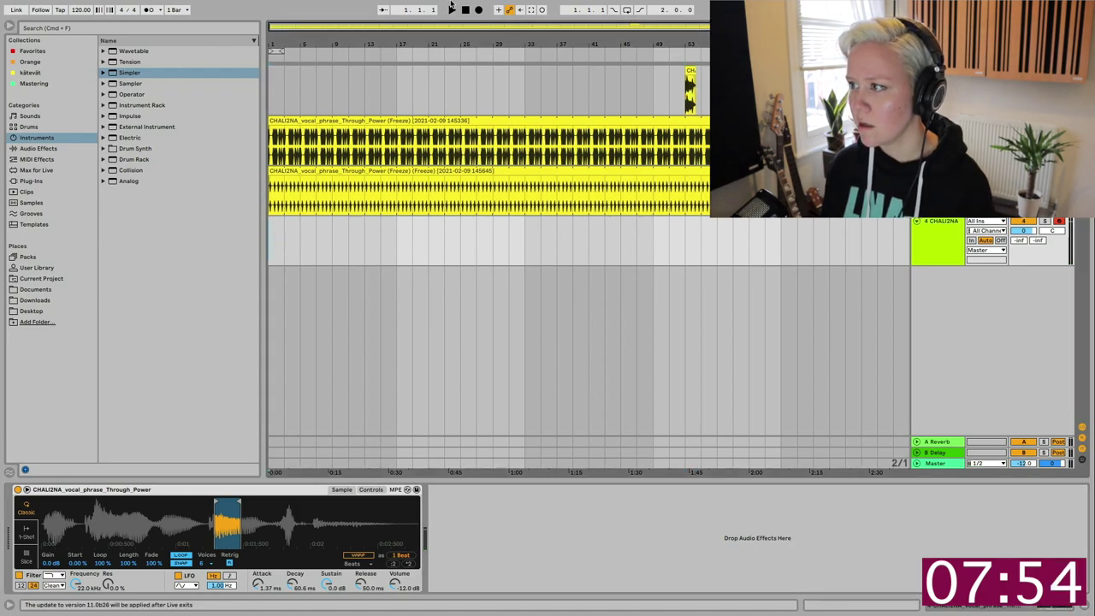
click(479, 11)
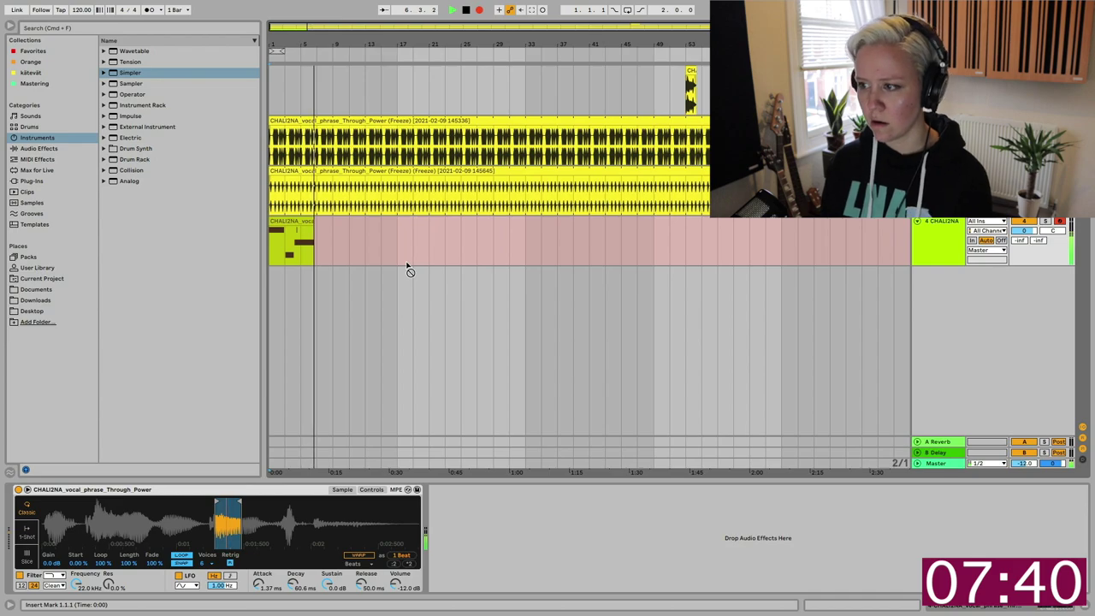
key(space)
click(299, 220)
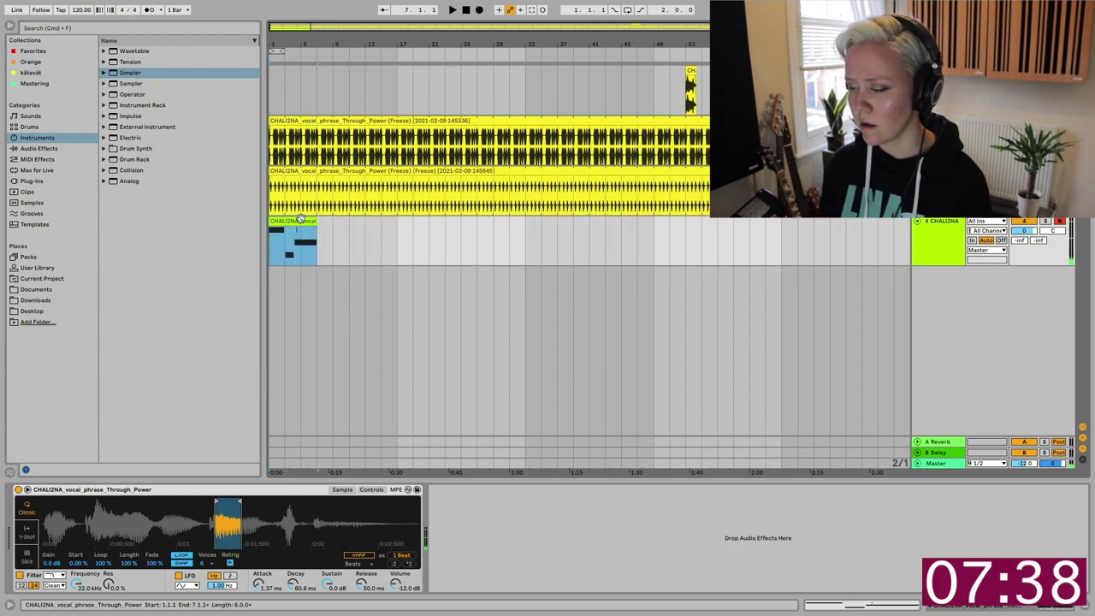
right_click(295, 224)
click(288, 224)
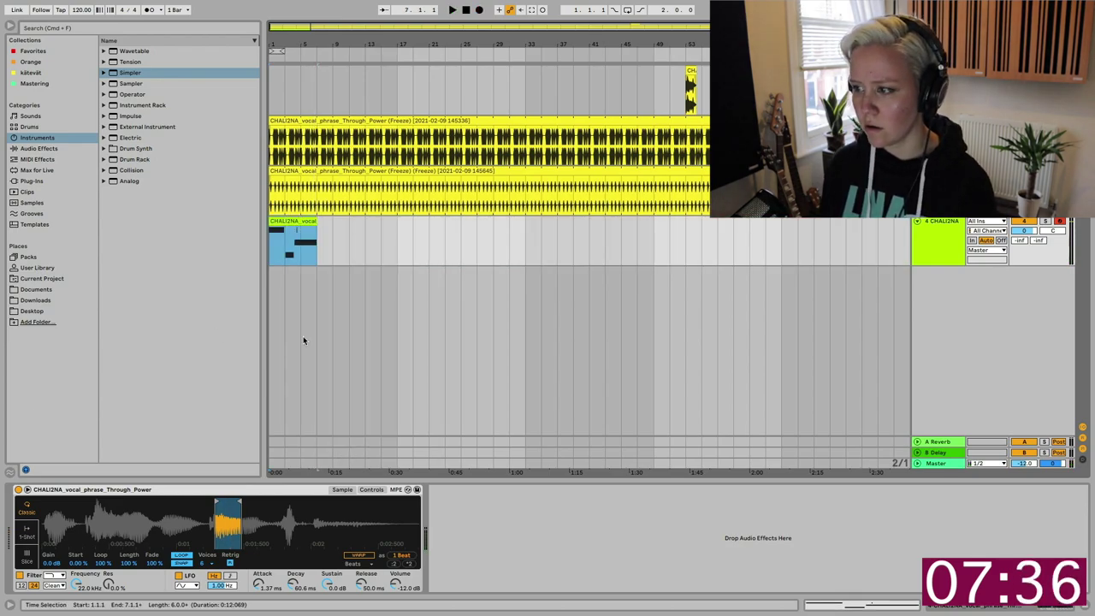
key(Delete)
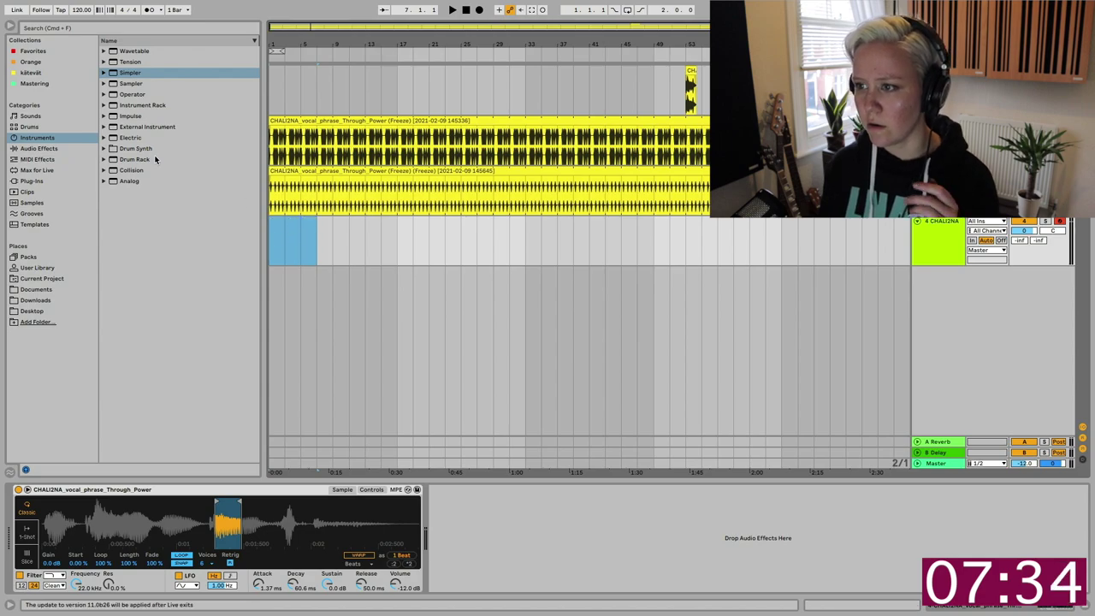
Add an Arpeggiator before the Simpler and play the arrangement from the start to try it against the beat
click(50, 159)
double_click(133, 50)
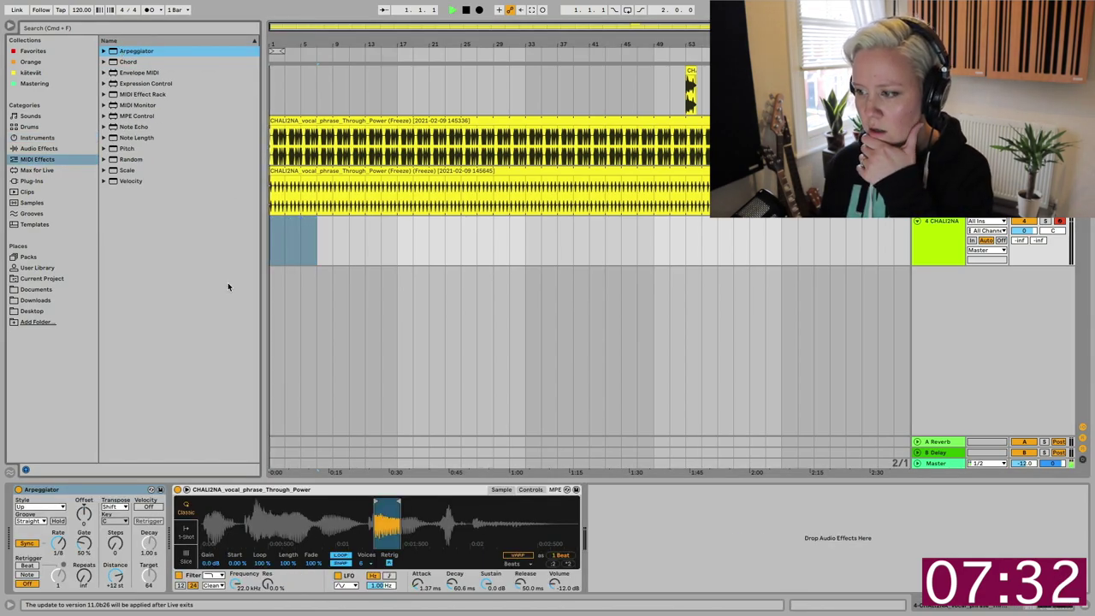
click(268, 245)
key(space)
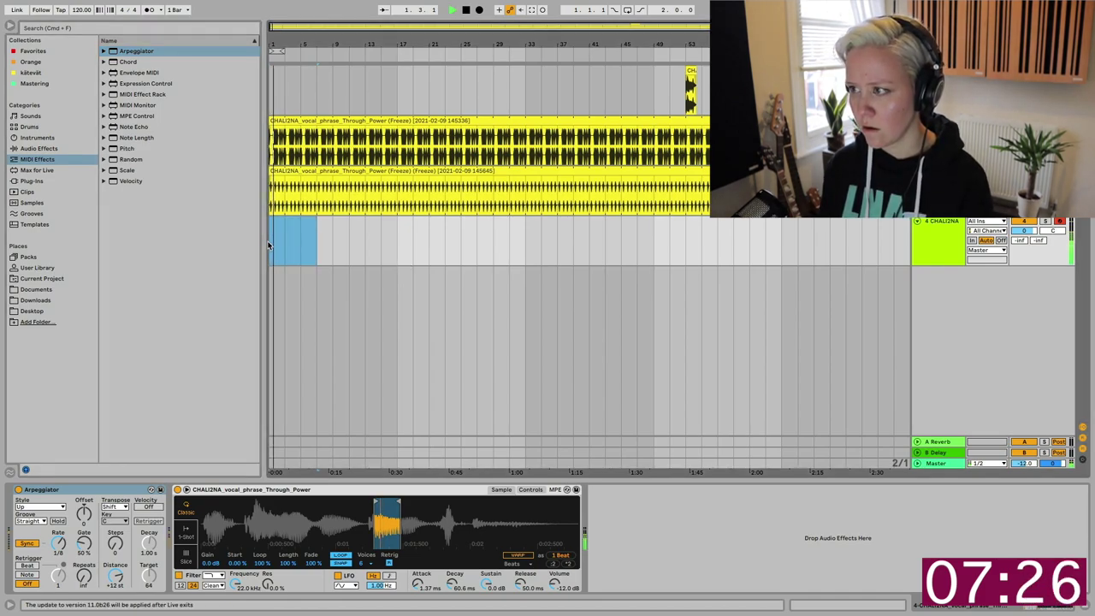
Record a MIDI take of the arpeggiated Simpler up to bar 9 and delete the part before bar 5
click(480, 10)
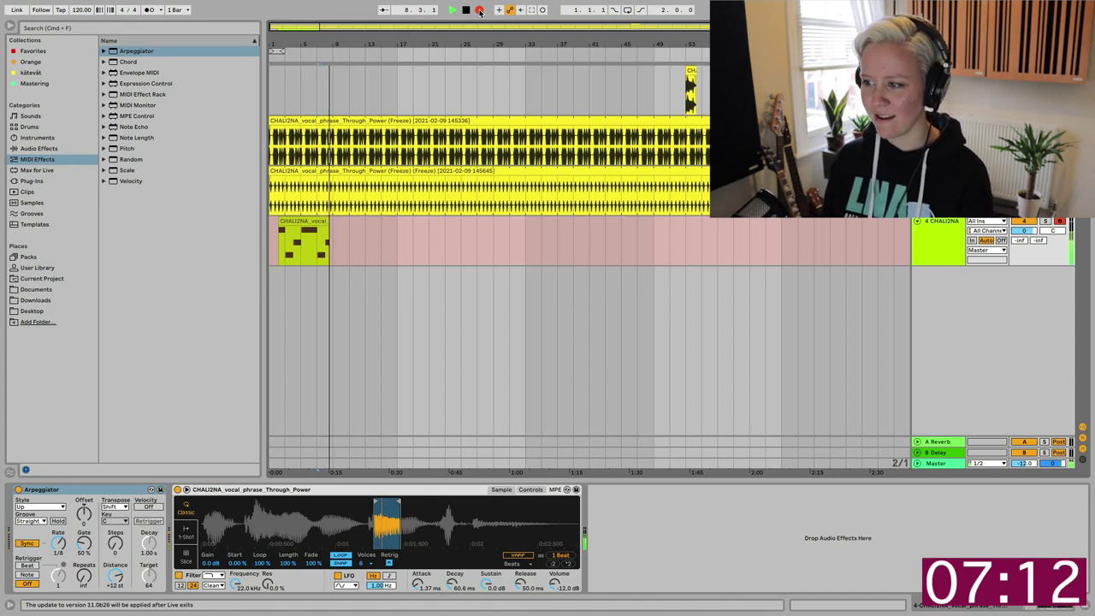
key(space)
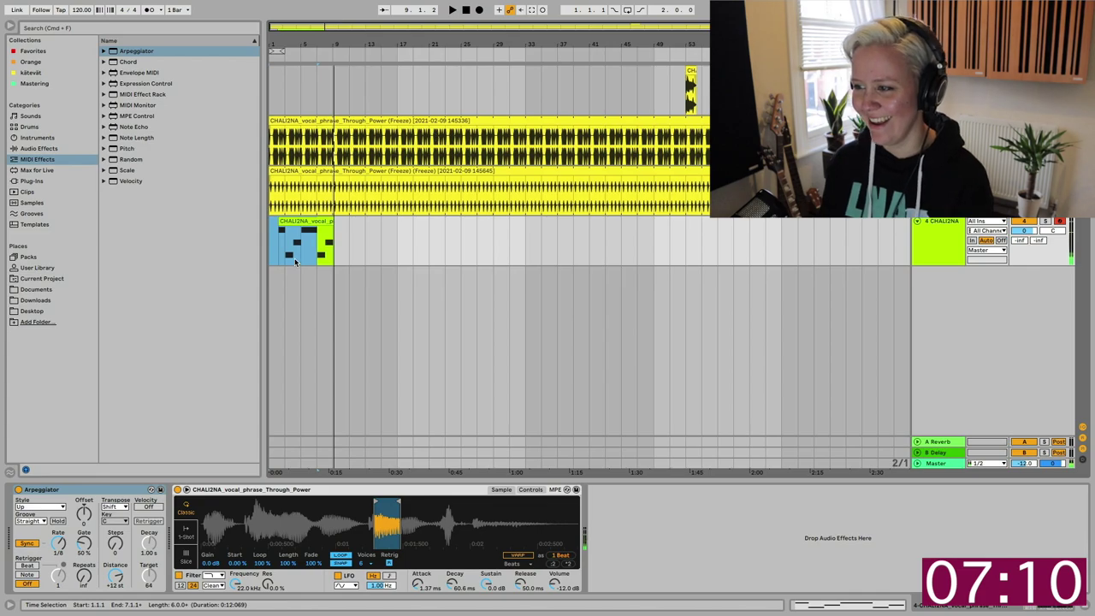
drag(298, 260, 253, 246)
key(plus)
key(Delete)
click(330, 223)
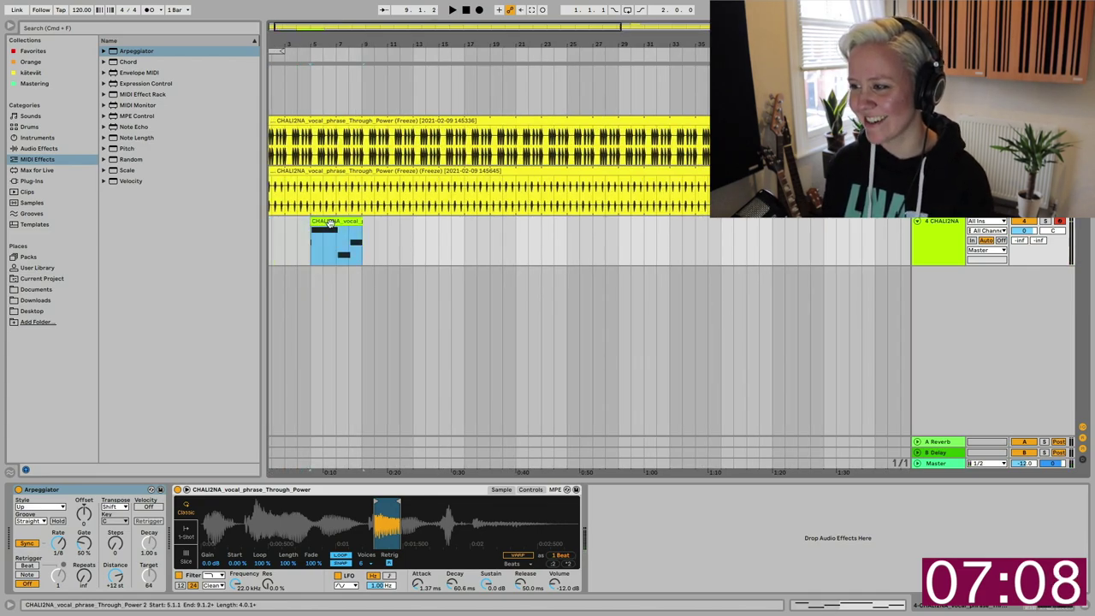
Quantize all notes in the recorded MIDI clip and nudge the long A2 note back to start at 4.1.1
double_click(327, 227)
key(super+a)
key(super+u)
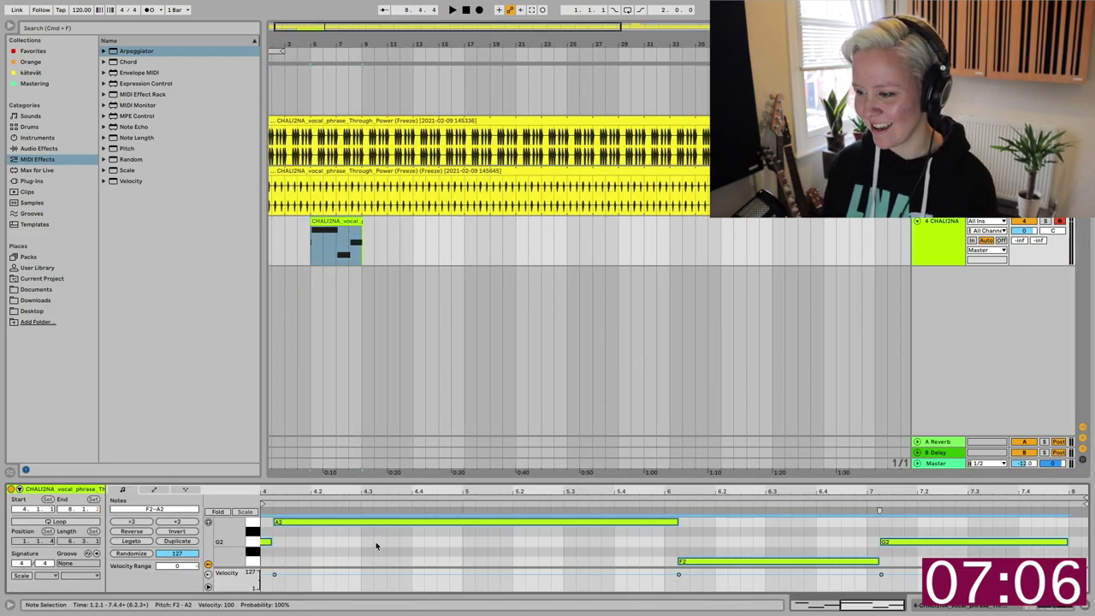
click(306, 547)
click(277, 522)
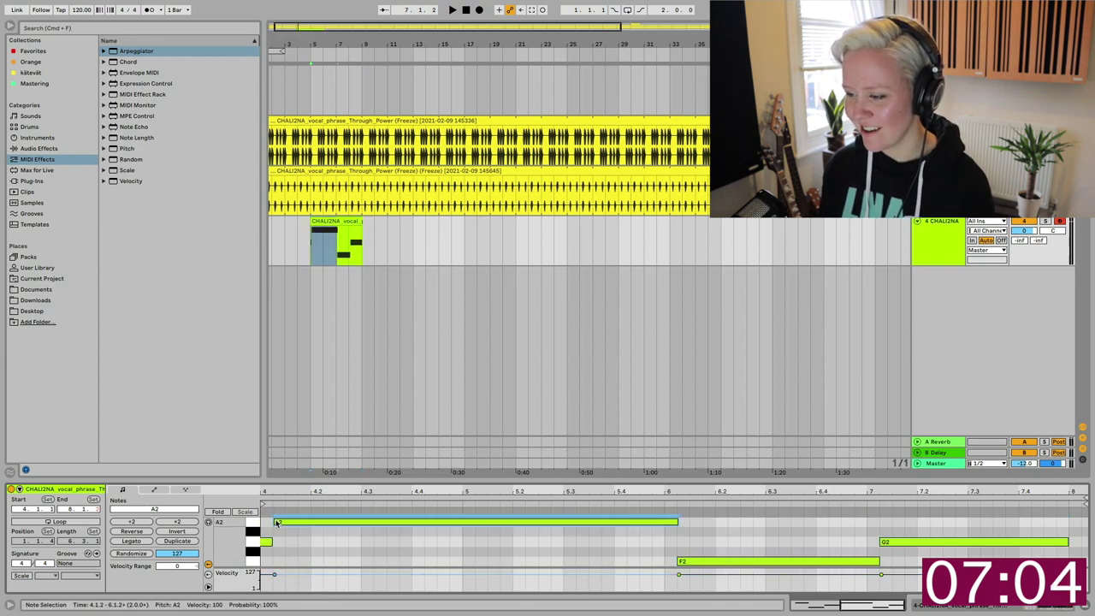
key(Left)
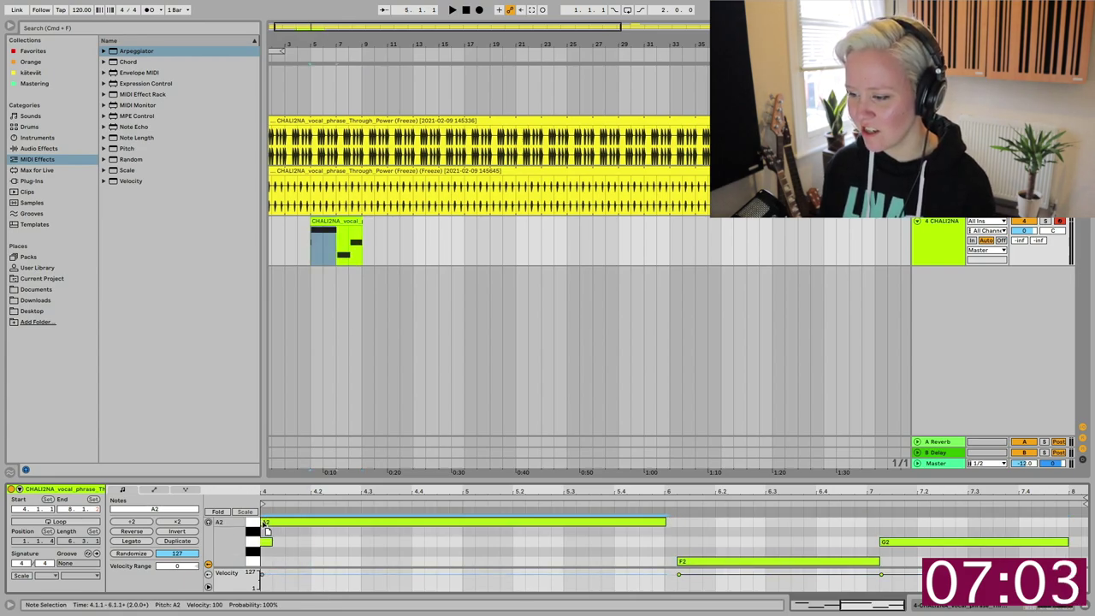
Shift the F2 and G2 notes earlier to start at bars 6 and 7, and lengthen the A2 note to reach bar 6
click(681, 545)
key(super+a)
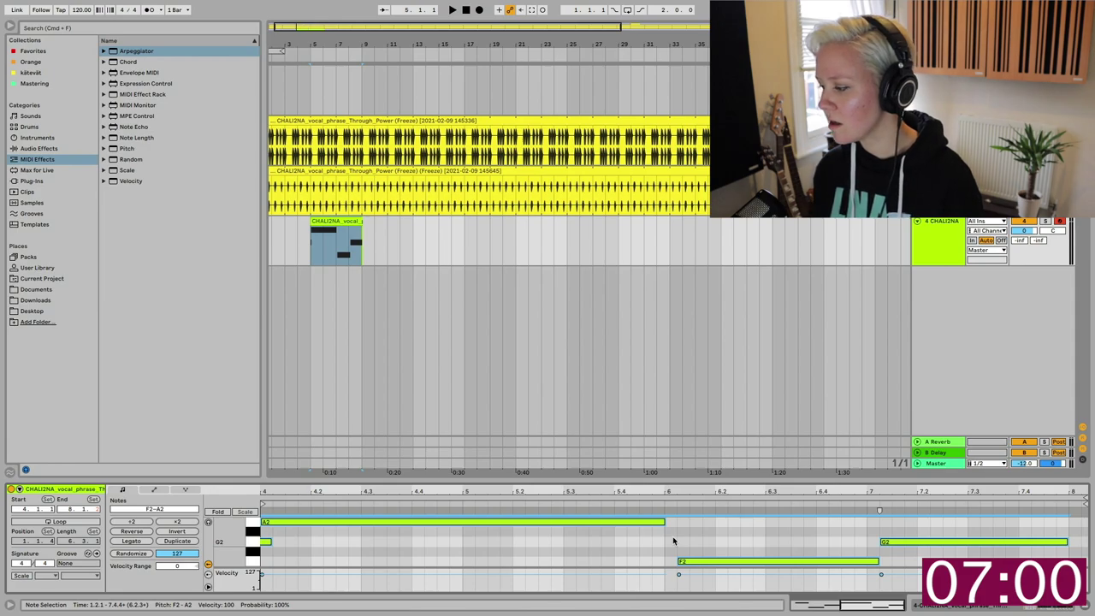
mouse_move(685, 562)
mouse_down()
mouse_move(660, 563)
mouse_move(670, 563)
mouse_up()
click(487, 541)
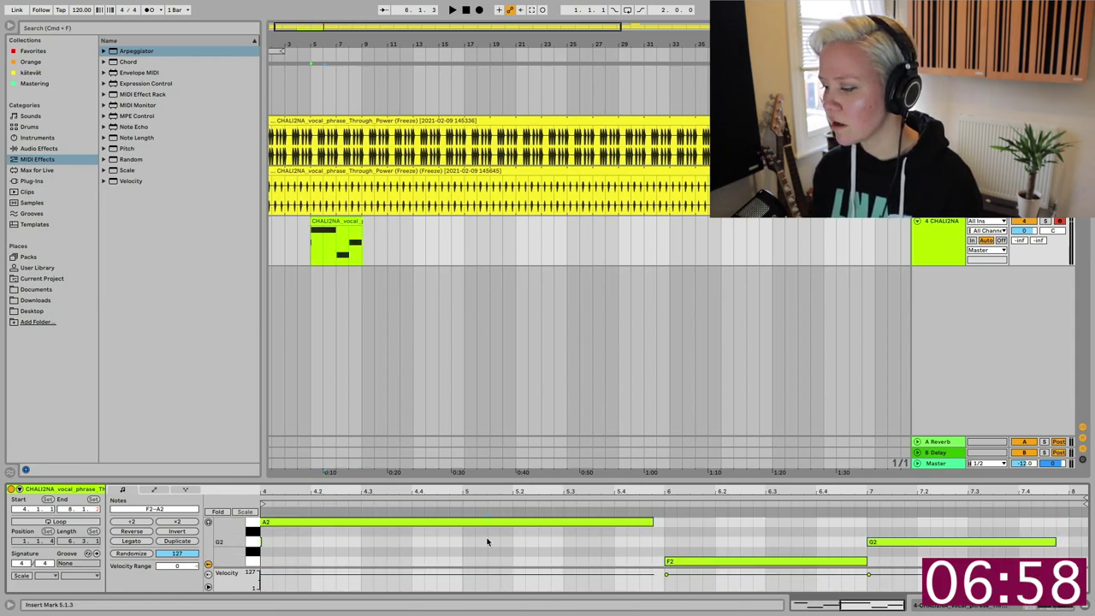
drag(489, 517, 510, 530)
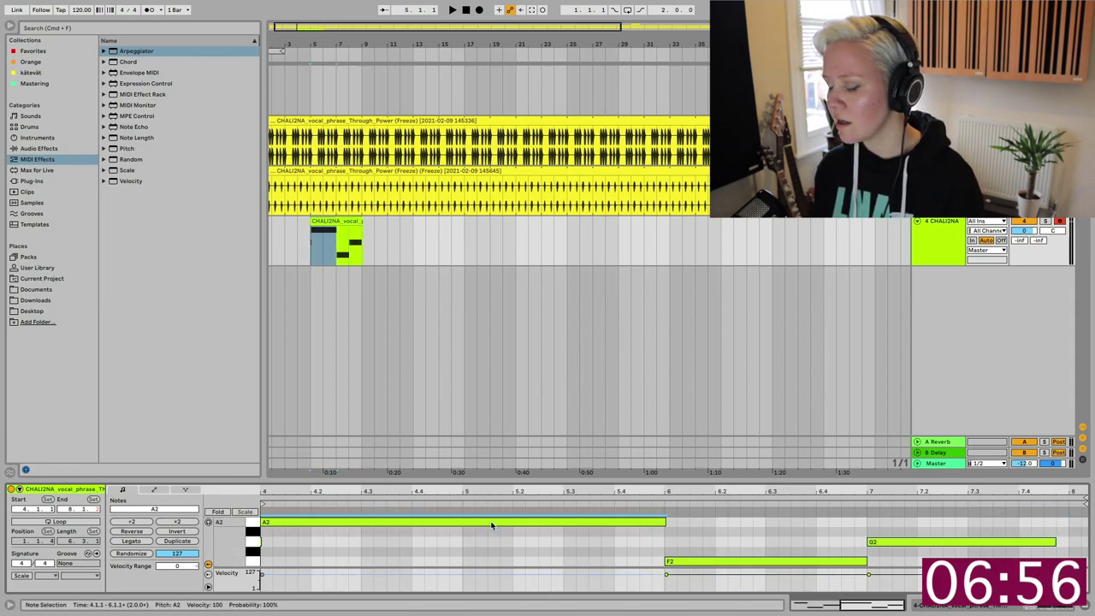
Remove the leftover G2 fragment at the clip's start and trim the MIDI clip to four bars, from bar 5 to bar 9
click(408, 567)
click(335, 222)
drag(278, 551, 246, 537)
click(356, 232)
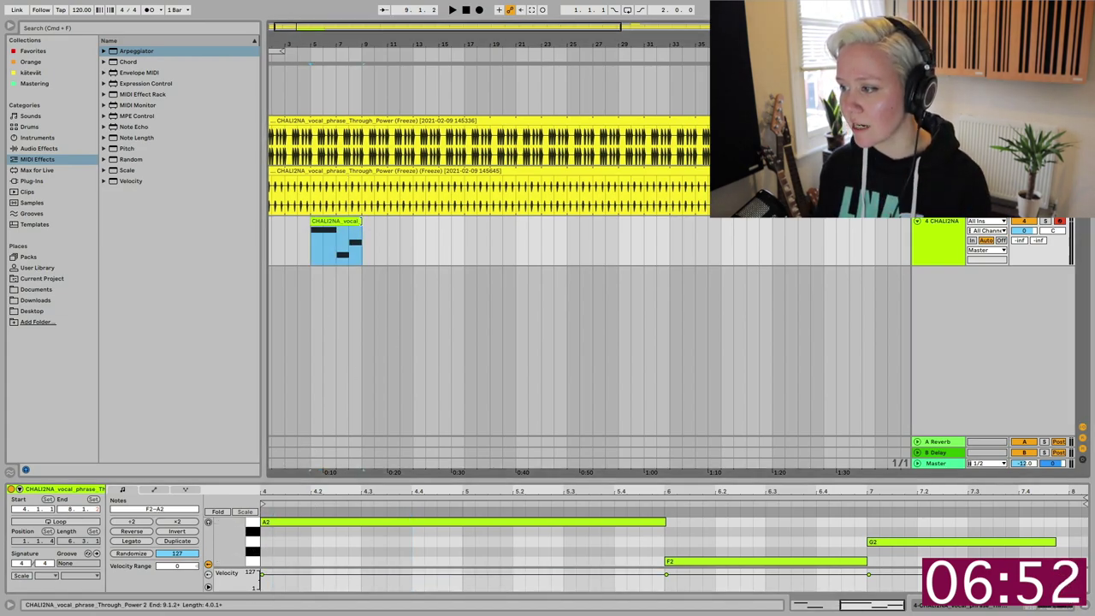
click(326, 511)
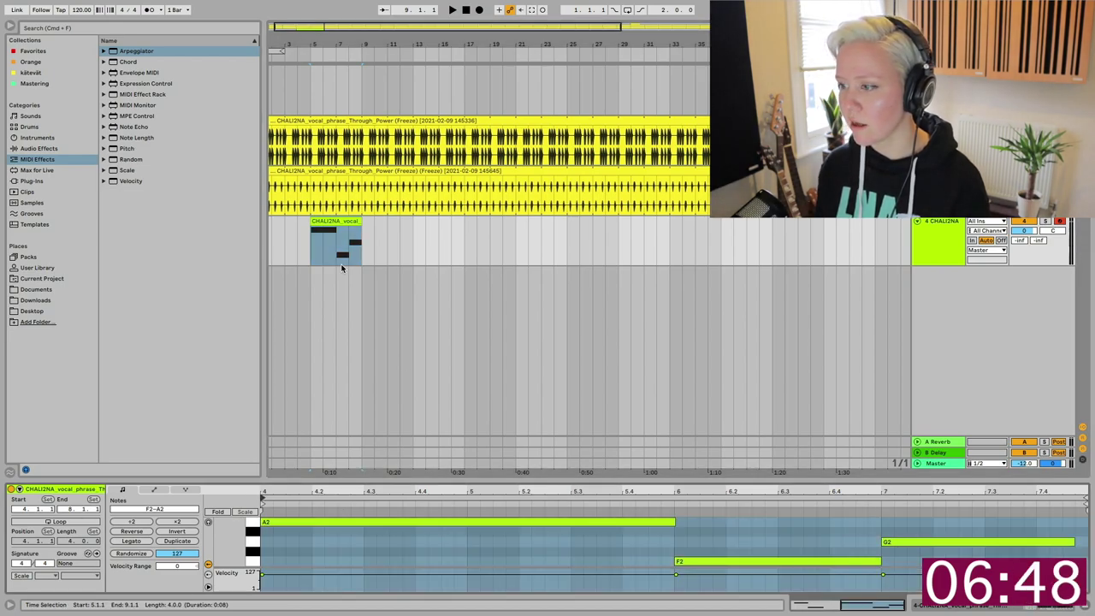
Move the four-bar melody clip to bar 1 and loop it out to bar 105
drag(318, 222, 270, 224)
click(297, 229)
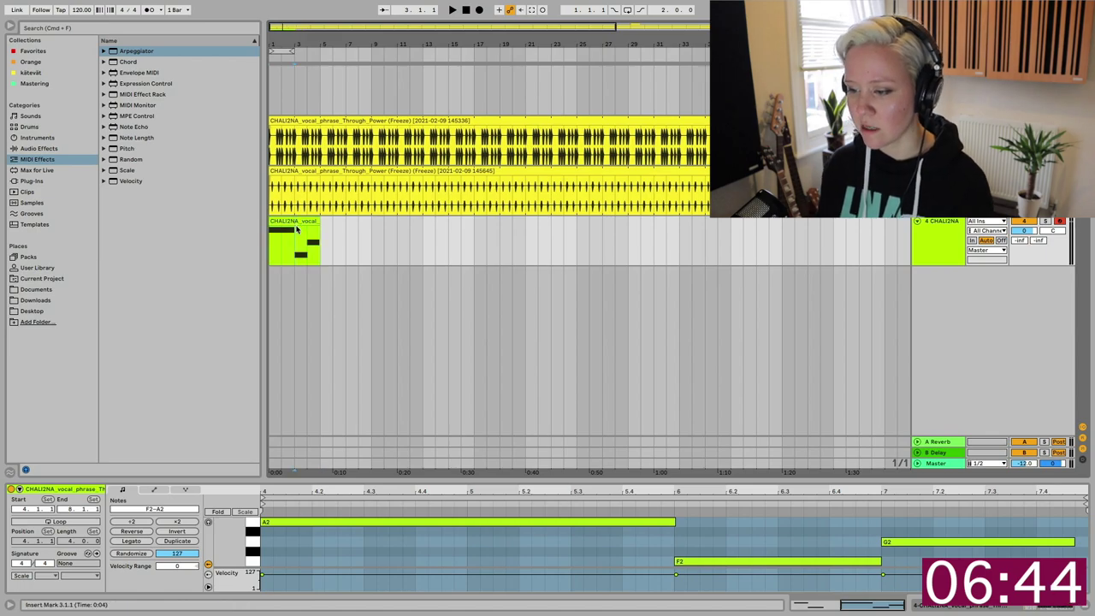
click(60, 520)
key(minus)
click(284, 243)
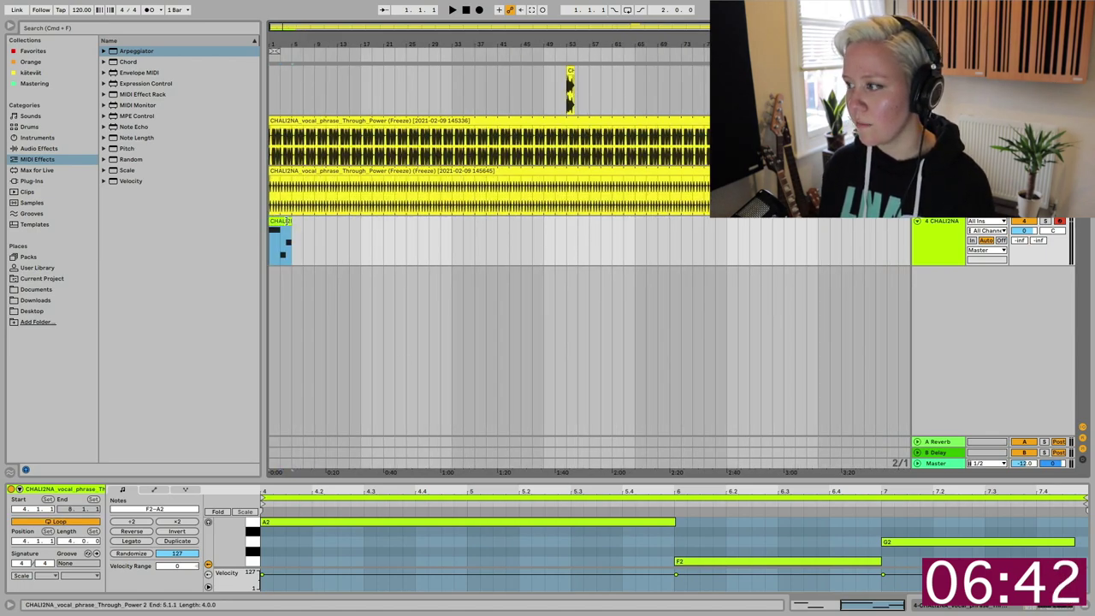
drag(290, 243, 864, 247)
key(space)
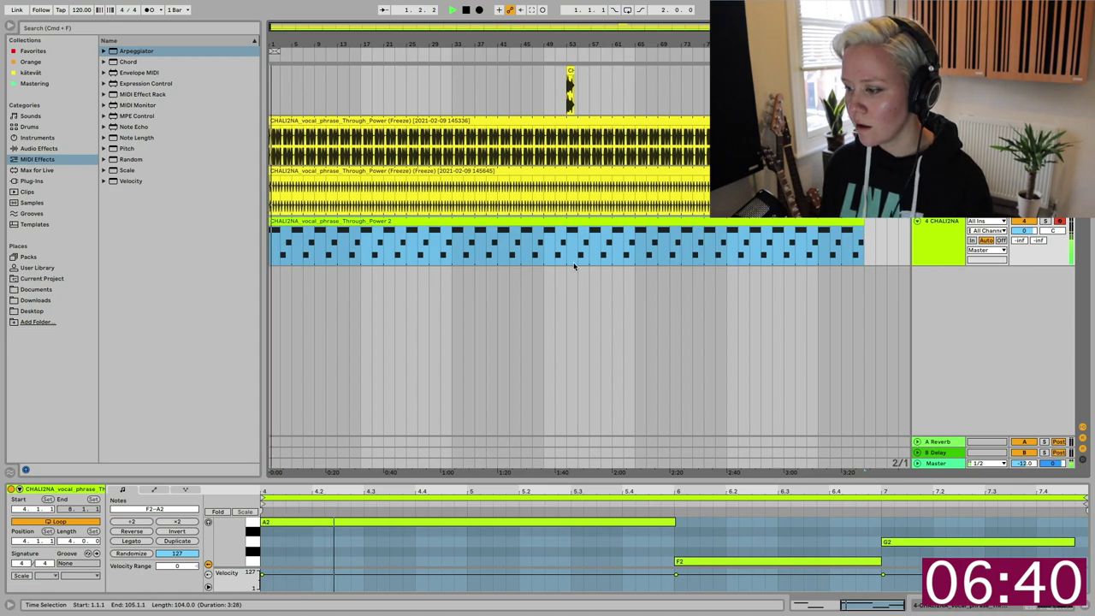
key(space)
Find the Saturator among the Drive & Color audio effects and add it after the melody track's Simpler
click(138, 181)
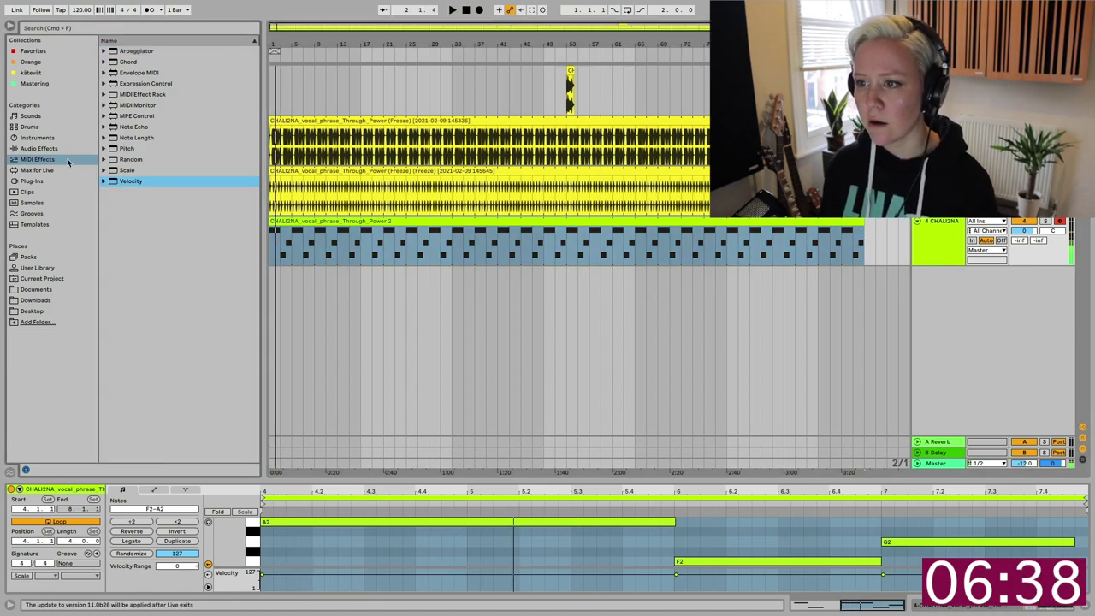
click(38, 138)
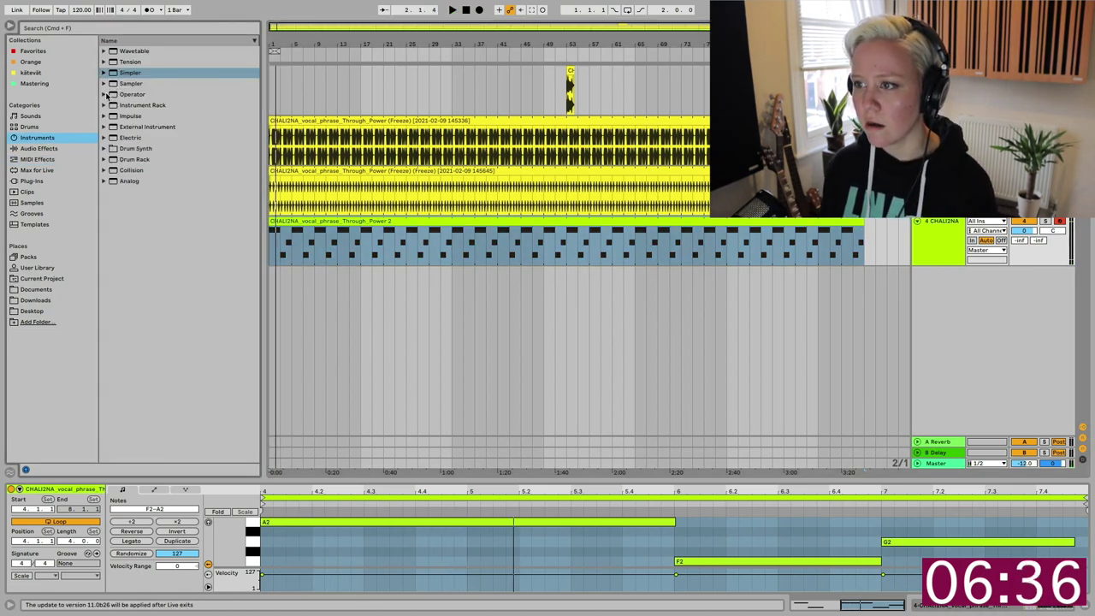
click(44, 148)
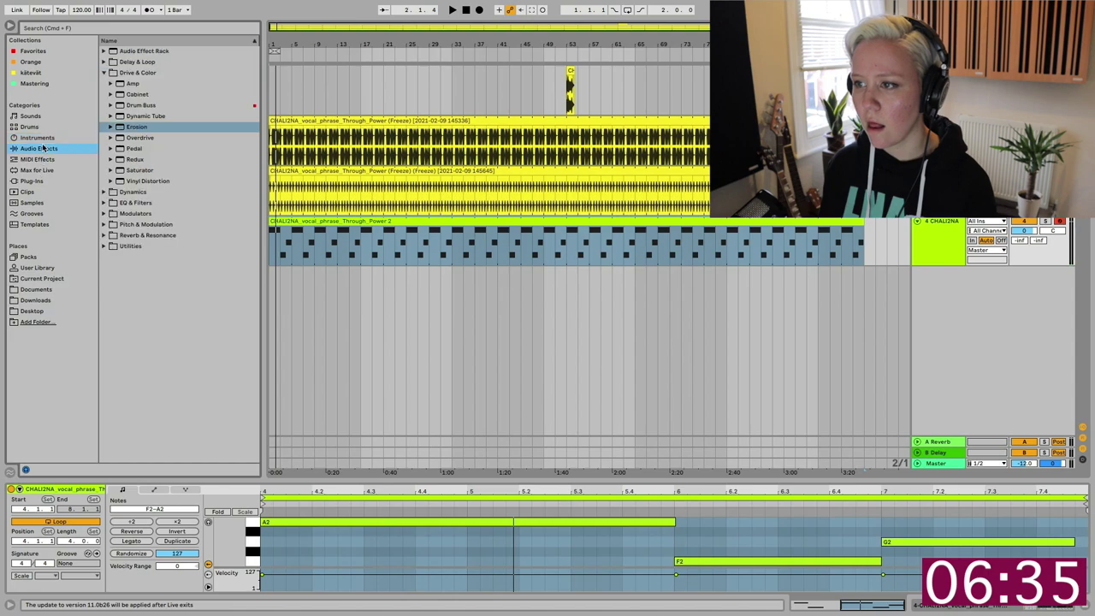
double_click(120, 172)
key(space)
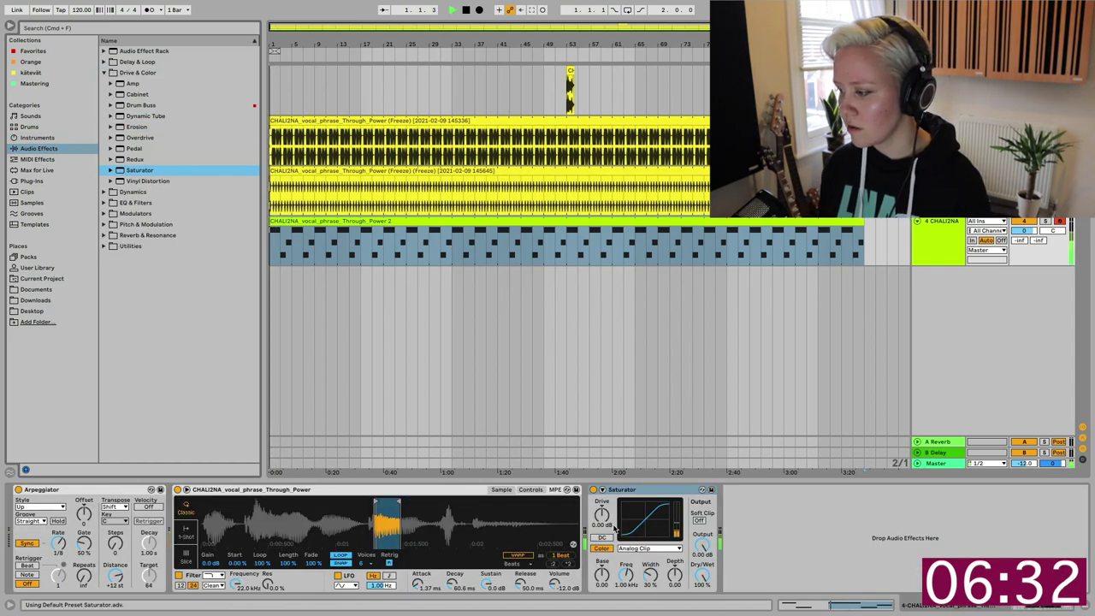
Set the Saturator to Hard Curve with 10.9 dB drive, -13.7 dB output, base -10.3 and depth 13.0
mouse_move(601, 514)
mouse_down()
mouse_move(601, 485)
mouse_move(601, 526)
mouse_up()
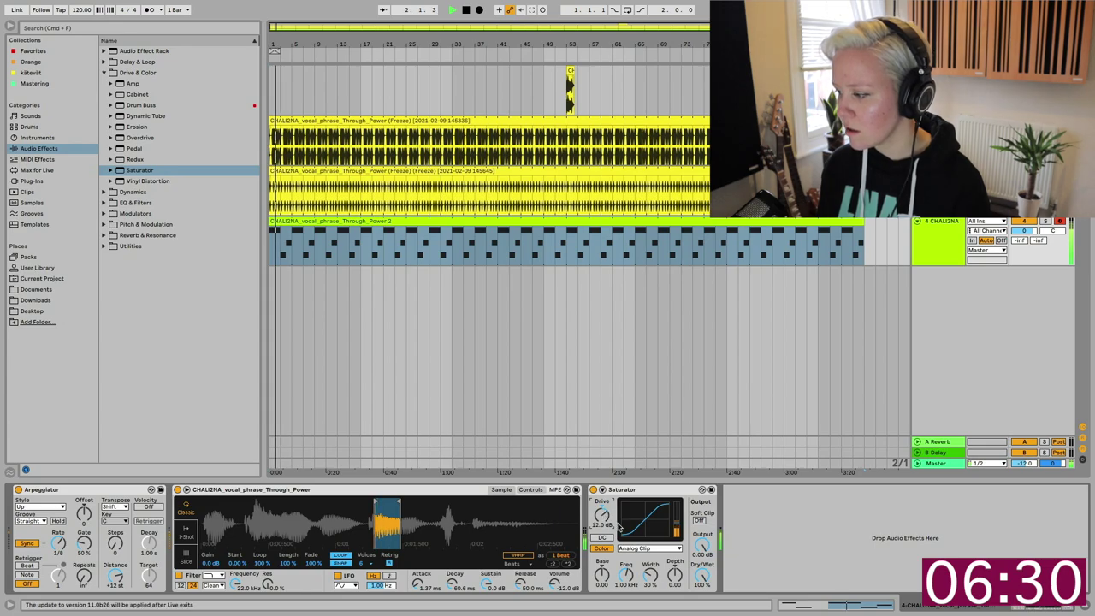
click(650, 548)
click(645, 582)
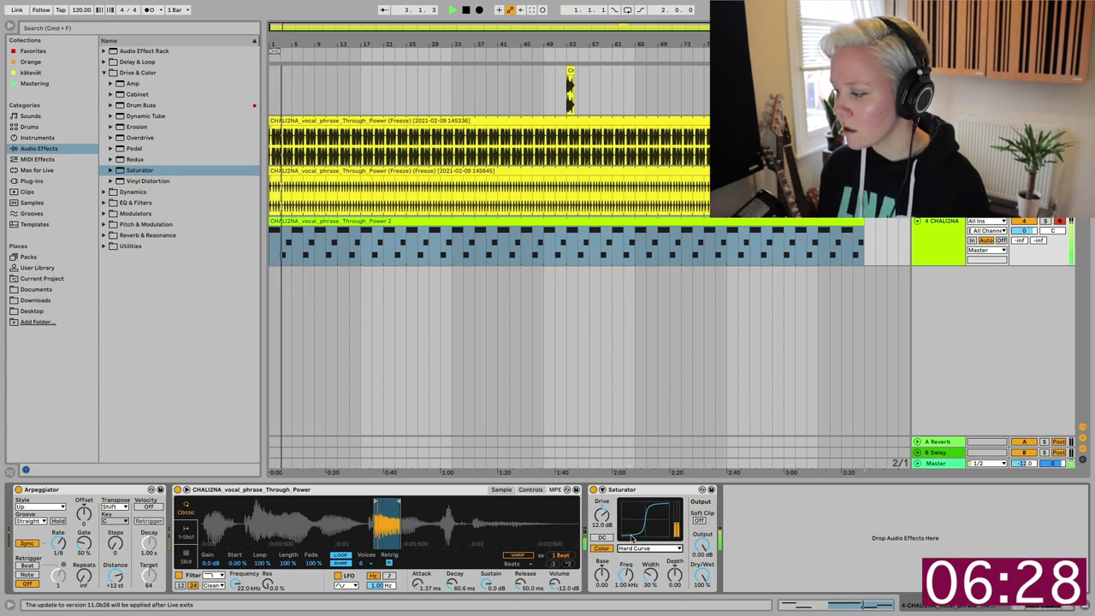
drag(601, 516, 601, 514)
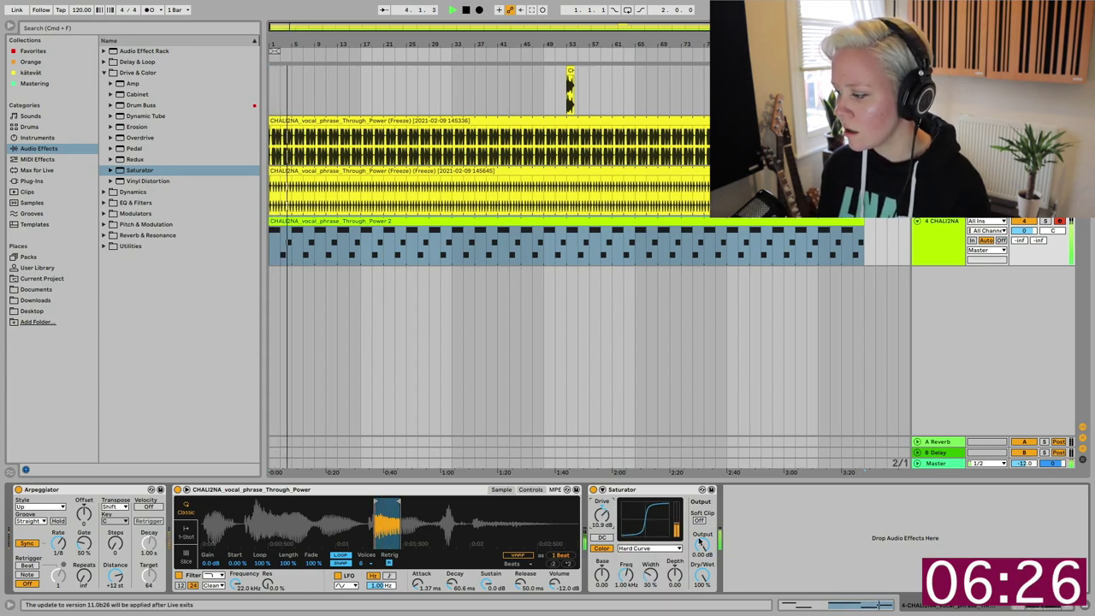
mouse_move(705, 545)
mouse_down()
mouse_move(705, 580)
mouse_move(707, 554)
mouse_up()
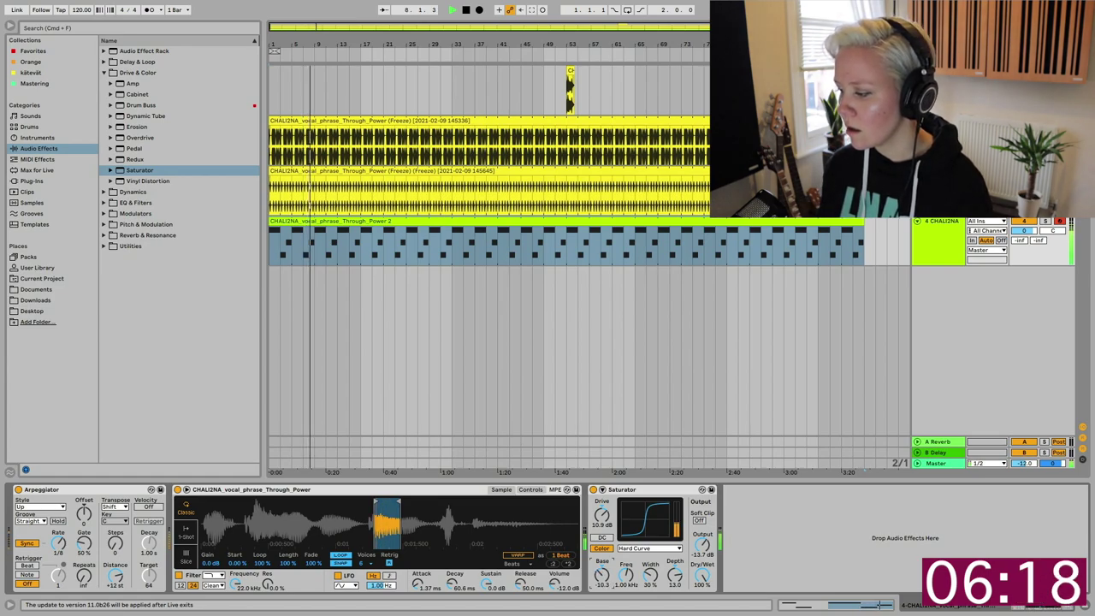
Turn on Arpeggiator velocity and its retrigger, set Retrigger to Beat, Decay to 1.55 s and Target to 18
click(147, 506)
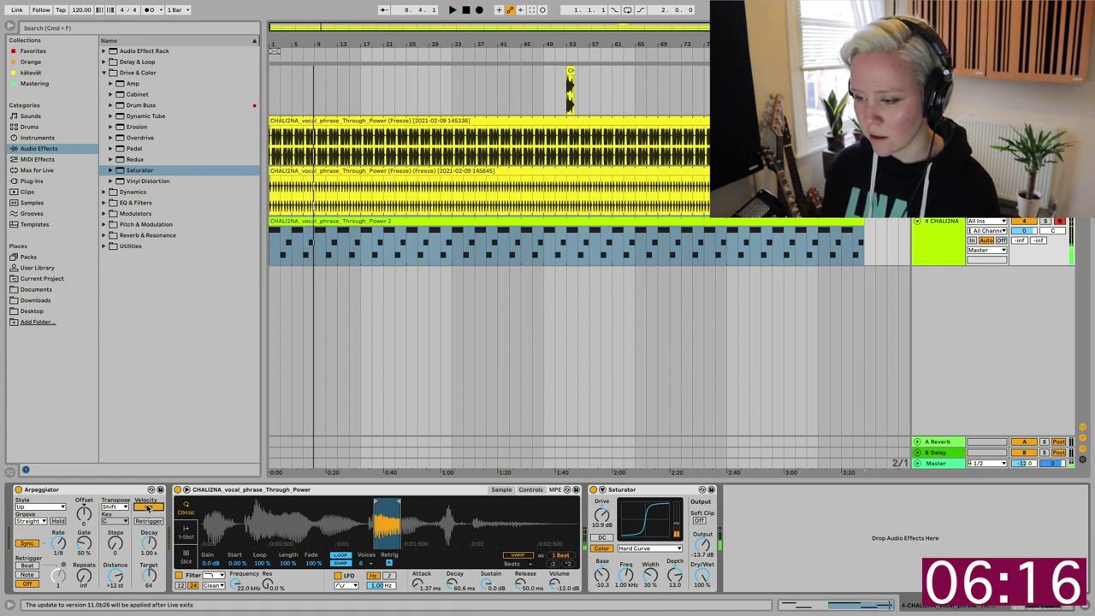
click(27, 566)
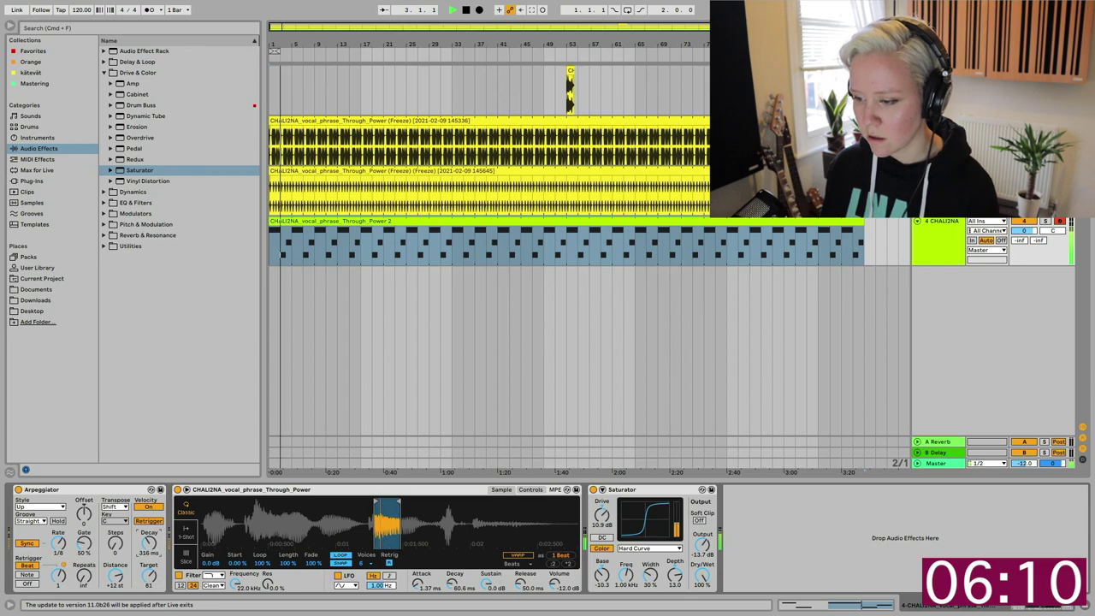
drag(149, 543, 148, 494)
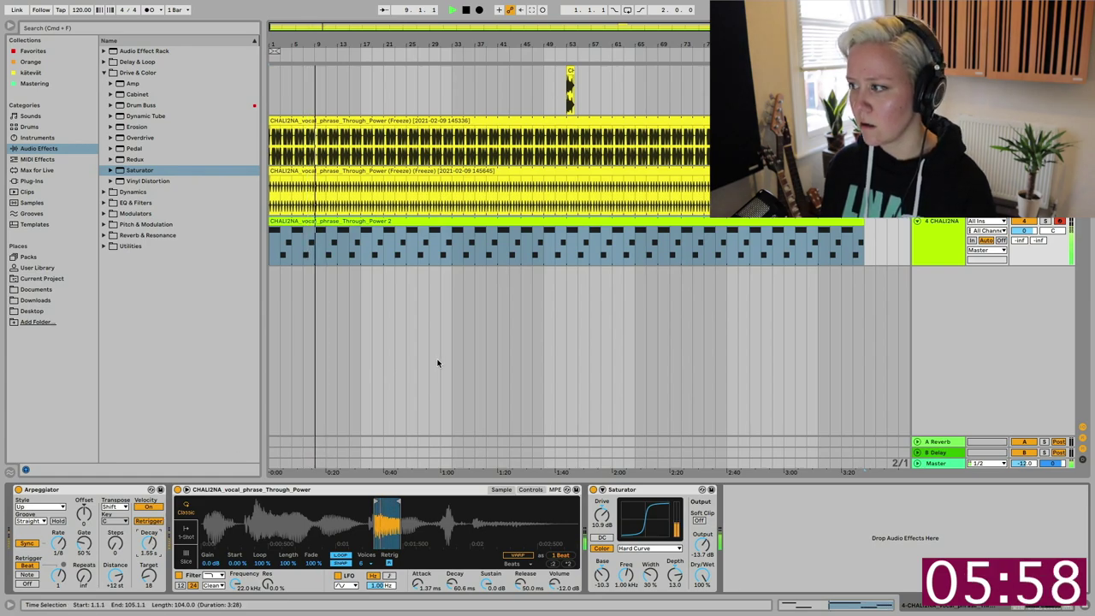
Insert a new MIDI track below the arpeggiated melody track
key(minus)
key(super+alt+b)
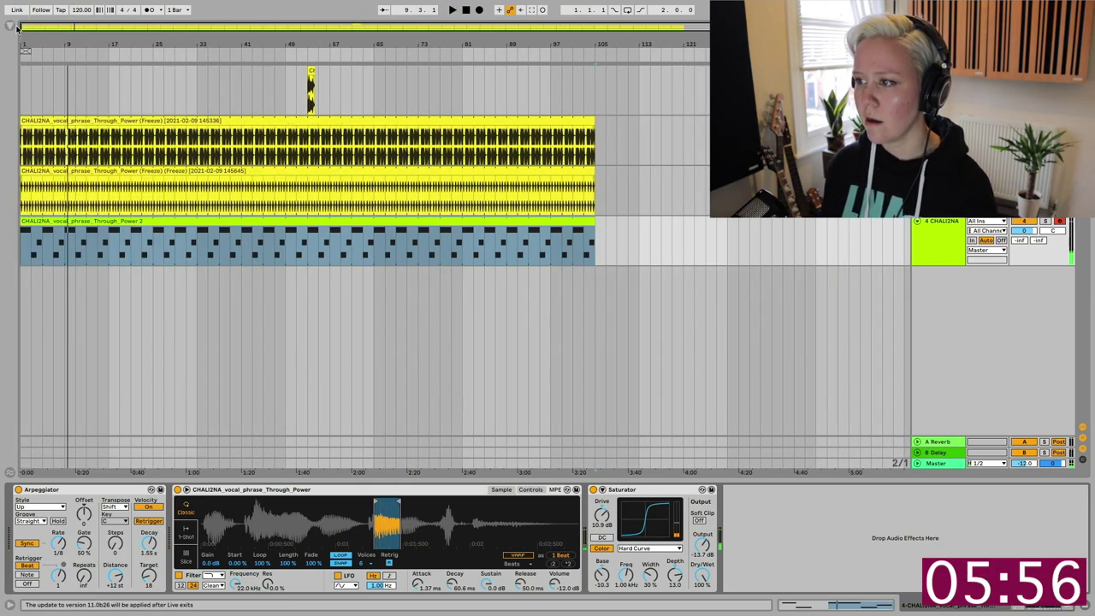
key(plus)
key(plus)
key(minus)
key(minus)
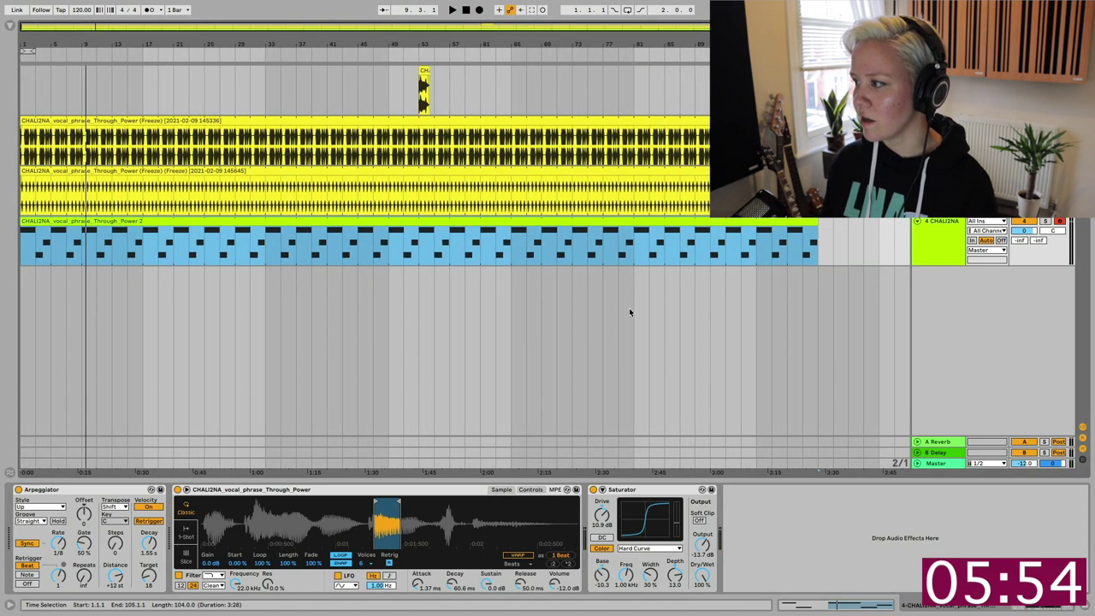
click(906, 240)
click(935, 245)
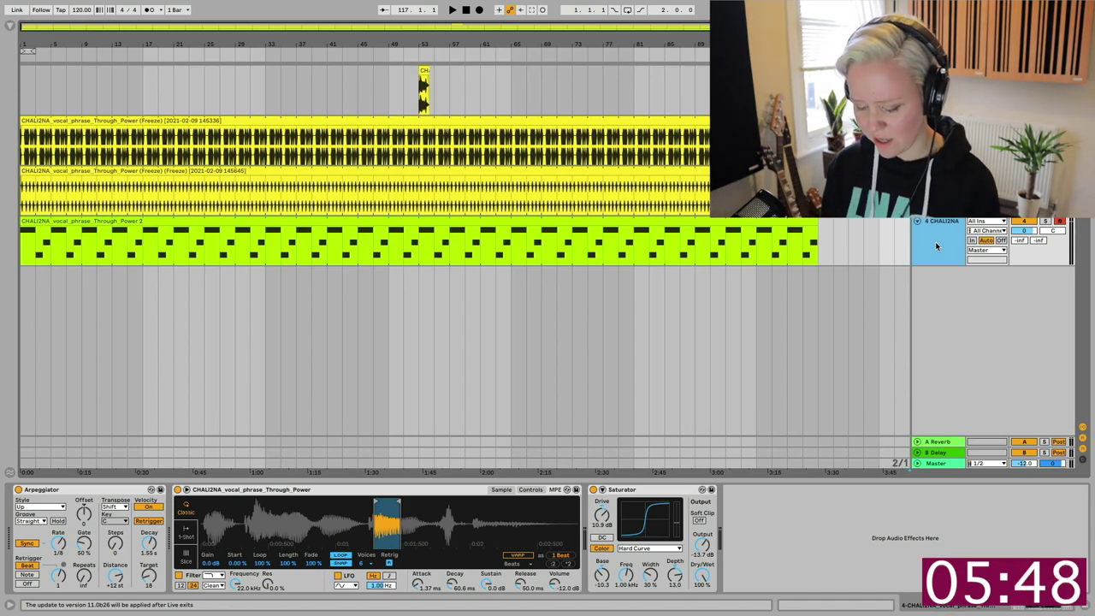
key(ctrl+shift+t)
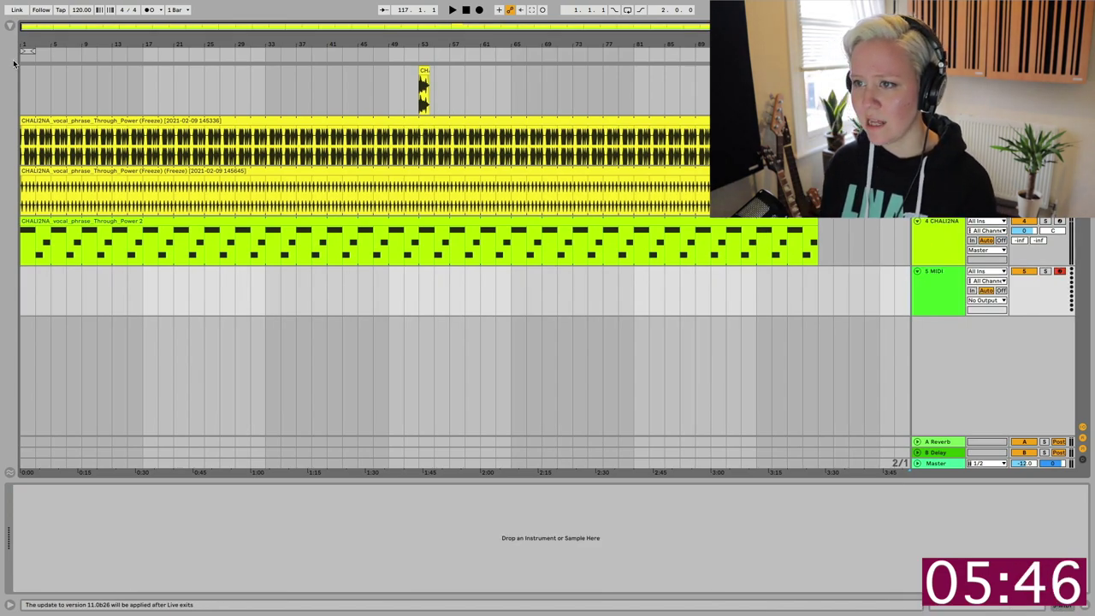
Load a Simpler on the new MIDI track and drop the original vocal phrase clip into it
key(ctrl+alt+b)
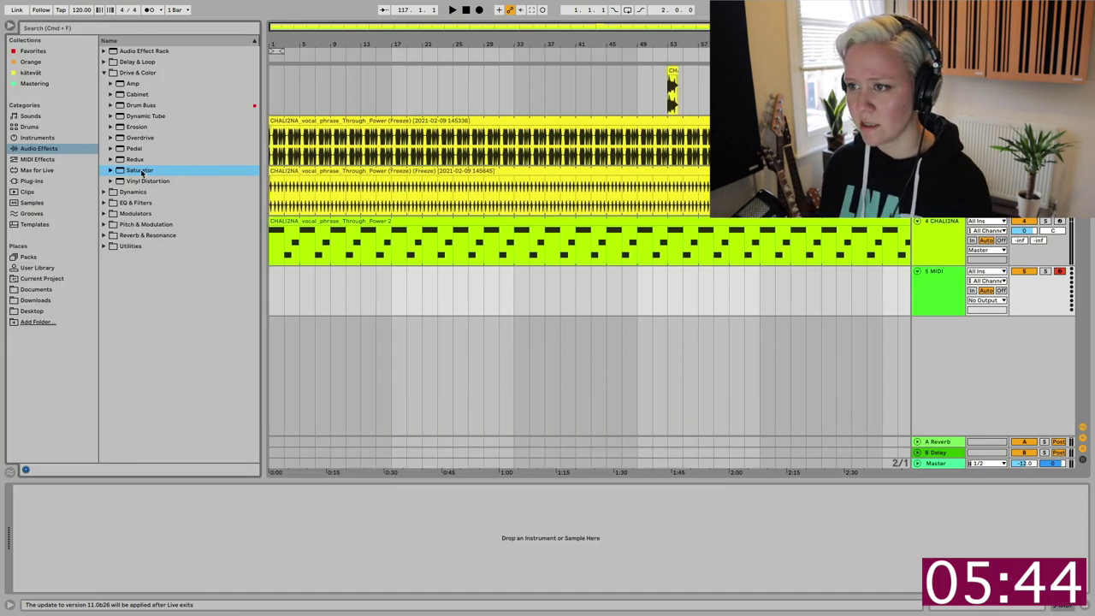
click(35, 139)
double_click(124, 73)
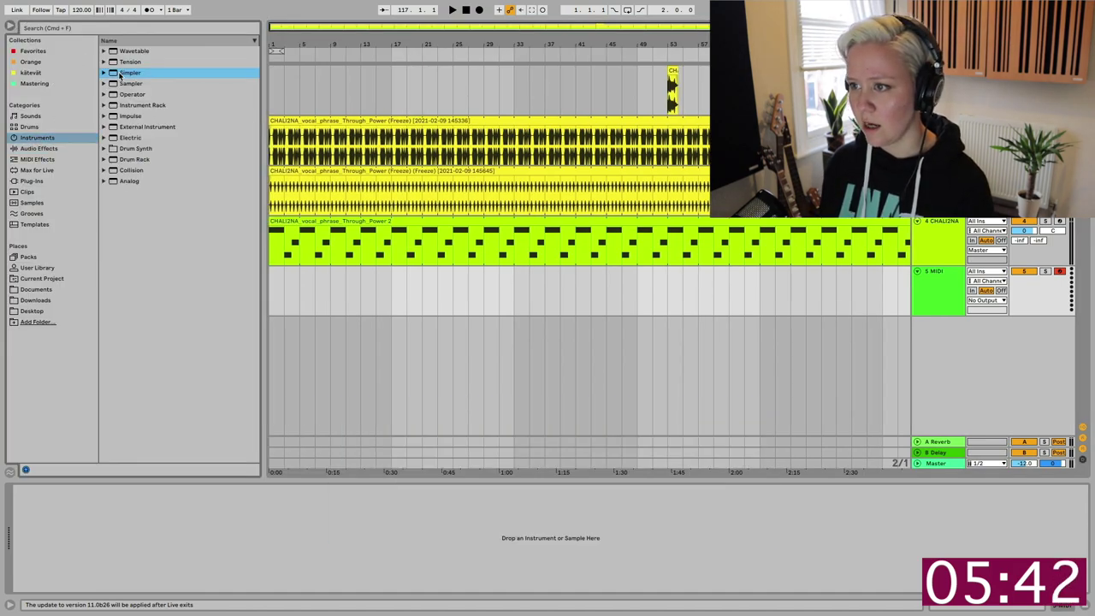
drag(668, 68, 177, 521)
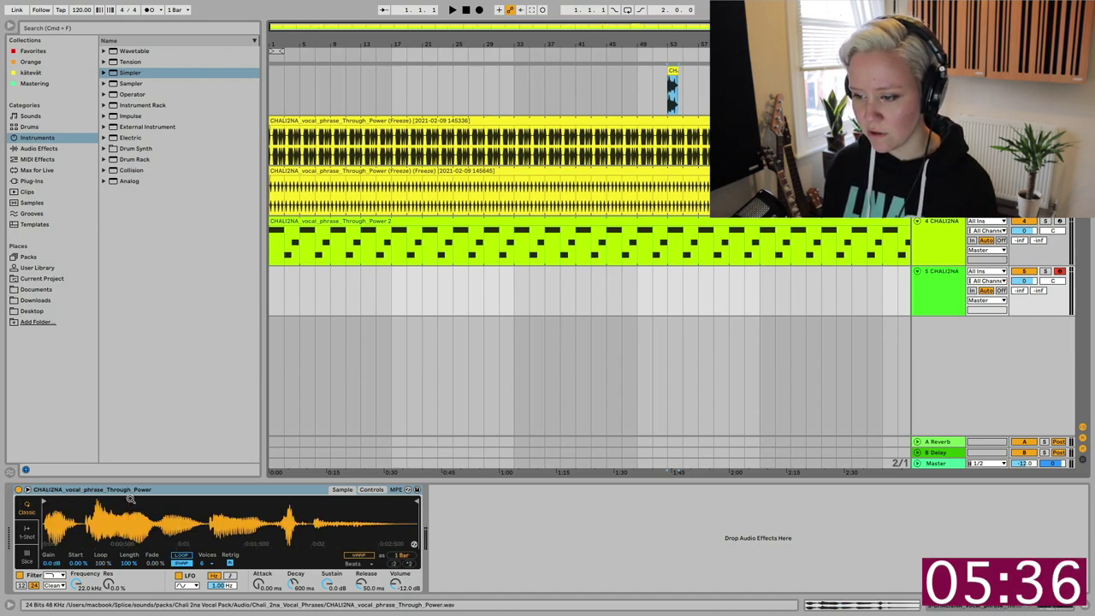
Trim the Simpler's playback region to the second vocal section of the waveform and audition it
mouse_move(45, 501)
mouse_down()
mouse_move(146, 502)
mouse_move(96, 503)
mouse_up()
drag(416, 501, 158, 501)
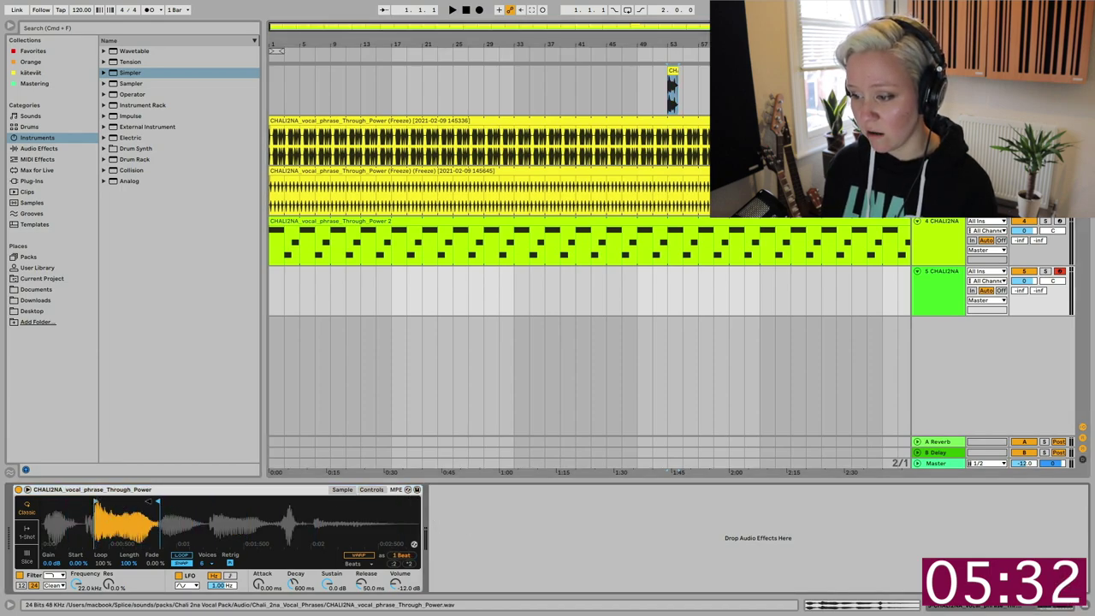
key(z)
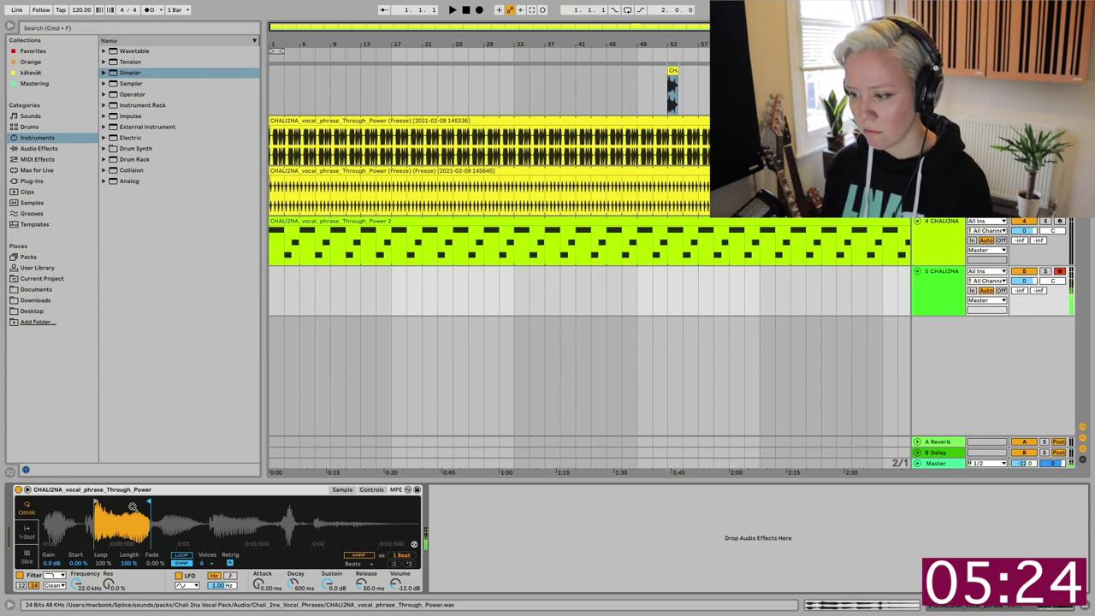
Sync the Simpler's LFO rate to 1/16 and set Attack to 1.01 ms, Spread to 8% and Ran>Pan to 12%
click(370, 489)
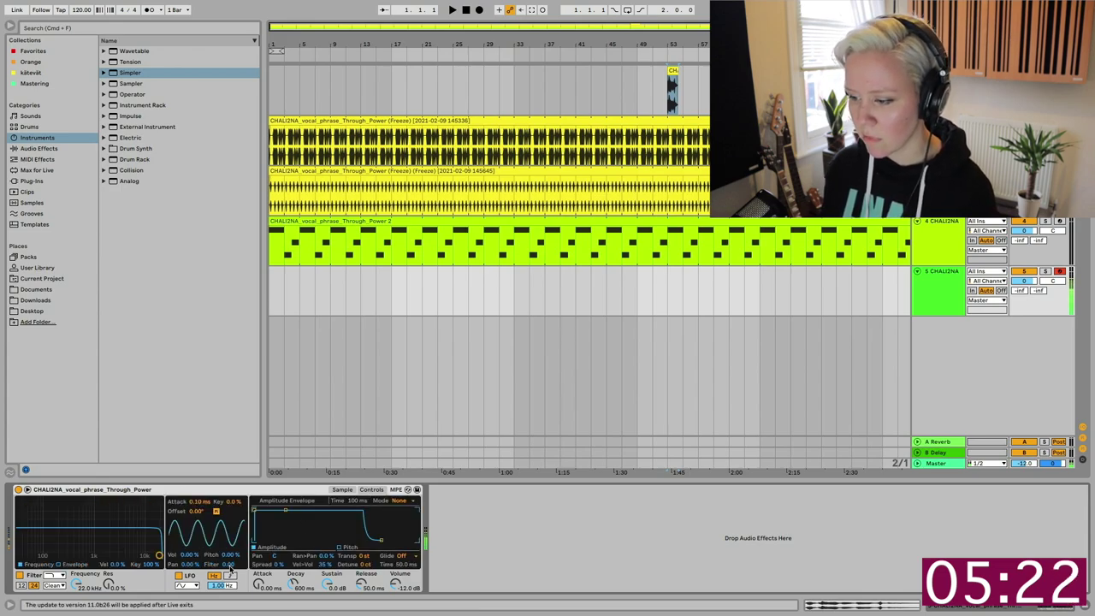
click(229, 575)
drag(223, 588, 223, 596)
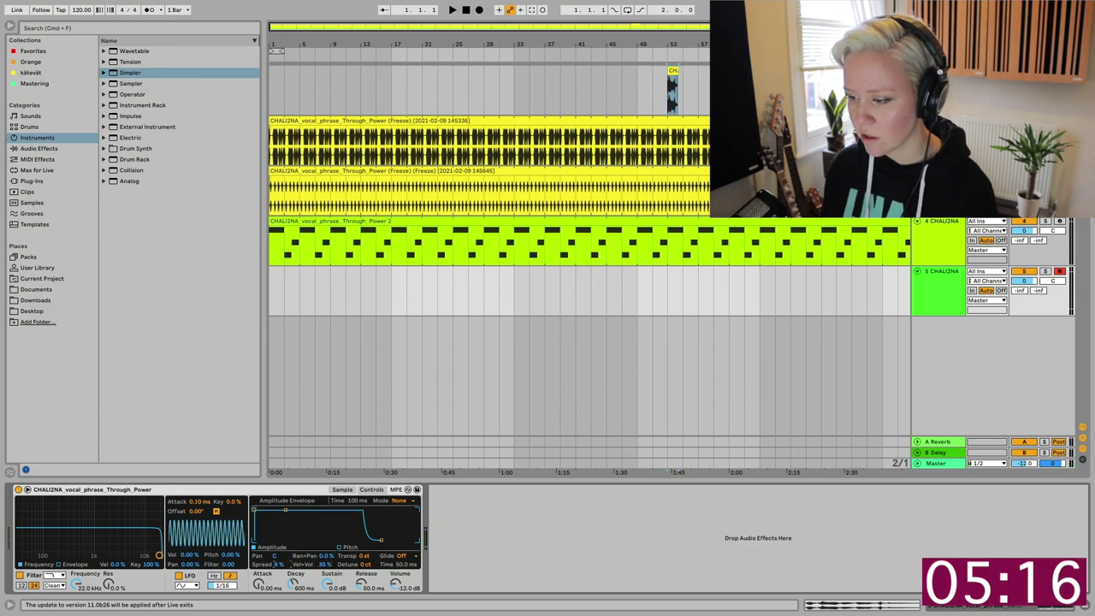
drag(326, 556, 326, 550)
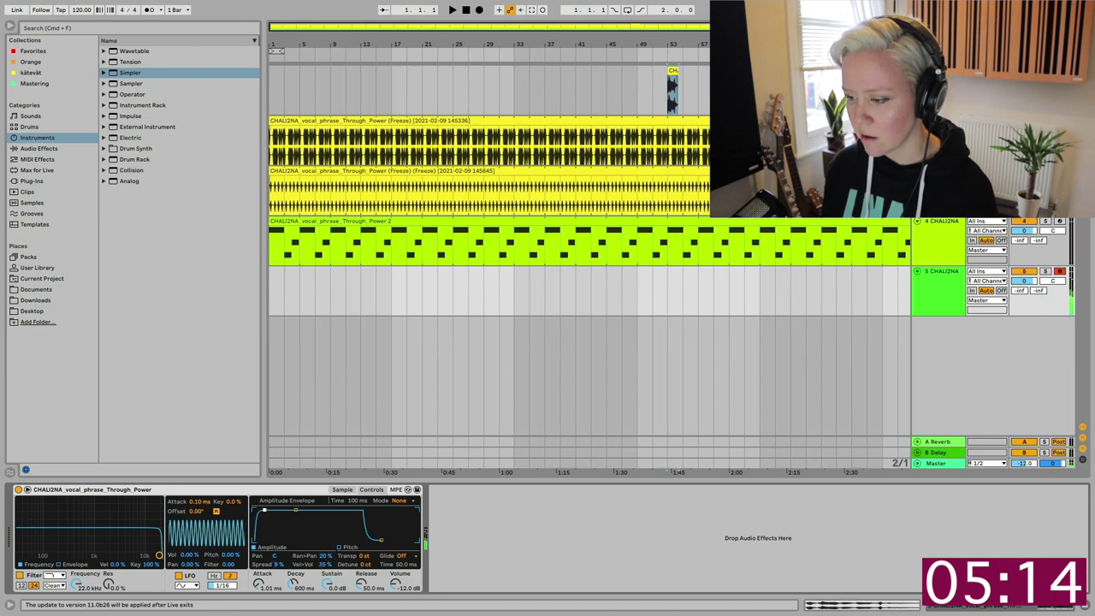
mouse_move(264, 510)
mouse_down()
mouse_move(292, 510)
mouse_move(273, 510)
mouse_up()
drag(274, 565, 326, 554)
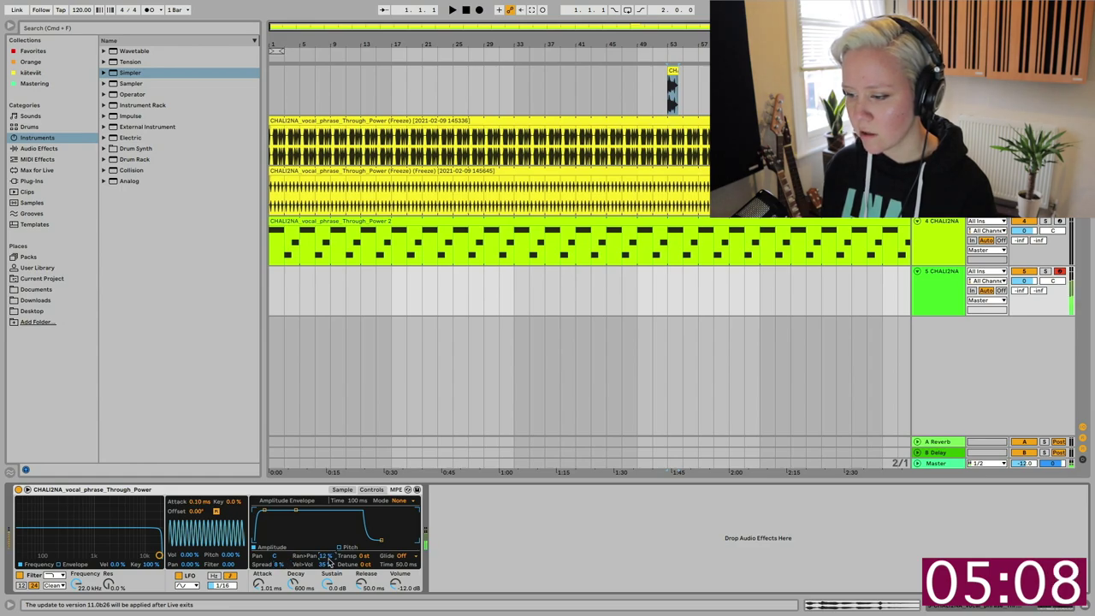
Shape the Simpler's filter as a Morph type with 68% resonance, morph 43 bp/hp and frequency 732 Hz
drag(158, 555, 122, 526)
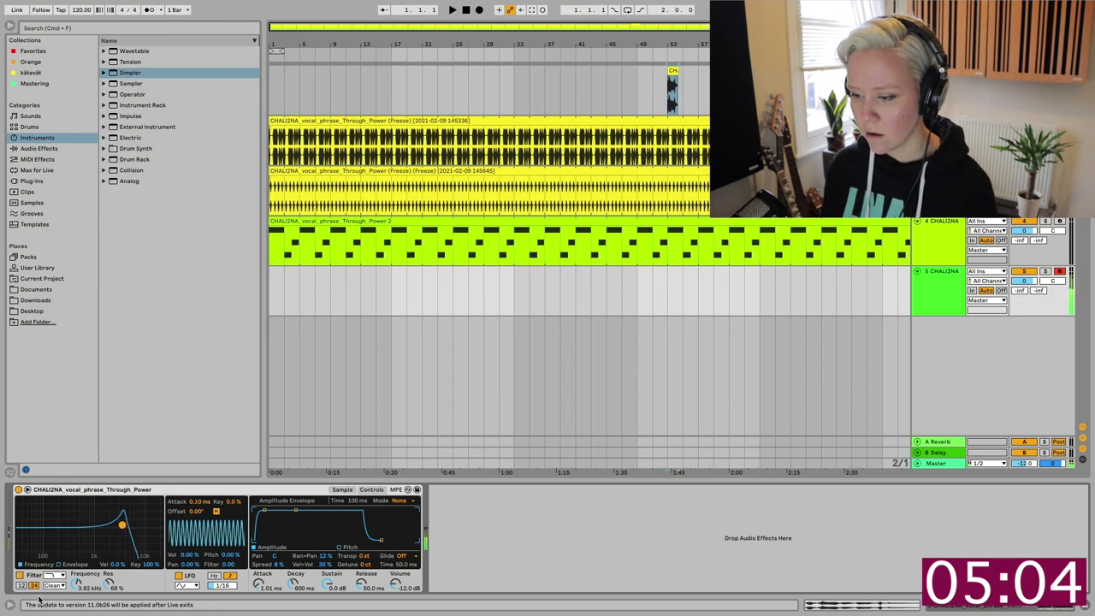
click(65, 576)
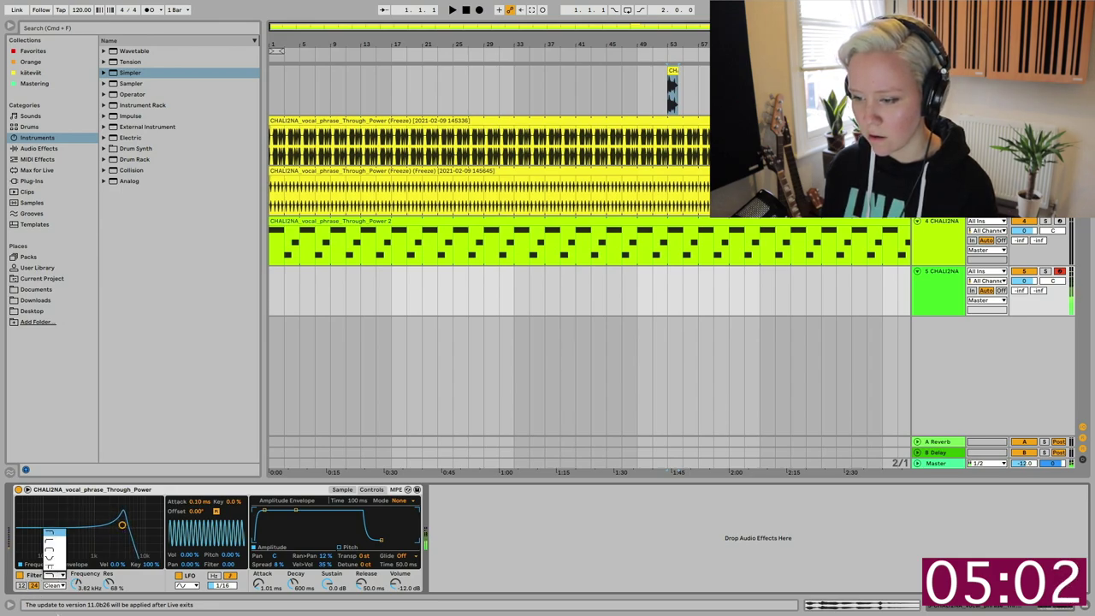
click(56, 567)
drag(134, 585, 134, 539)
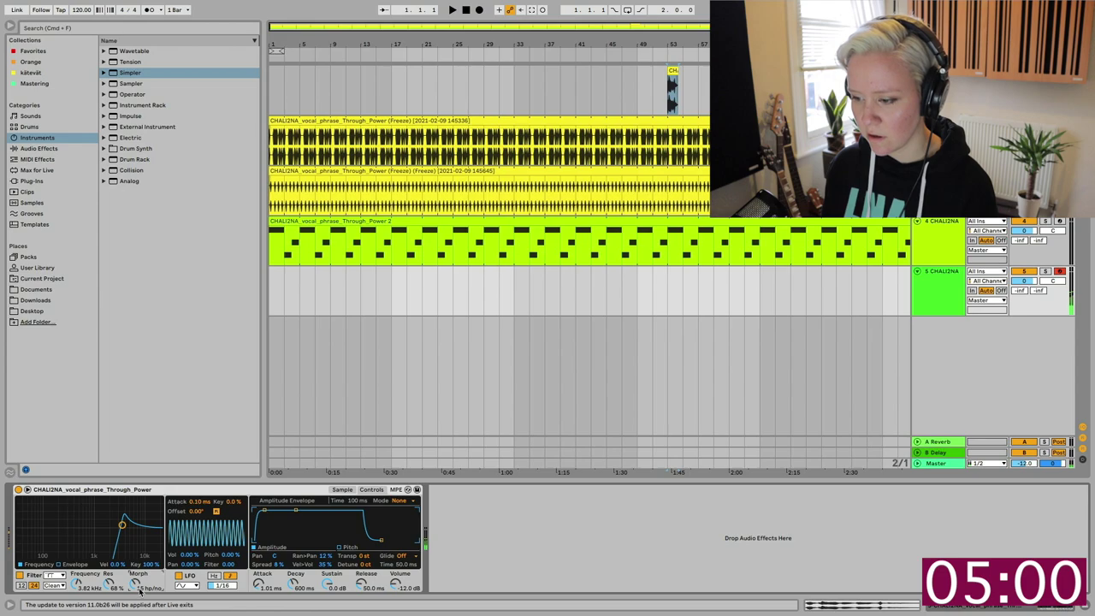
drag(139, 590, 140, 564)
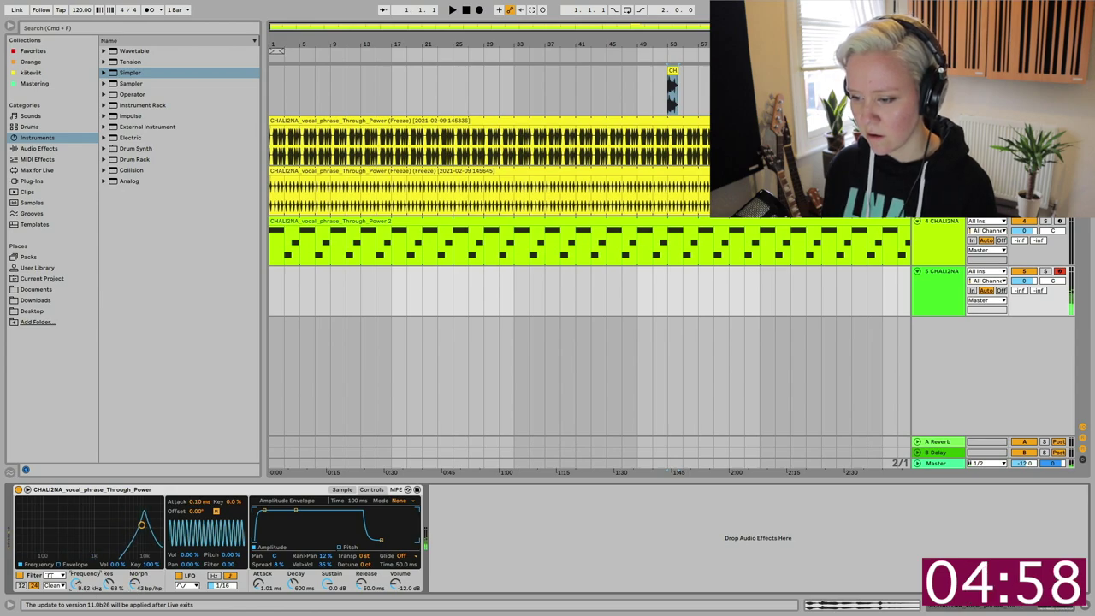
drag(141, 524, 85, 524)
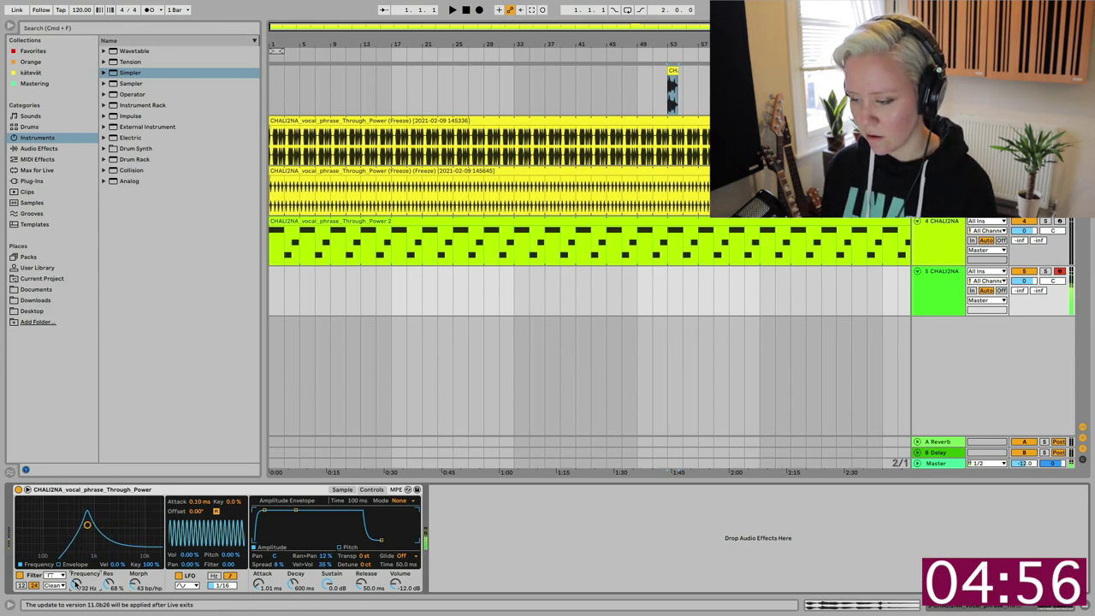
Raise the new track's Reverb send slightly, set its Delay send to -10.0 dB and audition the sound
key(Tab)
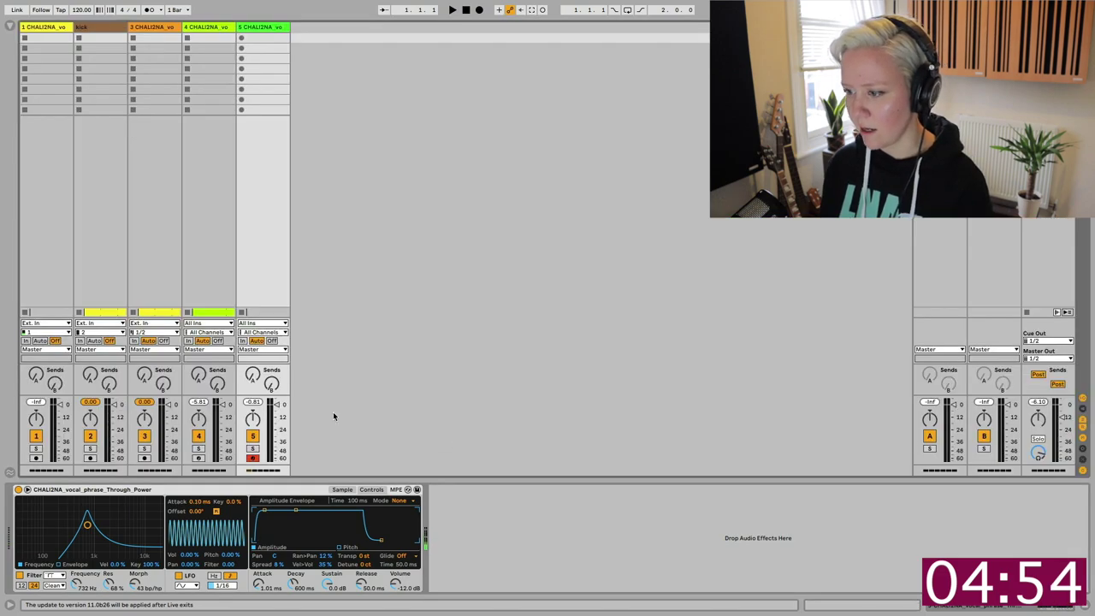
drag(284, 397, 272, 377)
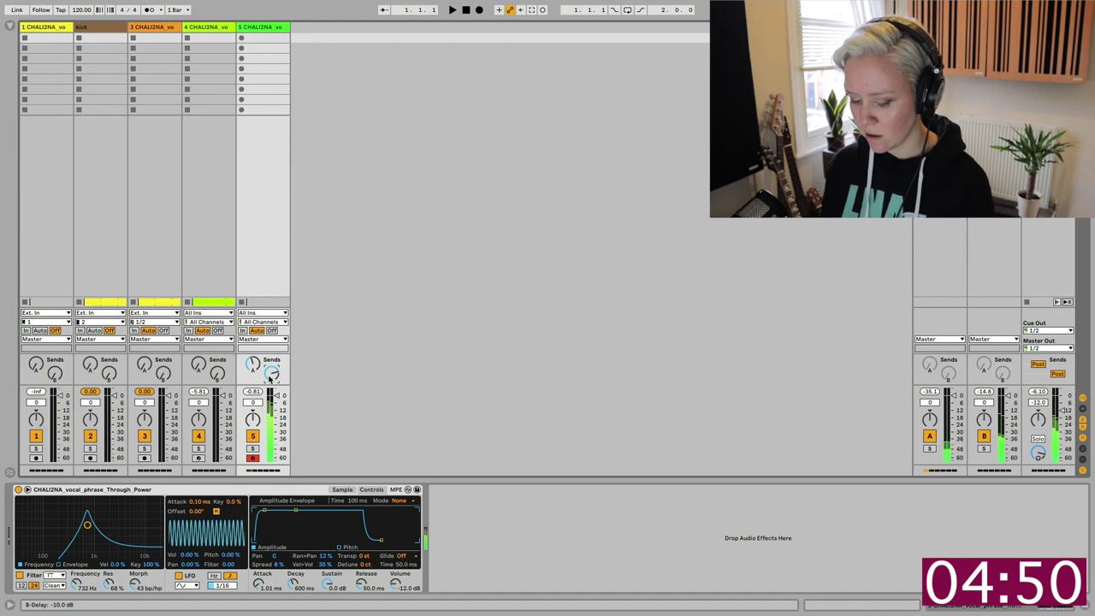
key(x)
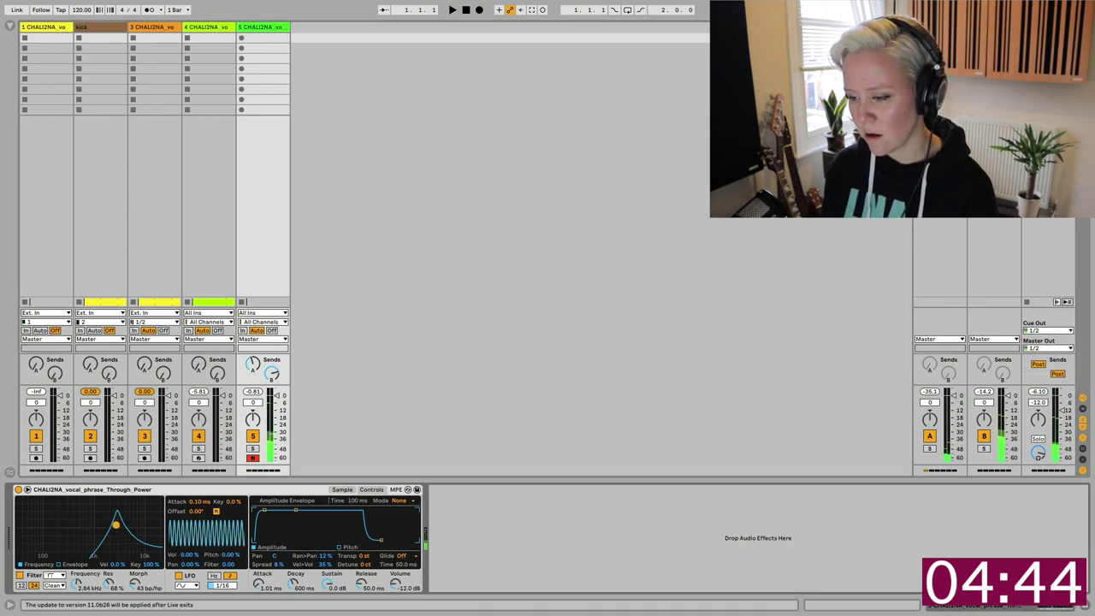
Lower the Simpler's filter frequency to 455 Hz and audition the arrangement from bar 1
drag(87, 523, 77, 527)
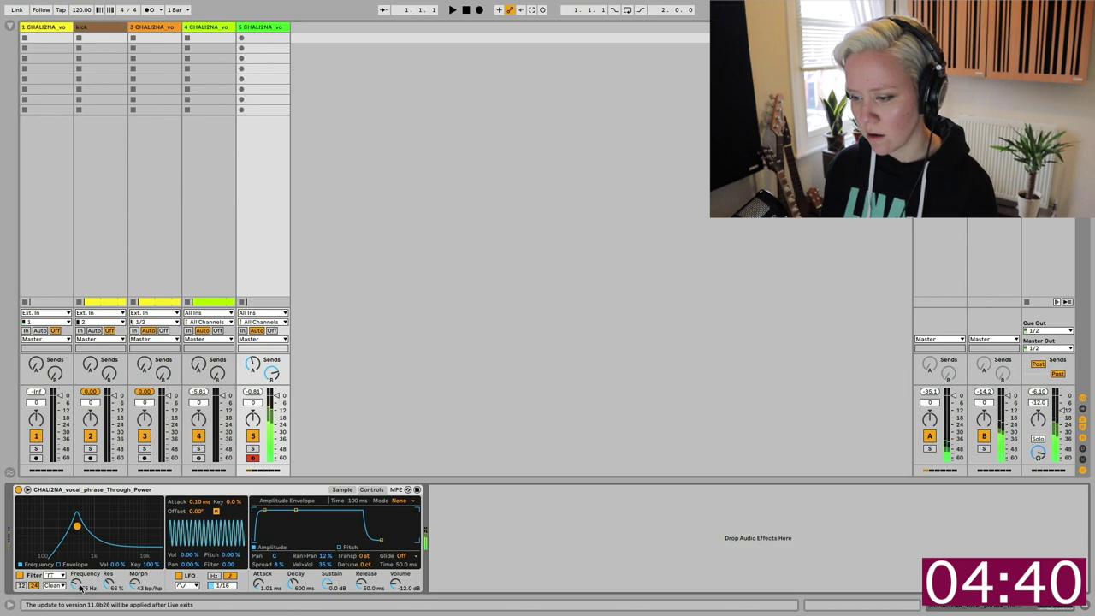
key(Tab)
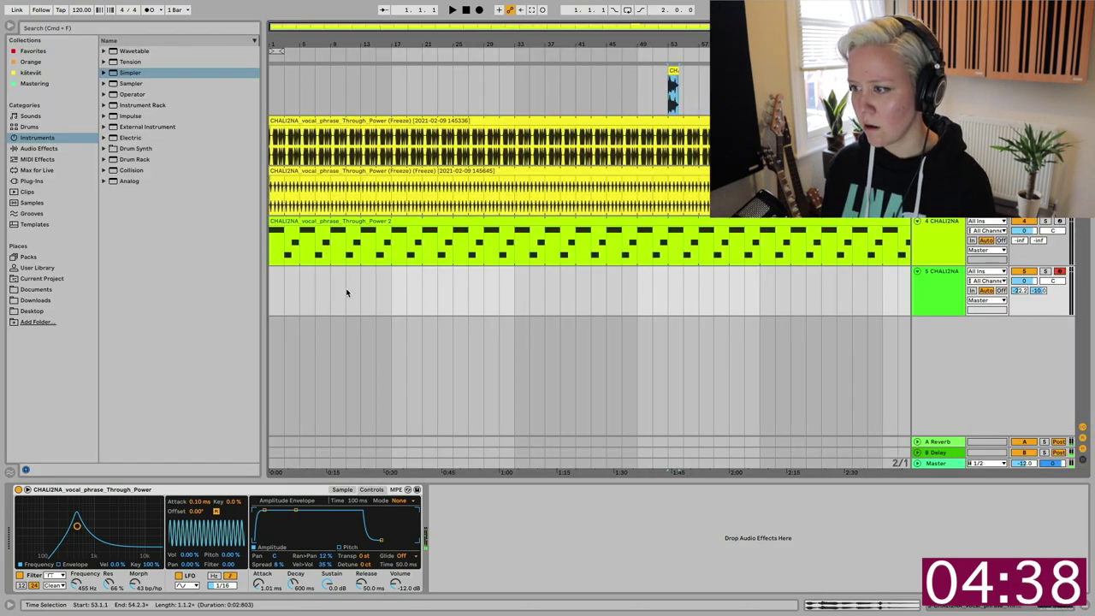
click(268, 296)
key(space)
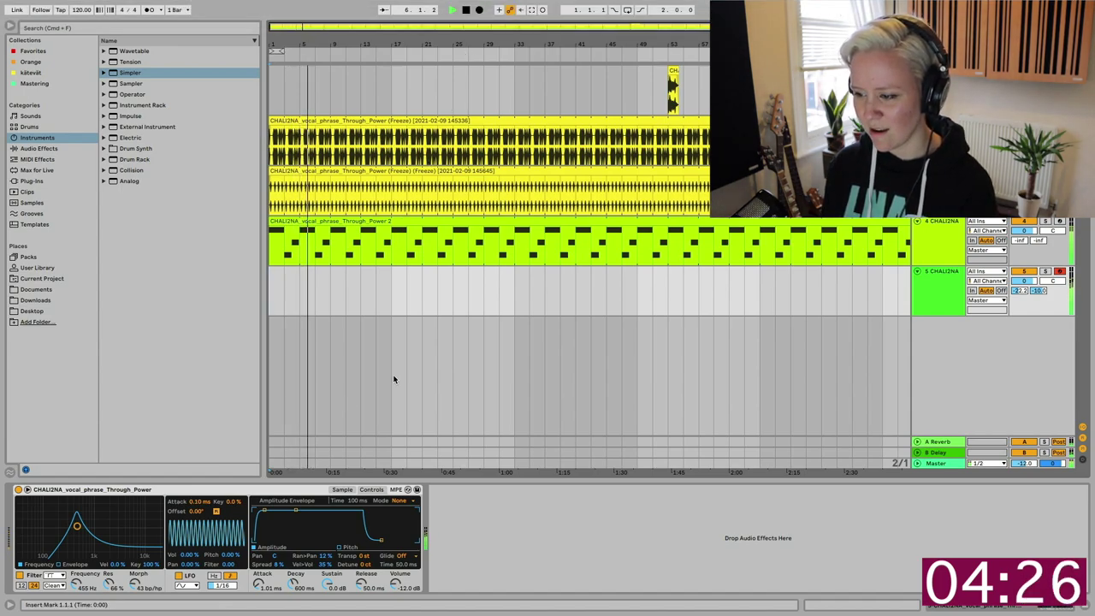
key(space)
Change the Simpler's filter to low-pass and set its frequency to 10.9 kHz with 63% resonance
click(56, 575)
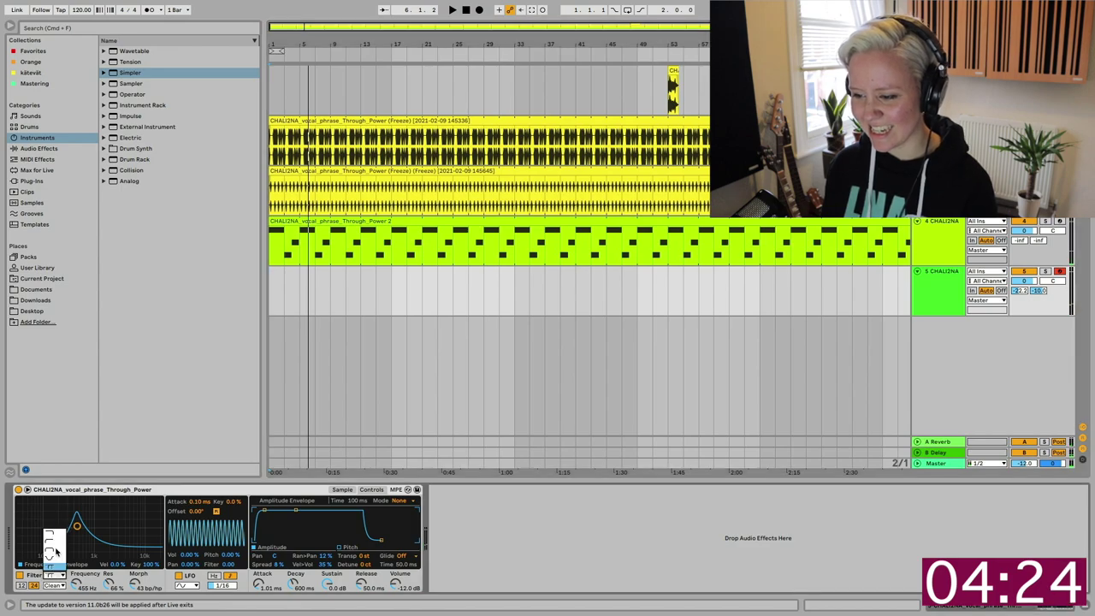
click(58, 535)
drag(77, 527, 130, 525)
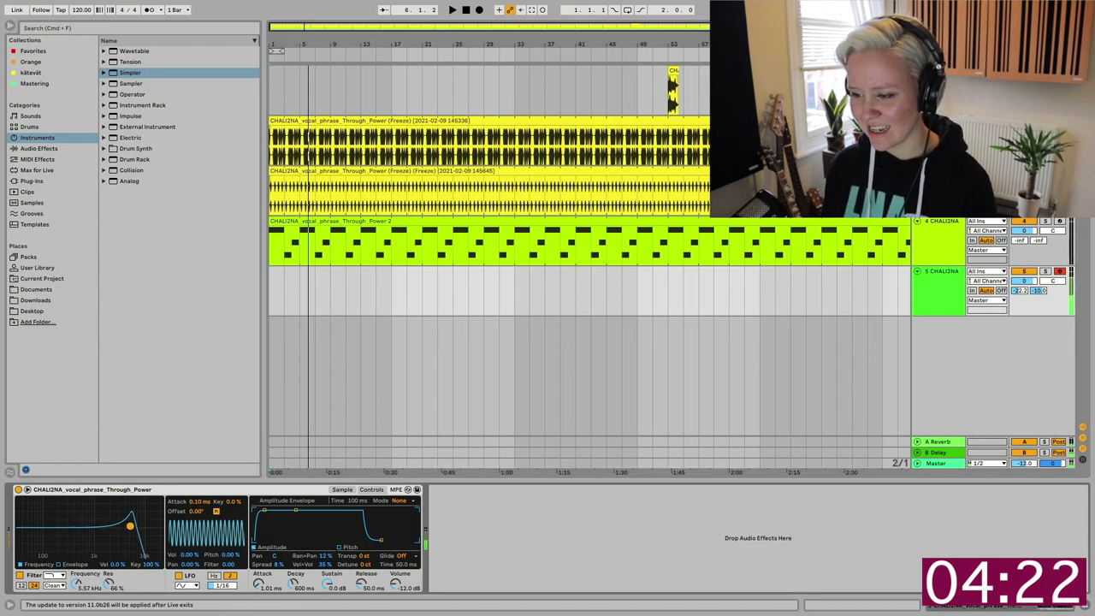
Move the Simpler's playback region to the short vocal section just before 1.5 seconds and set the computer keyboard octave to C5–D6
click(342, 489)
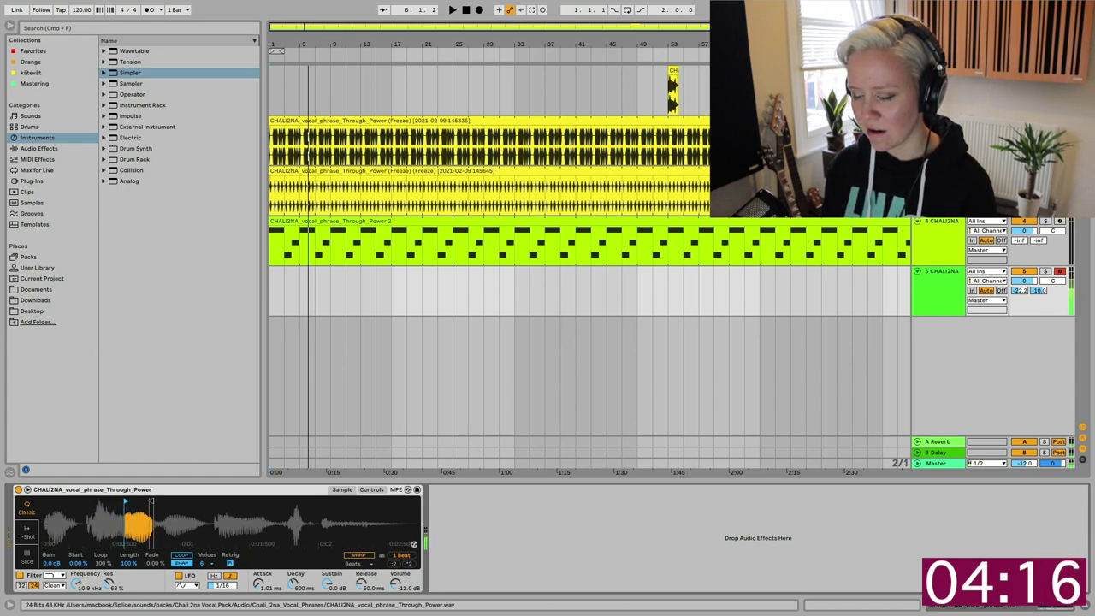
drag(151, 501, 282, 501)
mouse_move(127, 499)
mouse_down()
mouse_move(232, 501)
mouse_move(171, 505)
mouse_up()
drag(268, 505, 196, 501)
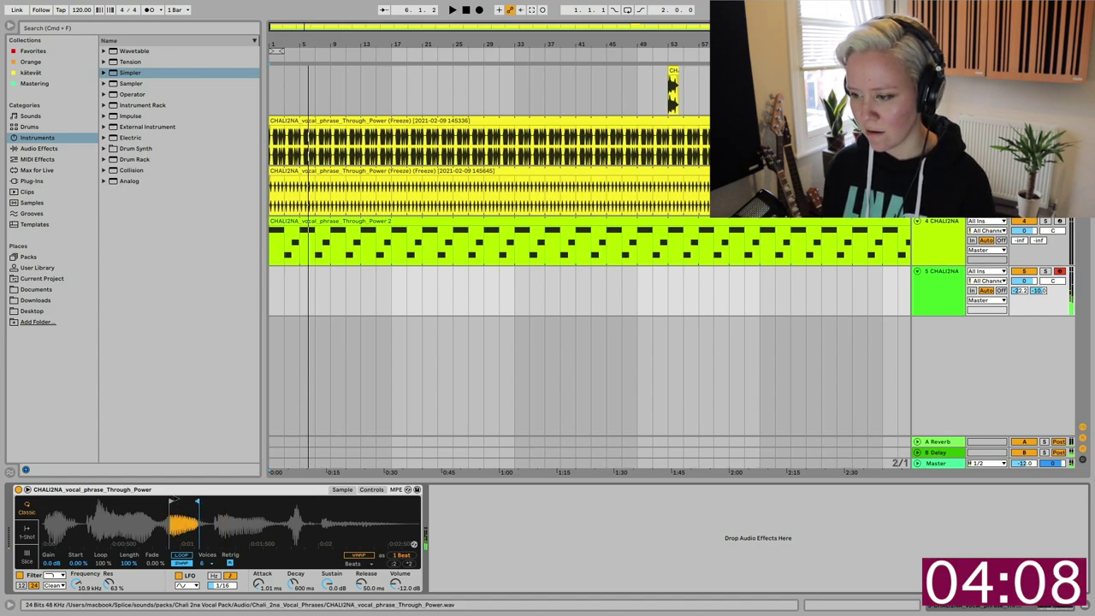
drag(171, 496, 121, 497)
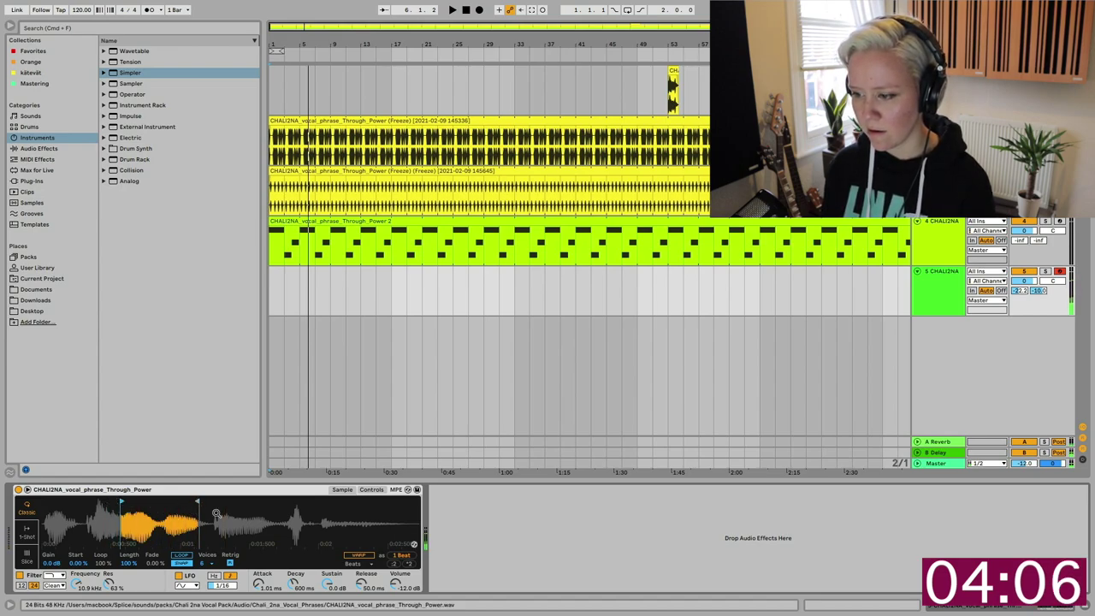
drag(196, 501, 267, 502)
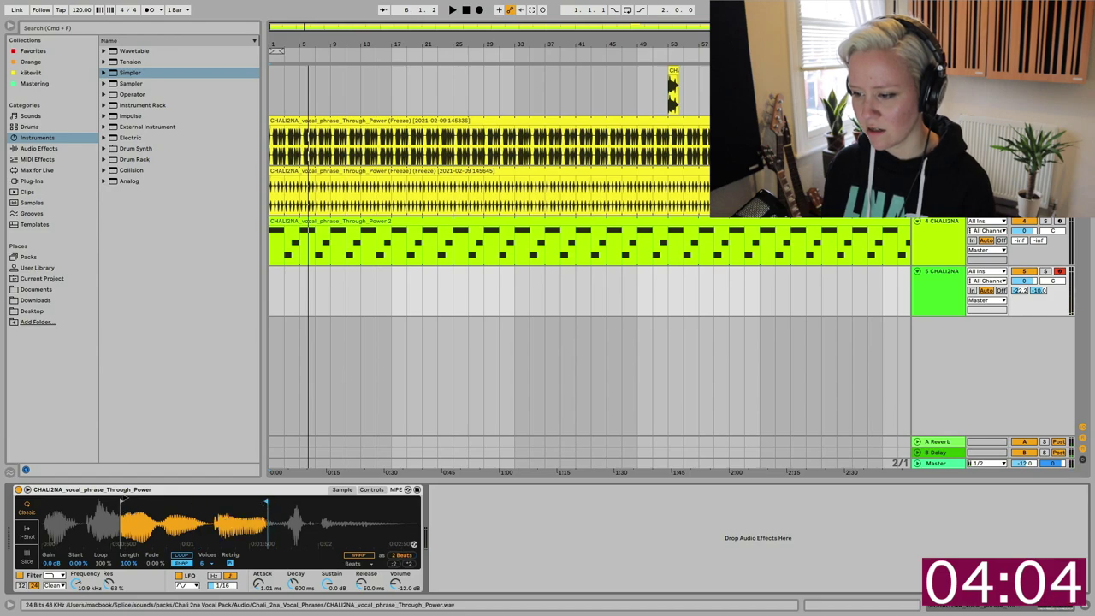
drag(121, 501, 220, 501)
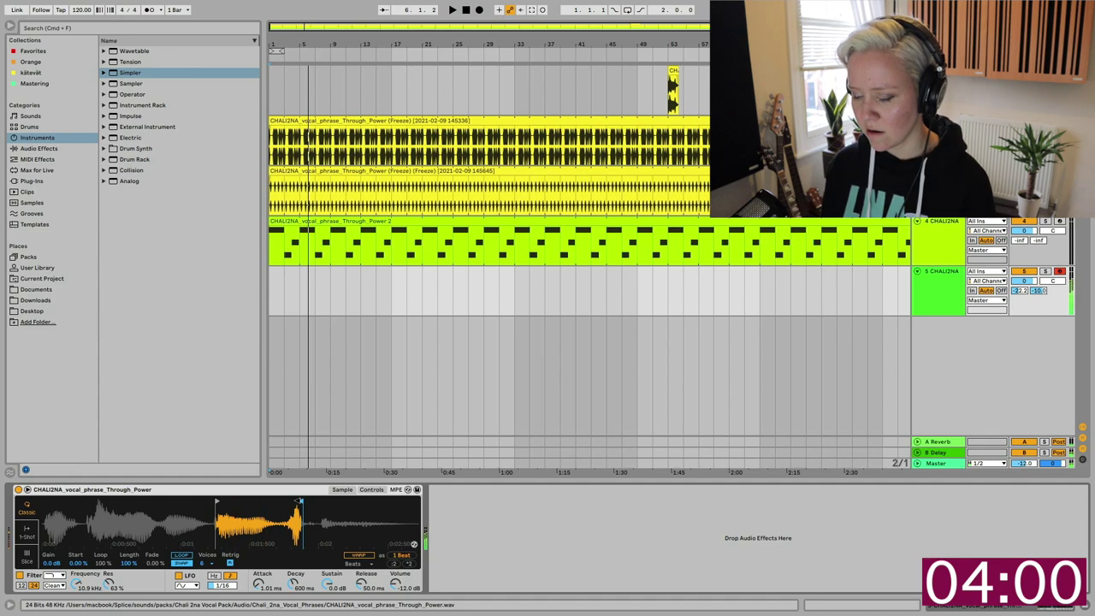
drag(299, 501, 382, 501)
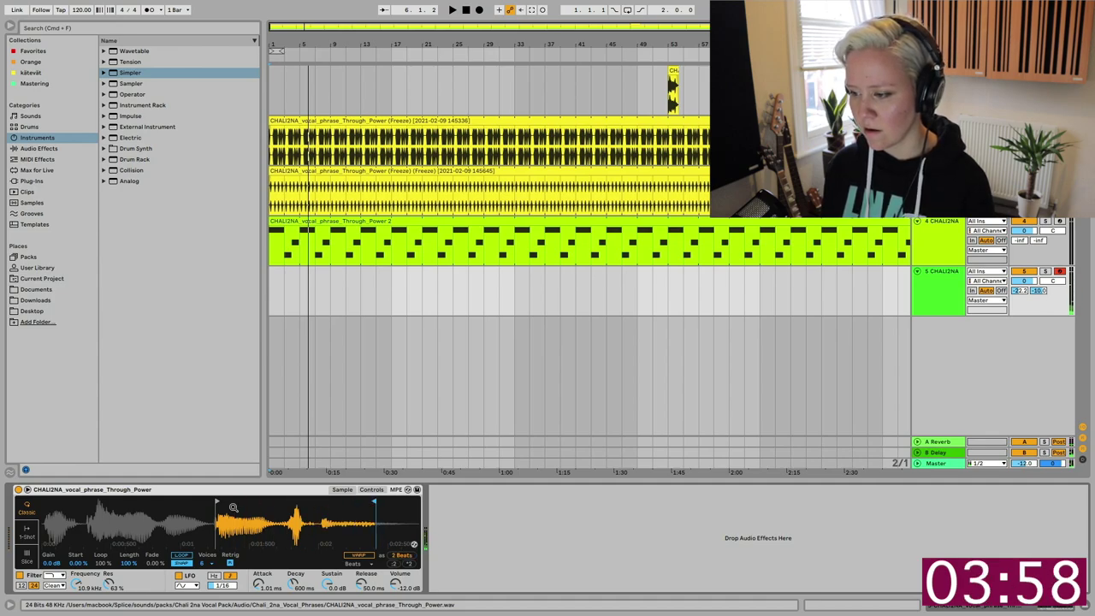
mouse_move(217, 501)
mouse_down()
mouse_move(324, 499)
mouse_move(219, 501)
mouse_up()
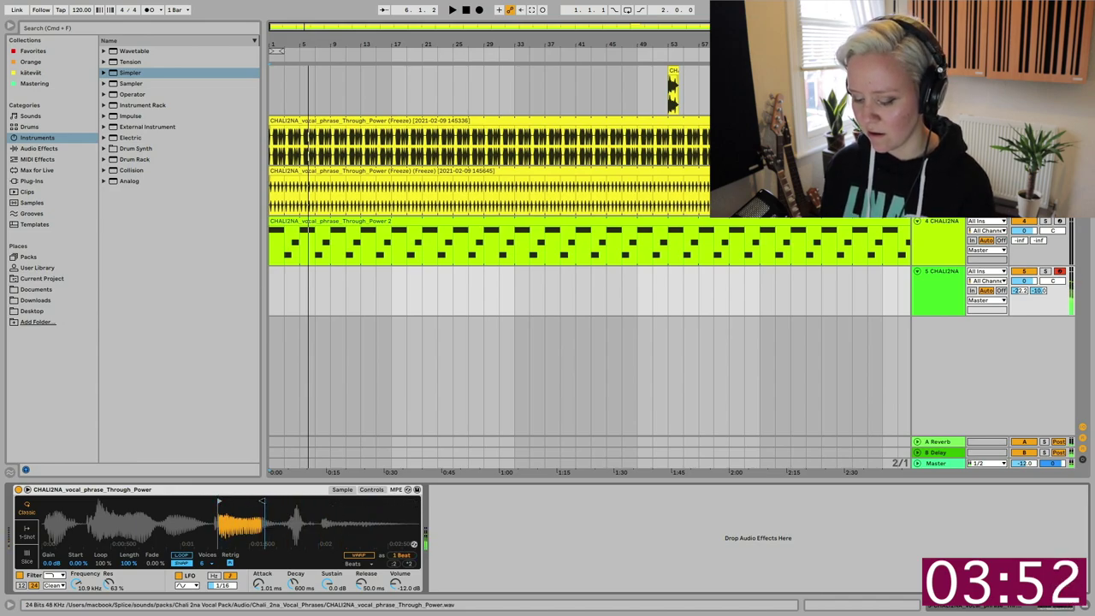
key(x)
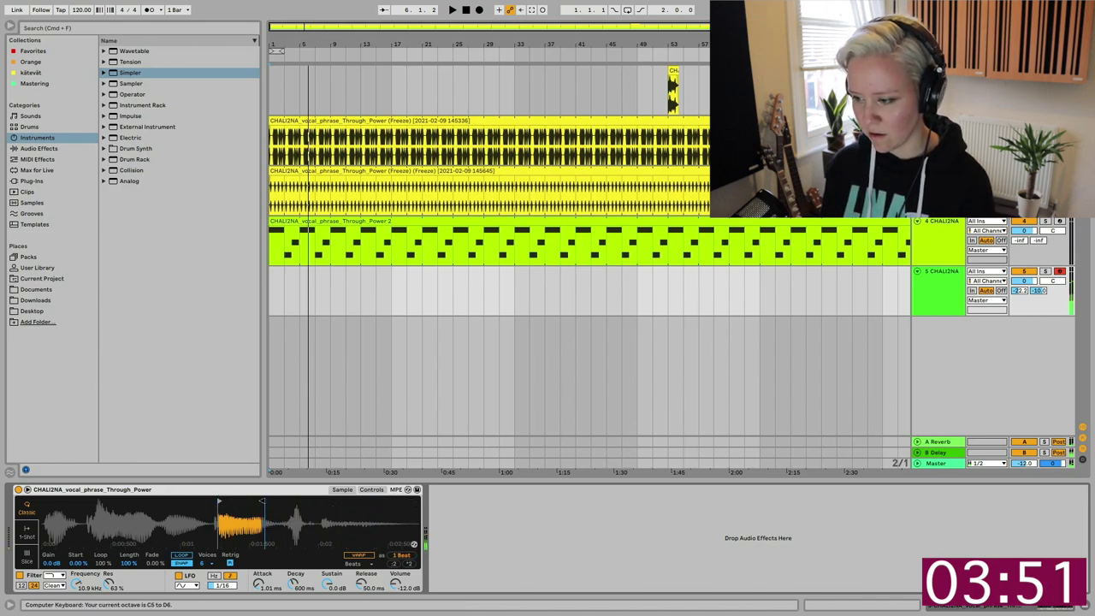
Switch the Simpler to 1-Shot mode with a 250 ms fade-out and turn track 5's Delay send down to -inf dB
click(29, 534)
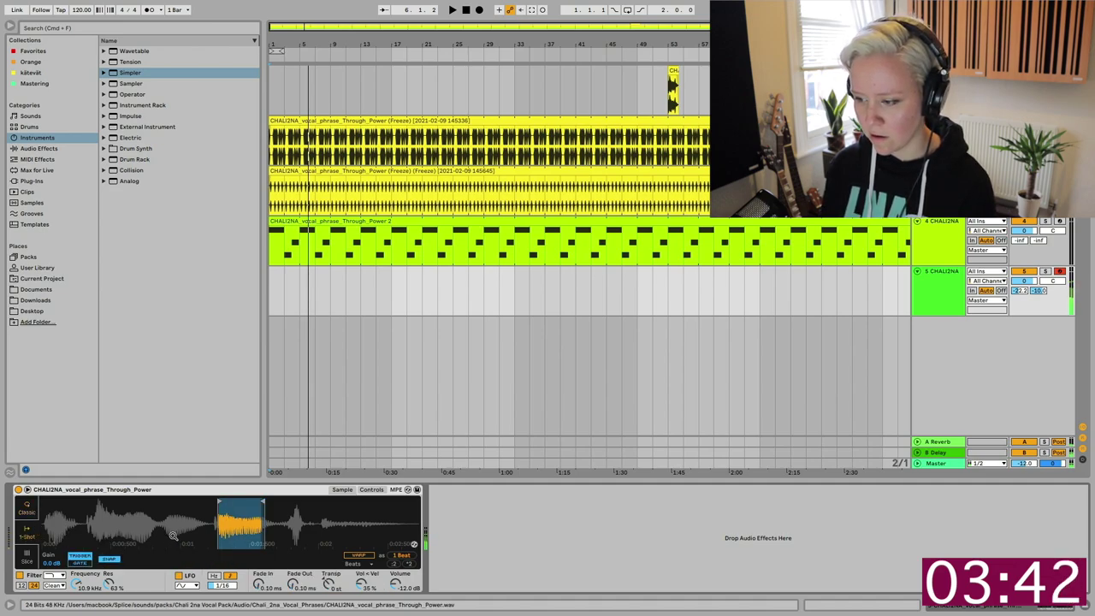
mouse_move(294, 586)
mouse_down()
mouse_move(293, 573)
mouse_move(293, 590)
mouse_up()
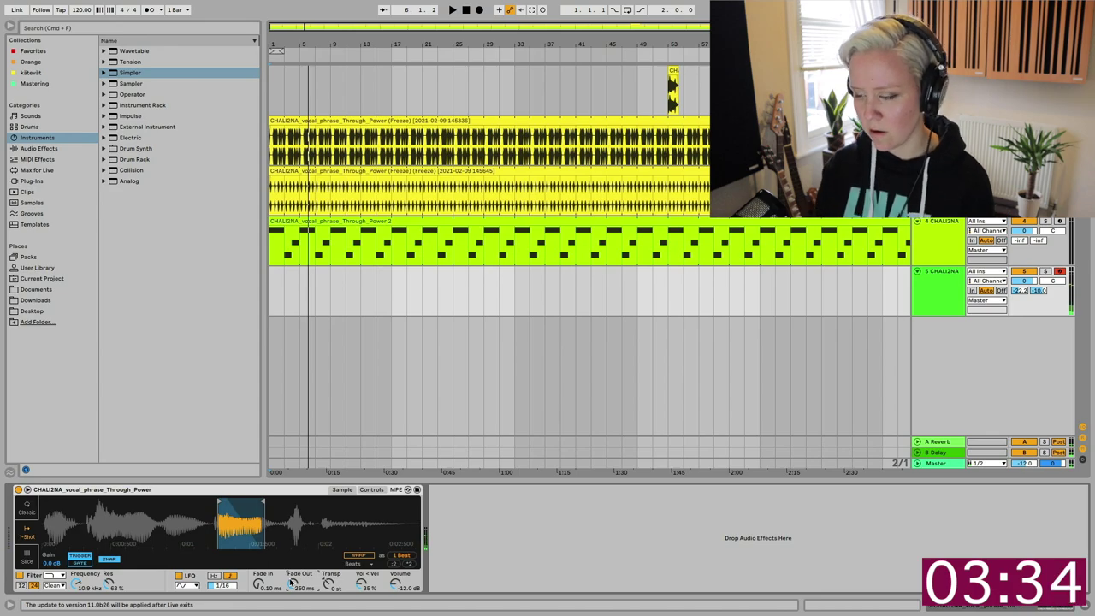
key(Tab)
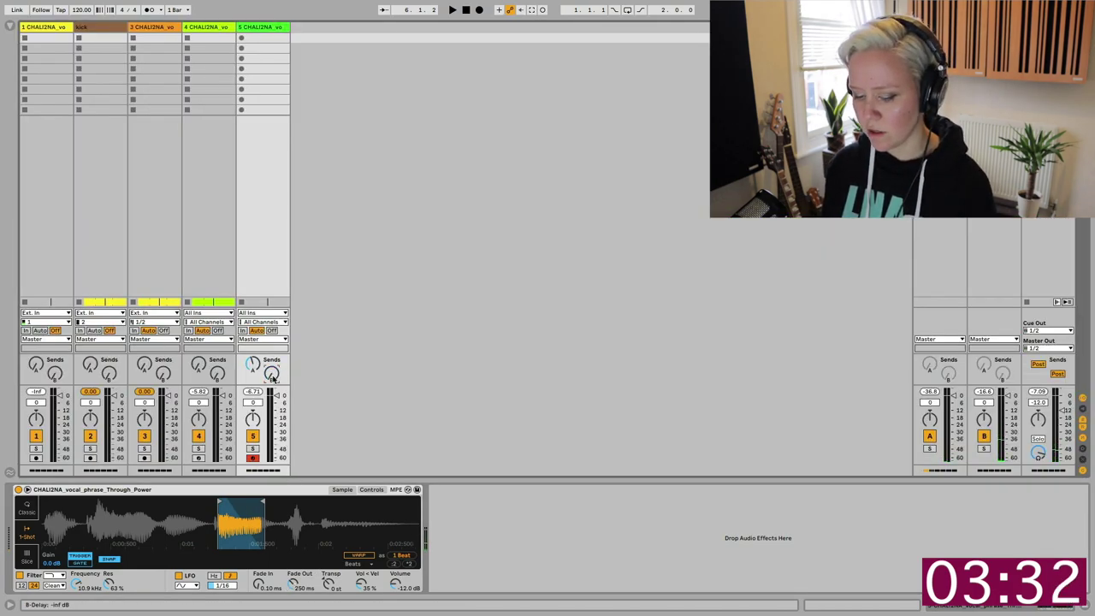
key(Tab)
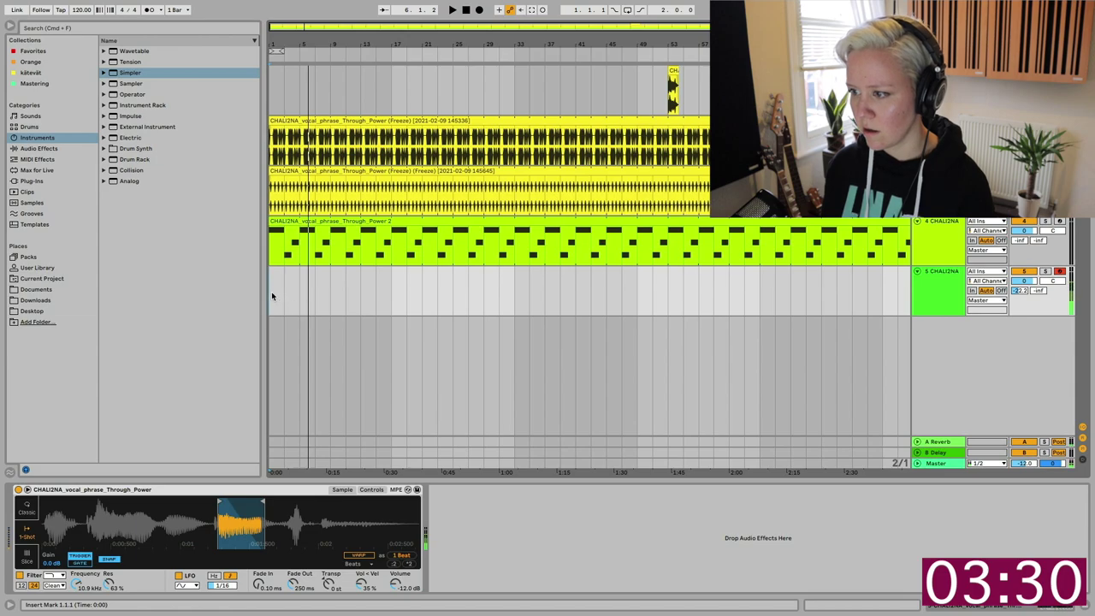
Rehearse the sound over the beat and record about four bars of notes on track 5 from bar 1
key(space)
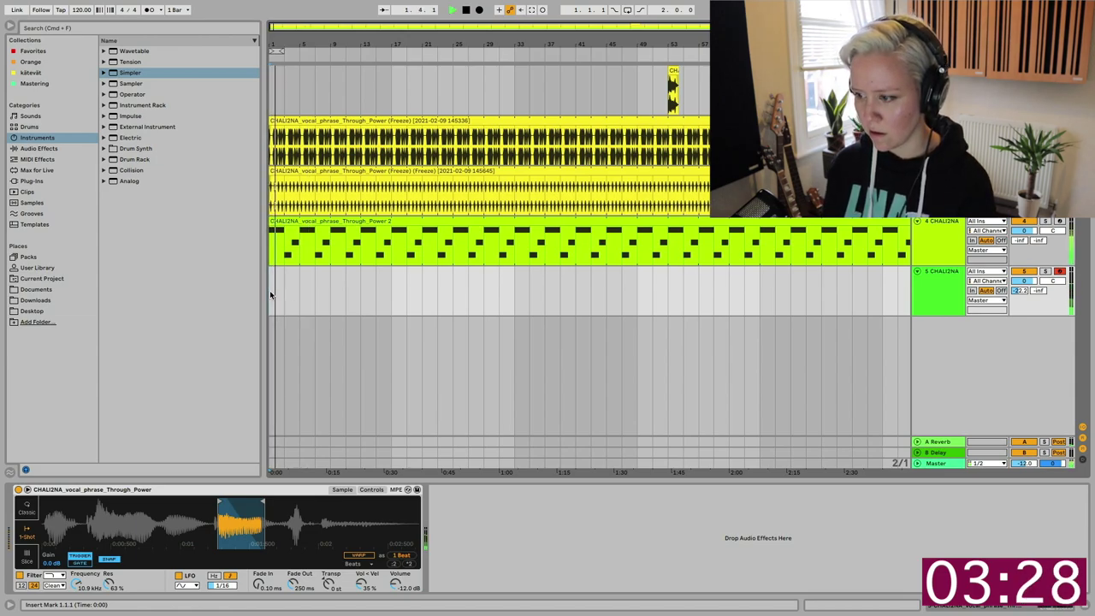
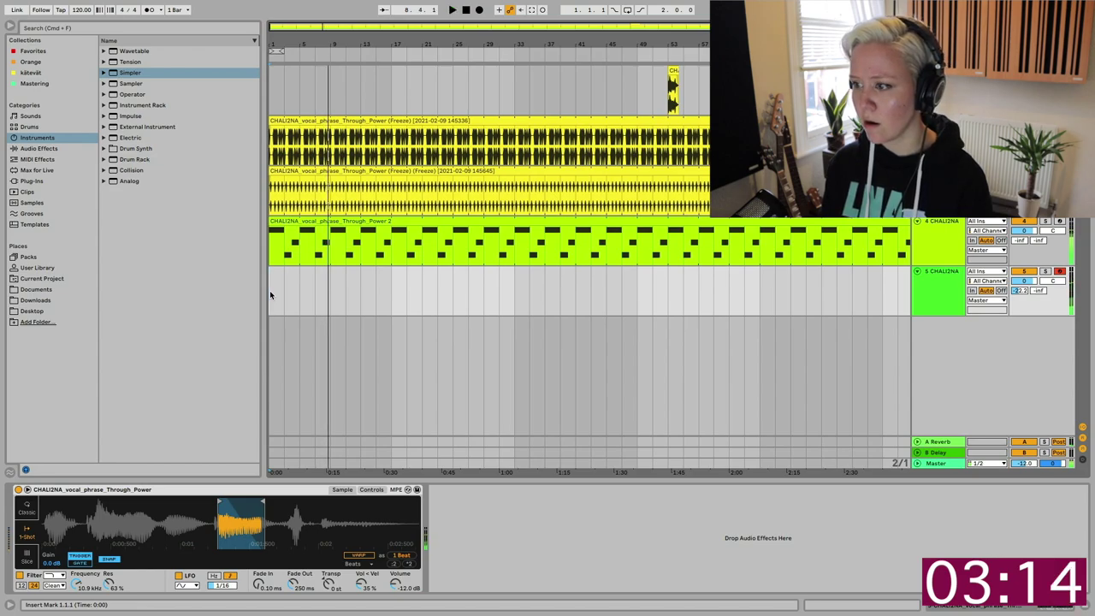
click(466, 9)
click(479, 9)
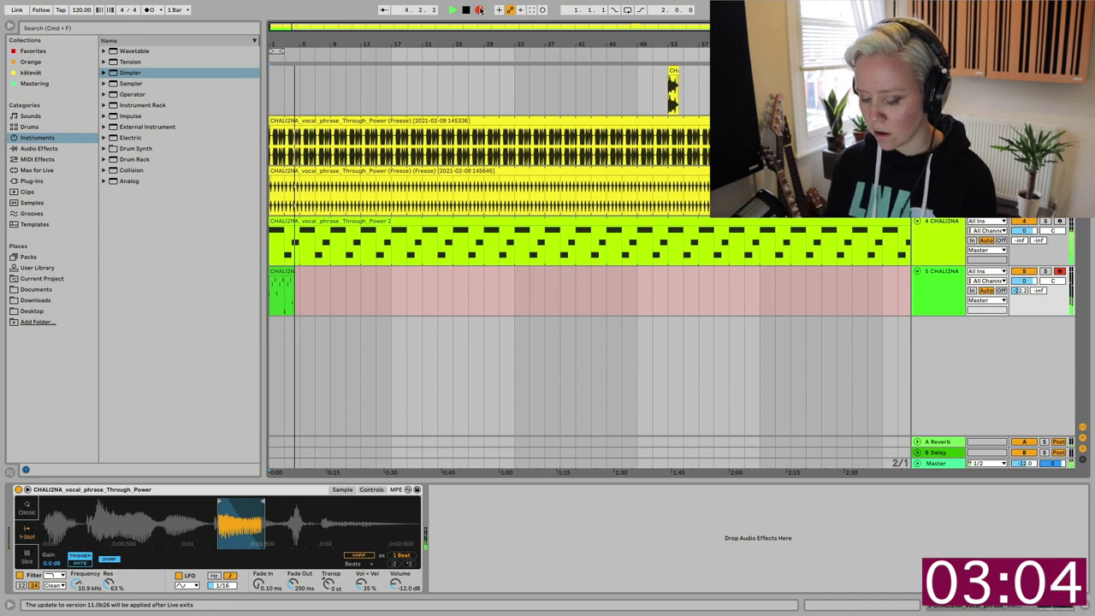
key(space)
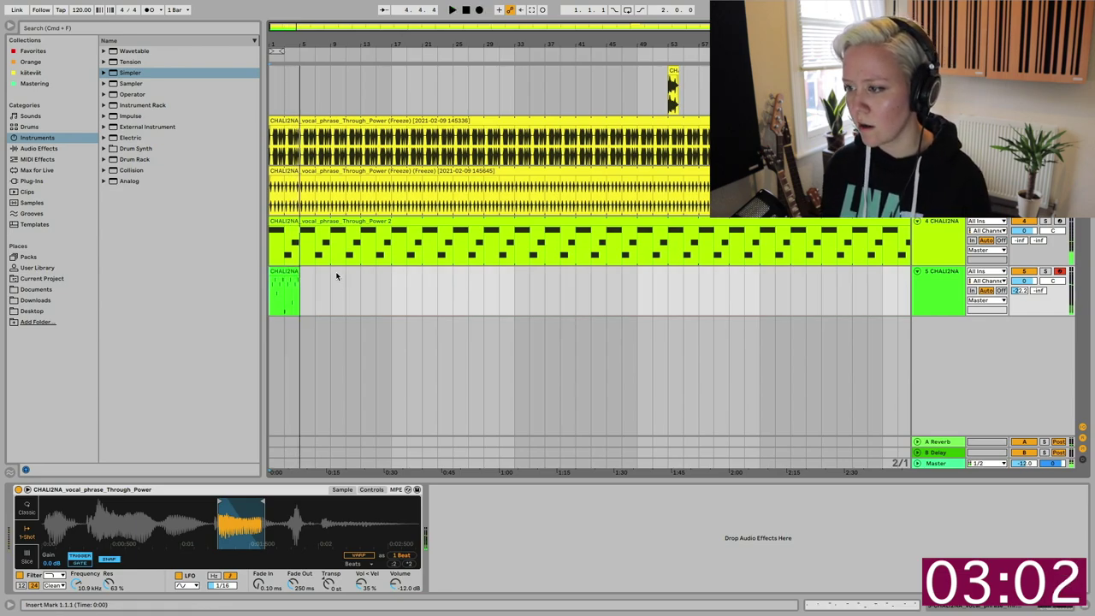
Enlarge the note editor for the recorded clip, quantize all its notes and shift them so the first starts at 1.1.1
double_click(295, 272)
key(super+a)
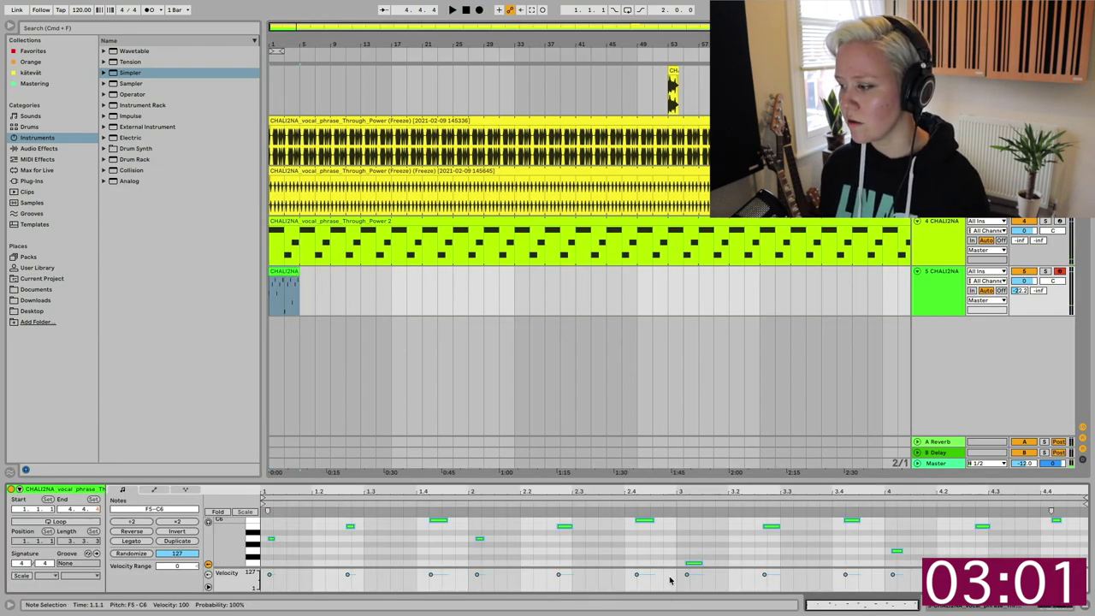
drag(536, 479, 550, 346)
click(532, 479)
key(super+a)
key(super+u)
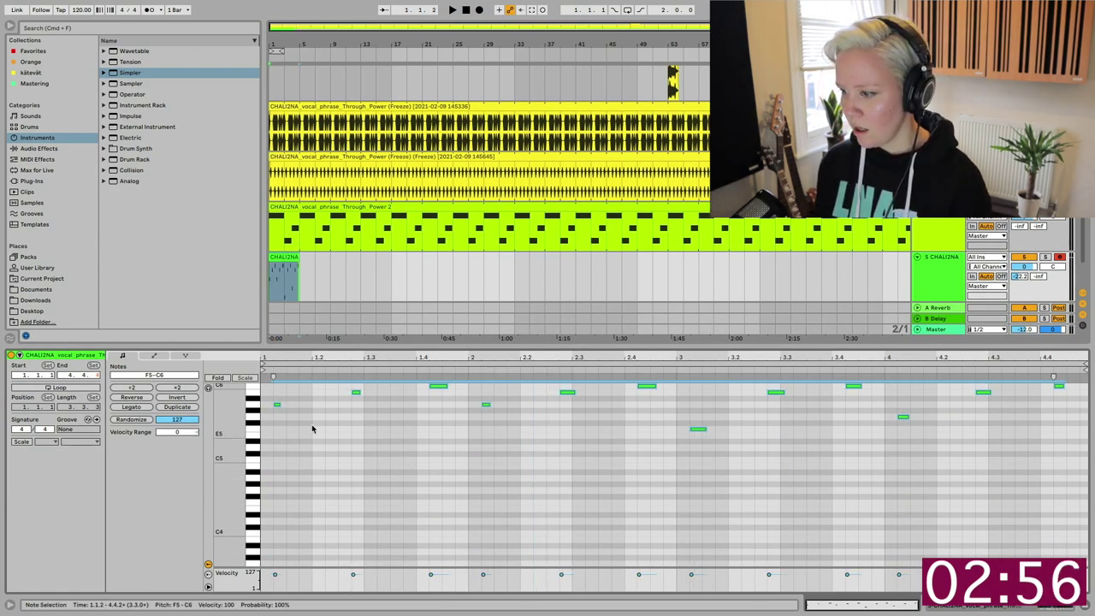
drag(276, 404, 264, 406)
Play back the quantized clip, set the Simpler's volume to 4.00 dB and show its envelope controls
key(space)
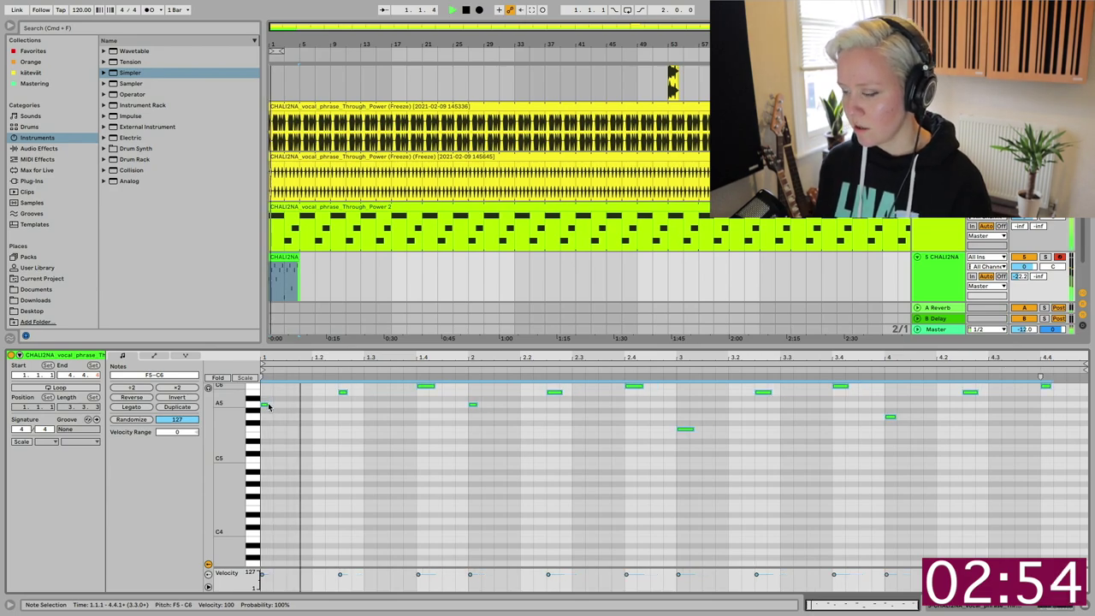
click(949, 280)
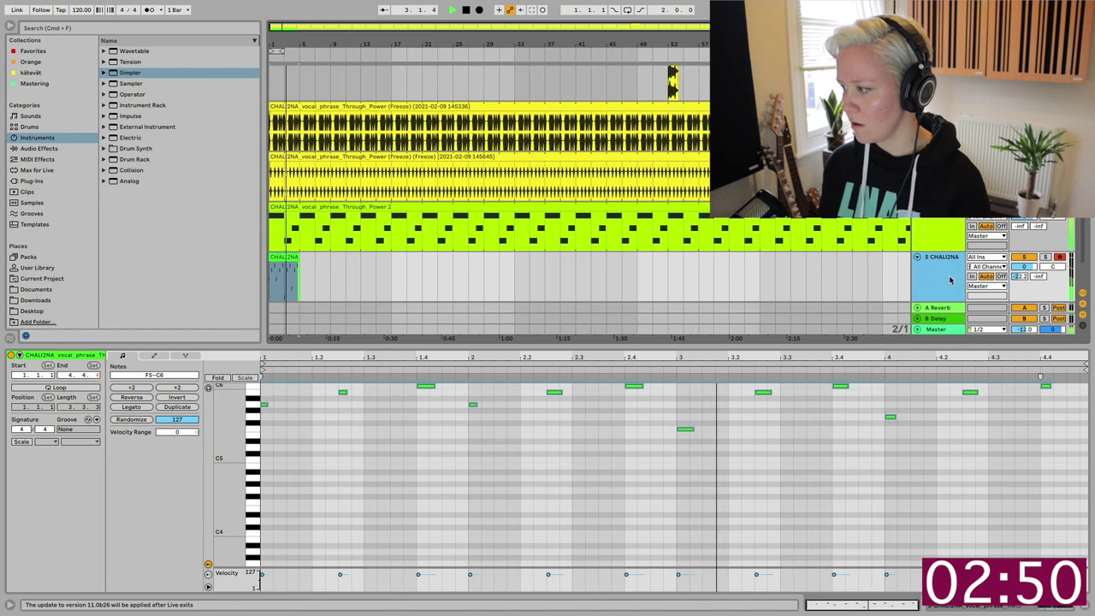
double_click(950, 279)
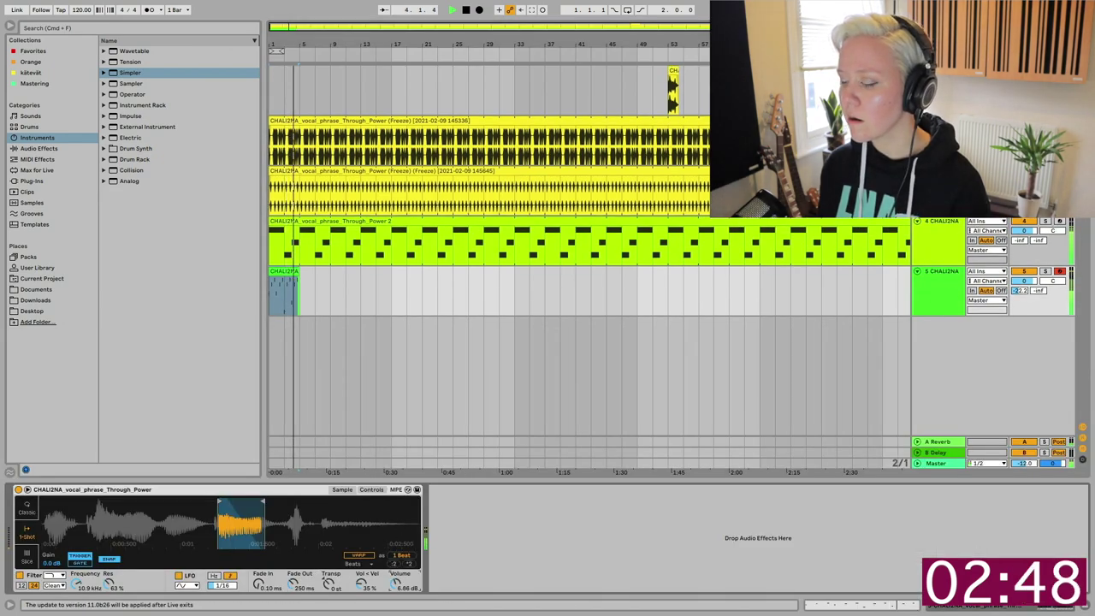
click(383, 489)
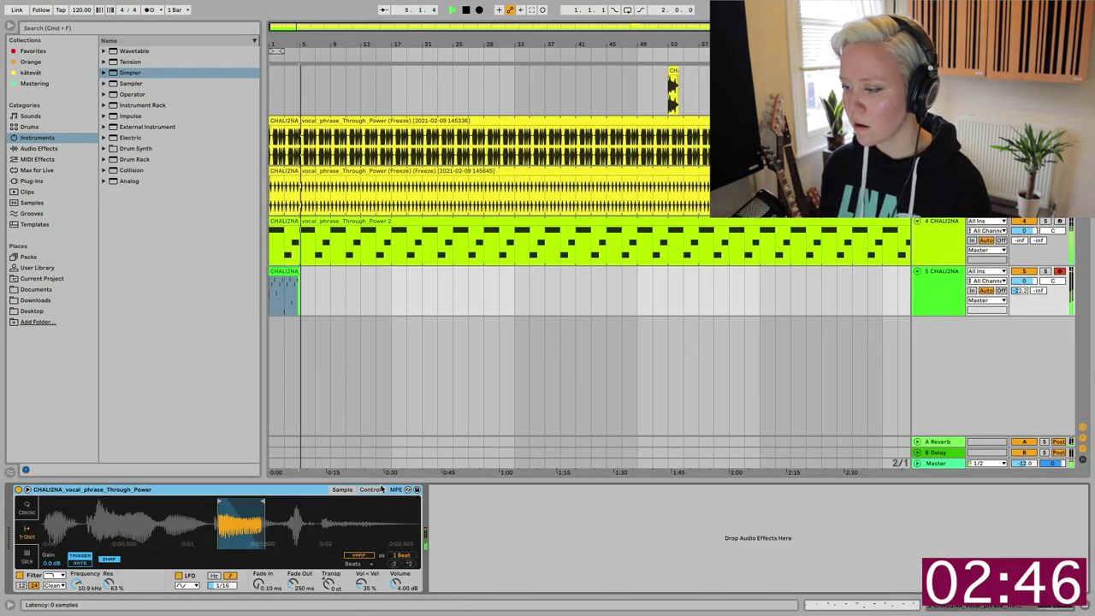
click(373, 489)
key(space)
Turn on looping for the track 5 clip and extend it to bar 105, level with the arpeggio clip above
click(287, 271)
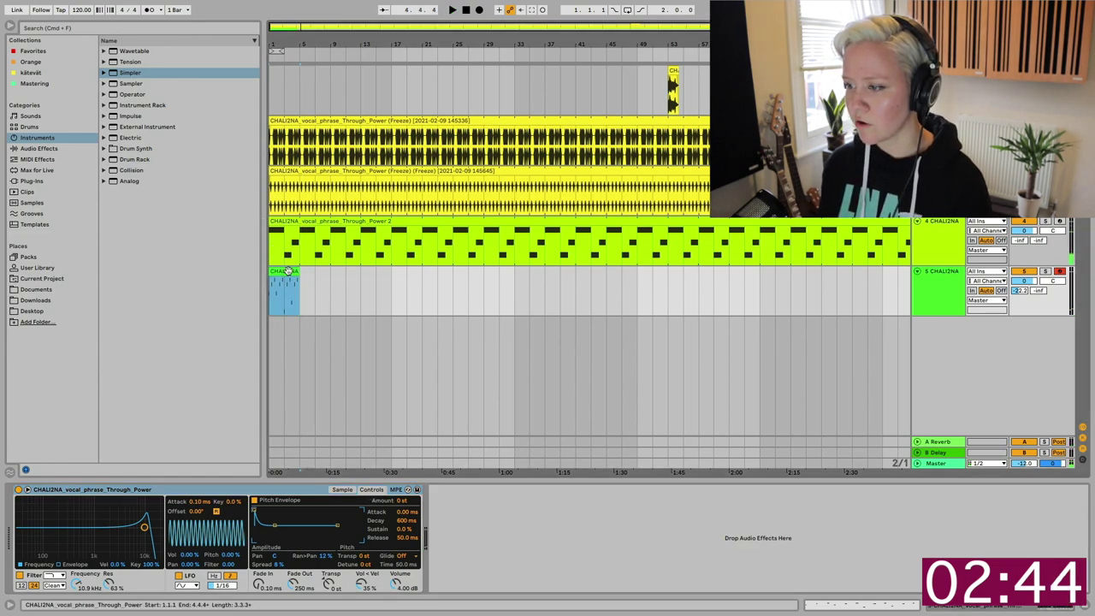
double_click(288, 271)
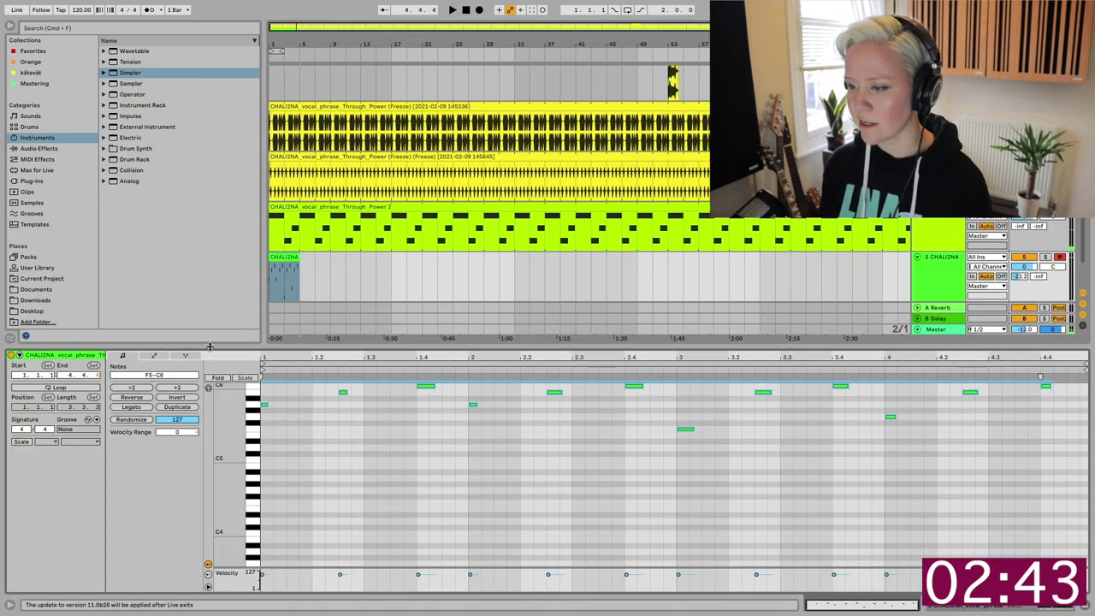
click(72, 389)
drag(298, 257, 915, 259)
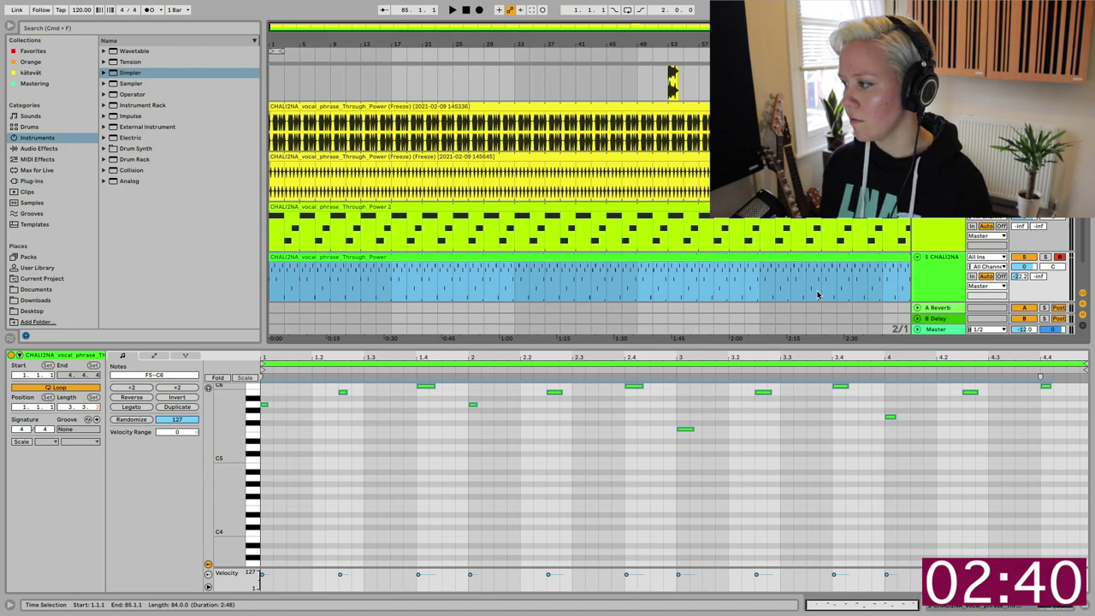
key(minus)
drag(751, 258, 871, 250)
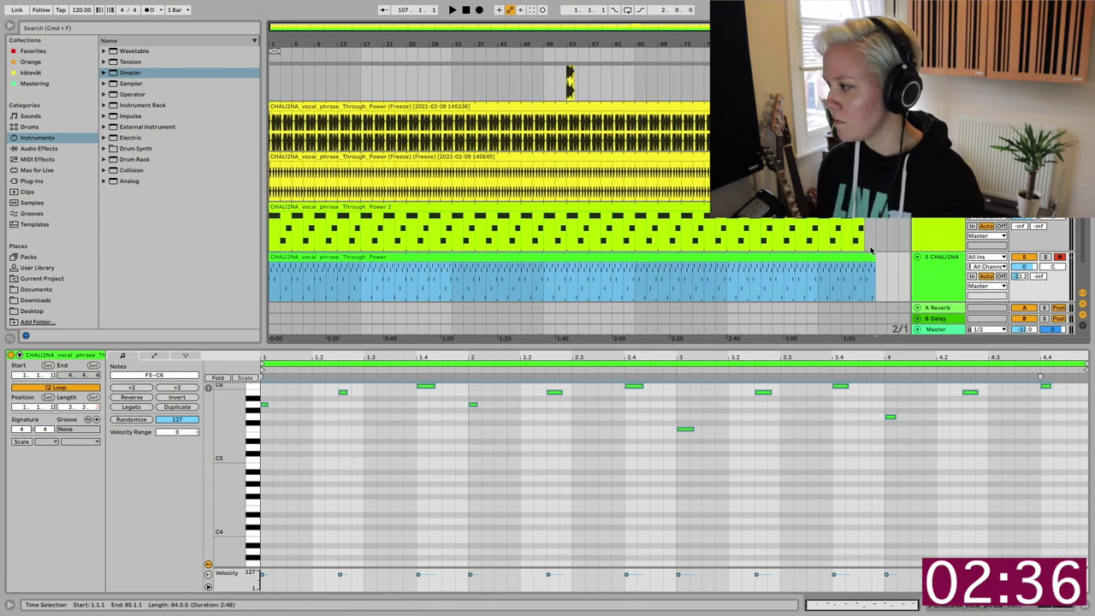
Set track 5's Delay send to -25.7 dB, play the arrangement from the start and display the track's Simpler
key(Tab)
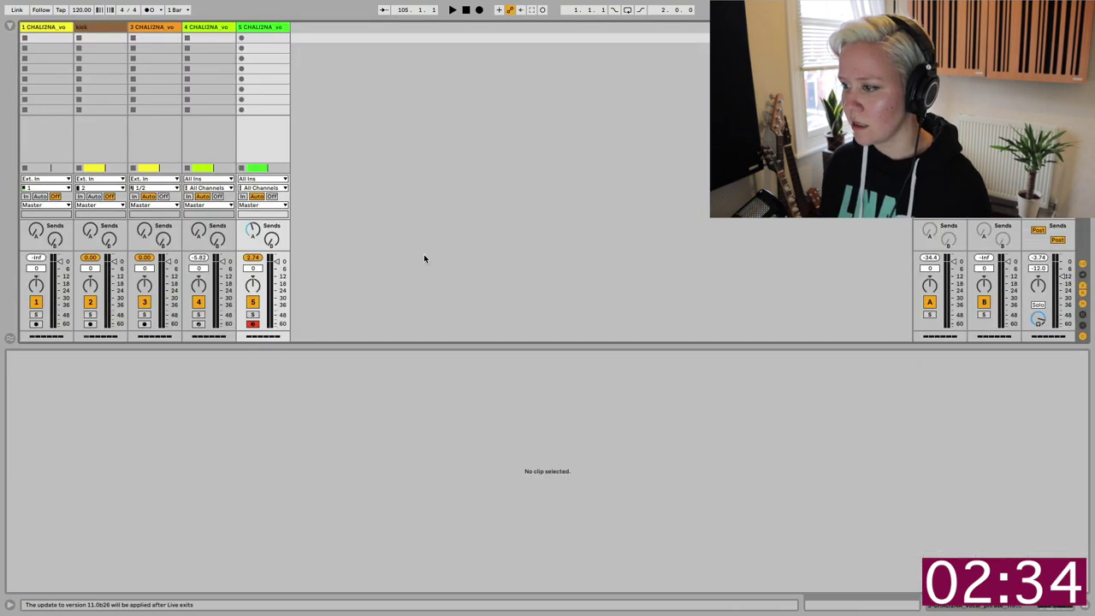
key(Tab)
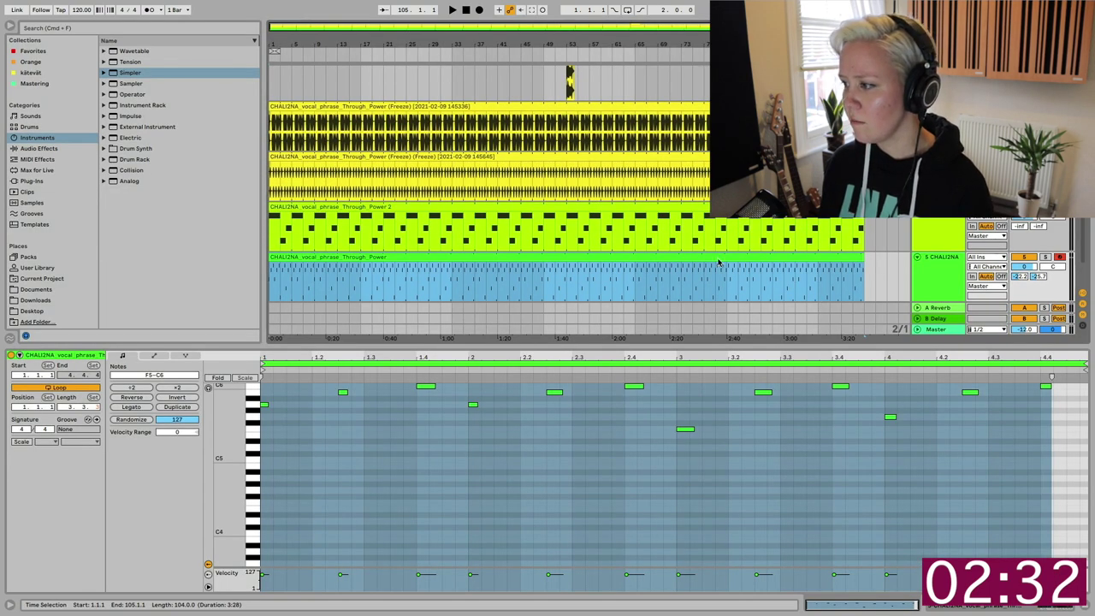
key(space)
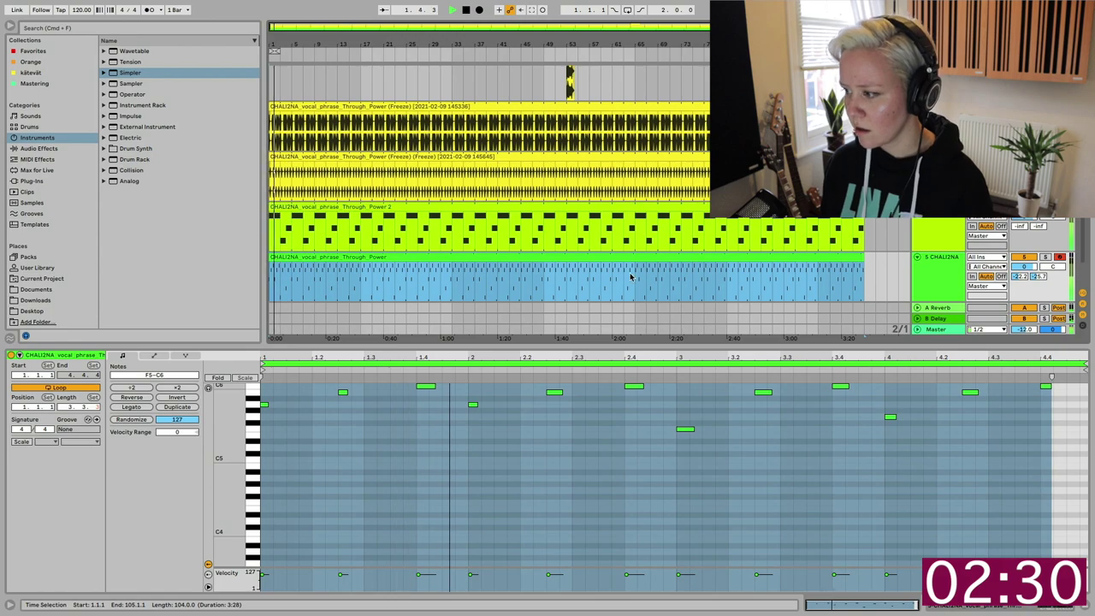
double_click(930, 288)
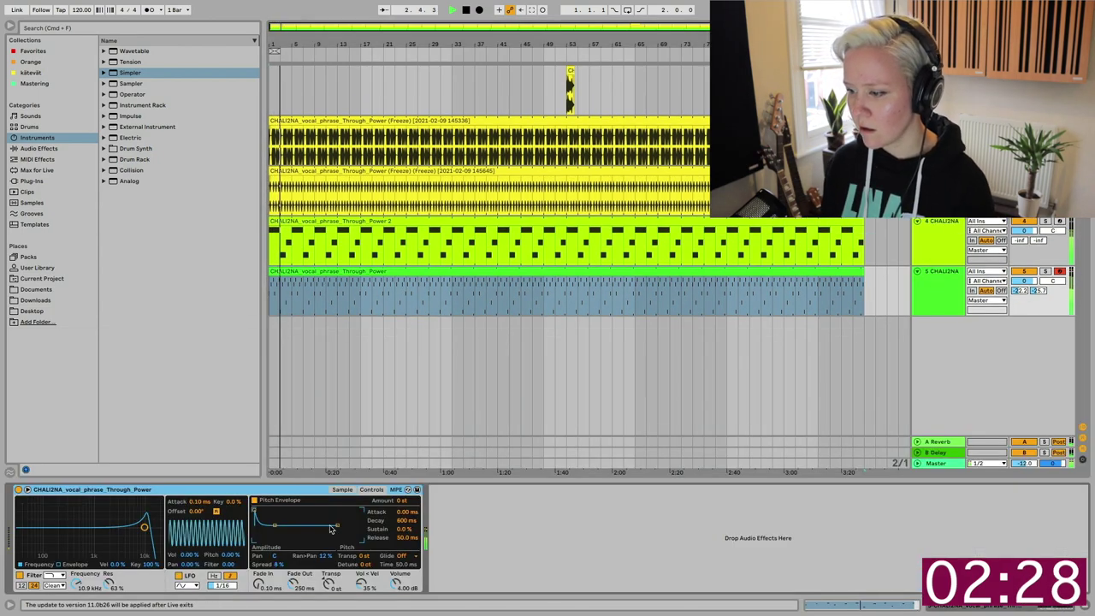
Set the Simpler's filter frequency to 11.5 kHz and resonance to 61%, and its pitch envelope attack to 30.2 ms
mouse_move(144, 526)
mouse_down()
mouse_move(99, 511)
mouse_move(140, 512)
mouse_up()
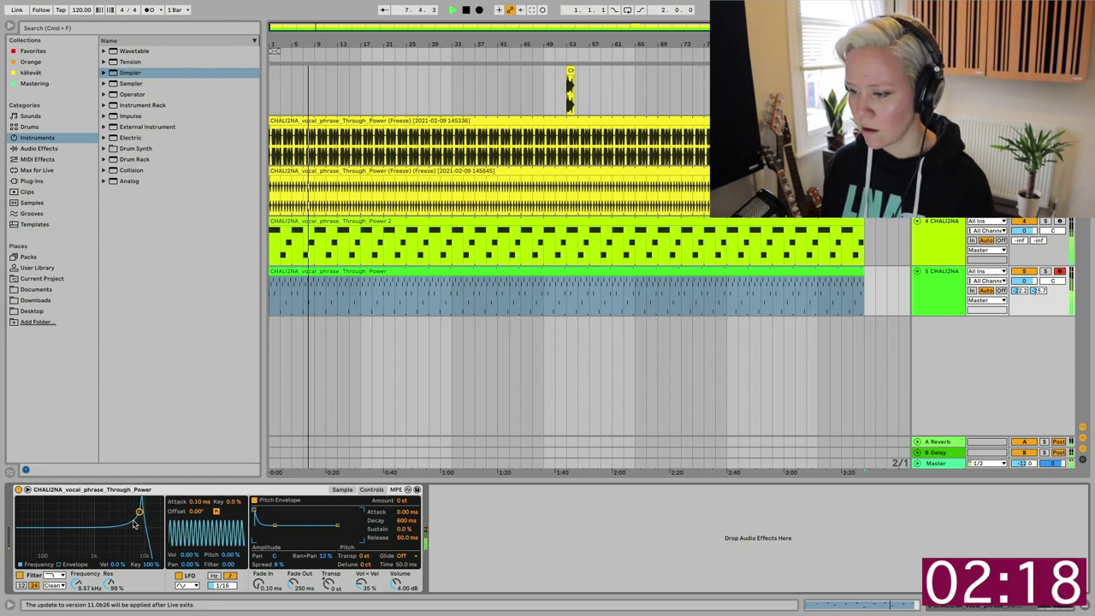
drag(139, 514, 145, 527)
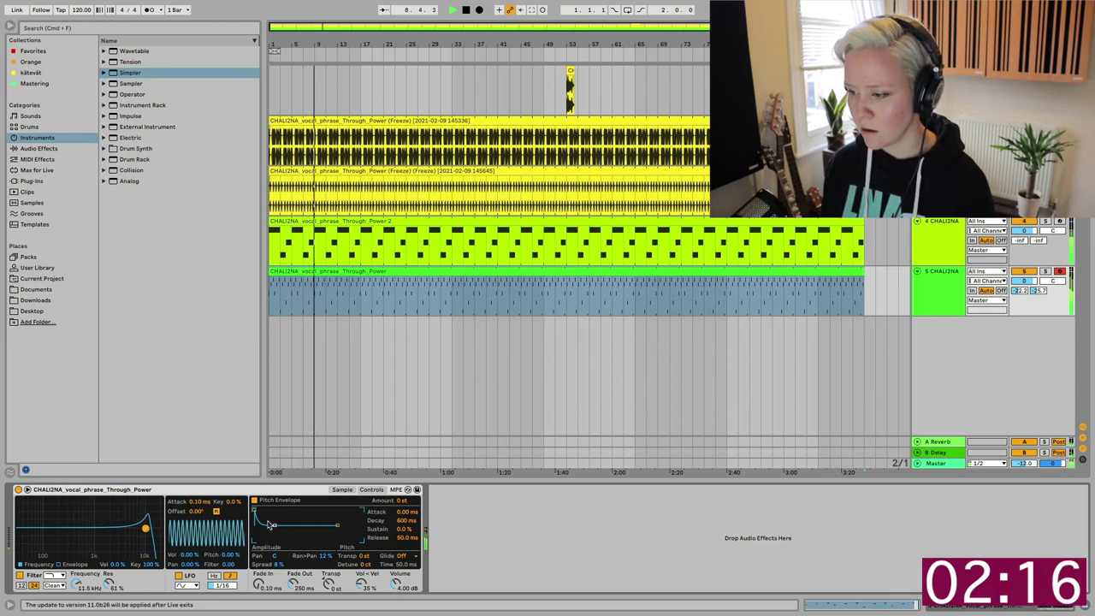
drag(269, 524, 273, 523)
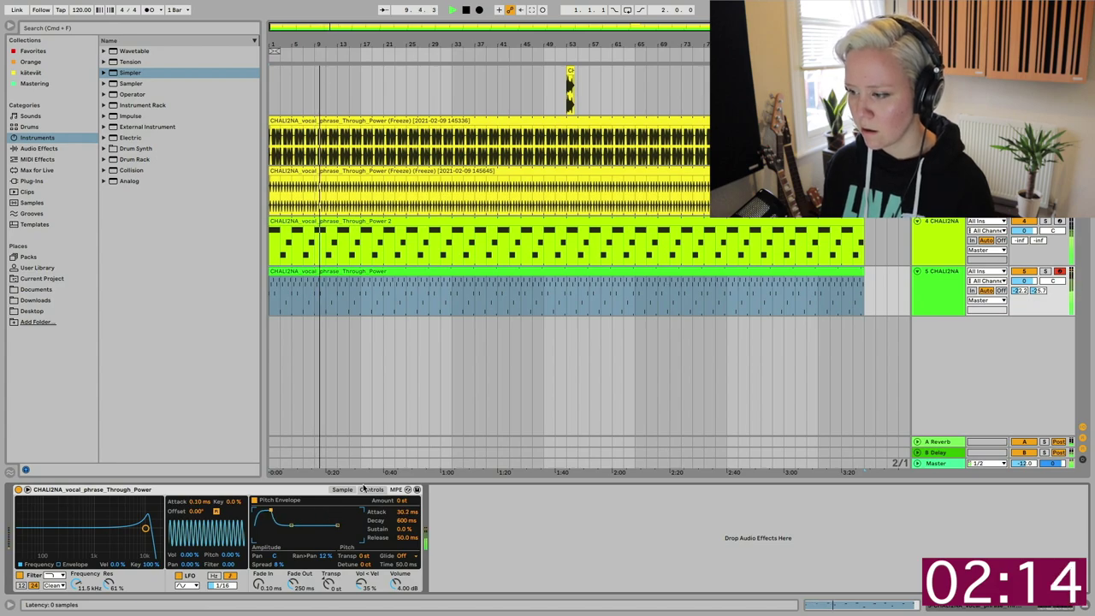
Open the track 5 clip, set its loop length to 2 bars and play the arrangement from the start
click(397, 270)
double_click(397, 269)
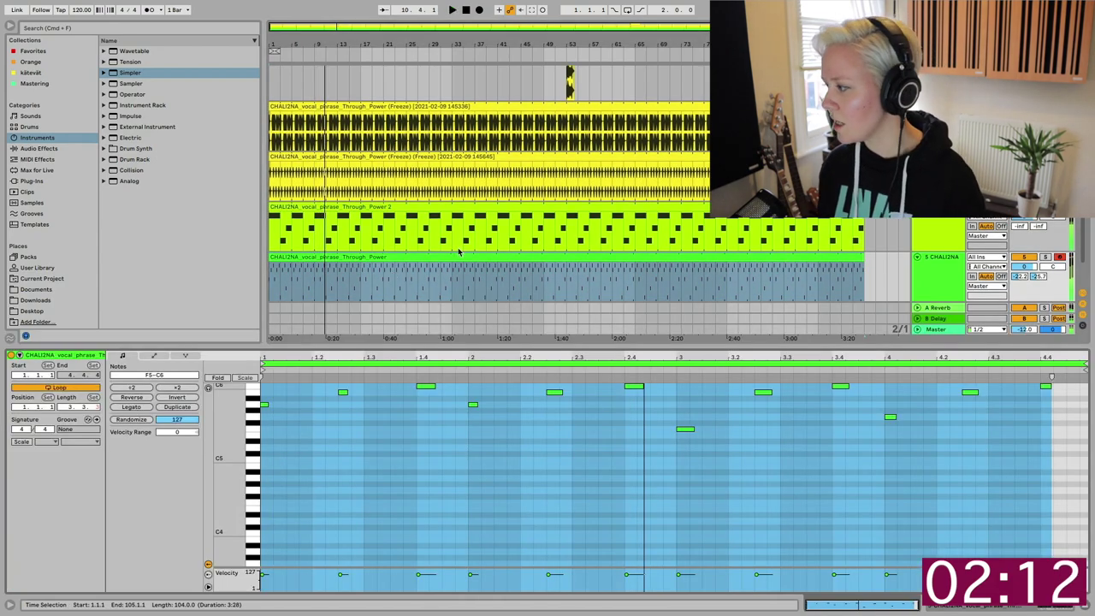
click(68, 408)
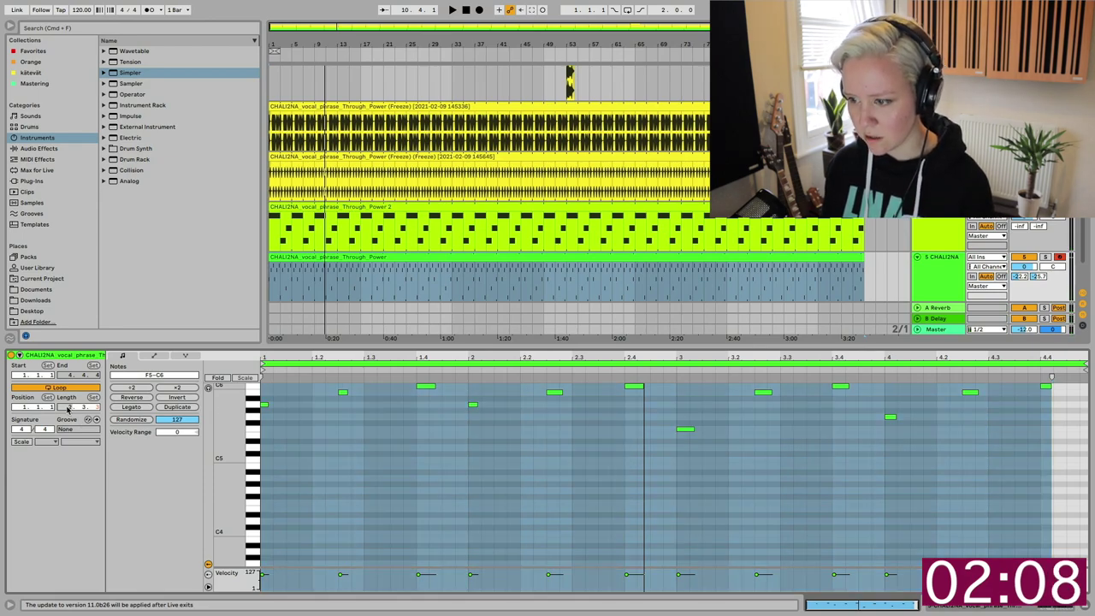
text(2)
key(Return)
key(space)
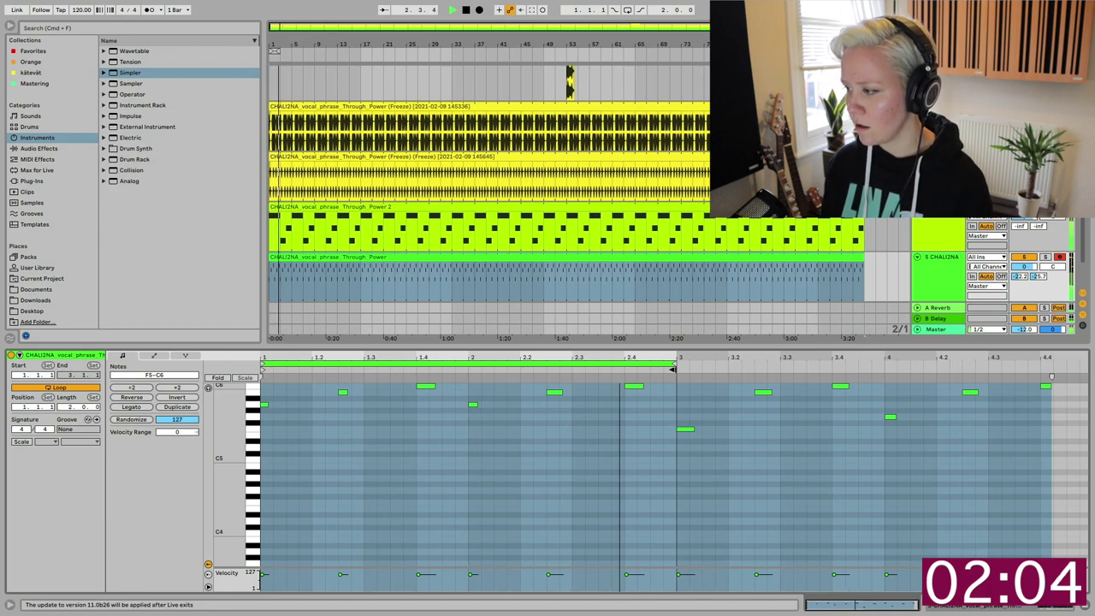
click(674, 364)
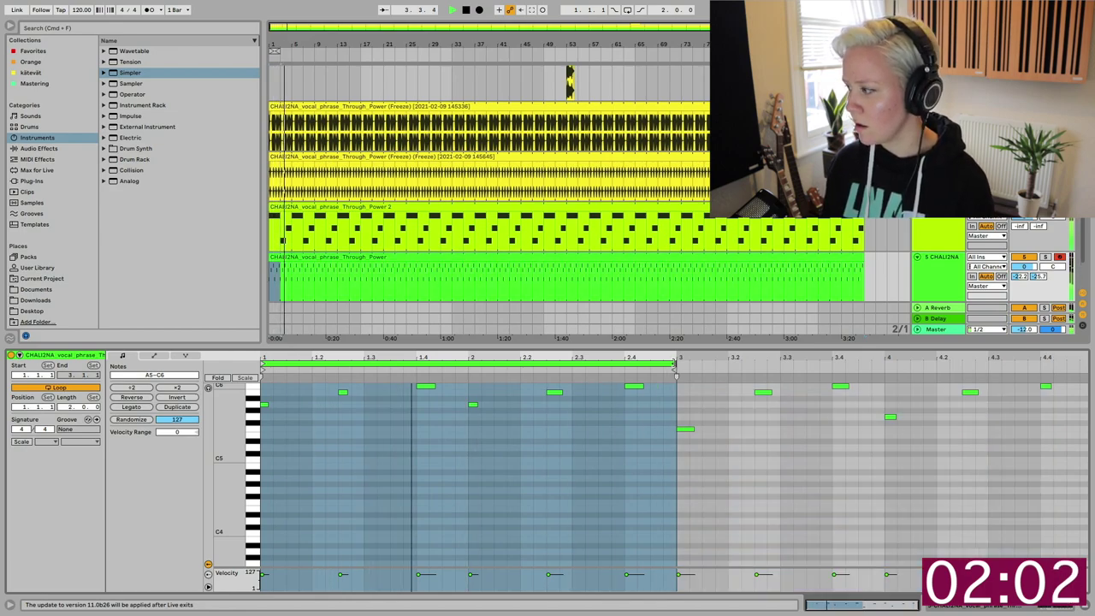
Extend the track 5 clip's loop to 4 bars and set its end to 5.1.1
drag(675, 368, 1039, 370)
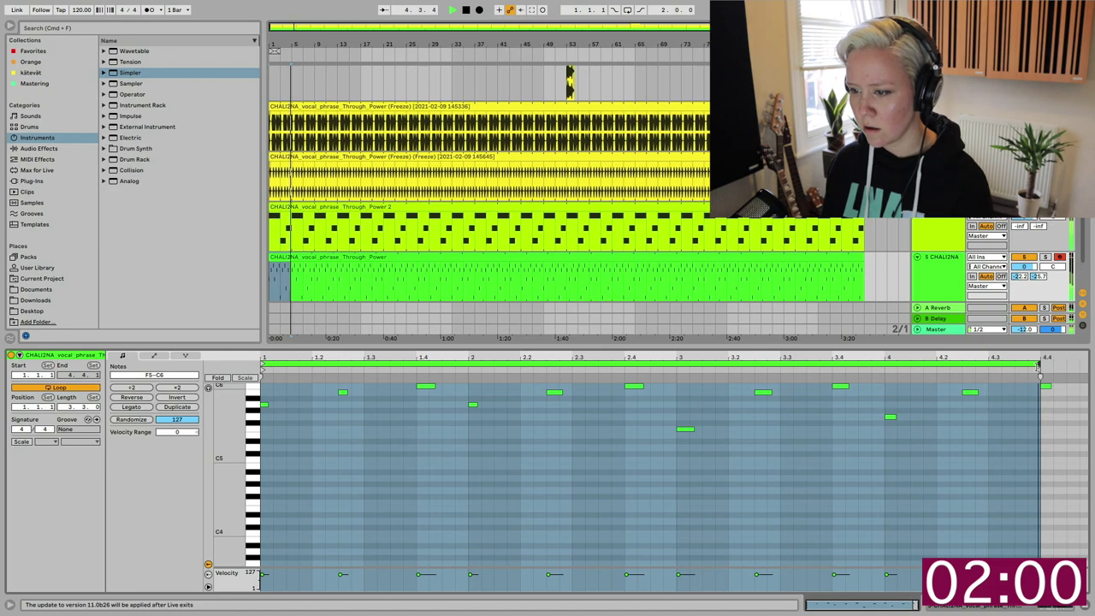
drag(1038, 366, 988, 370)
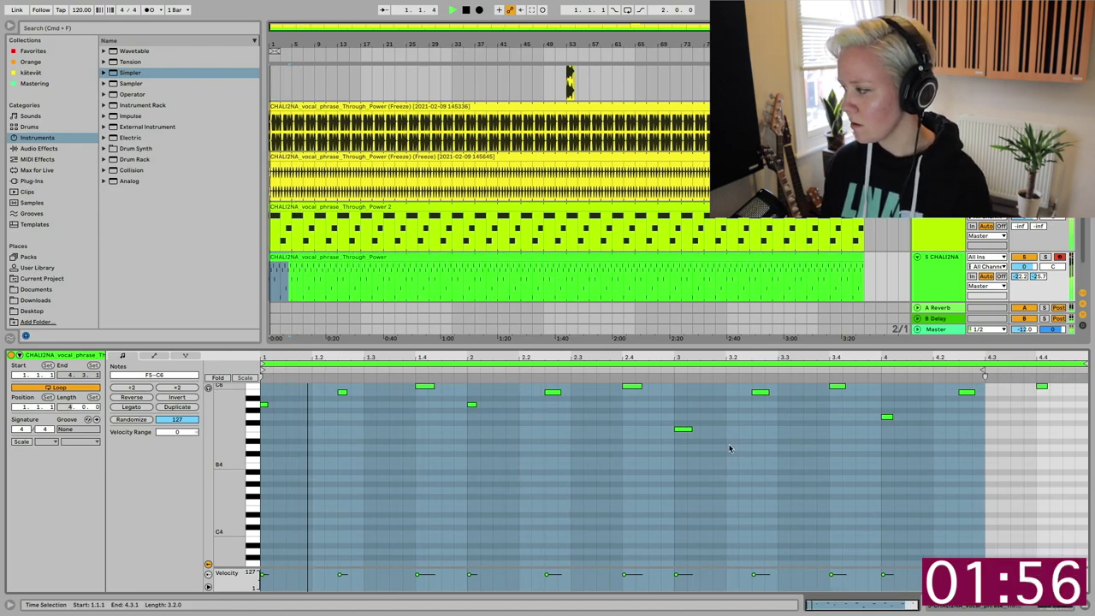
click(985, 378)
drag(983, 370, 1092, 355)
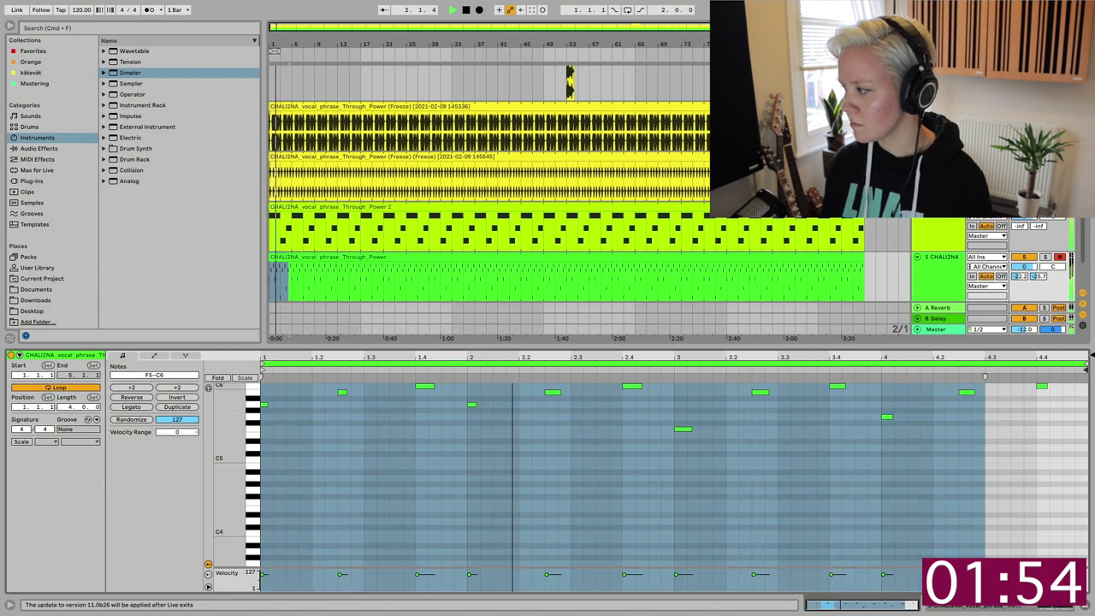
drag(1005, 379, 984, 374)
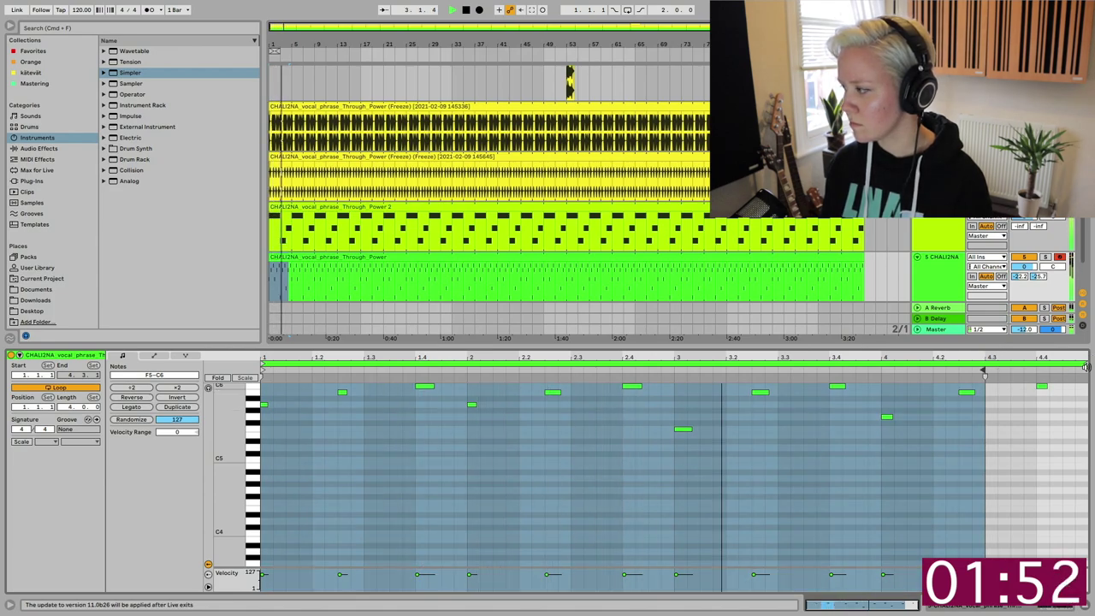
mouse_move(1086, 365)
mouse_down()
mouse_move(984, 369)
mouse_move(1087, 376)
mouse_up()
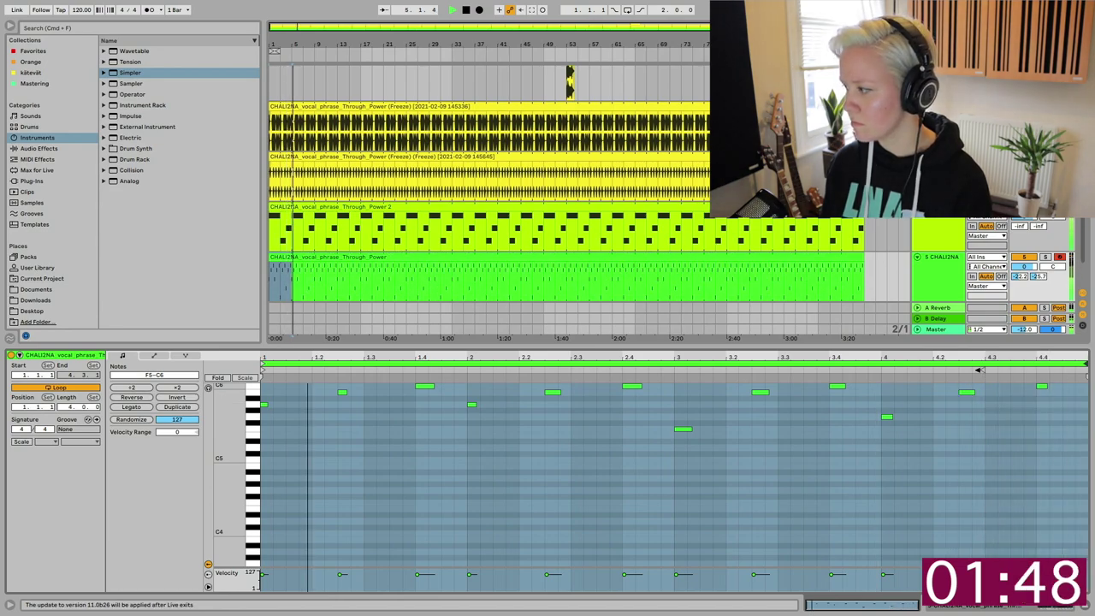
drag(981, 369, 1070, 370)
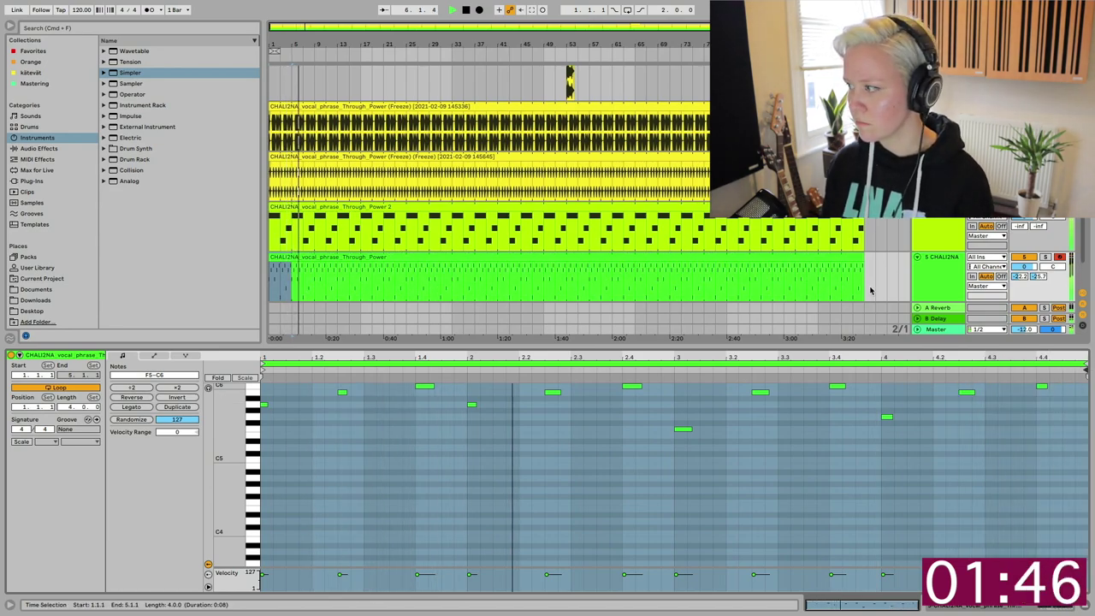
Set track 5's Simpler LFO to Pitch 2.69% and Filter 20.6 with a tempo-synced rate, and stop playback
click(963, 282)
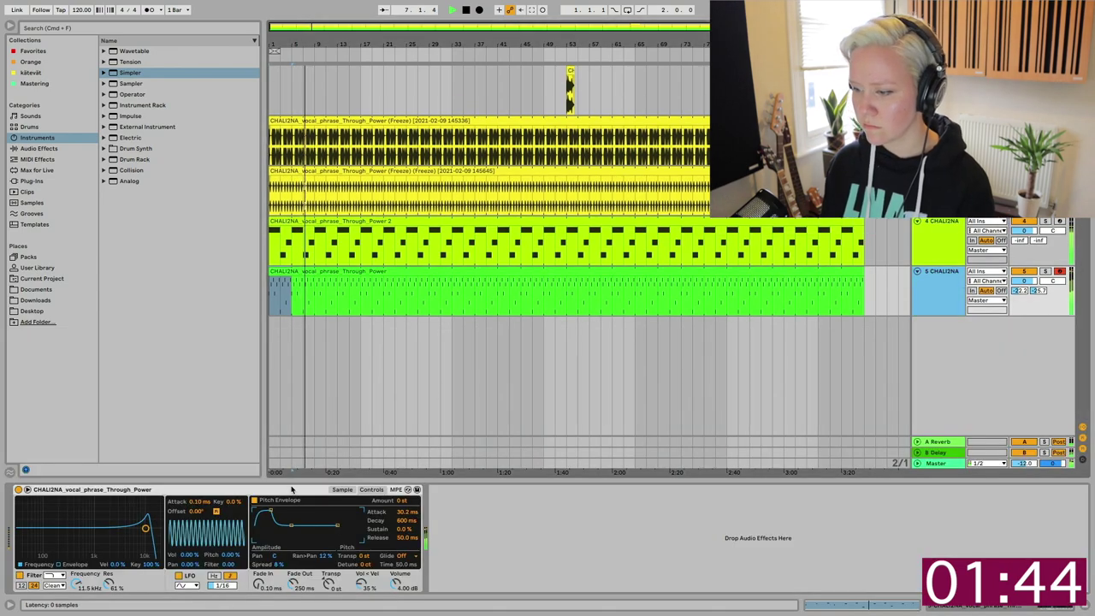
click(214, 576)
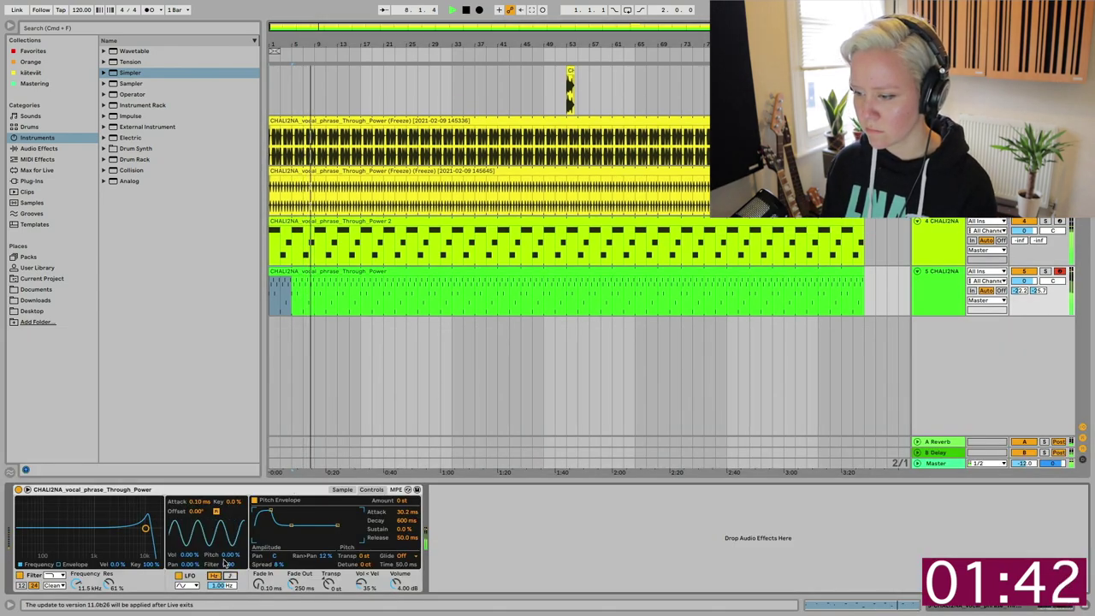
mouse_move(227, 556)
mouse_down()
mouse_move(227, 572)
mouse_move(227, 556)
mouse_up()
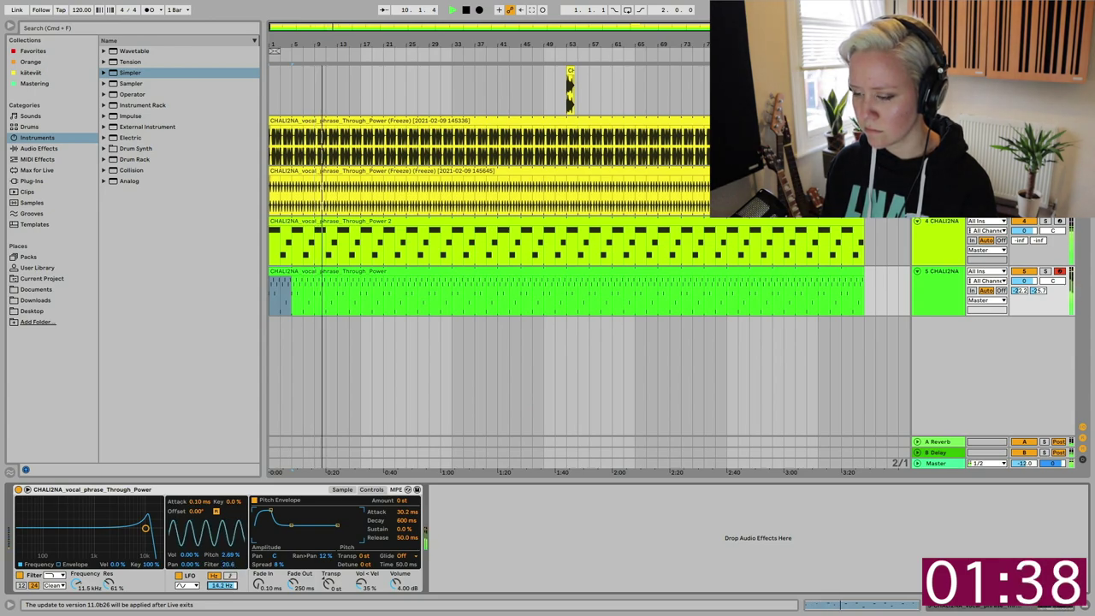
click(230, 576)
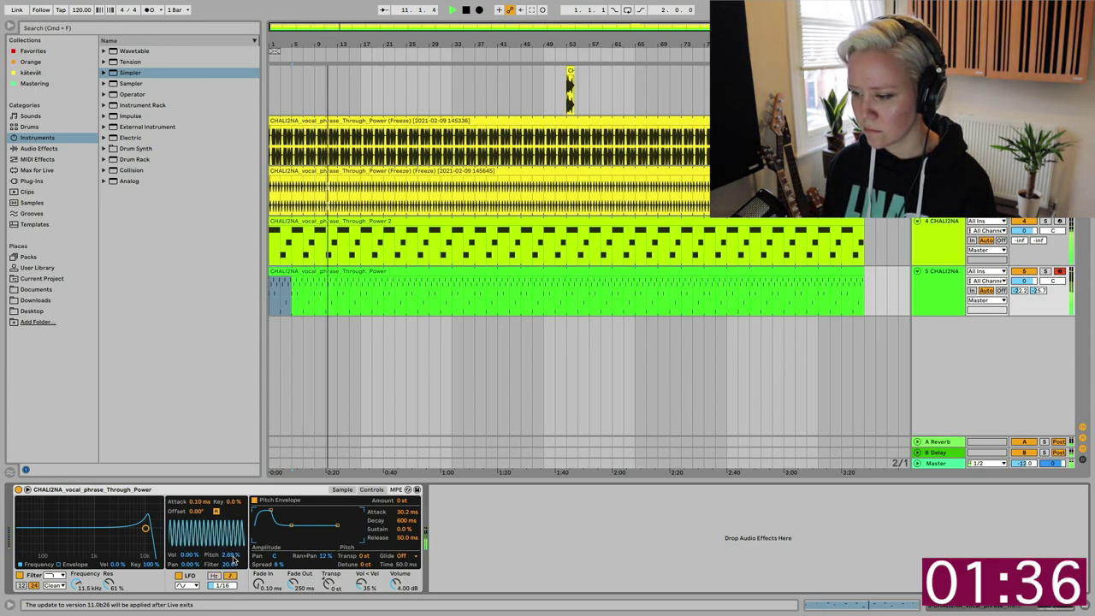
drag(222, 585, 222, 601)
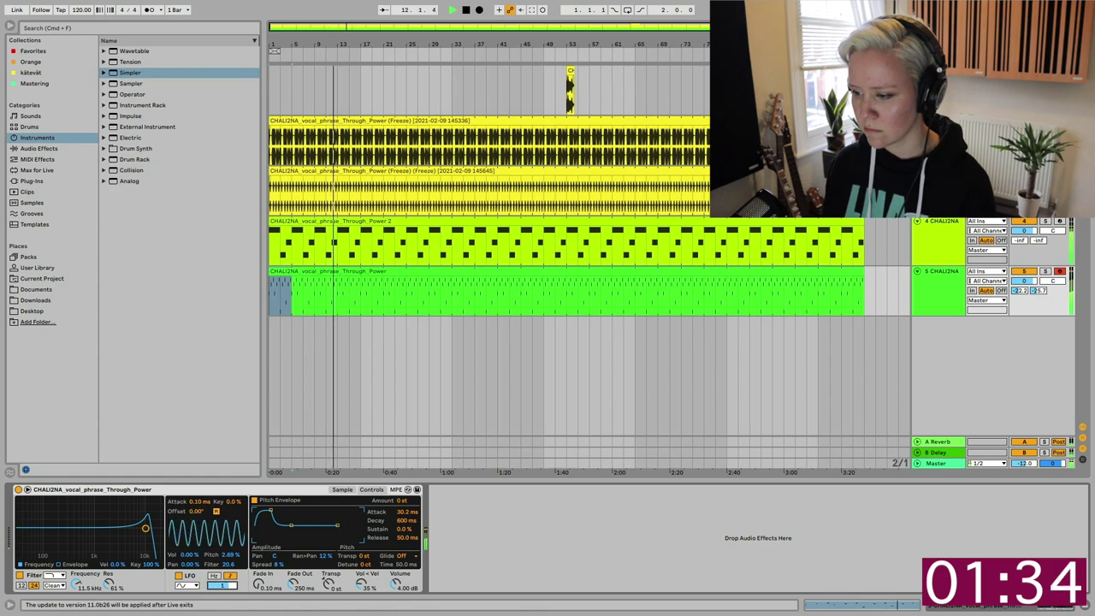
key(space)
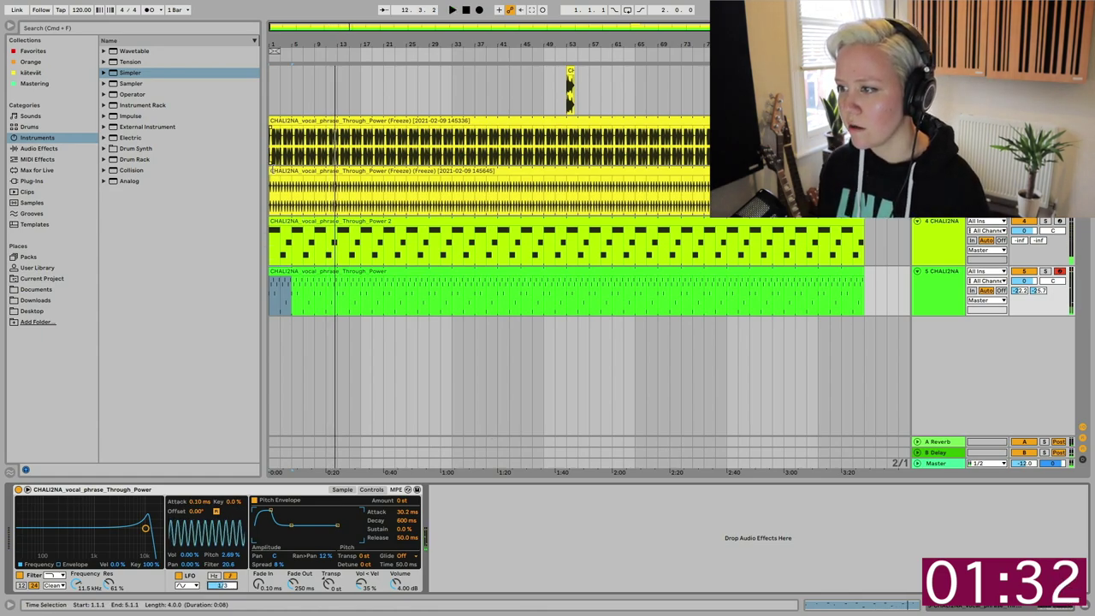
Trim the starts of the track 4 and percussion clips to bar 9 and play the arrangement from the start
drag(274, 224, 314, 224)
double_click(276, 169)
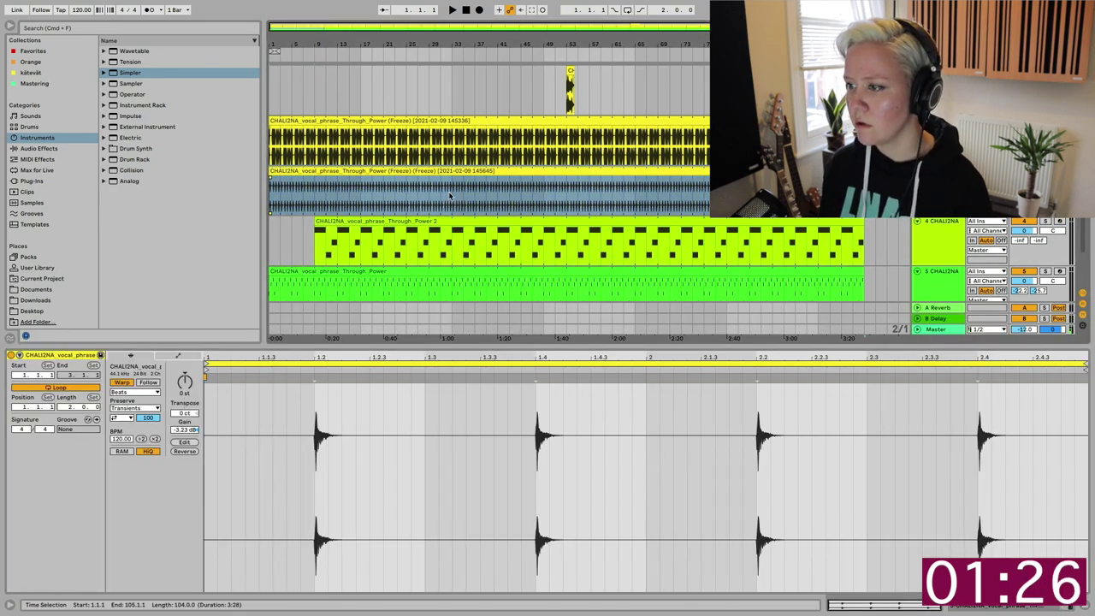
drag(270, 188, 314, 188)
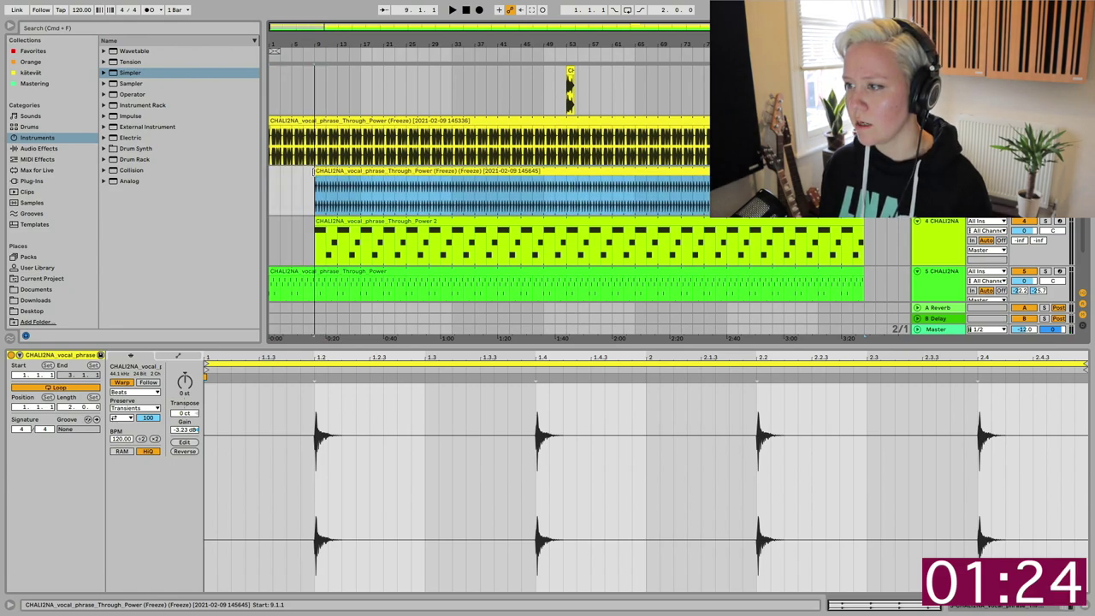
click(271, 193)
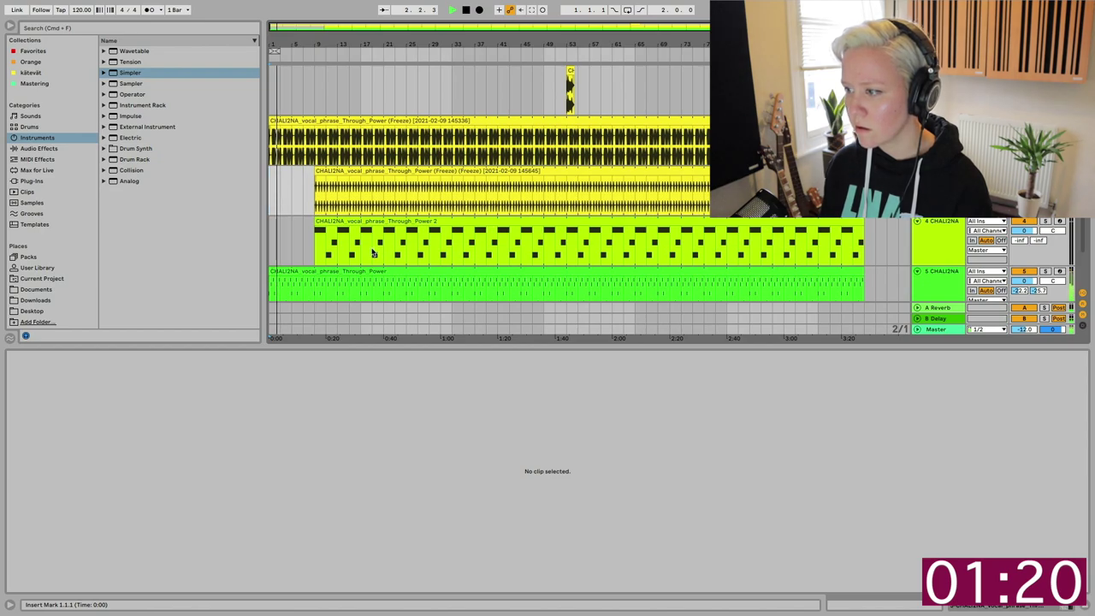
Extend the percussion clip's start back to bar 5, and try the track 4 clip's start at bar 17 before returning it to bar 9
drag(316, 229, 359, 226)
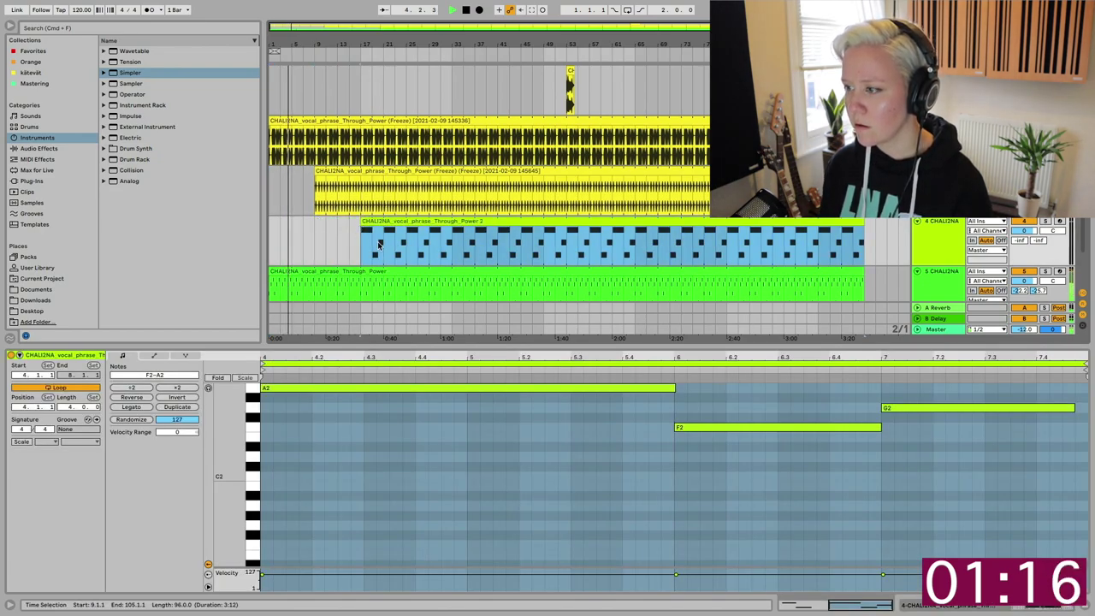
drag(316, 173, 292, 175)
drag(366, 221, 319, 221)
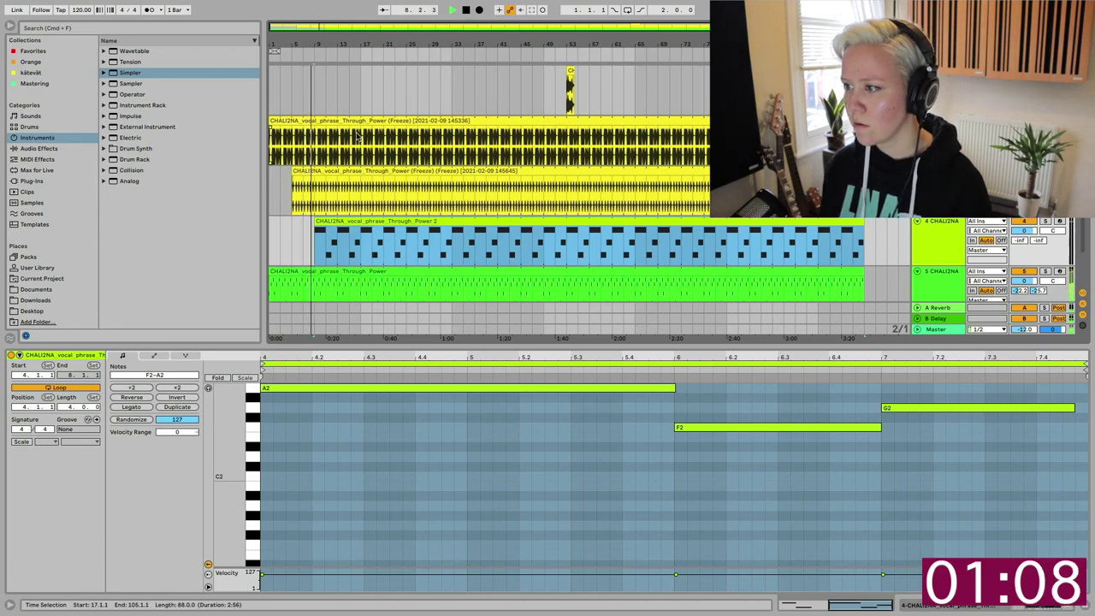
Delete bar 16 from both the percussion clip and the track 4 clip to leave a one-bar break
scroll(358, 137, up, 5)
drag(361, 188, 344, 187)
key(Delete)
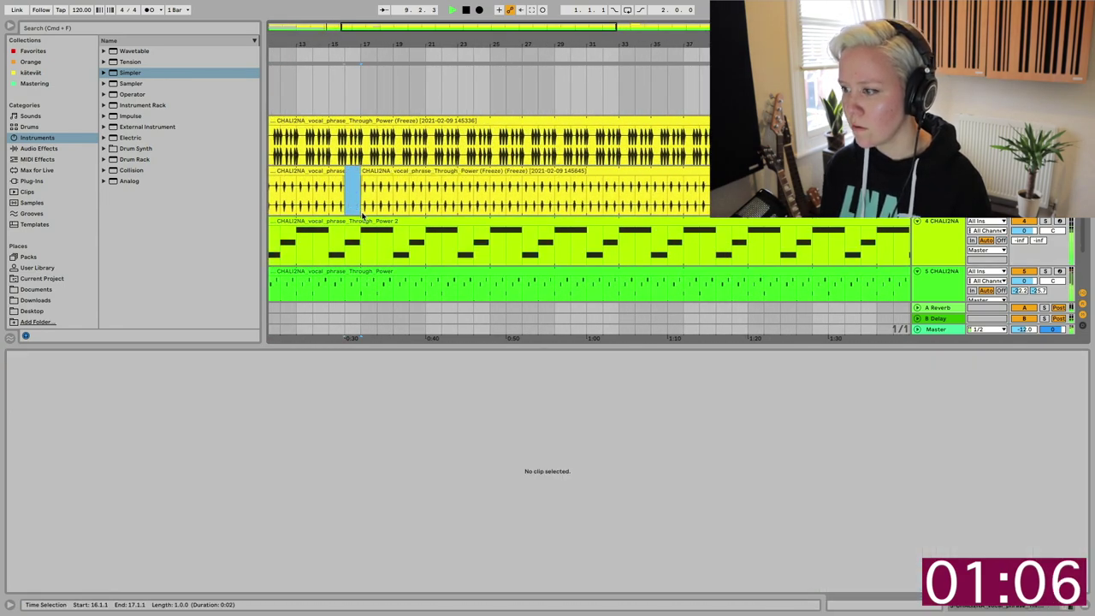
drag(361, 244, 345, 244)
key(Delete)
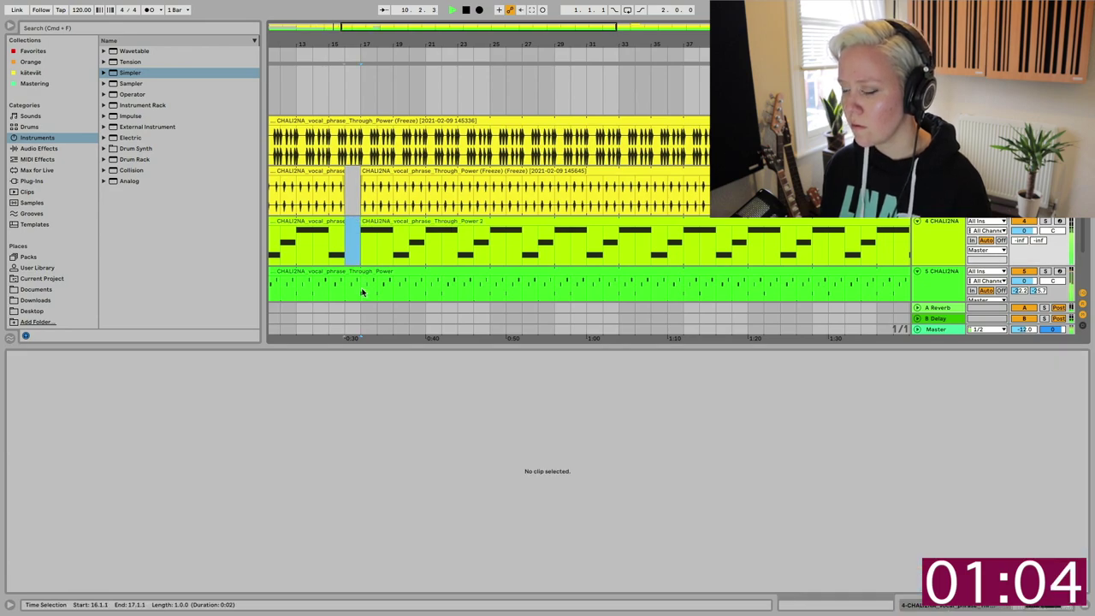
Delete the kick clip's section from bar 33 to bar 49
scroll(359, 284, down, 3)
scroll(422, 220, down, 3)
scroll(422, 220, right, 3)
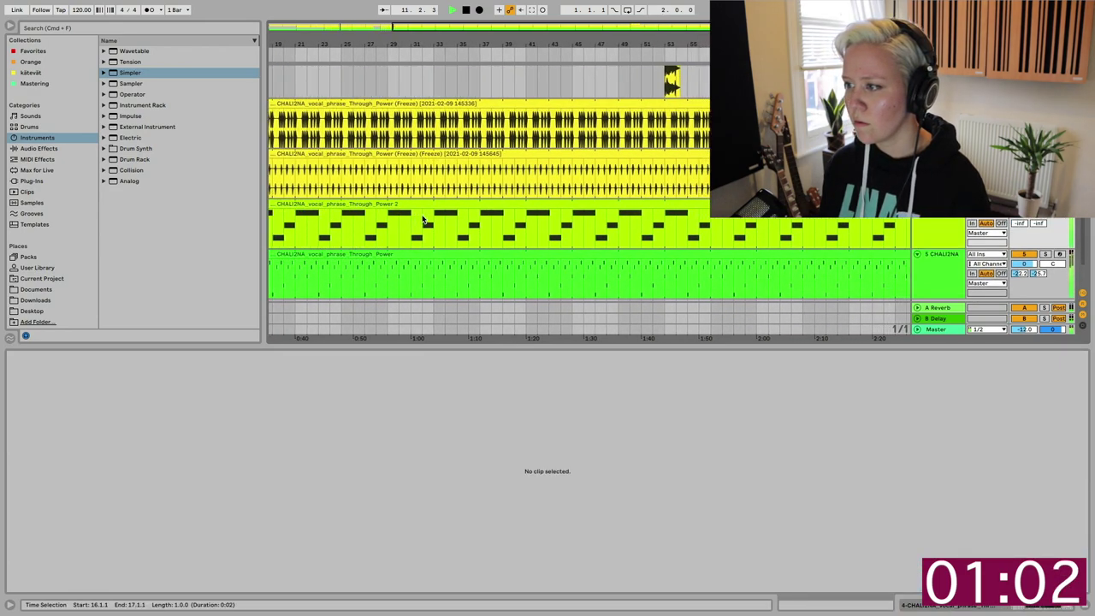
scroll(423, 220, down, 3)
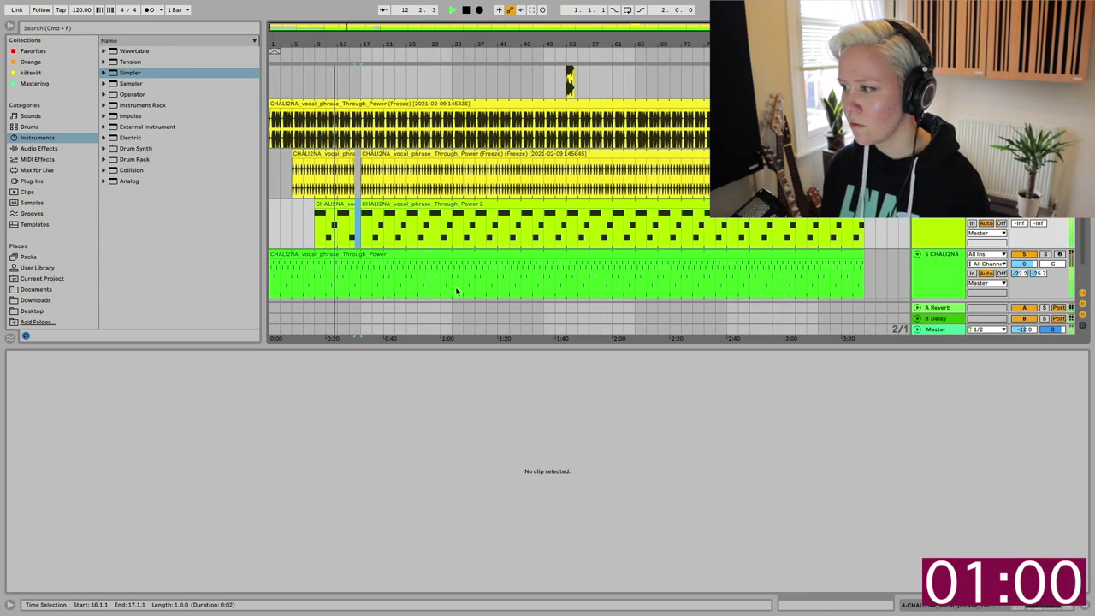
click(456, 292)
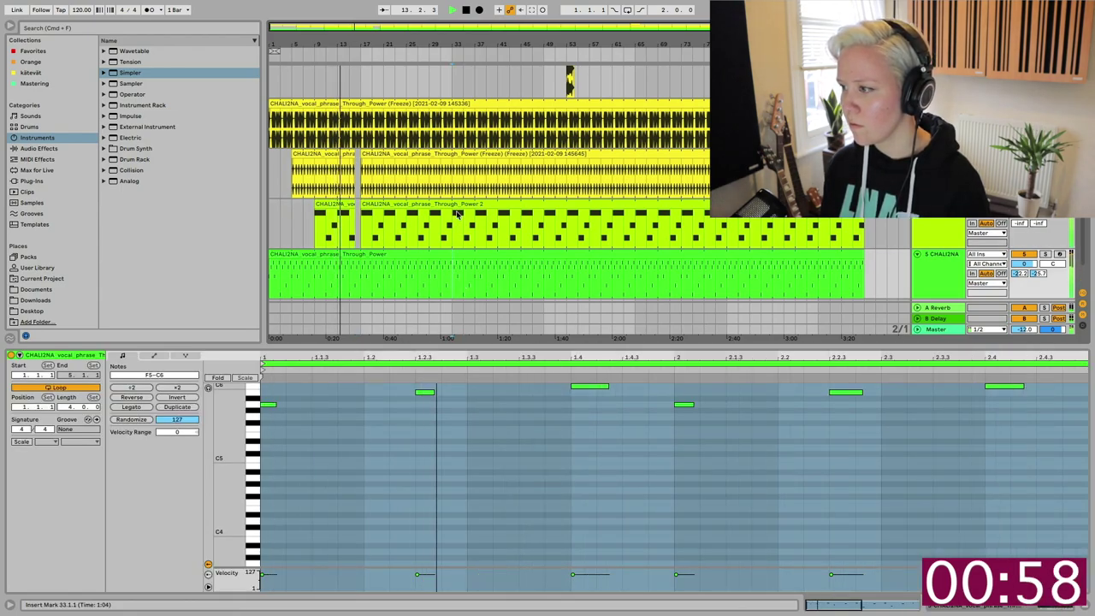
drag(455, 181, 496, 164)
click(456, 131)
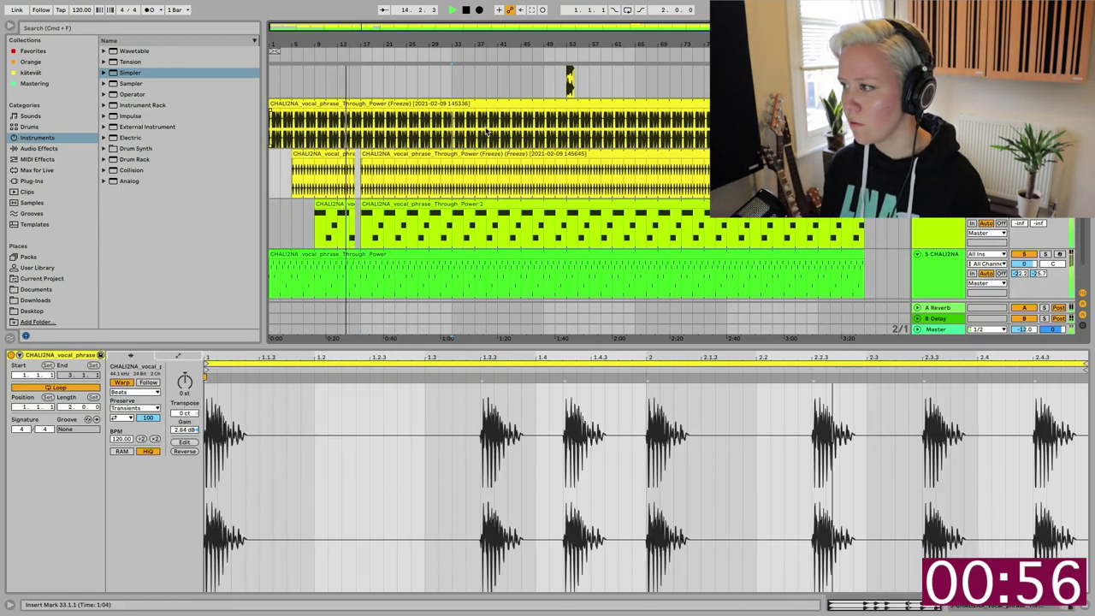
drag(453, 129, 545, 127)
key(Delete)
Delete the kick clip's section starting at bar 65
scroll(530, 233, up, 1)
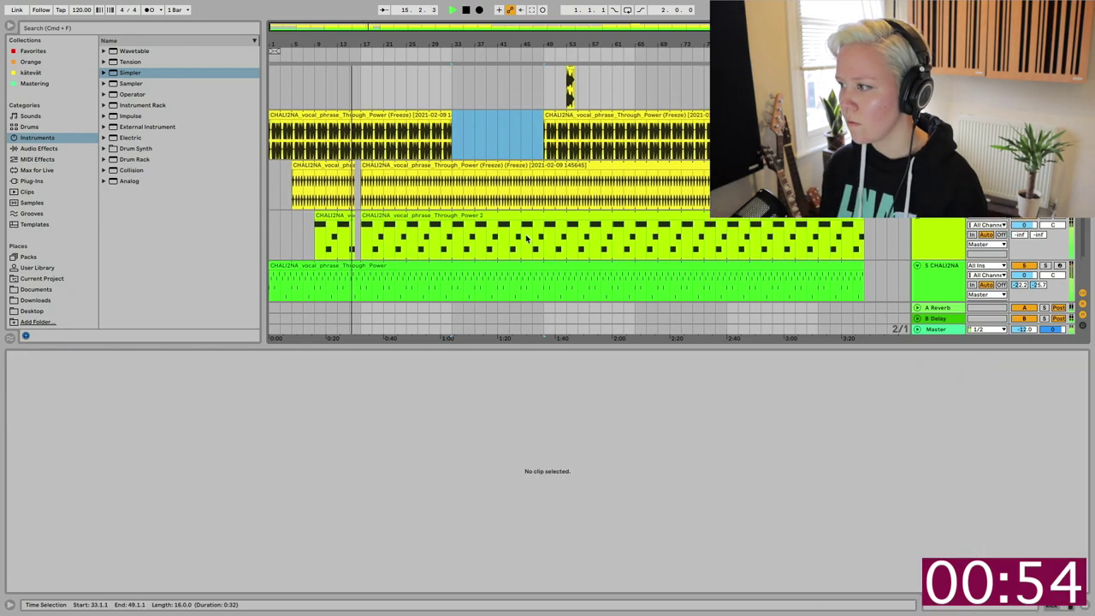
drag(636, 143, 726, 143)
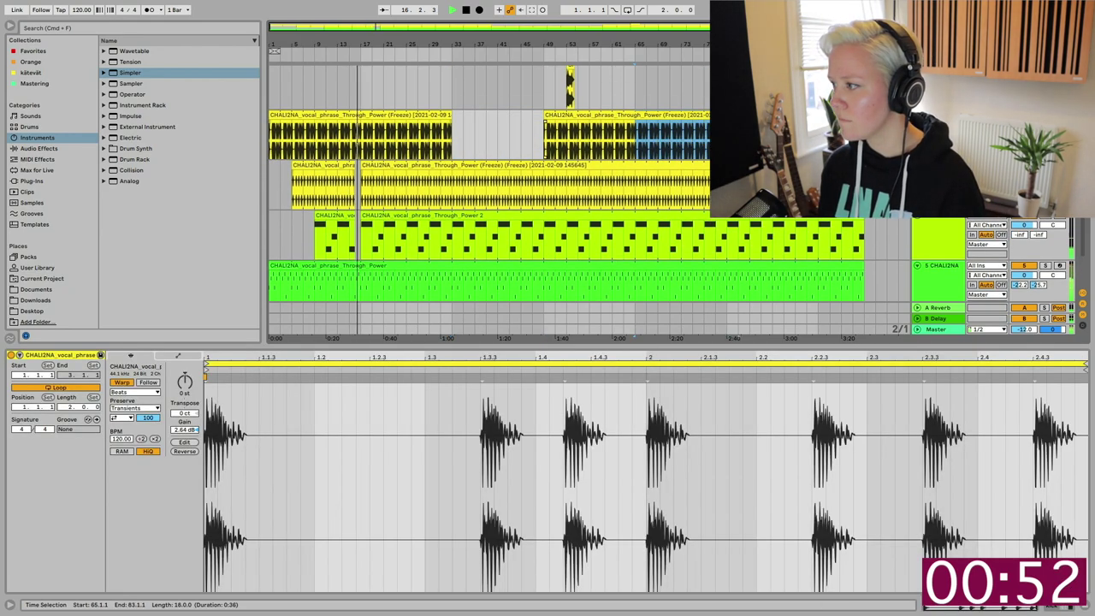
key(Delete)
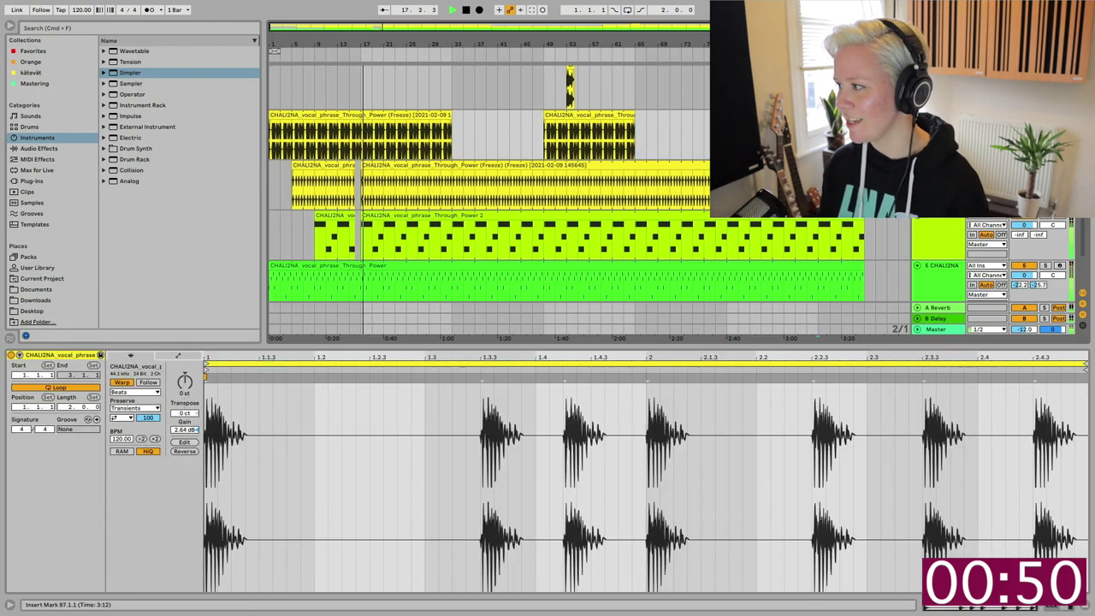
Delete the percussion clip's section from bar 65 to bar 81
click(785, 244)
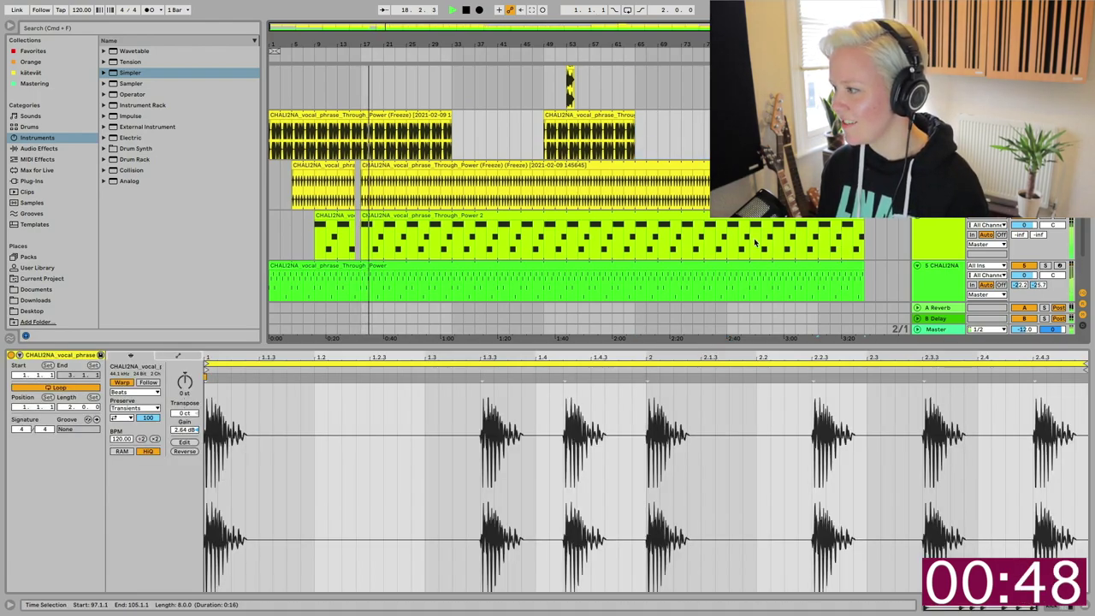
drag(730, 239, 638, 239)
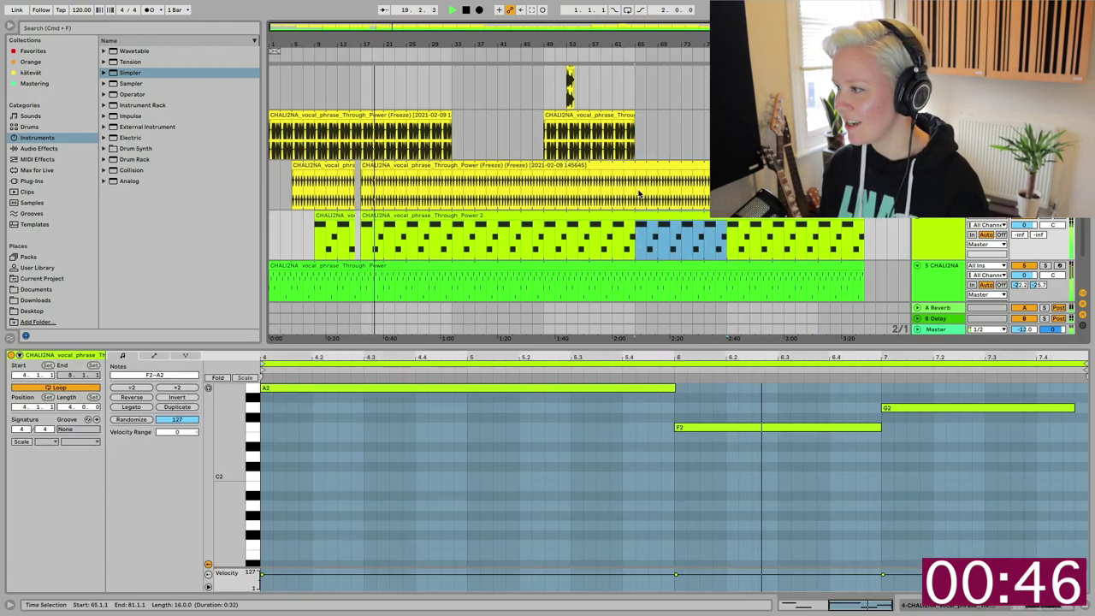
drag(638, 192, 727, 191)
key(Delete)
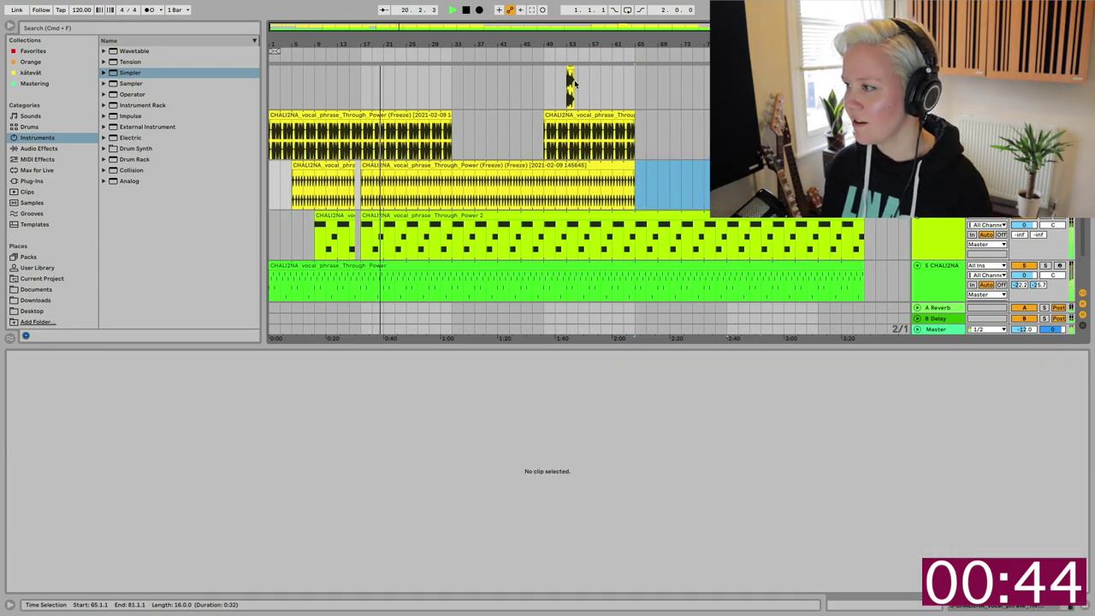
Delete bar 56 from the track 4 clip to leave a one-bar break before bar 57
scroll(468, 213, up, 5)
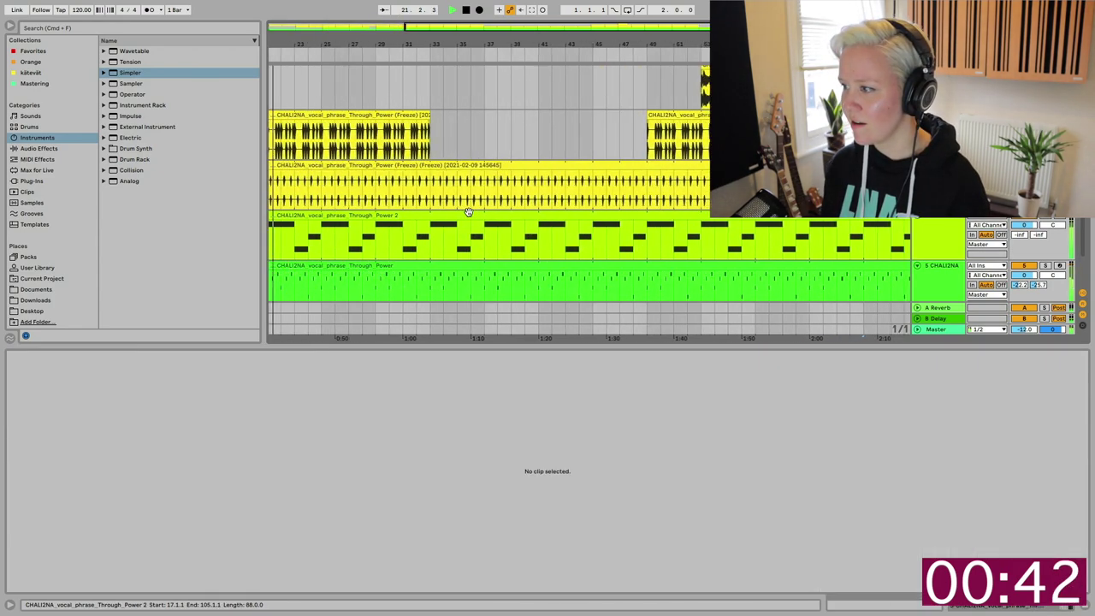
scroll(656, 221, right, 3)
scroll(655, 222, down, 1)
scroll(624, 124, up, 3)
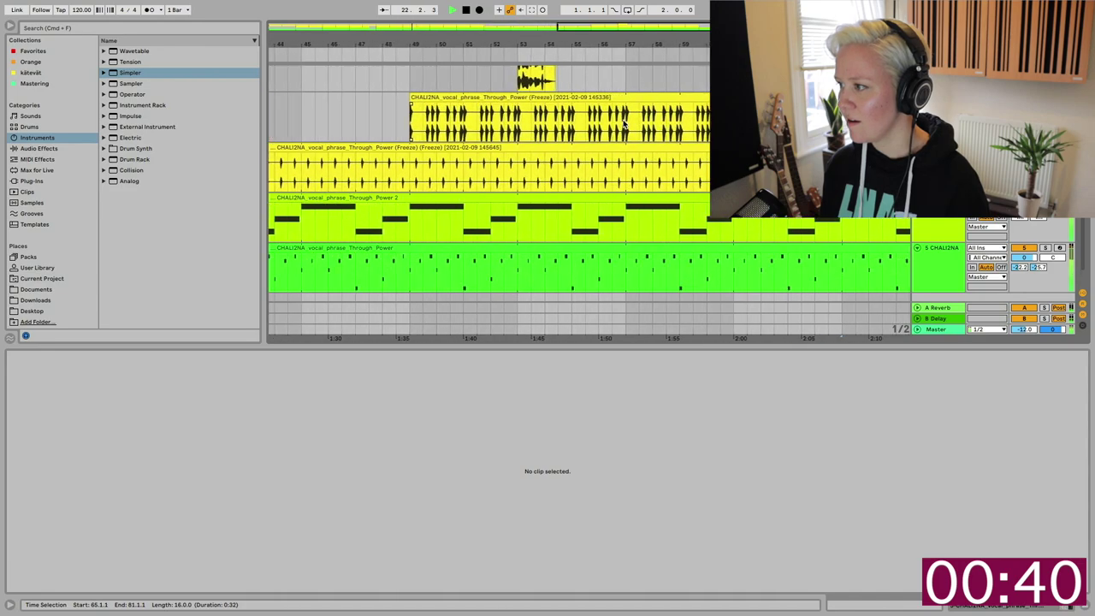
drag(624, 214, 603, 219)
key(Delete)
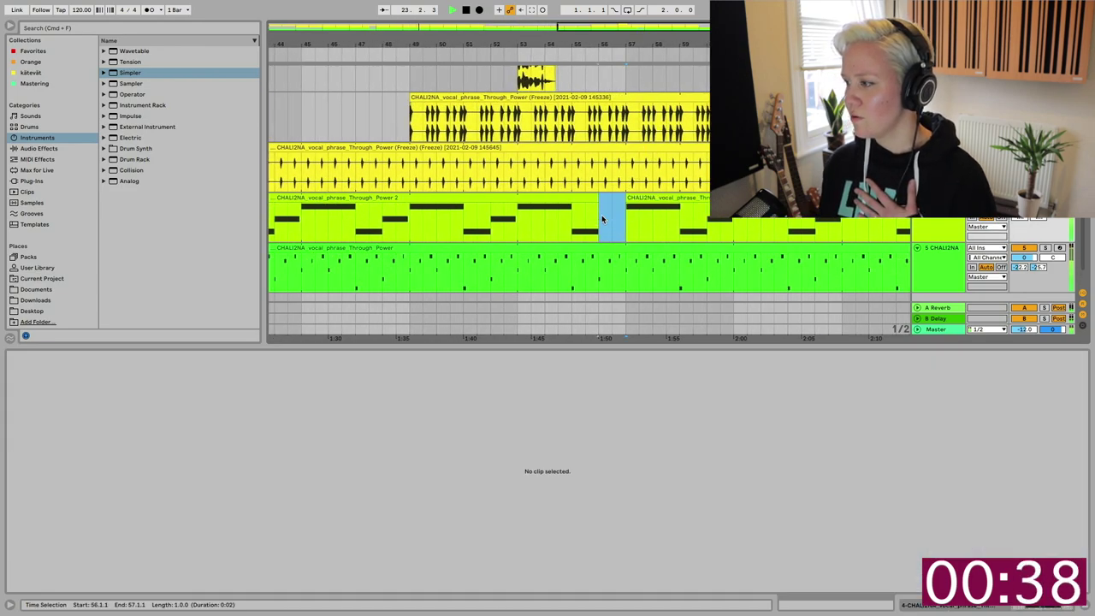
Delete bar 92 from both the track 4 clip and the kick clip to leave a one-bar break
scroll(604, 220, down, 6)
click(776, 221)
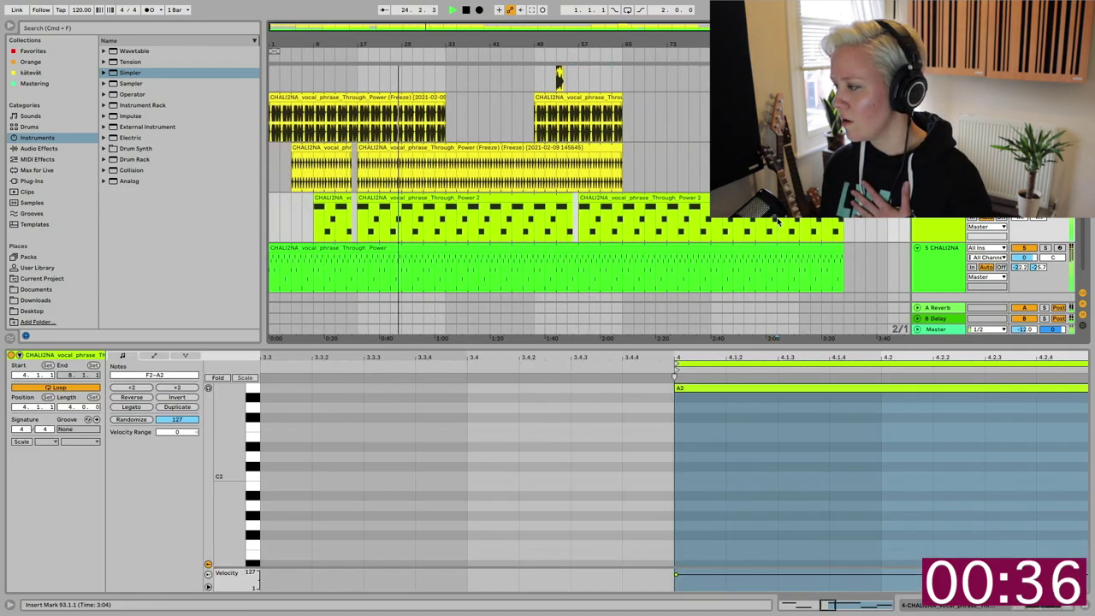
scroll(778, 220, up, 3)
drag(778, 220, 766, 221)
key(Delete)
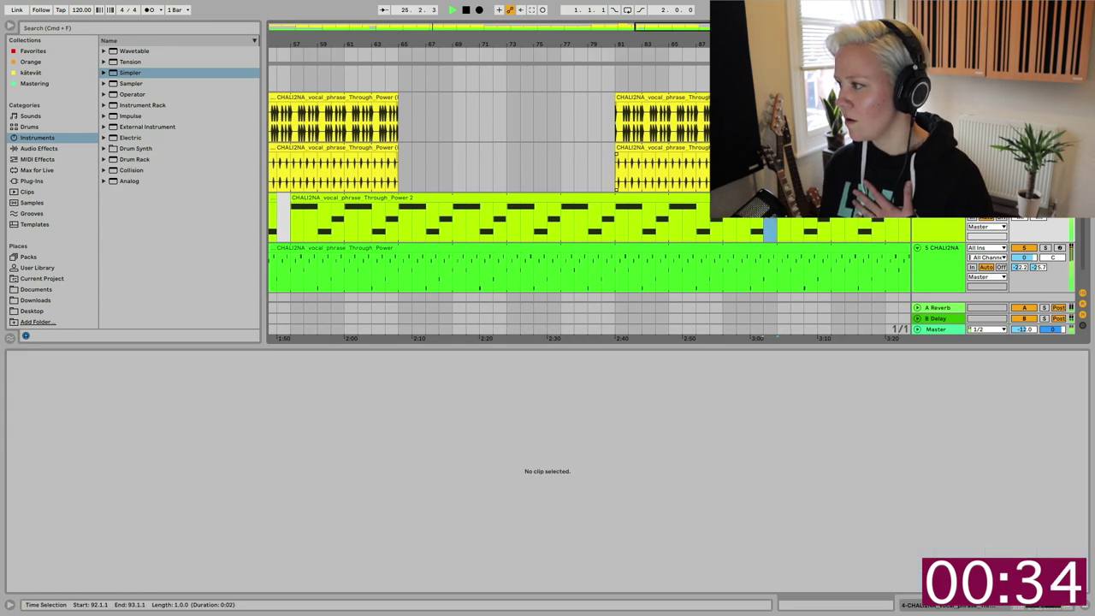
drag(777, 128, 764, 128)
key(Delete)
Delete bar 56 from the kick clip to match the break in the track 4 clip
scroll(613, 169, left, 10)
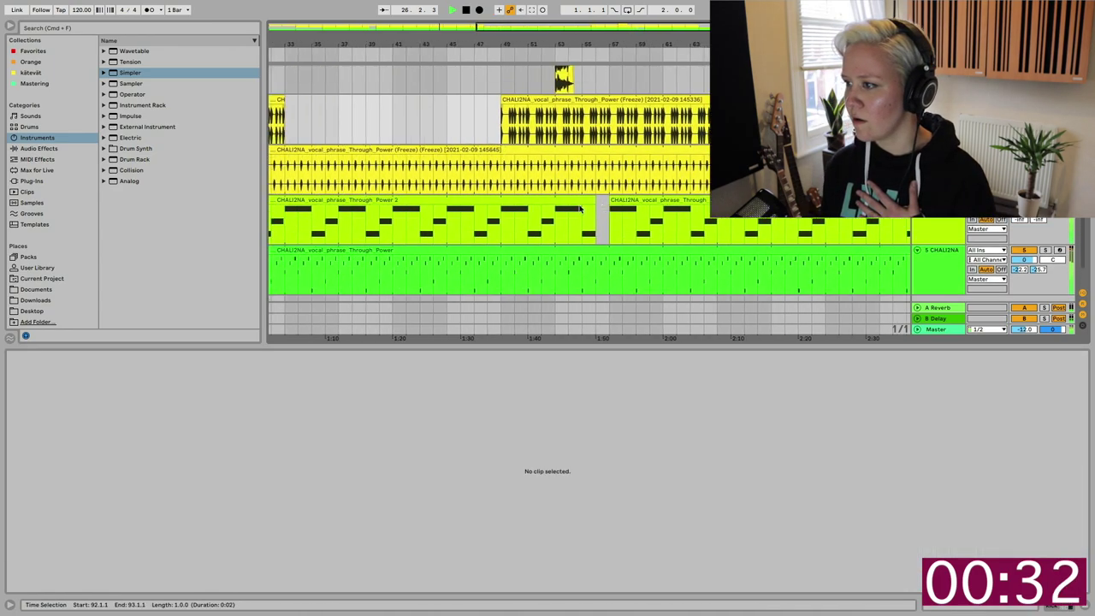
scroll(613, 169, right, 10)
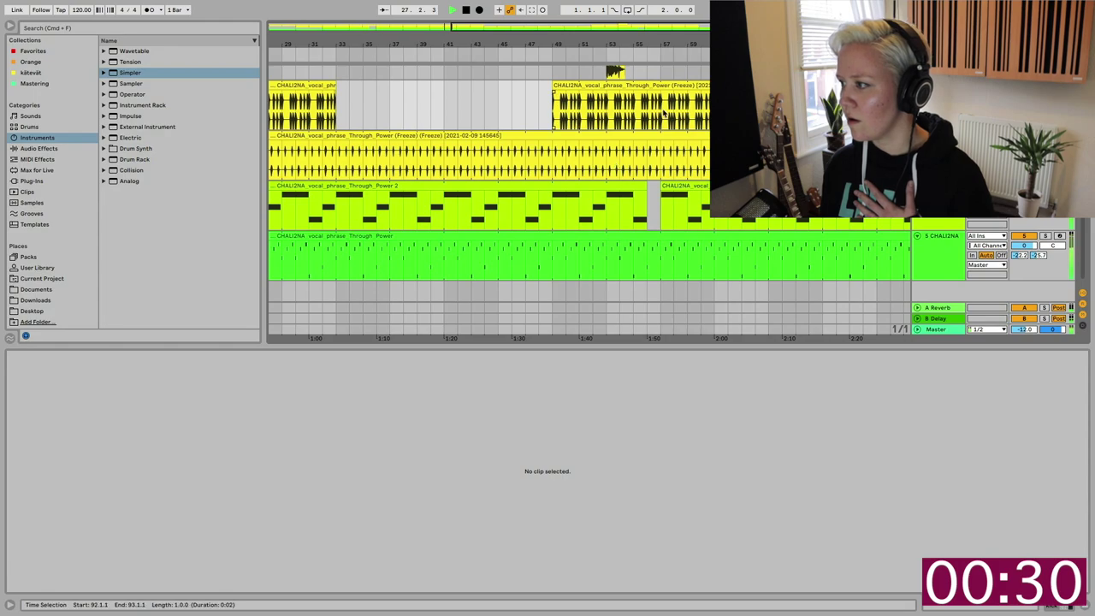
drag(663, 113, 648, 114)
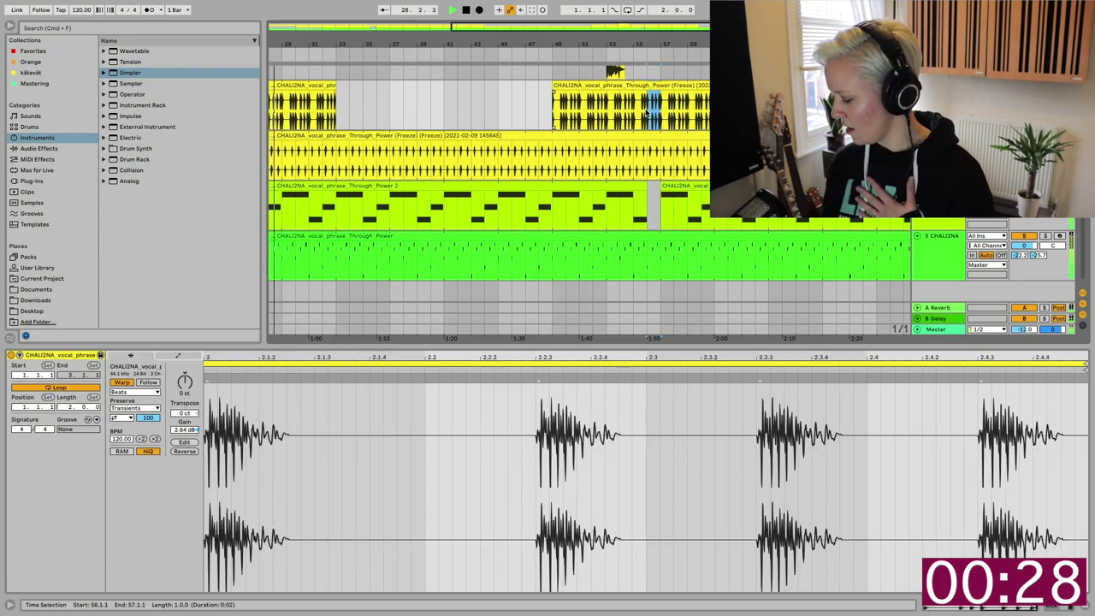
key(Delete)
scroll(609, 233, up, 1)
scroll(608, 234, left, 1)
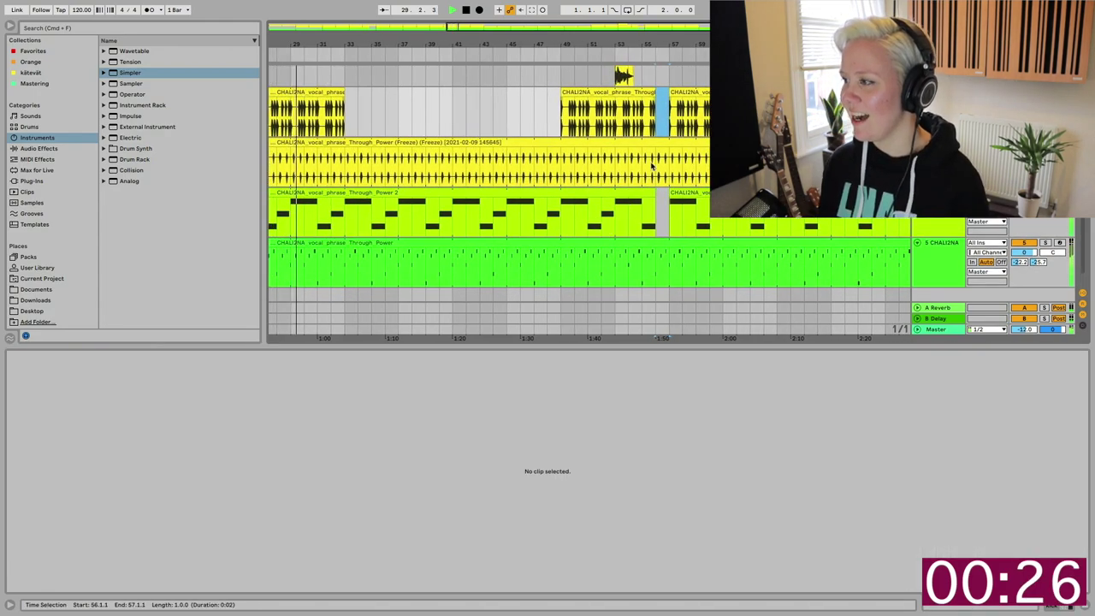
Move the short vocal clip from bar 53 to the arrangement's start at bar 1 and audition it there
scroll(651, 166, down, 5)
key(space)
scroll(650, 166, up, 3)
drag(559, 72, 251, 97)
drag(560, 72, 271, 86)
key(space)
scroll(271, 87, up, 4)
scroll(273, 86, up, 2)
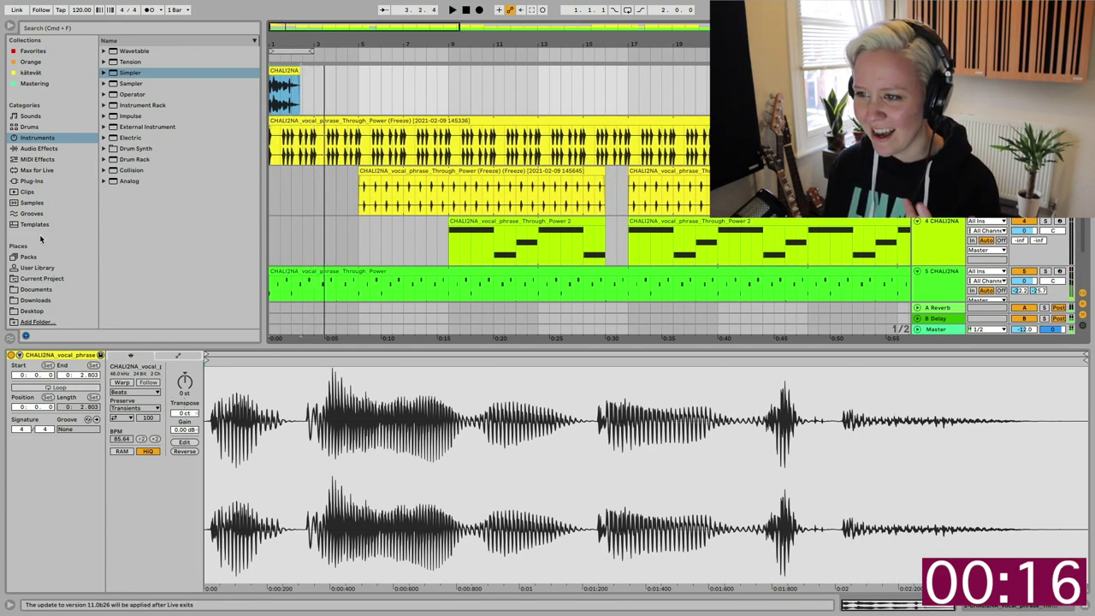
Load the LNA's Harmonies preset from the User Library's Max Audio Effect presets onto the vocal track and turn on Harmony 1
click(44, 172)
click(104, 62)
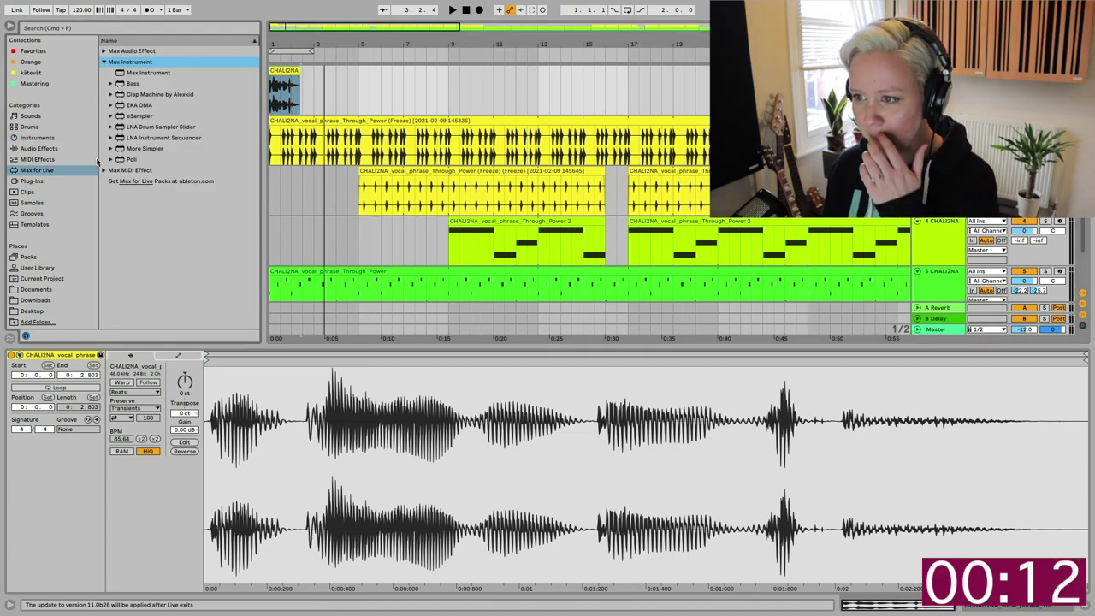
click(36, 174)
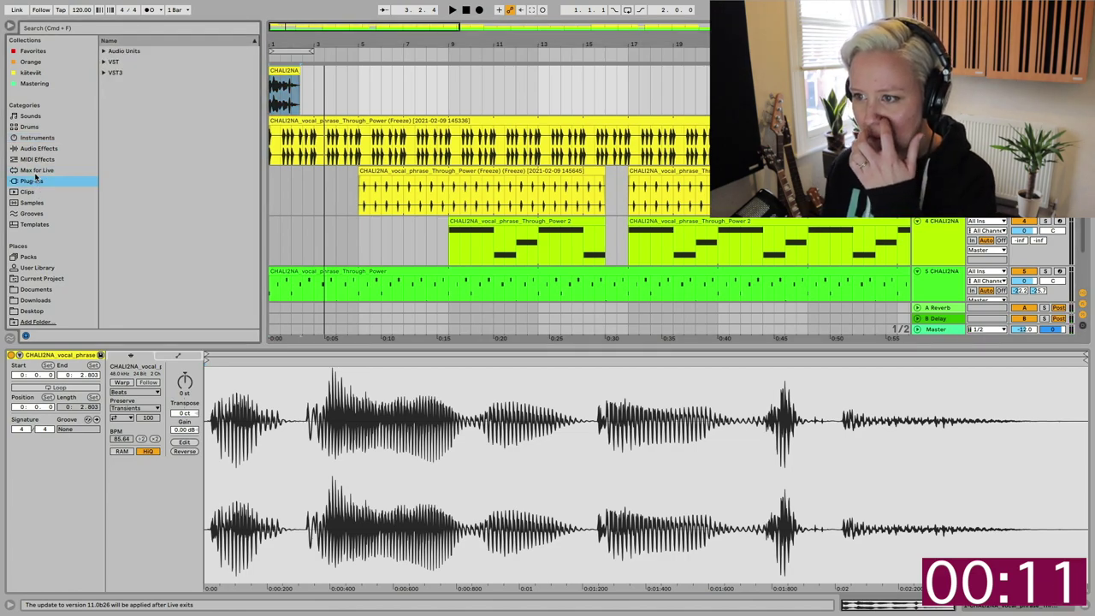
click(30, 258)
click(45, 268)
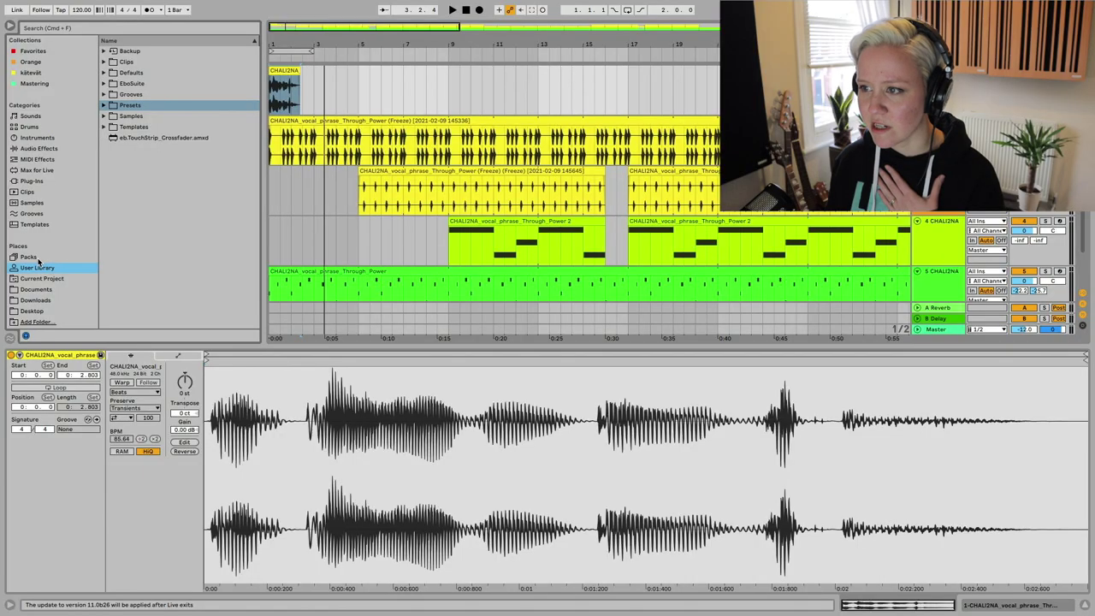
click(102, 104)
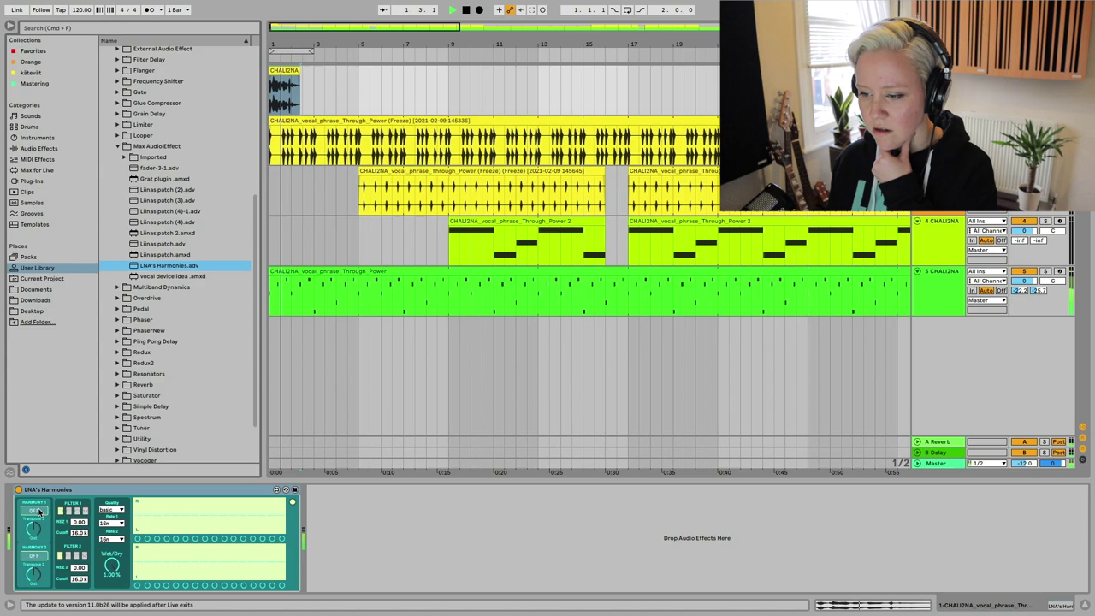
click(39, 512)
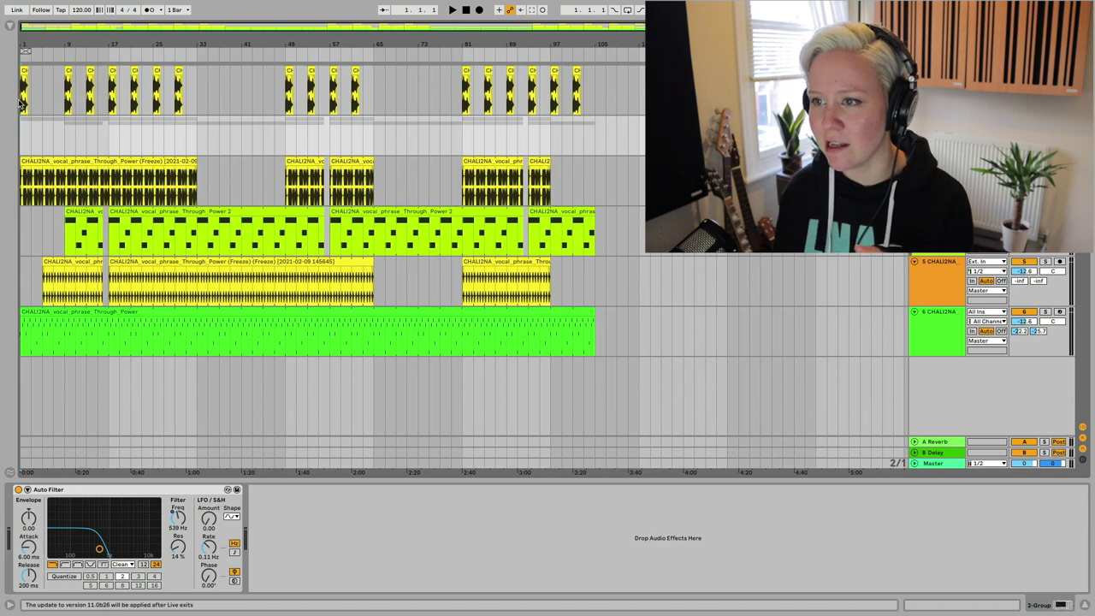
Review the repeated vocal clips, the kick's Drum Buss and the group's Auto Filter, and play the finished arrangement from bar 1
drag(612, 92, 55, 96)
click(247, 210)
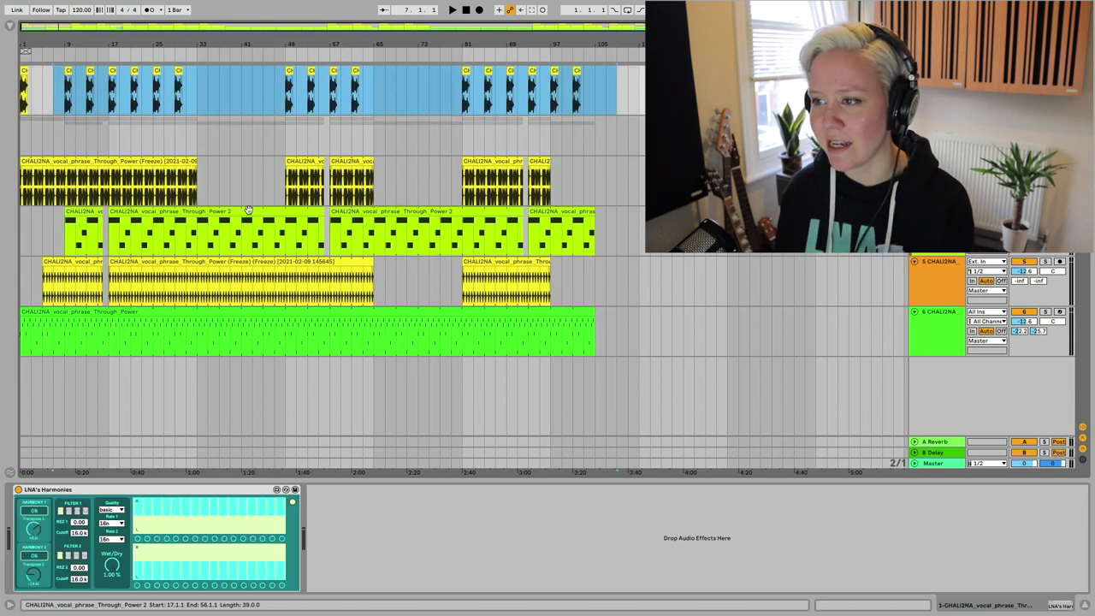
click(197, 185)
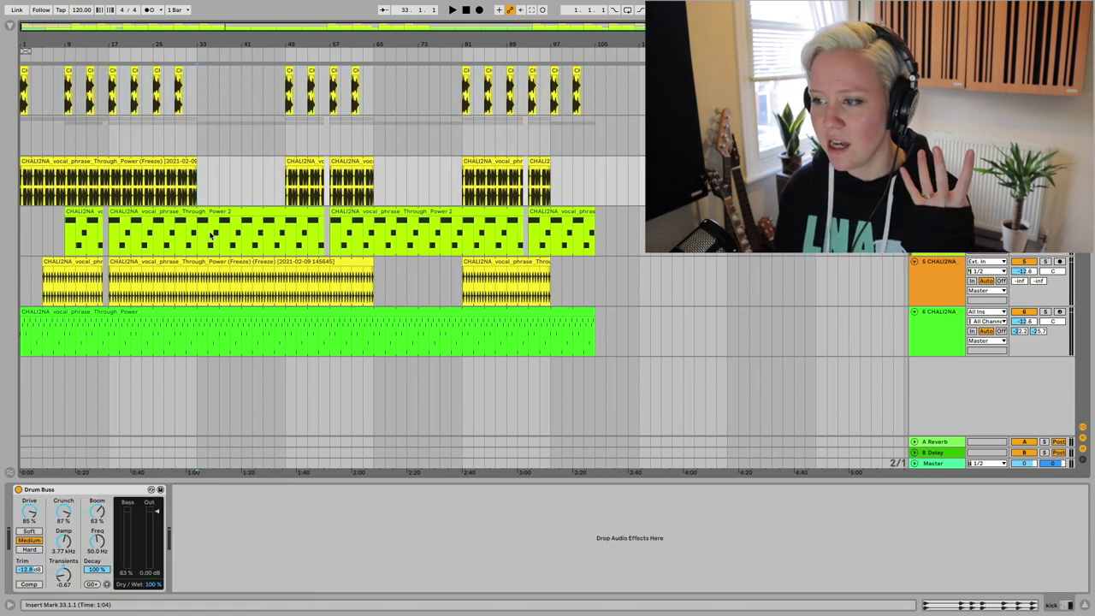
click(215, 210)
click(938, 125)
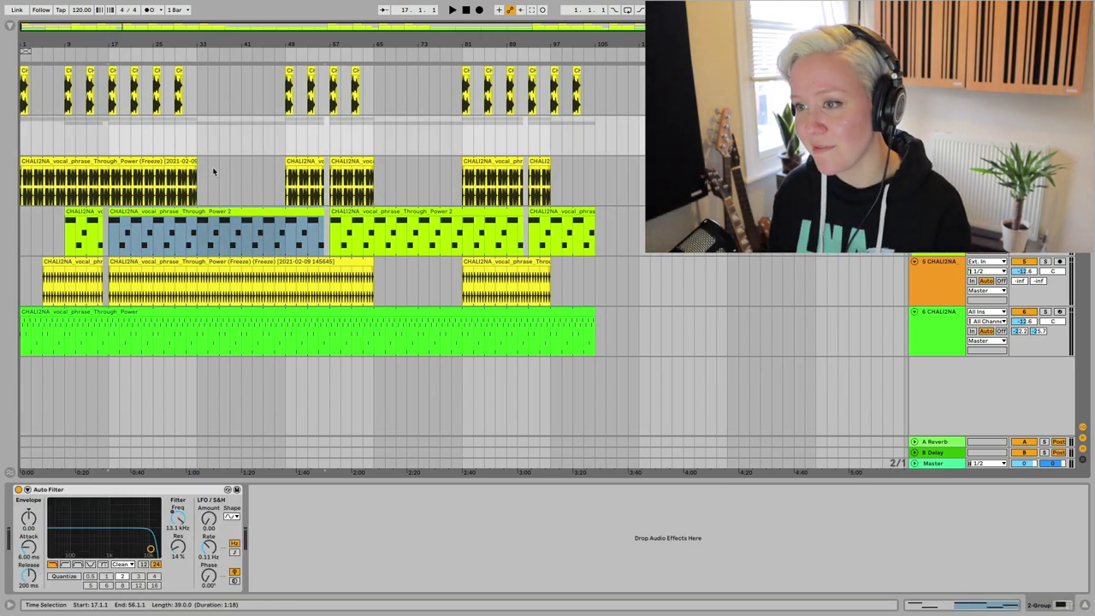
click(26, 143)
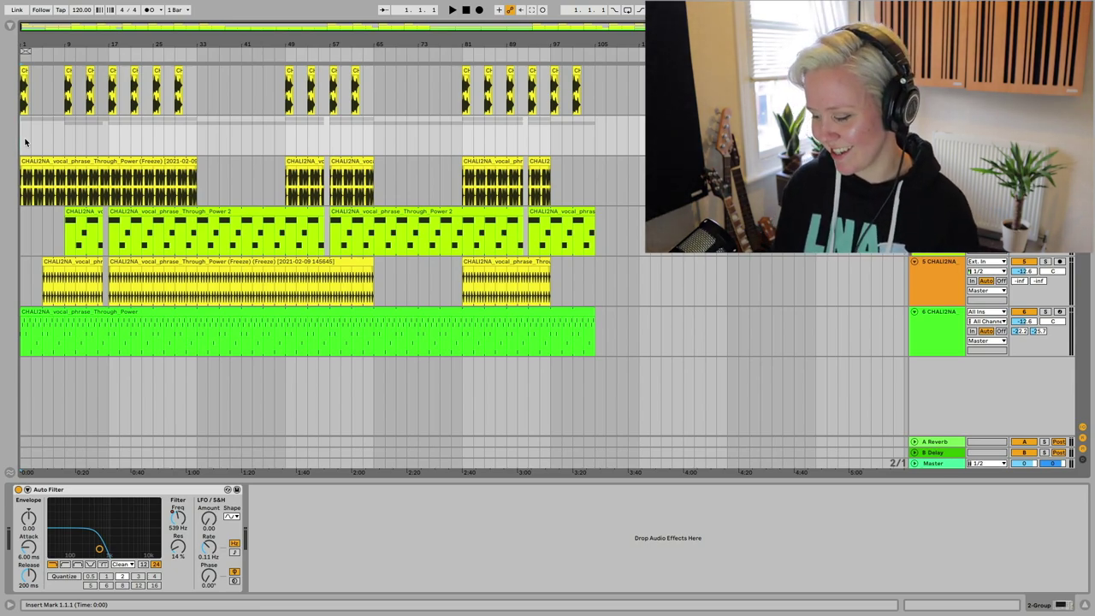
key(space)
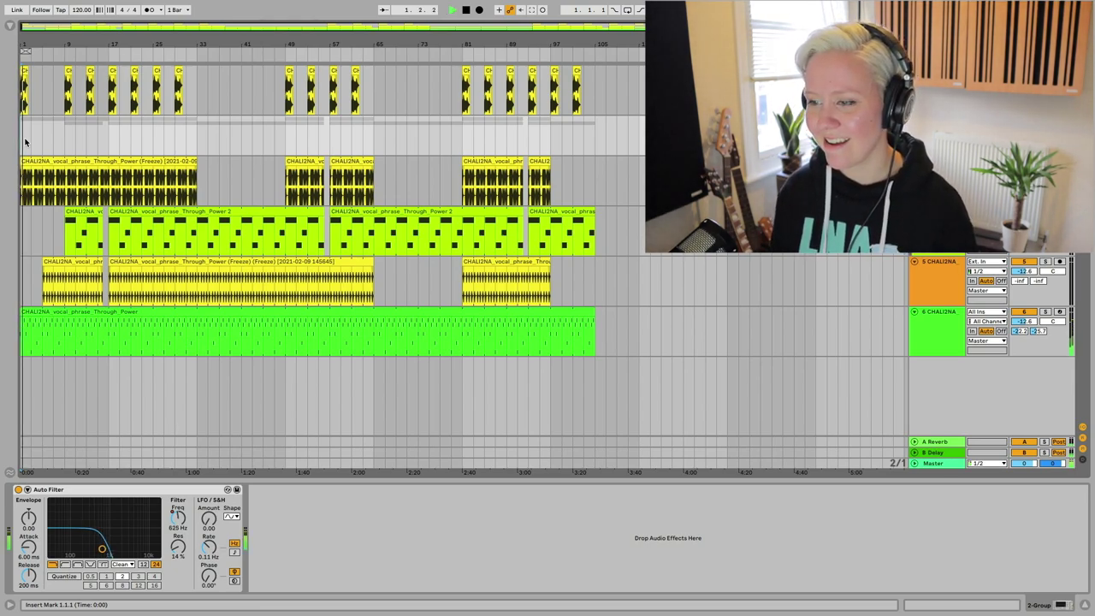